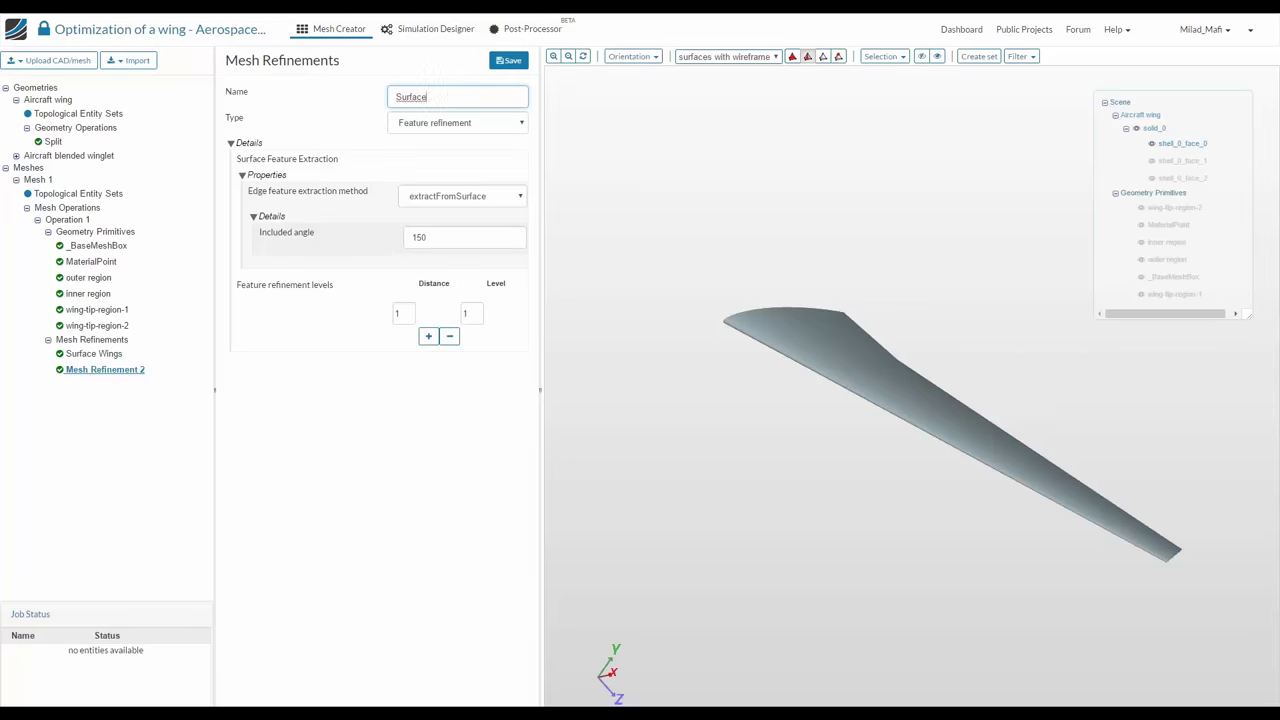
Name the refinement "Surface Edges" and make it a surface refinement with minimum and maximum level 9
{"action": "type", "text": "Edges"}
{"action": "left_click", "coordinate": [430, 122]}
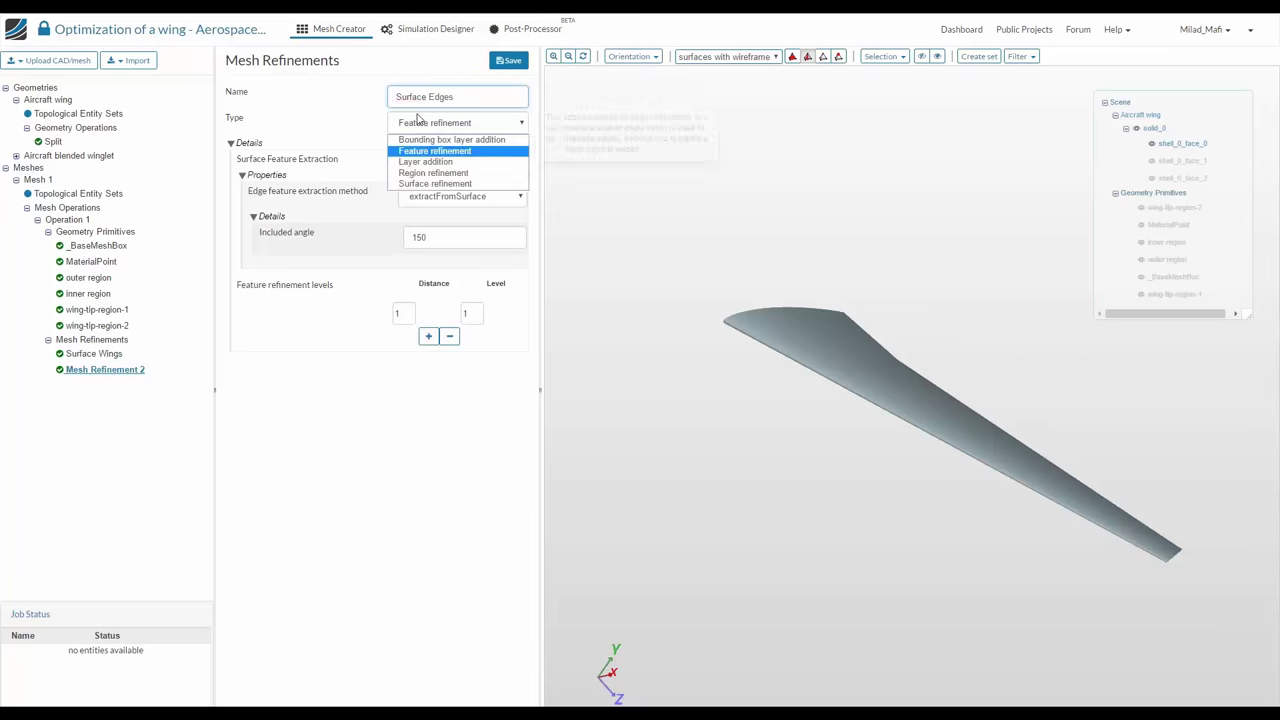
{"action": "left_click", "coordinate": [435, 183]}
{"action": "left_click", "coordinate": [447, 169]}
{"action": "type", "text": "9"}
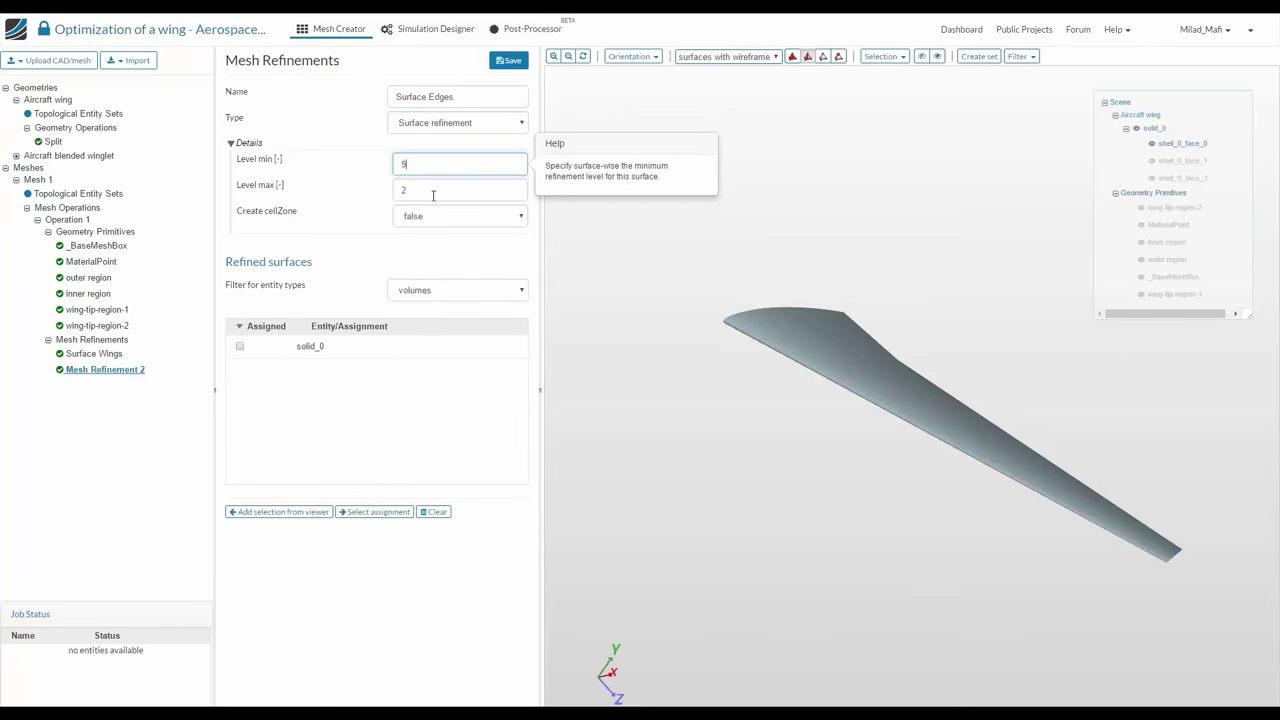
{"action": "left_click", "coordinate": [432, 190]}
{"action": "type", "text": "9"}
Filter the refined surfaces by faces, assign shell_0_face_1 to the Surface Edges refinement, and save it
{"action": "left_click", "coordinate": [455, 290]}
{"action": "left_click", "coordinate": [459, 332]}
{"action": "left_click", "coordinate": [338, 371]}
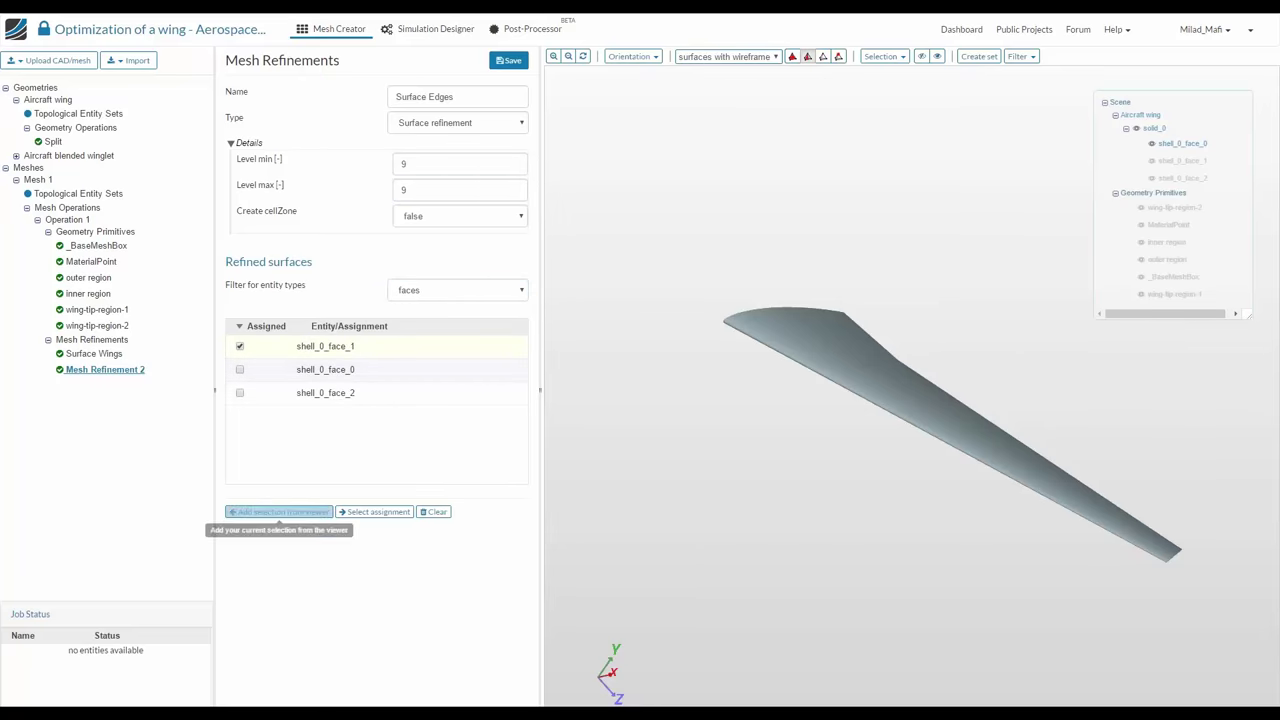
{"action": "left_click", "coordinate": [508, 60]}
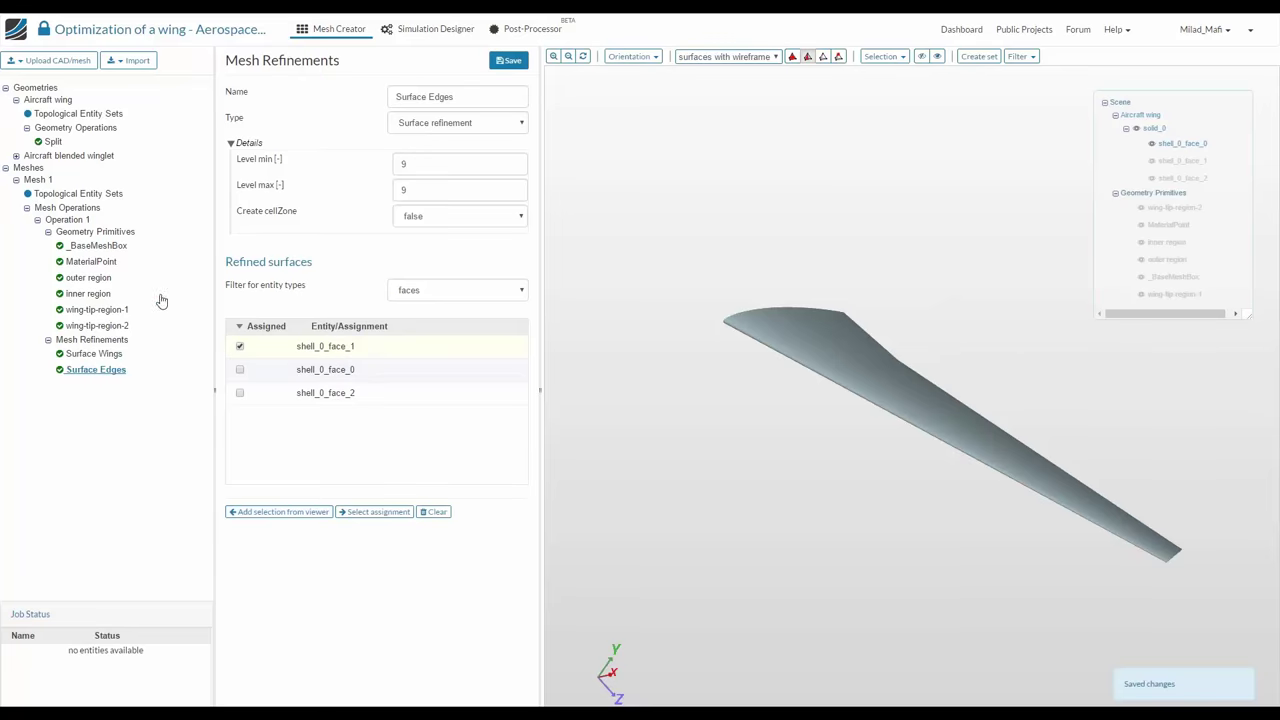
Add a new mesh refinement named "Region 1" and set its type to Region refinement
{"action": "left_click", "coordinate": [115, 341]}
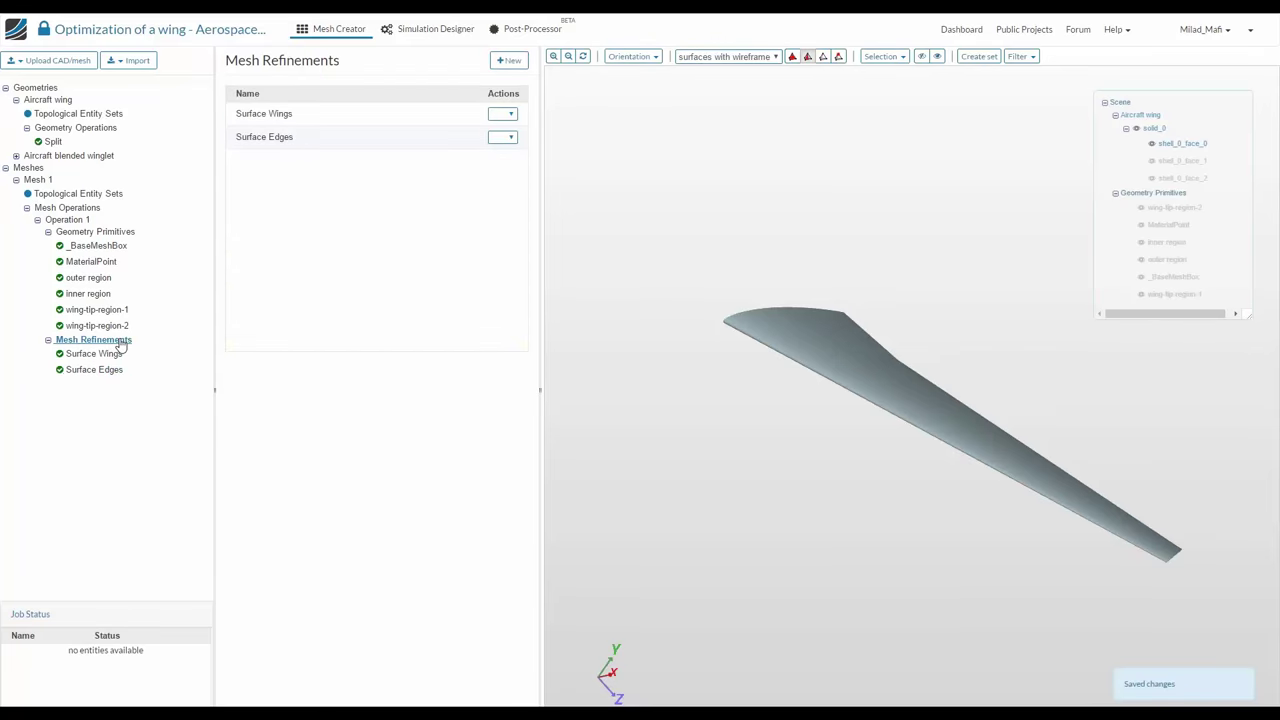
{"action": "left_click", "coordinate": [508, 60]}
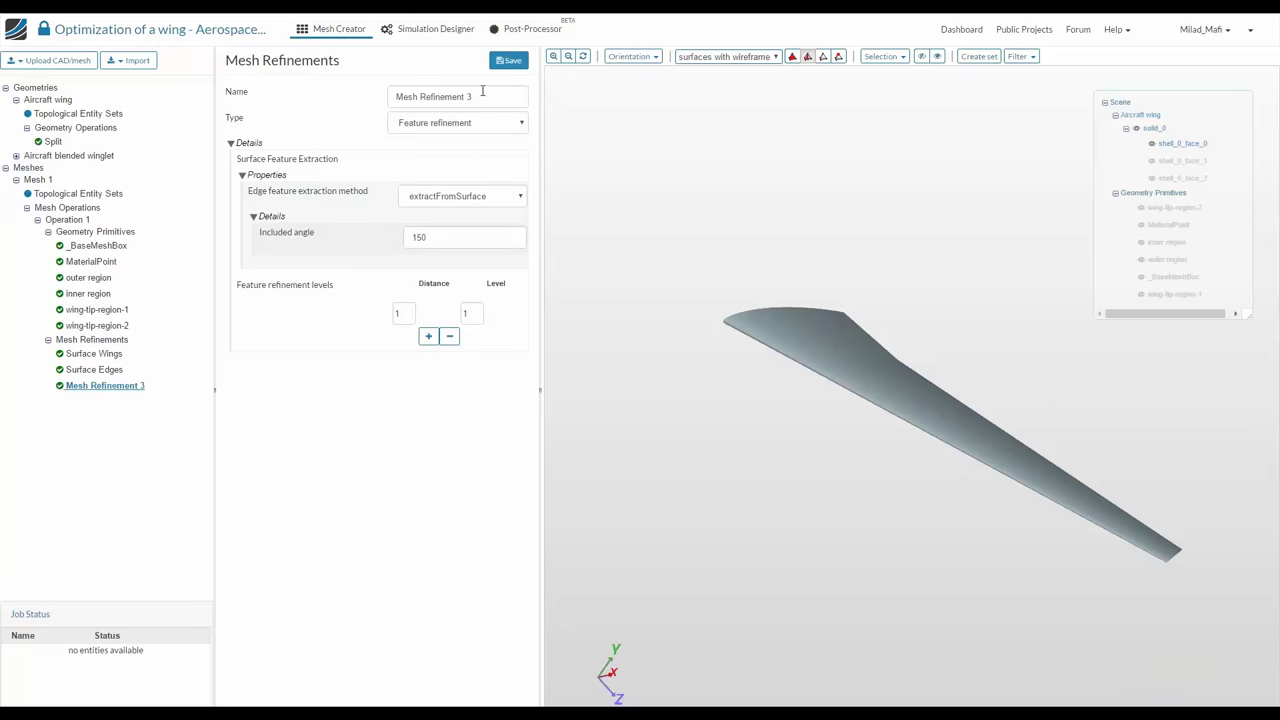
{"action": "triple_click", "coordinate": [473, 95]}
{"action": "type", "text": "Region 1"}
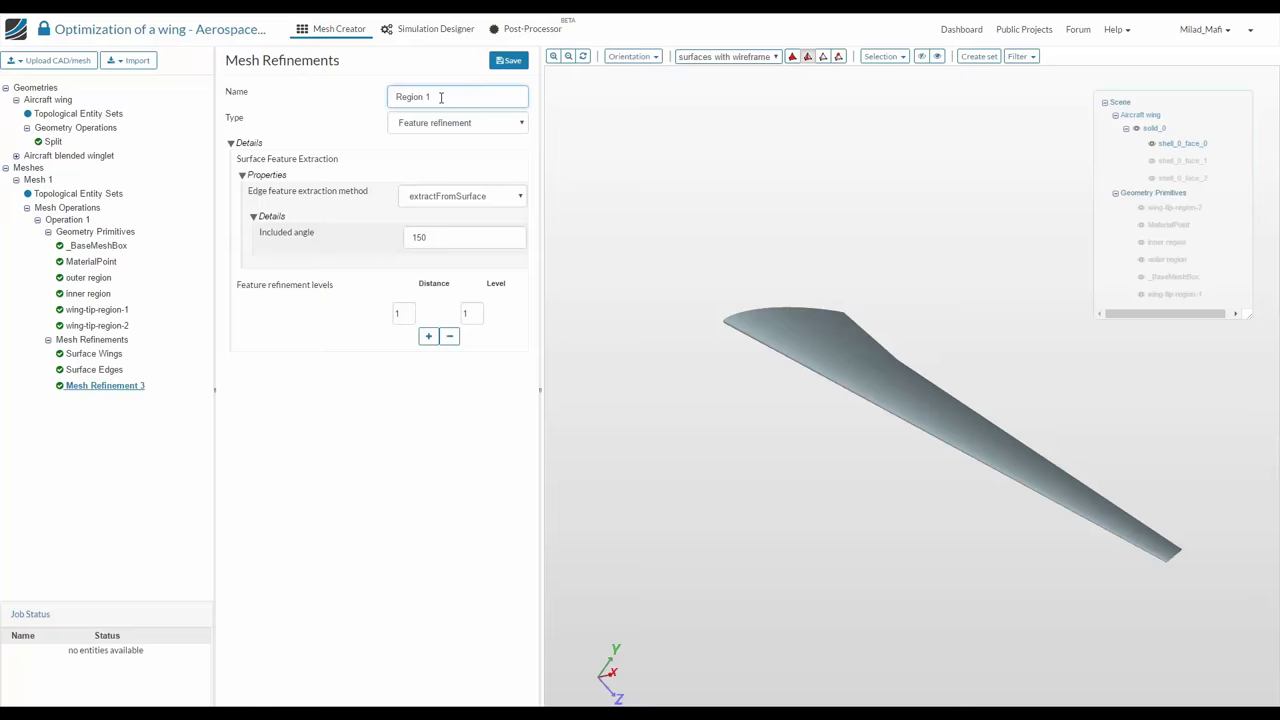
{"action": "left_click", "coordinate": [423, 122]}
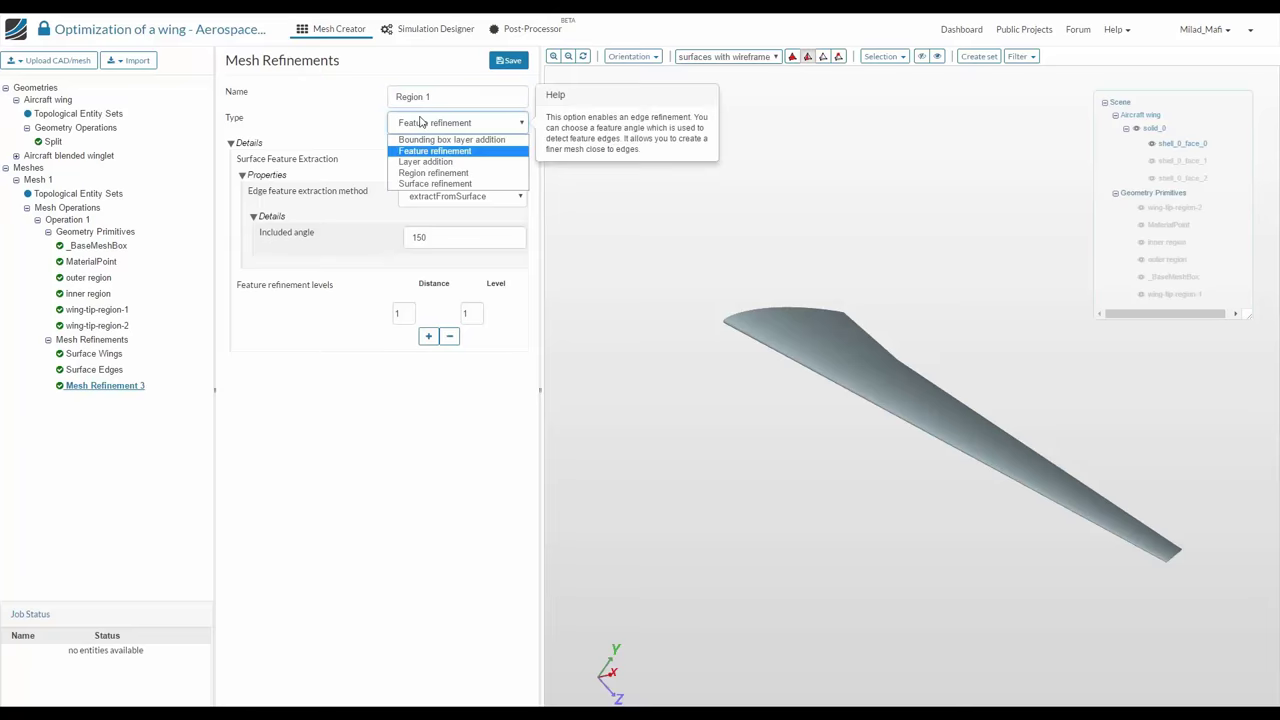
{"action": "left_click", "coordinate": [431, 173]}
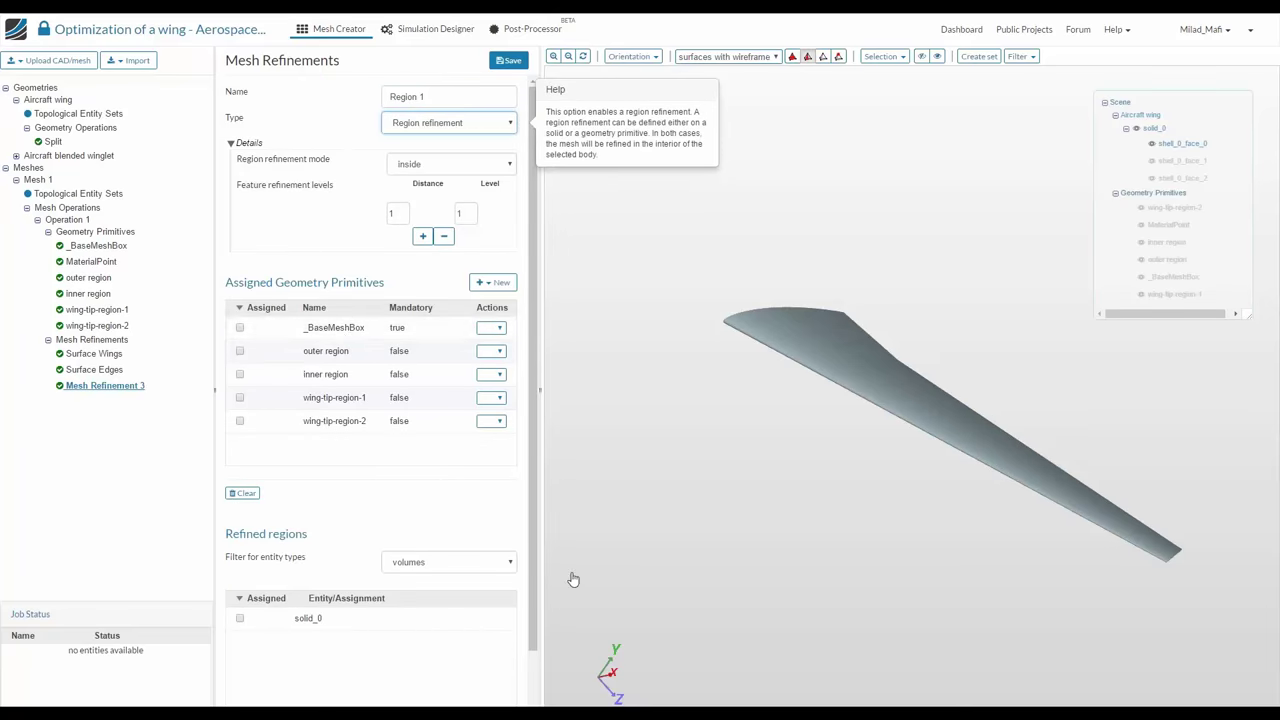
Assign the outer region primitive to Region 1 with refinement level 3 and save it
{"action": "left_click", "coordinate": [306, 355]}
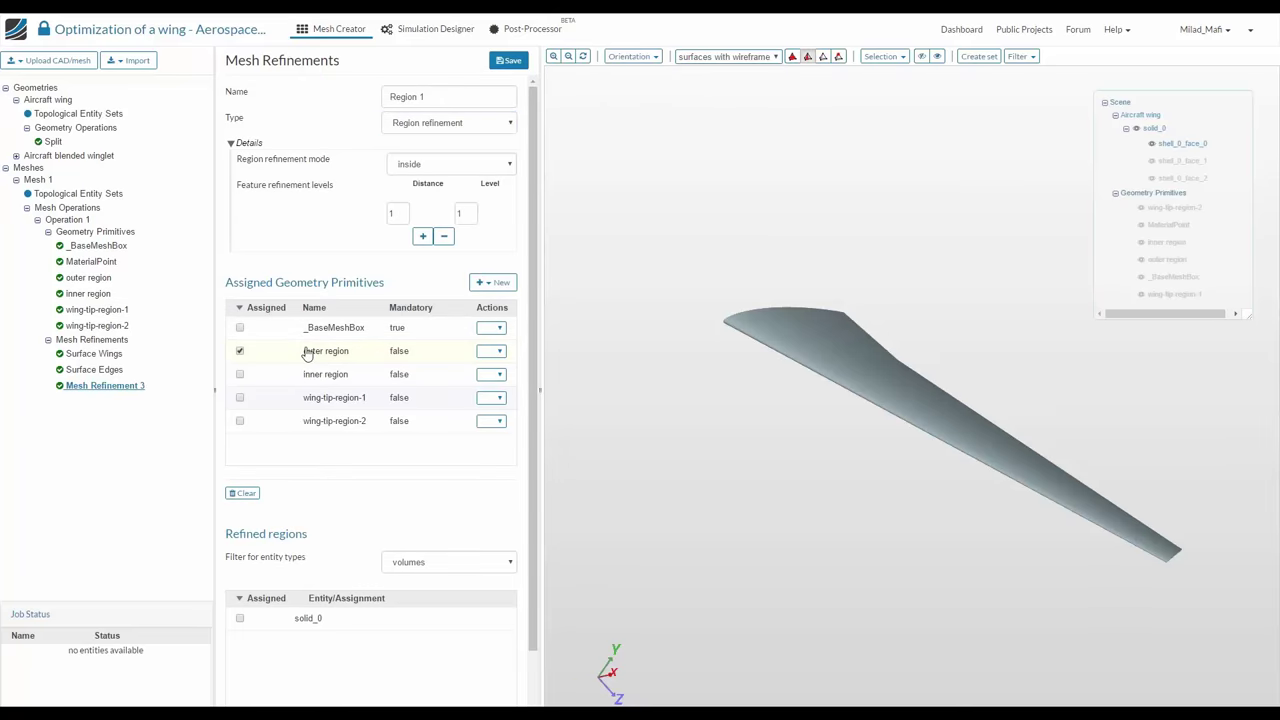
{"action": "left_click", "coordinate": [465, 212]}
{"action": "type", "text": "3"}
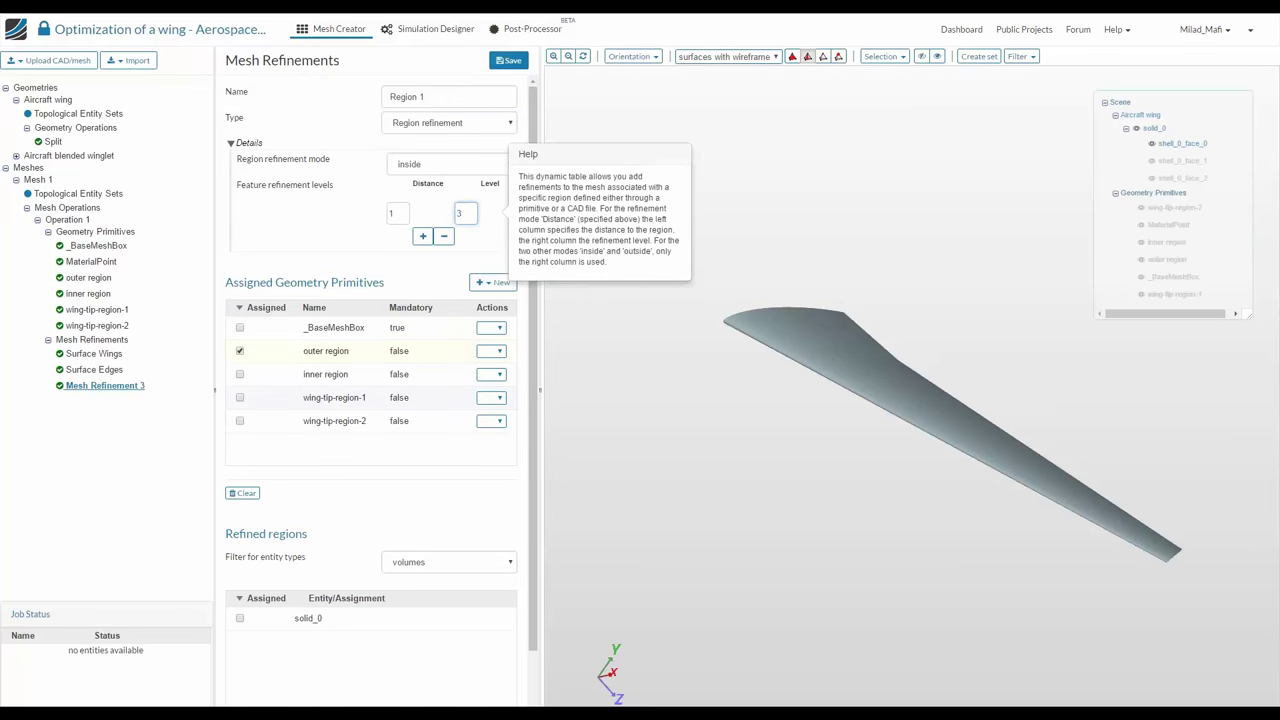
{"action": "left_click", "coordinate": [508, 60]}
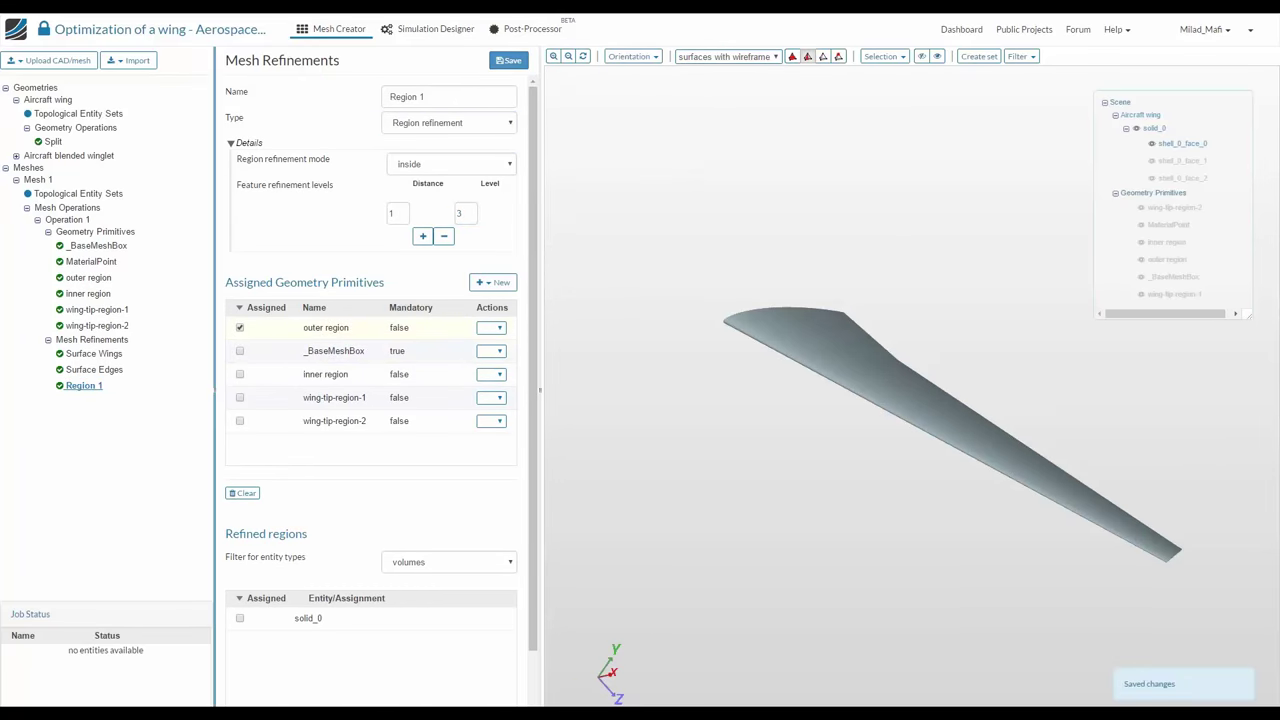
Add another mesh refinement named "Region 2" and set its type to Region refinement
{"action": "left_click", "coordinate": [509, 60]}
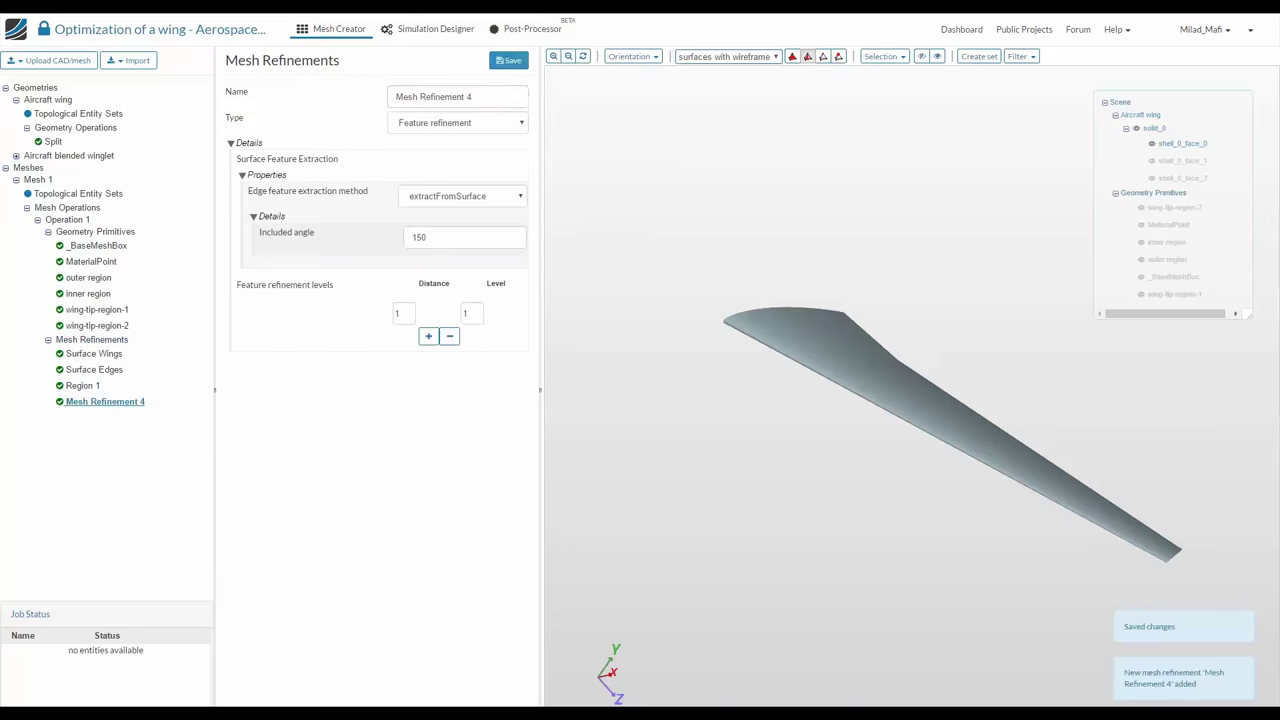
{"action": "triple_click", "coordinate": [466, 97]}
{"action": "type", "text": "Regio"}
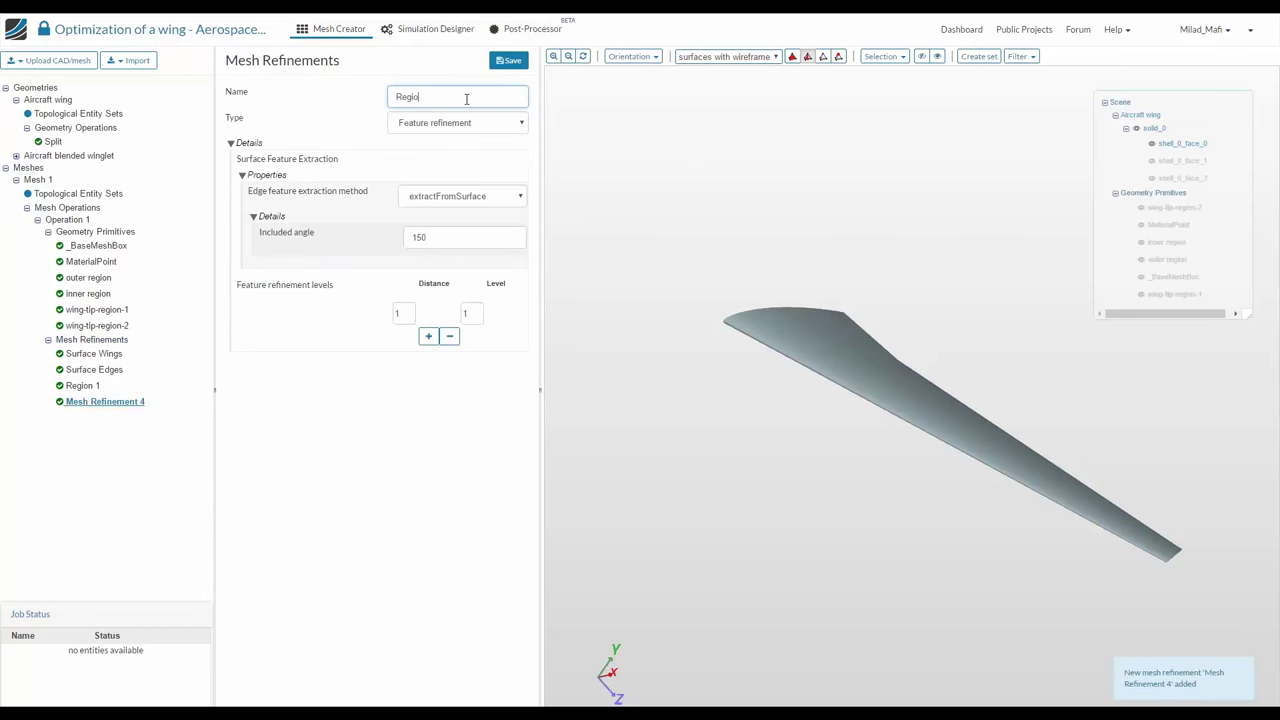
{"action": "type", "text": "n 2"}
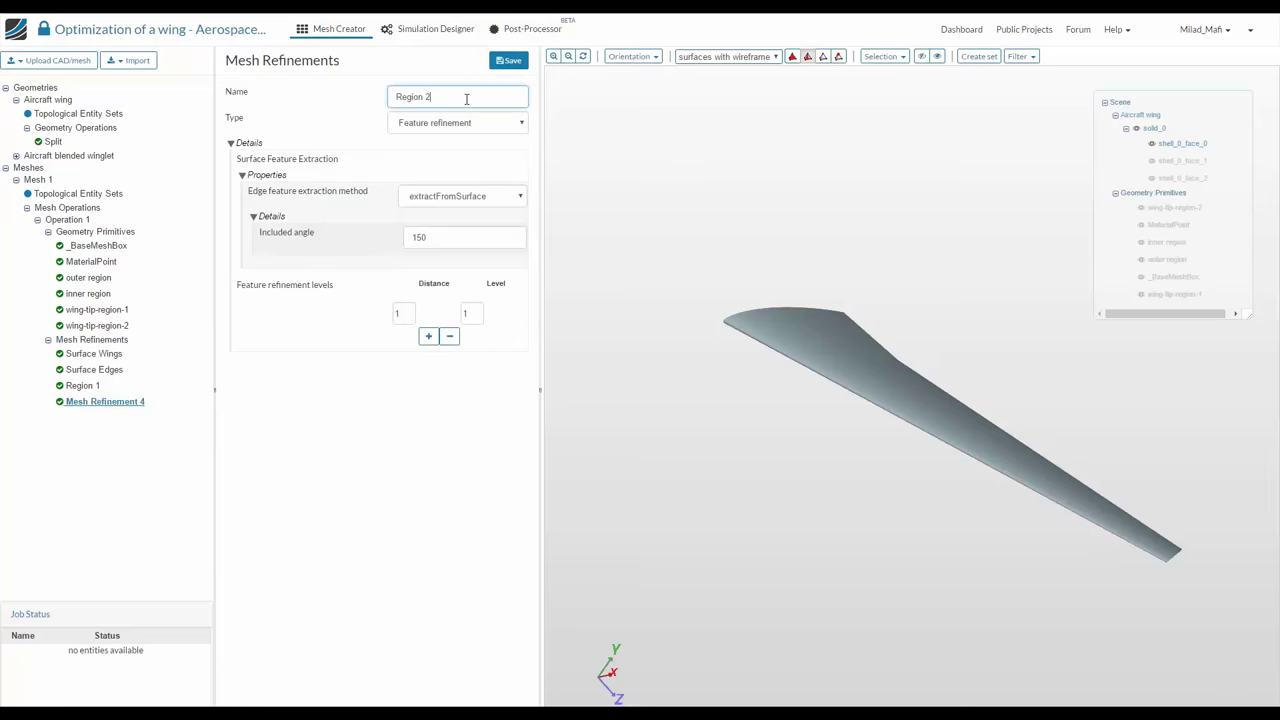
{"action": "left_click", "coordinate": [457, 122]}
{"action": "left_click", "coordinate": [447, 178]}
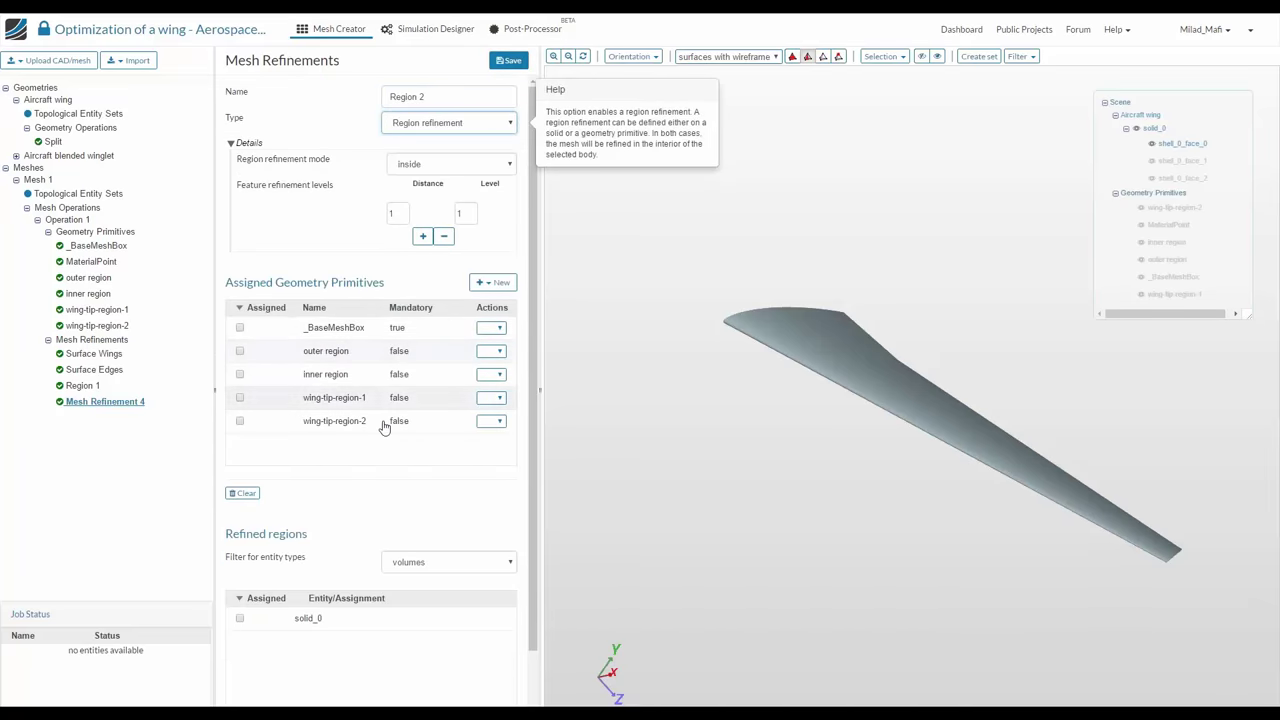
Assign inner region and wing-tip-region-1 to Region 2 with refinement level 3 and save it
{"action": "left_click", "coordinate": [378, 374]}
{"action": "left_click", "coordinate": [378, 398]}
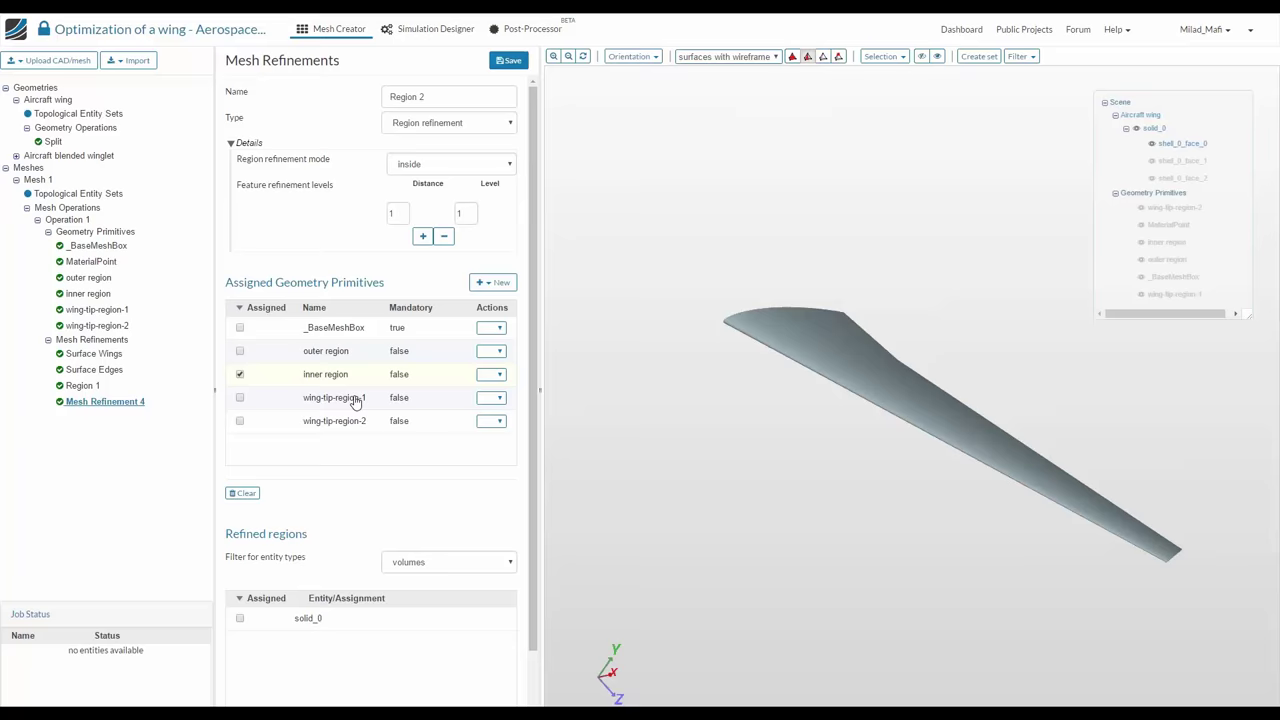
{"action": "left_click", "coordinate": [469, 210]}
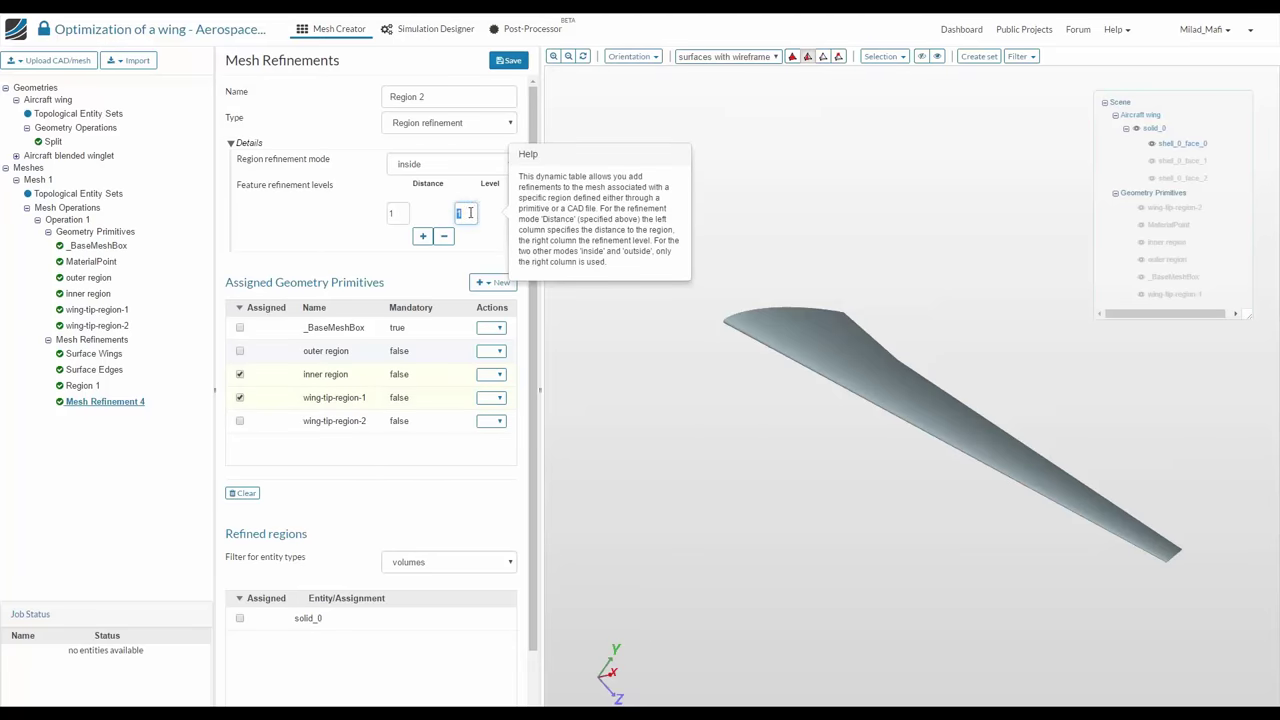
{"action": "type", "text": "2"}
{"action": "key", "text": "BackSpace"}
{"action": "type", "text": "3"}
{"action": "left_click", "coordinate": [508, 61]}
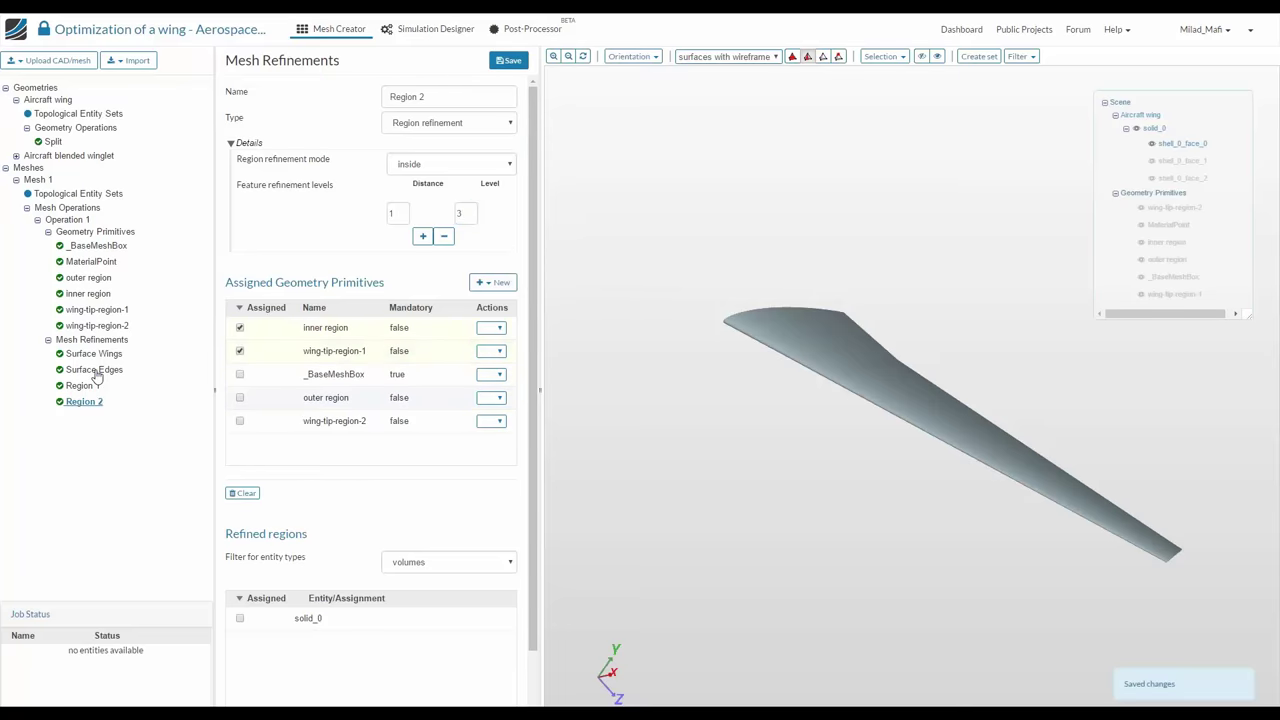
Add a mesh refinement named "Region 3" and set its type to Region refinement
{"action": "left_click", "coordinate": [94, 339]}
{"action": "left_click", "coordinate": [512, 61]}
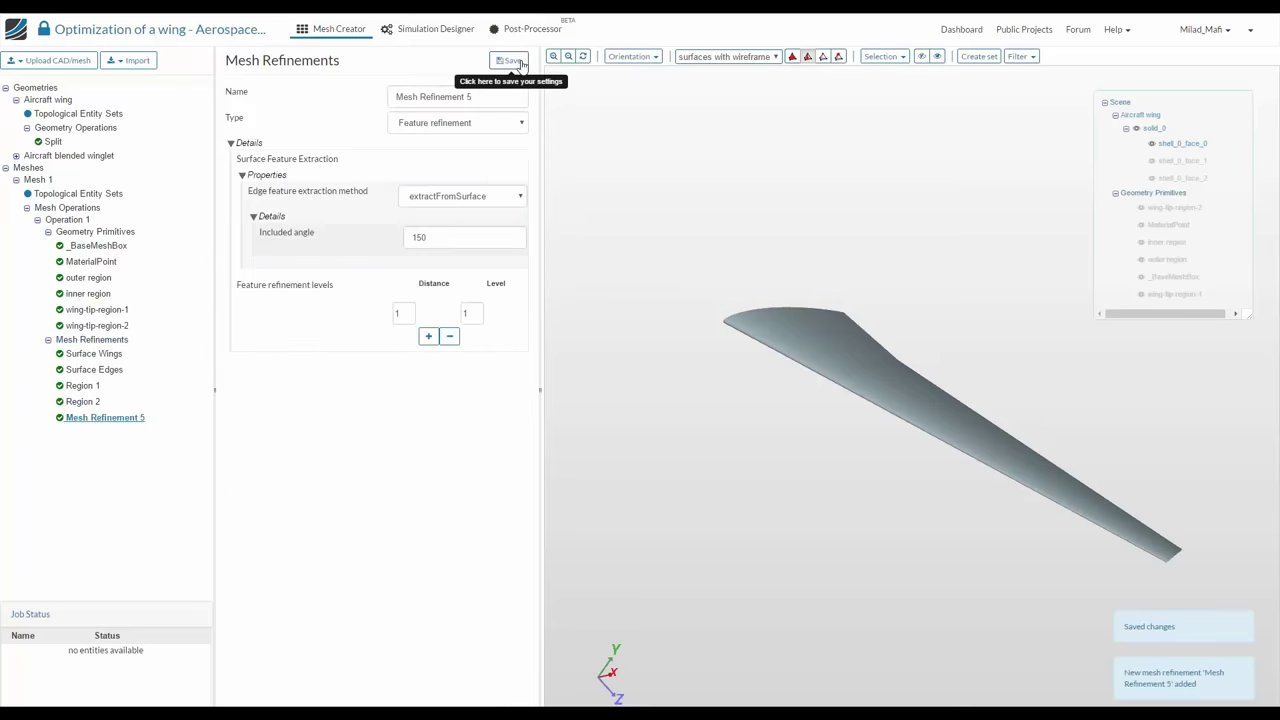
{"action": "double_click", "coordinate": [463, 100]}
{"action": "triple_click", "coordinate": [463, 100]}
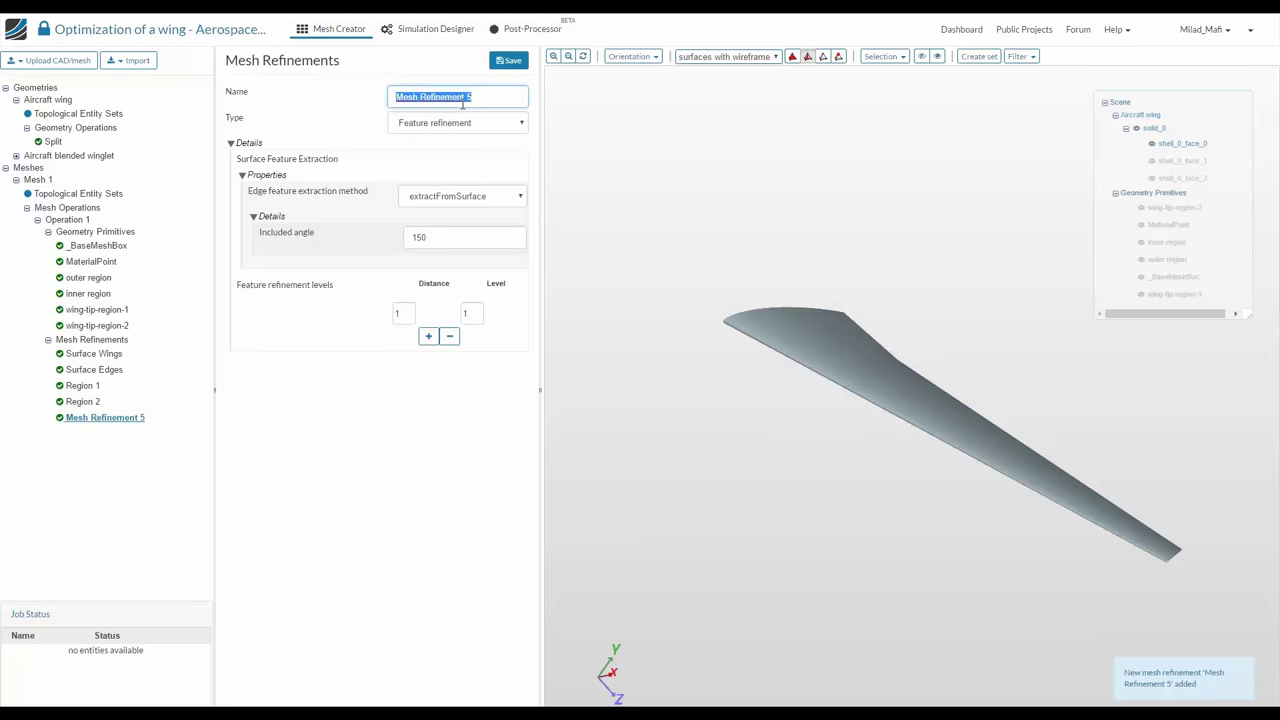
{"action": "type", "text": "Regiom 3"}
{"action": "key", "text": "BackSpace"}
{"action": "key", "text": "BackSpace"}
{"action": "key", "text": "BackSpace"}
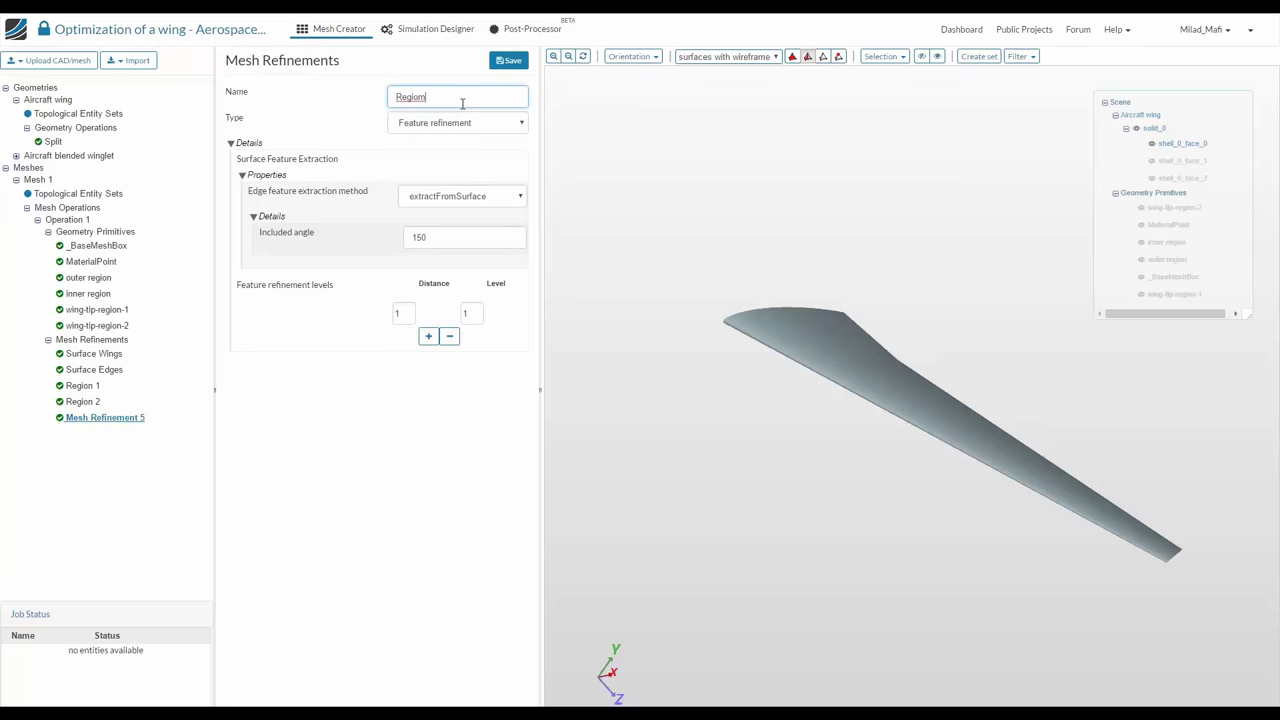
{"action": "type", "text": "n 3"}
{"action": "left_click", "coordinate": [458, 122]}
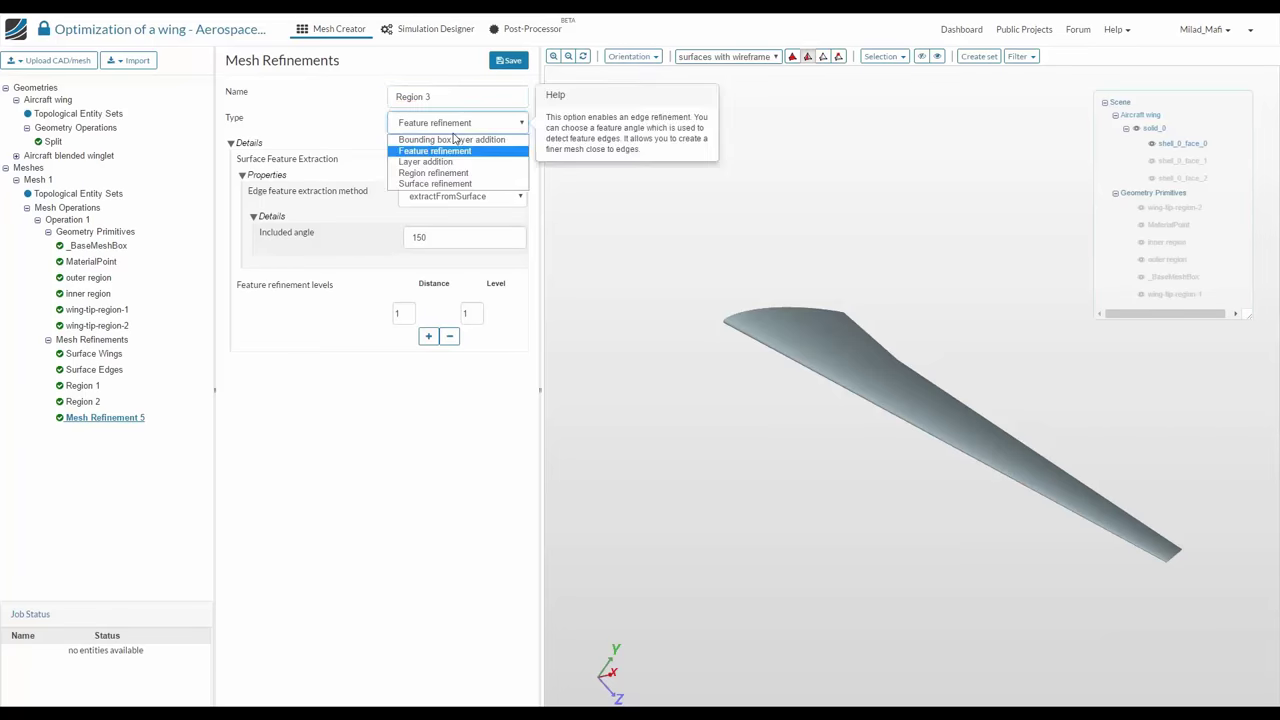
{"action": "left_click", "coordinate": [457, 171]}
Assign wing-tip-region-2 to Region 3 with refinement level 4 and save it
{"action": "left_click", "coordinate": [240, 421]}
{"action": "double_click", "coordinate": [465, 213]}
{"action": "type", "text": "4"}
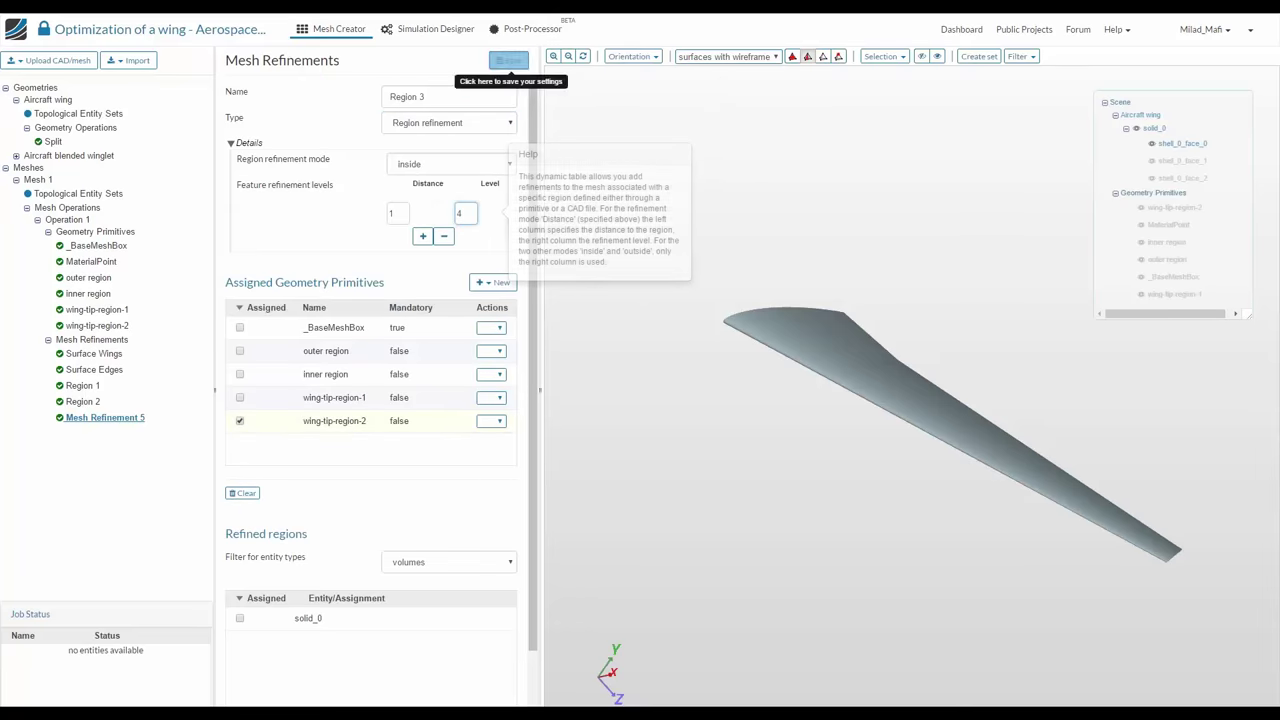
{"action": "left_click", "coordinate": [508, 60]}
Add a new mesh refinement named "Edges", keeping the Feature refinement type
{"action": "left_click", "coordinate": [509, 60]}
{"action": "triple_click", "coordinate": [440, 96]}
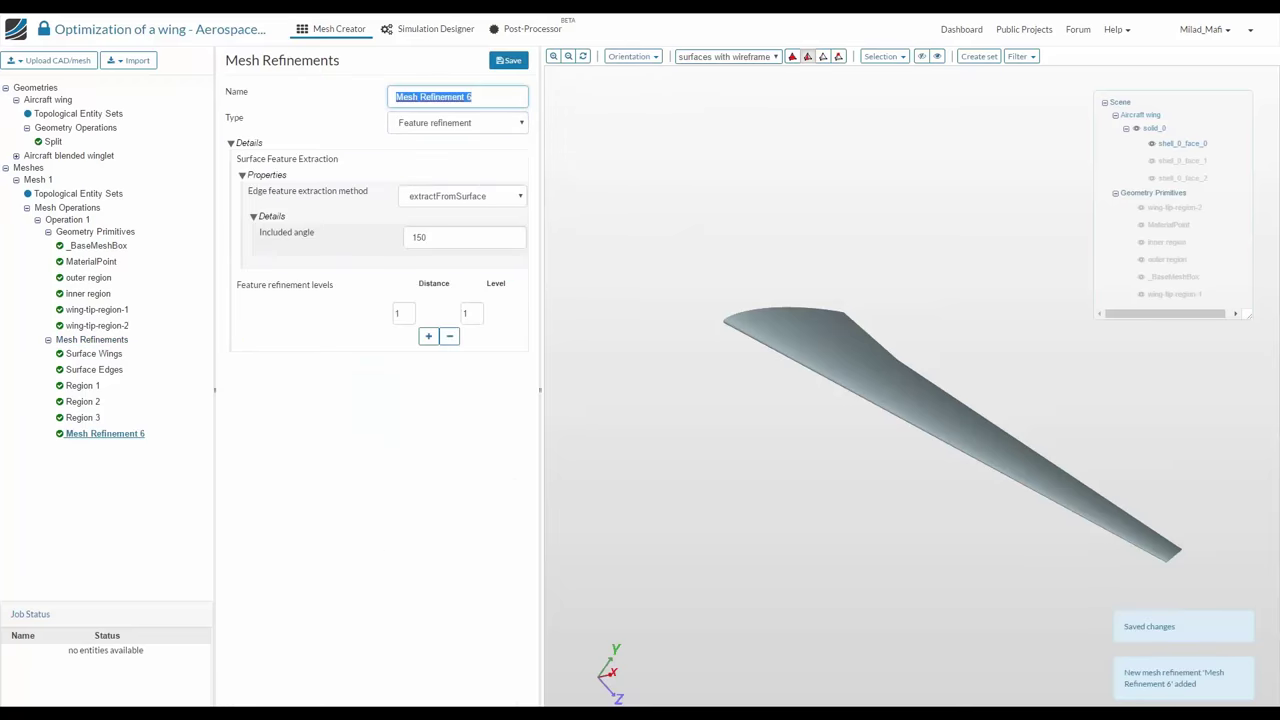
{"action": "type", "text": "D"}
{"action": "type", "text": "dges"}
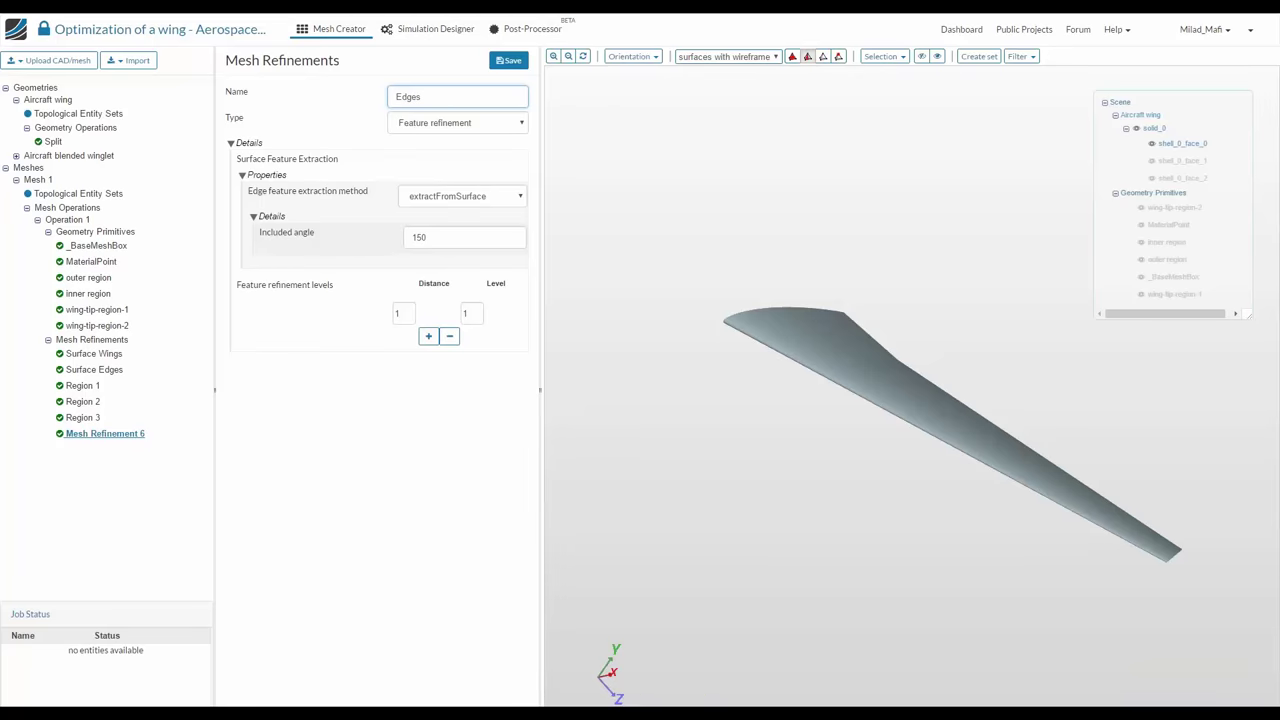
{"action": "left_click_drag", "start_coordinate": [763, 300], "coordinate": [720, 315]}
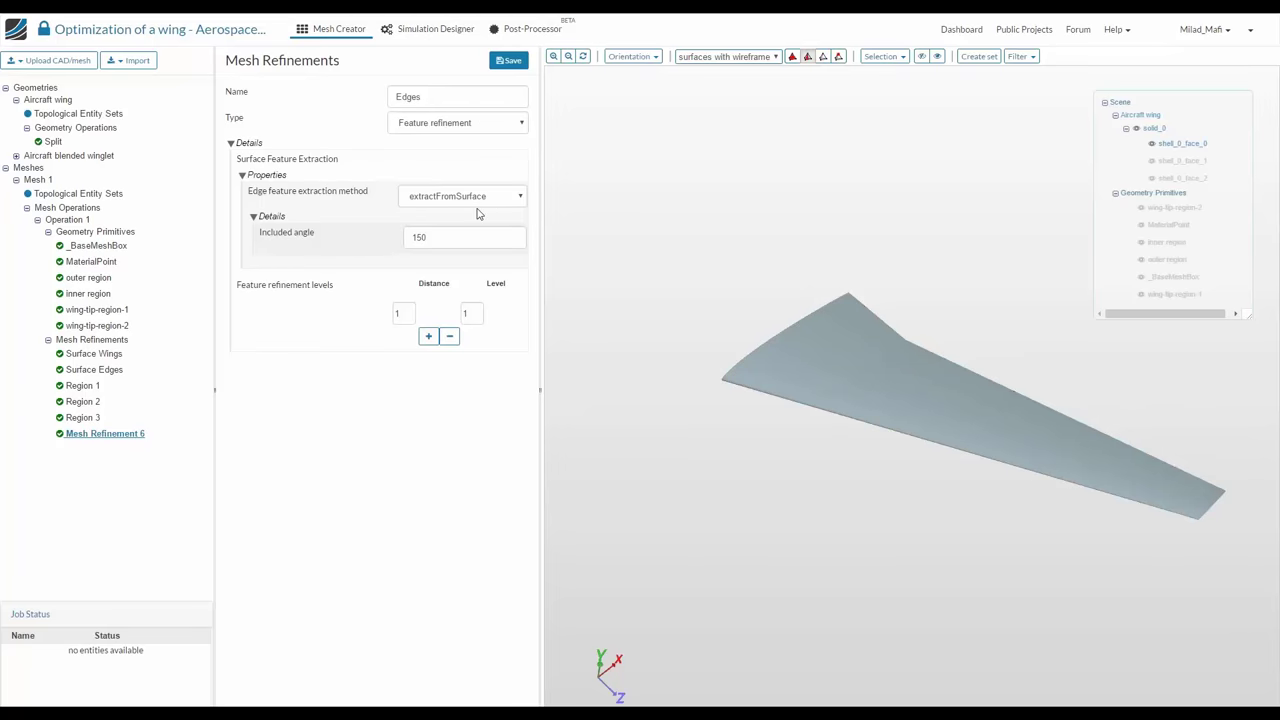
Set the Edges feature refinement to distance 0 and level 6, and save it
{"action": "left_click", "coordinate": [412, 308]}
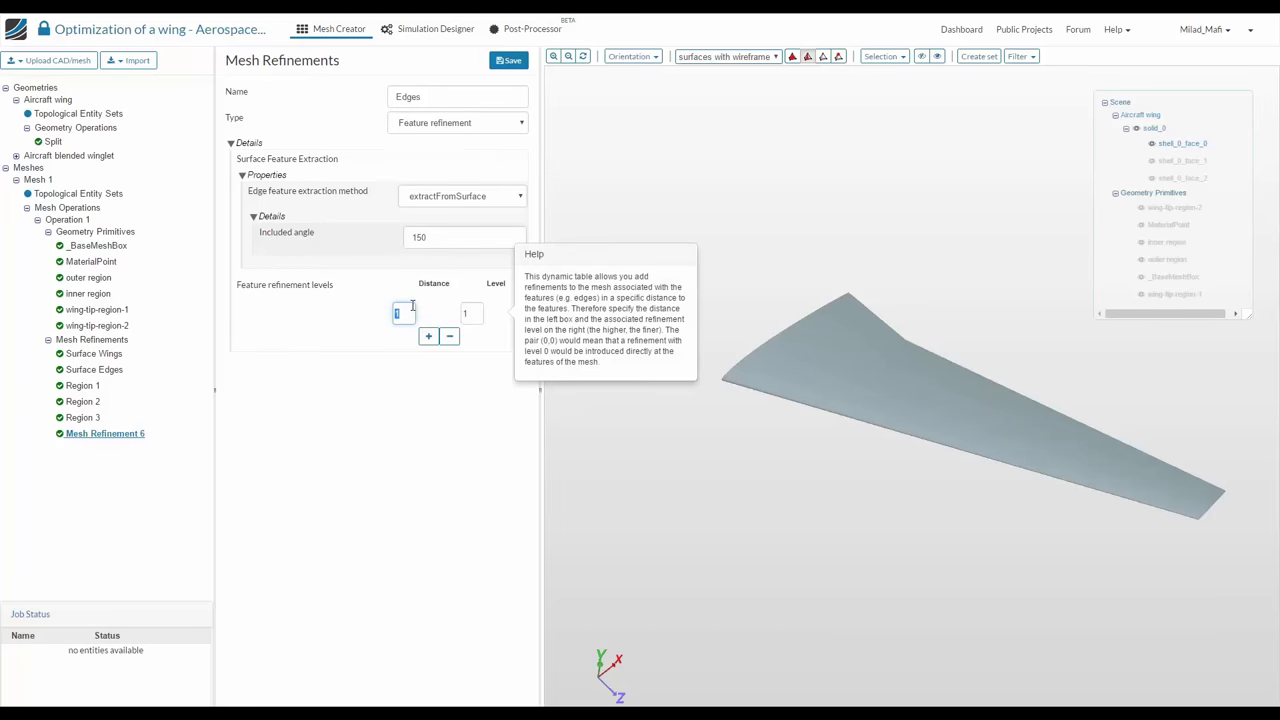
{"action": "type", "text": "0"}
{"action": "key", "text": "Tab"}
{"action": "type", "text": "6"}
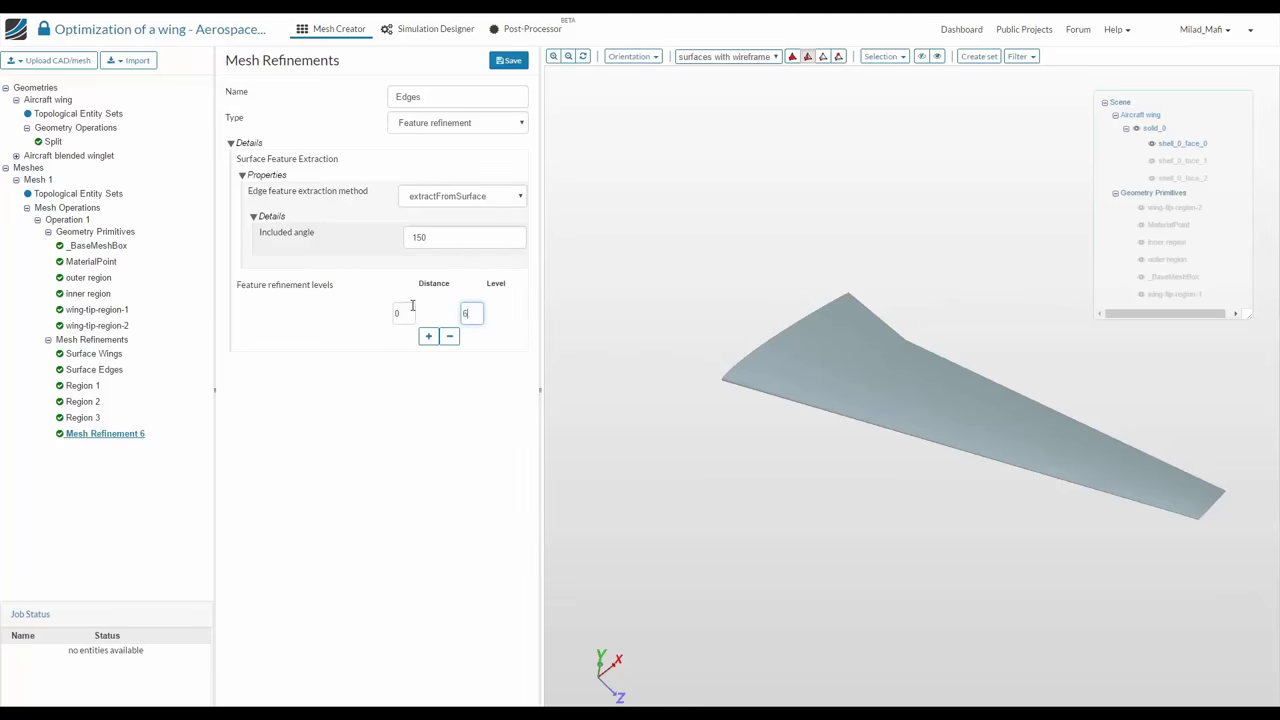
{"action": "double_click", "coordinate": [403, 312]}
{"action": "double_click", "coordinate": [471, 312]}
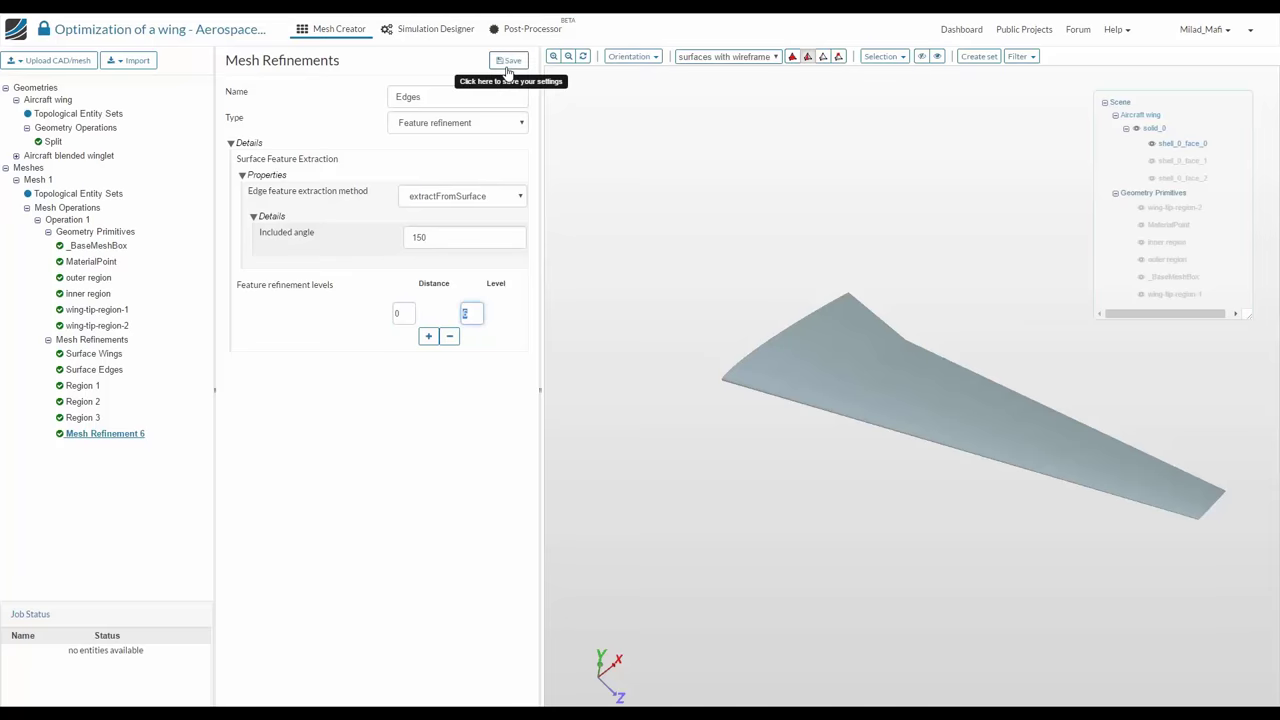
{"action": "left_click", "coordinate": [509, 63]}
Add a new mesh refinement of type Layer addition and assign faces shell_0_face_0, shell_0_face_1 and shell_0_face_2 to it
{"action": "left_click", "coordinate": [79, 339]}
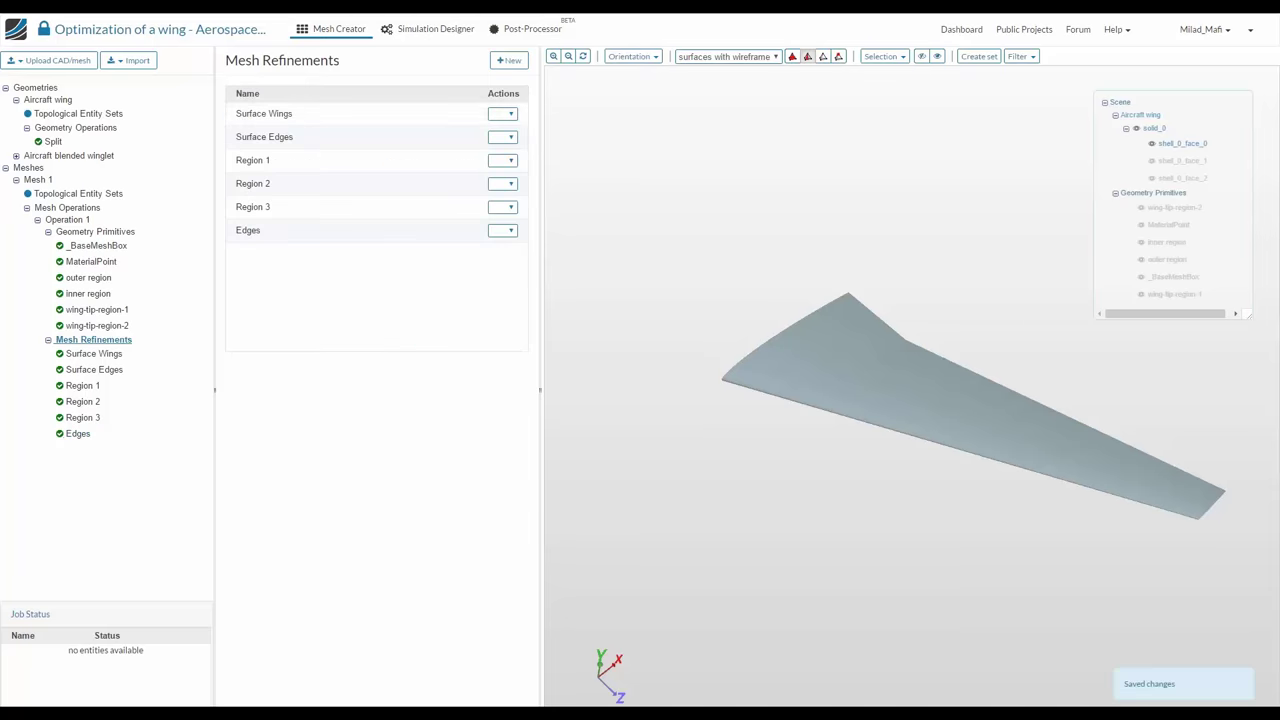
{"action": "left_click", "coordinate": [509, 60]}
{"action": "left_click", "coordinate": [478, 124]}
{"action": "left_click", "coordinate": [472, 164]}
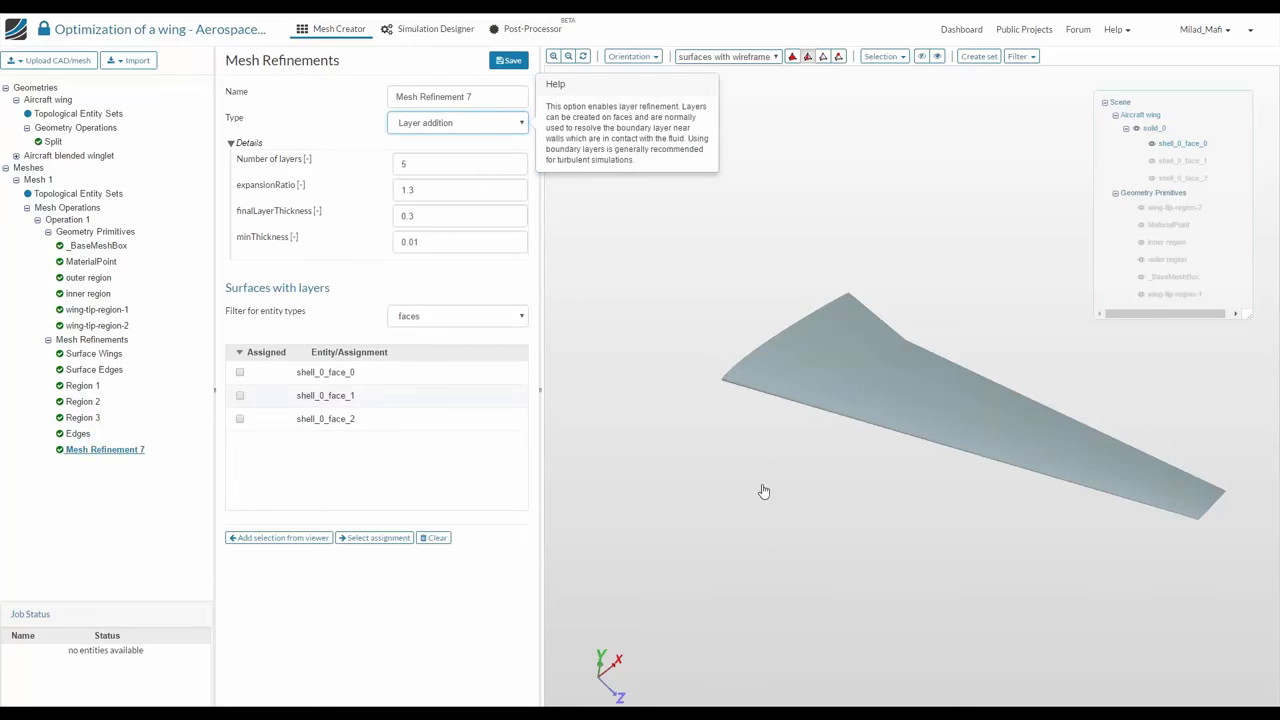
{"action": "left_click_drag", "start_coordinate": [763, 491], "coordinate": [866, 366]}
{"action": "left_click", "coordinate": [345, 372]}
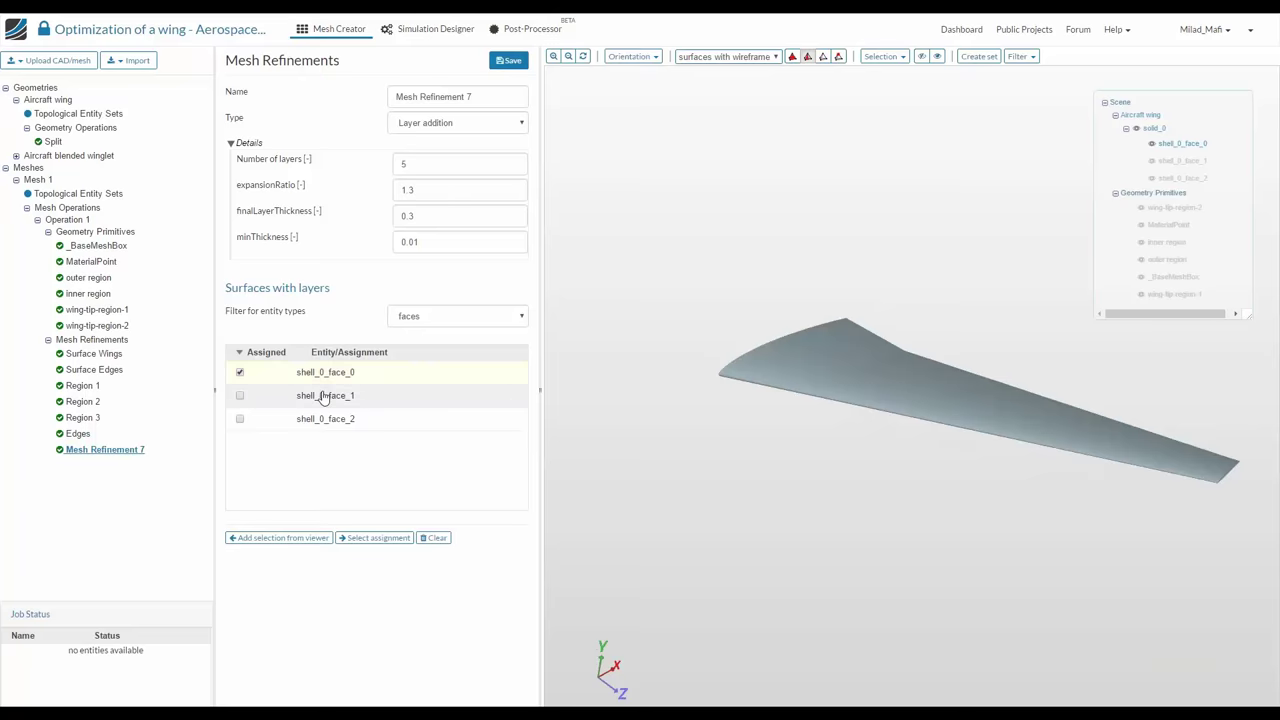
{"action": "left_click", "coordinate": [320, 420], "text": "shift"}
Set the layer refinement to 4 layers, expansion ratio 1.65, final layer thickness 0.3 and minimum thickness 0.0001, and save it
{"action": "double_click", "coordinate": [454, 167]}
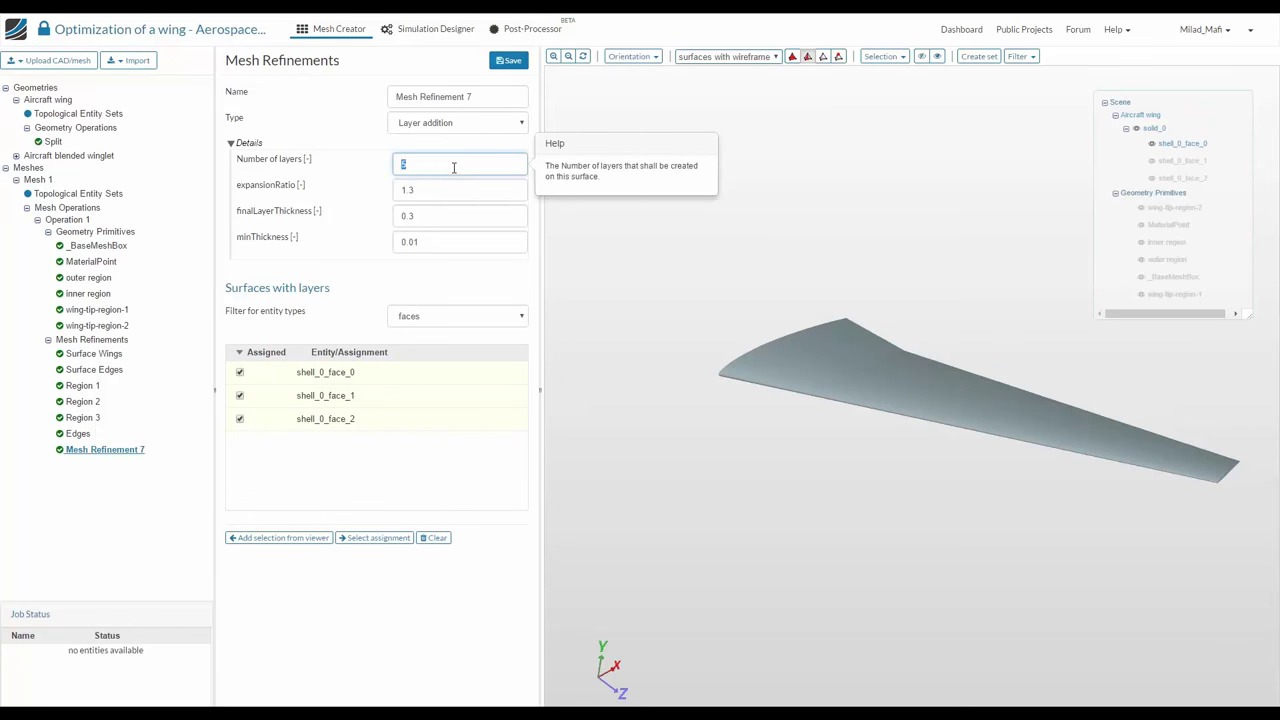
{"action": "type", "text": "4"}
{"action": "key", "text": "Tab"}
{"action": "type", "text": "1.65"}
{"action": "key", "text": "Tab"}
{"action": "type", "text": "0.3"}
{"action": "key", "text": "Tab"}
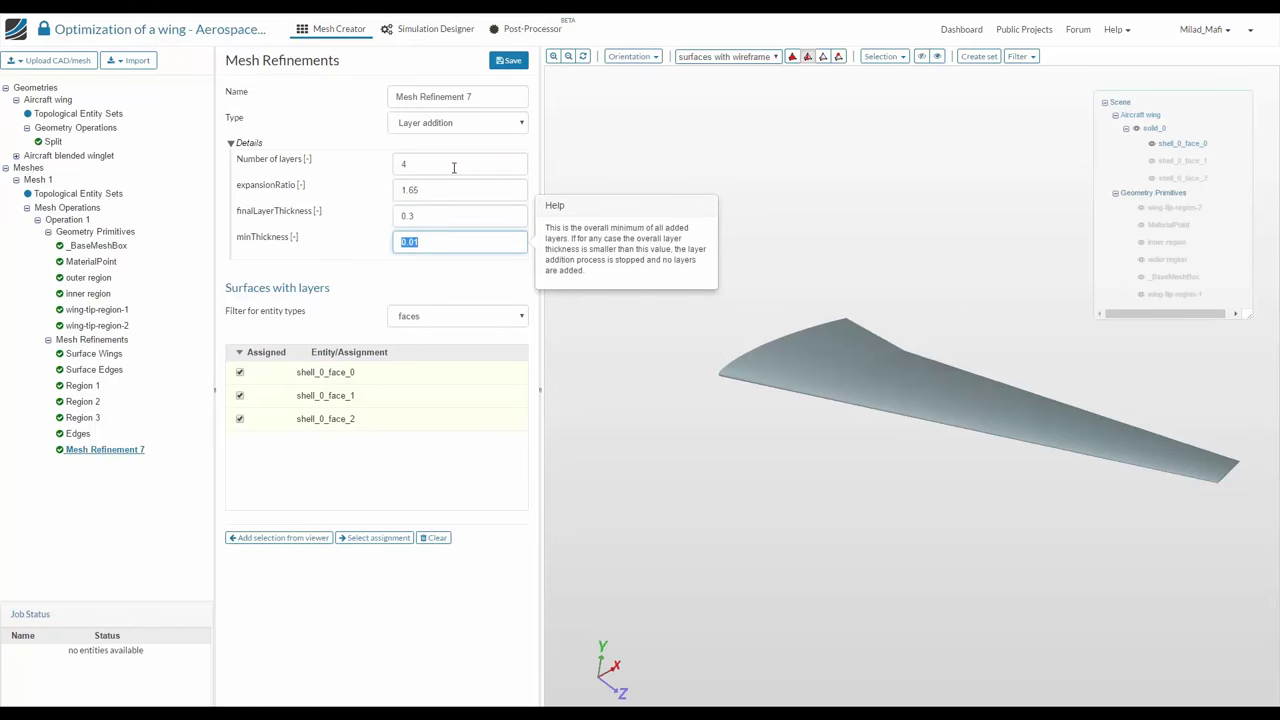
{"action": "type", "text": "0.0001"}
{"action": "left_click", "coordinate": [507, 60]}
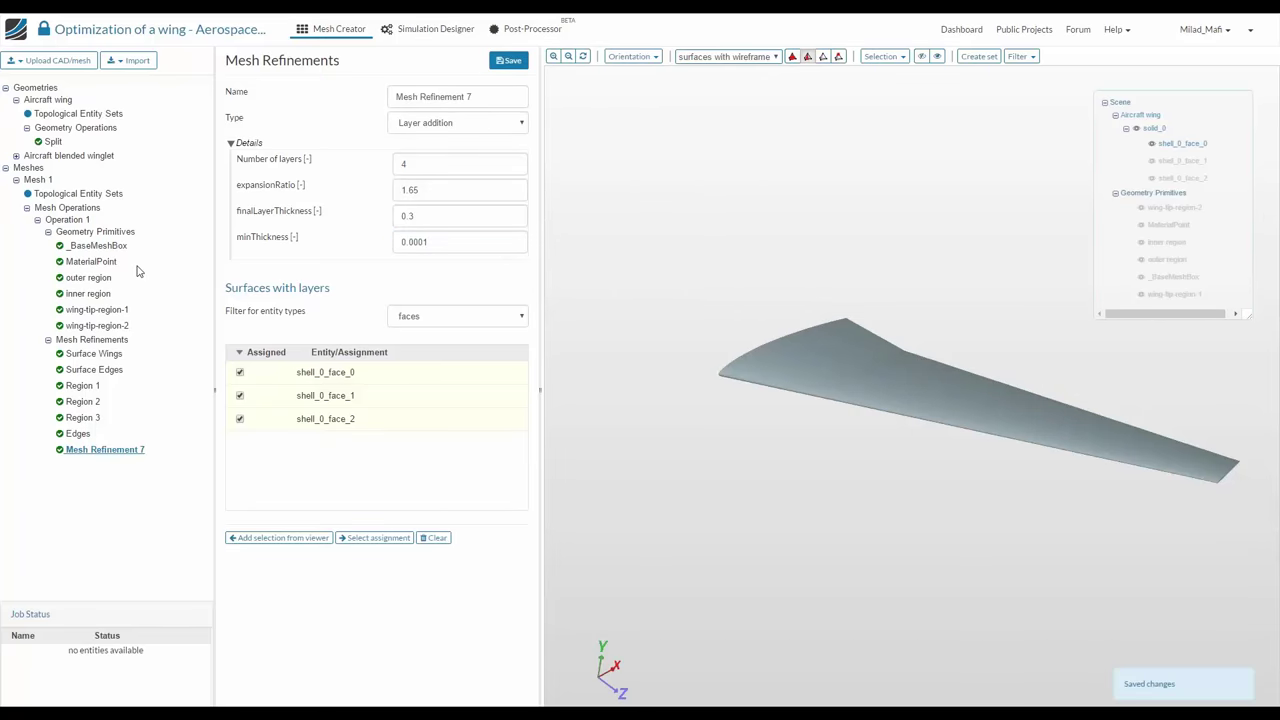
Rename the layer addition refinement as "Layer" and save it
{"action": "triple_click", "coordinate": [449, 94]}
{"action": "type", "text": "Layer"}
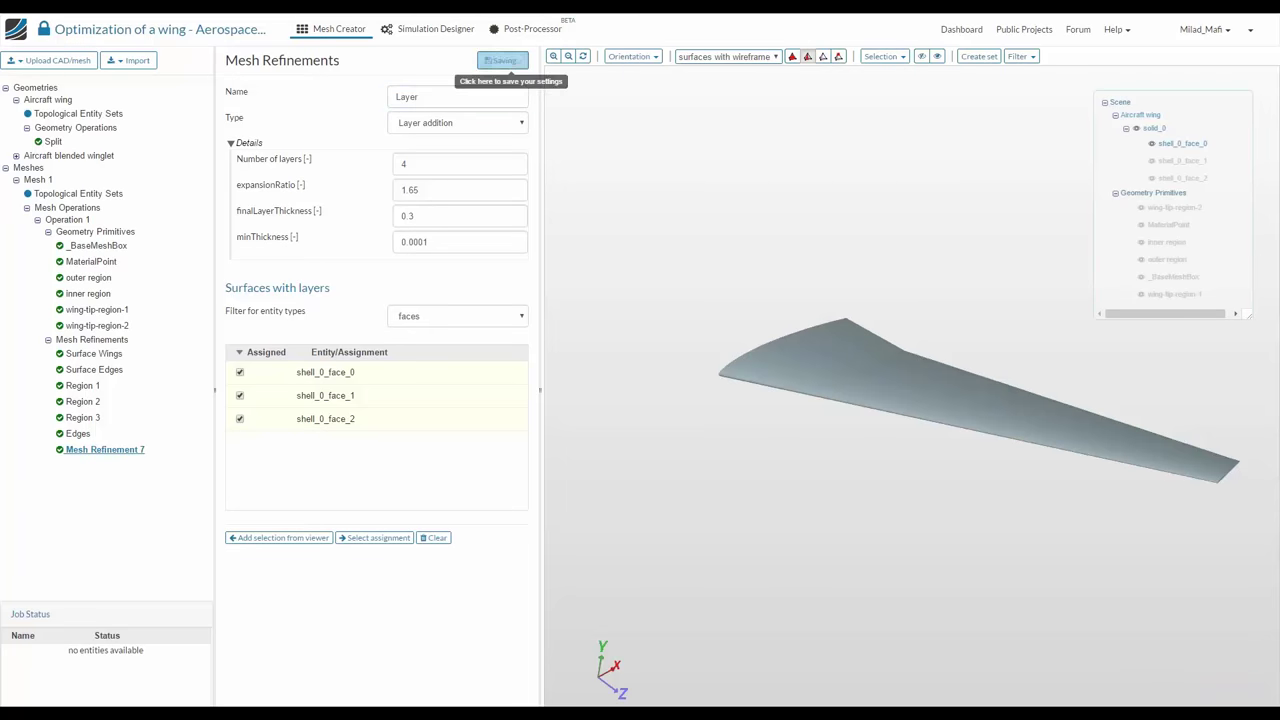
{"action": "left_click", "coordinate": [505, 59]}
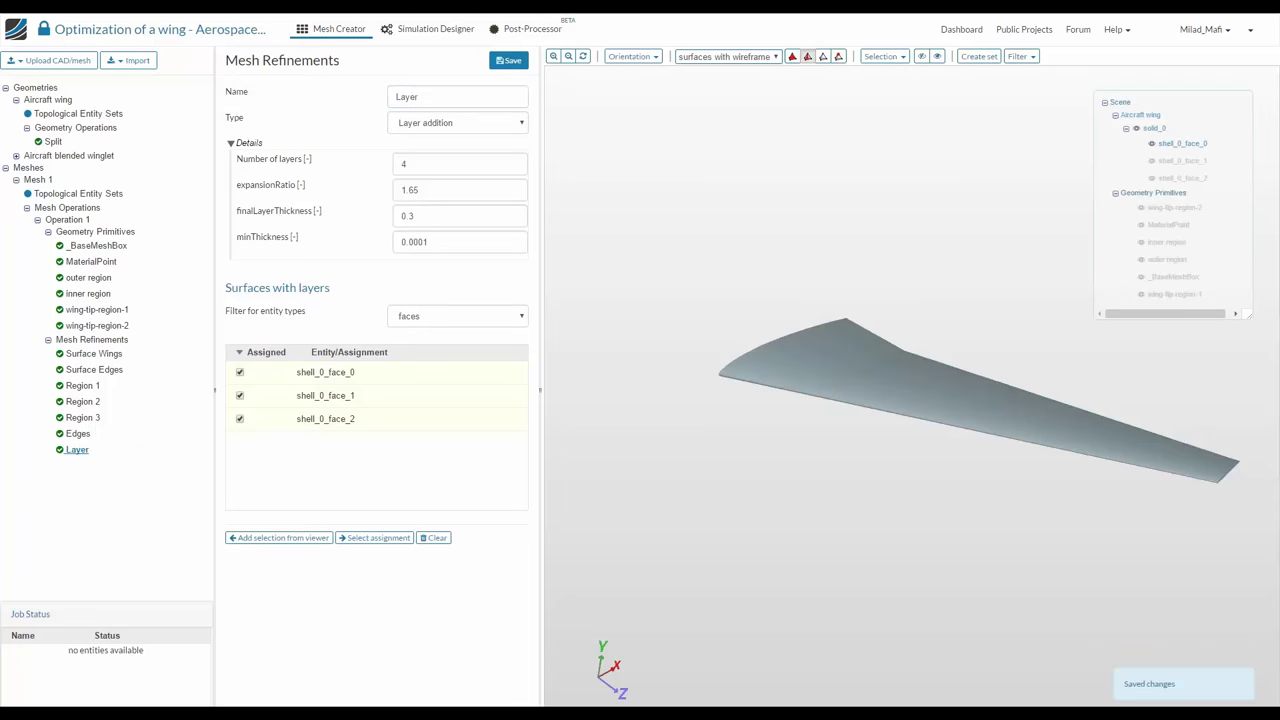
Start the Operation 1 mesh computation and request stopping its job
{"action": "left_click", "coordinate": [80, 219]}
{"action": "left_click", "coordinate": [458, 61]}
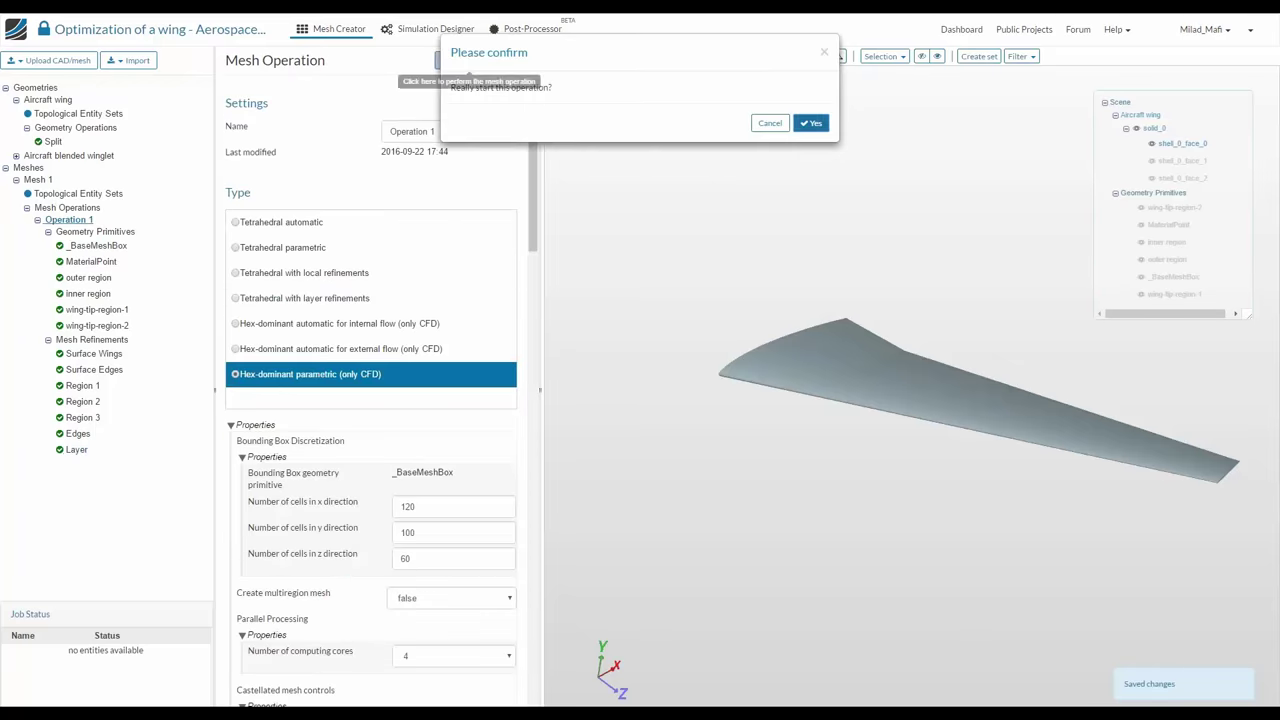
{"action": "left_click", "coordinate": [811, 124]}
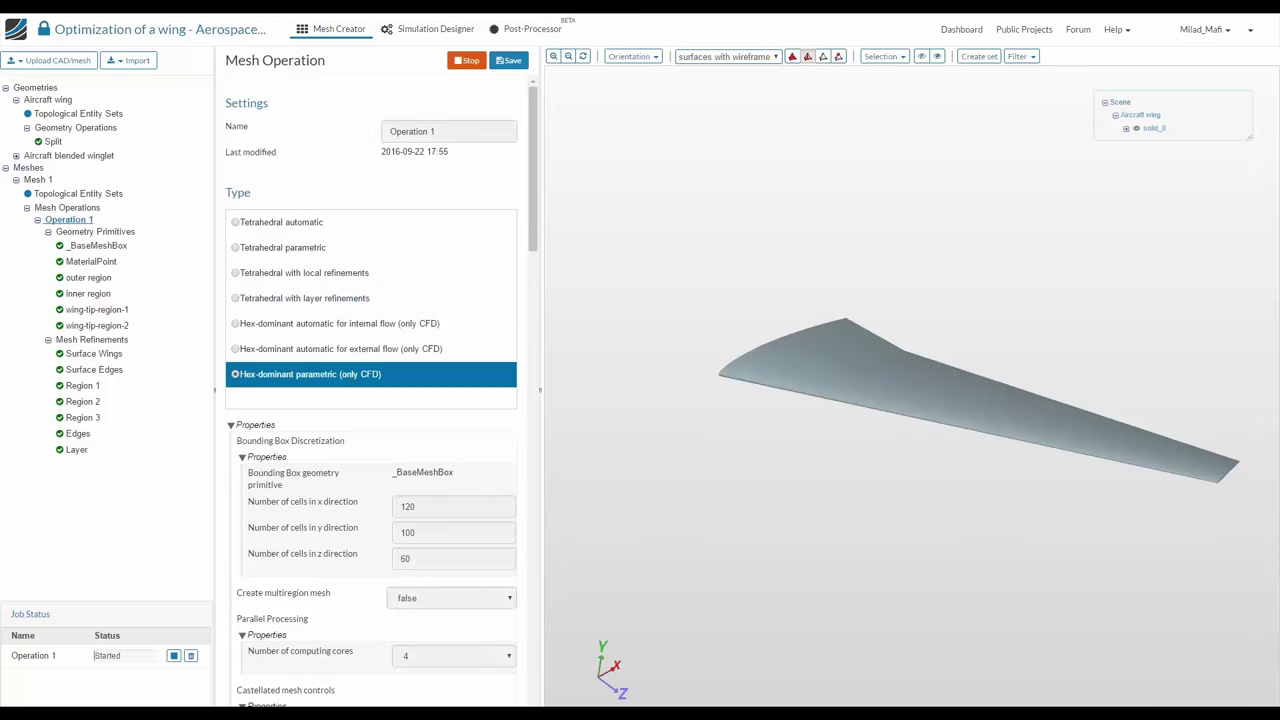
{"action": "left_click", "coordinate": [173, 656]}
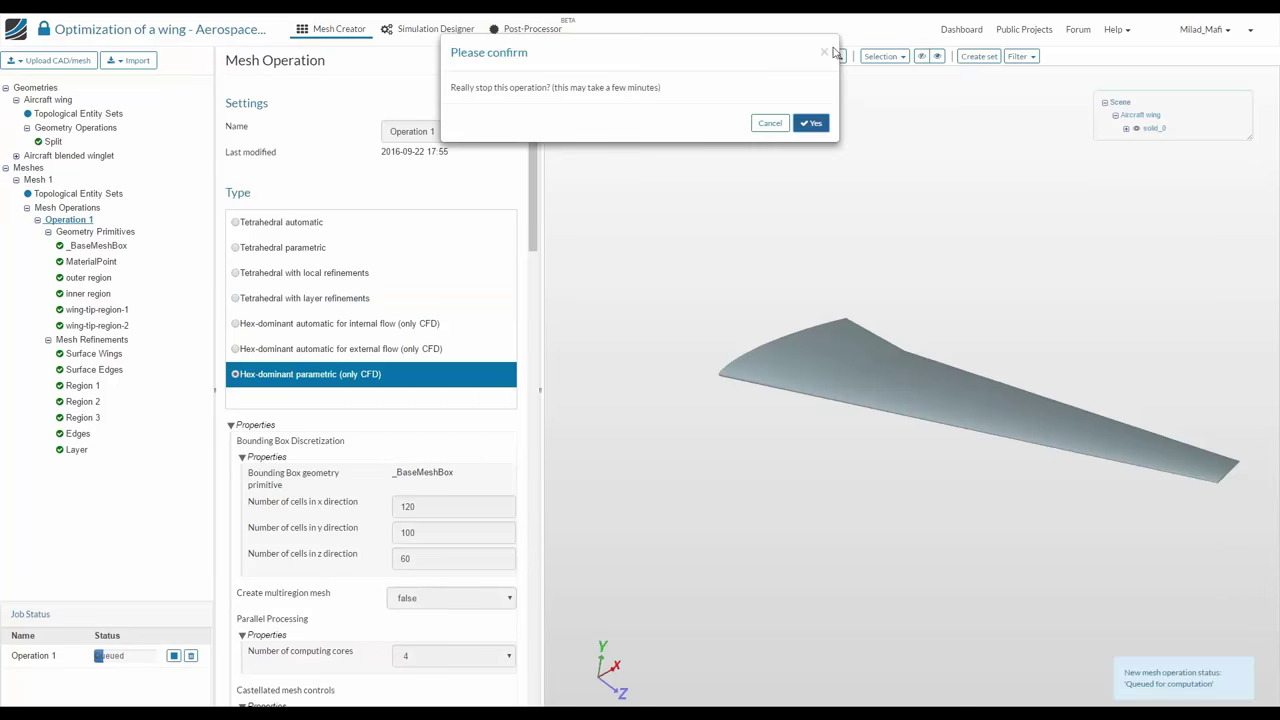
{"action": "key", "text": "Return"}
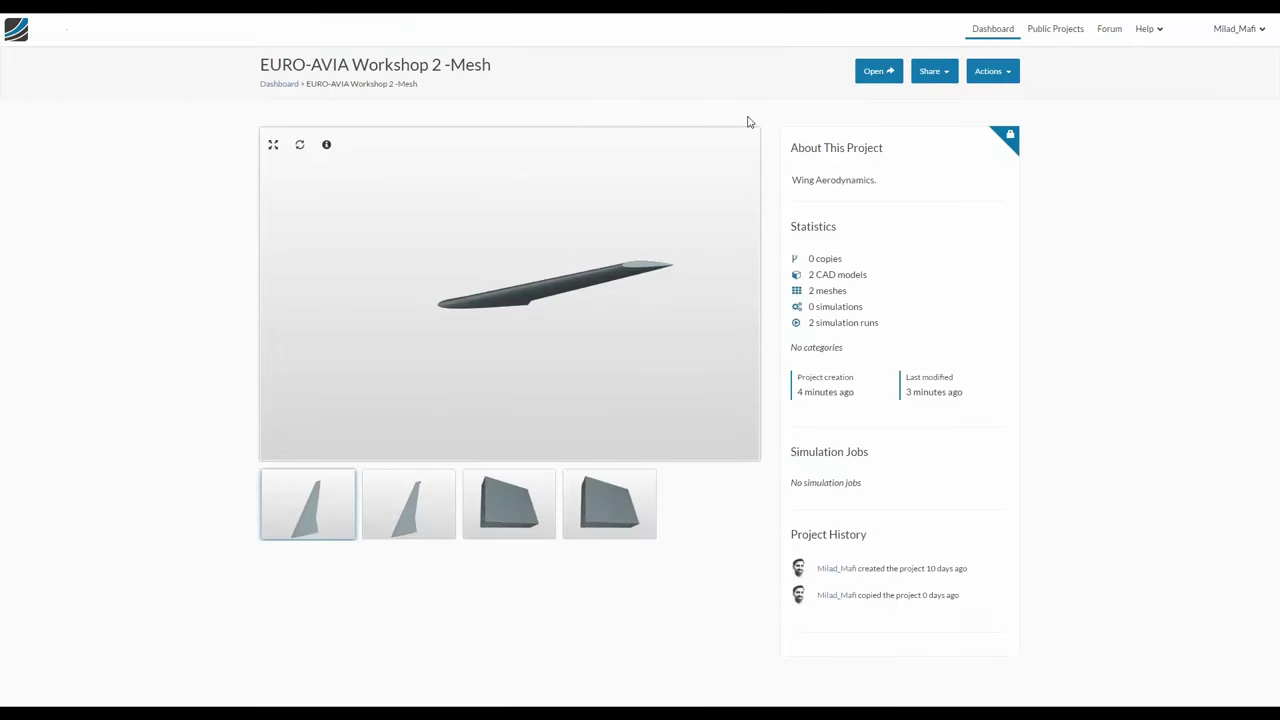
Open the EURO-AVIA Workshop 2 -Mesh project and display the SHM-STL operation of Aircraft-WING-MESH
{"action": "left_click", "coordinate": [863, 76]}
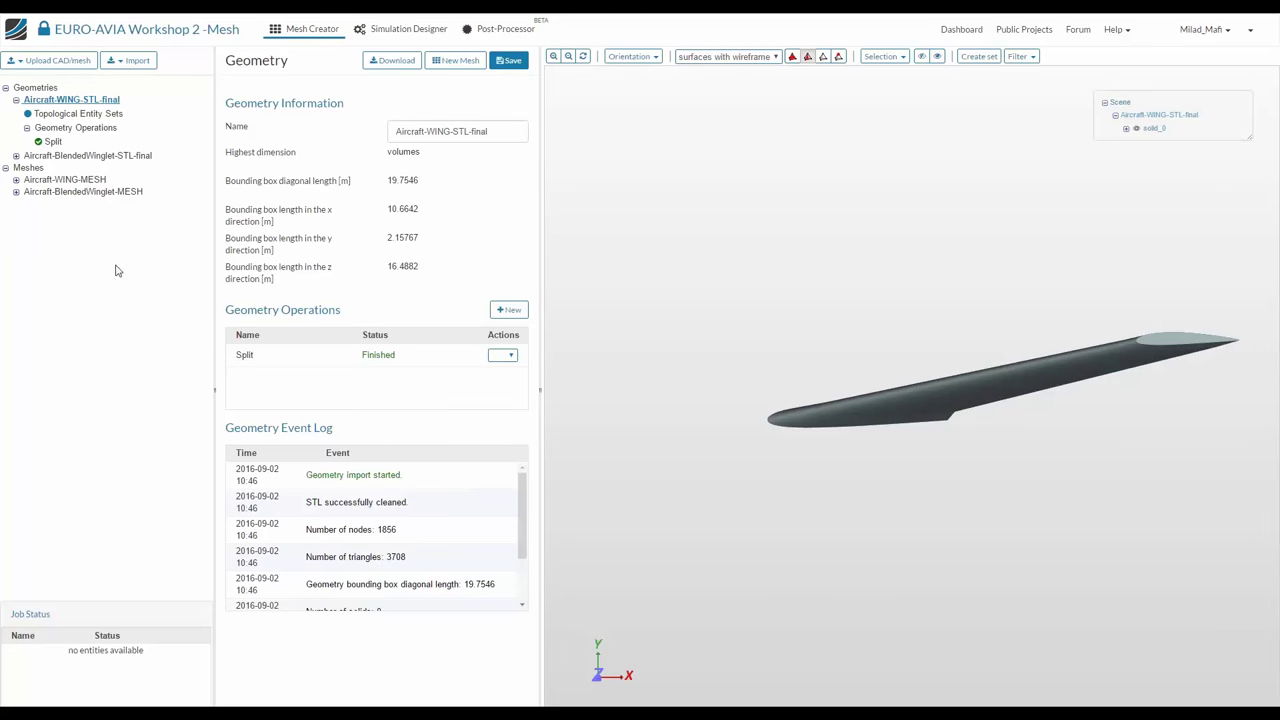
{"action": "left_click", "coordinate": [15, 184]}
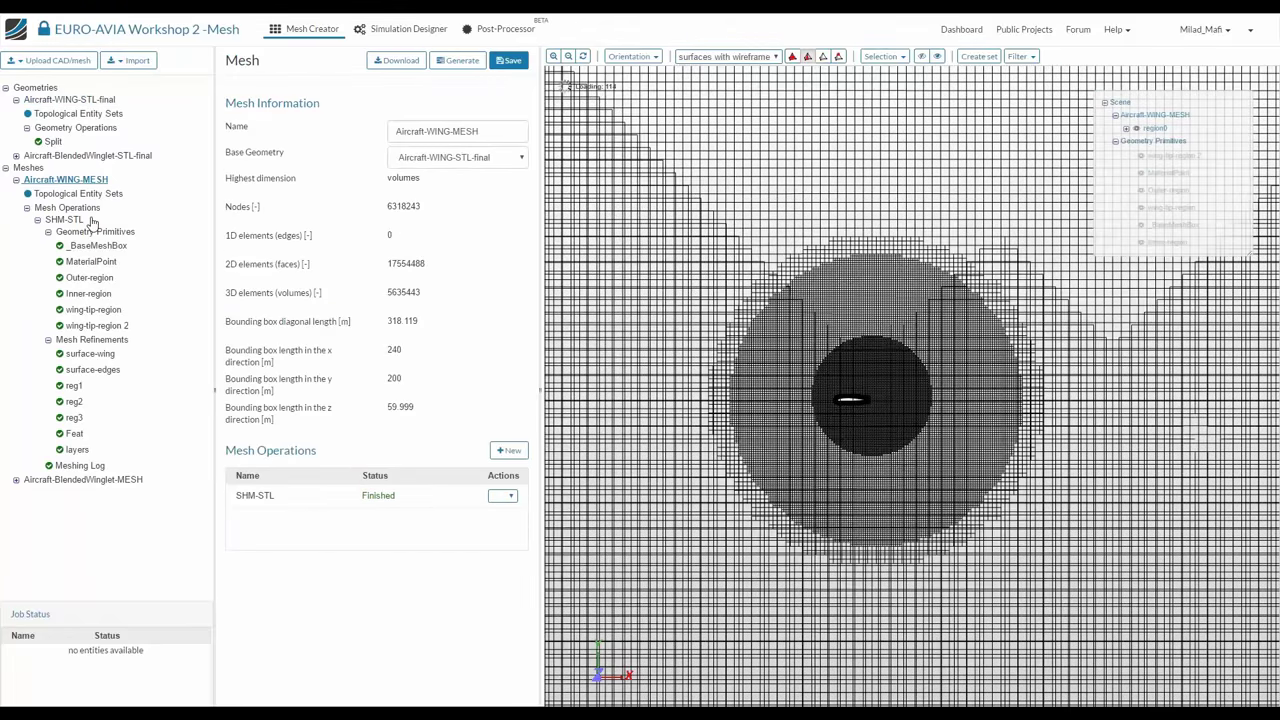
{"action": "left_click", "coordinate": [86, 218]}
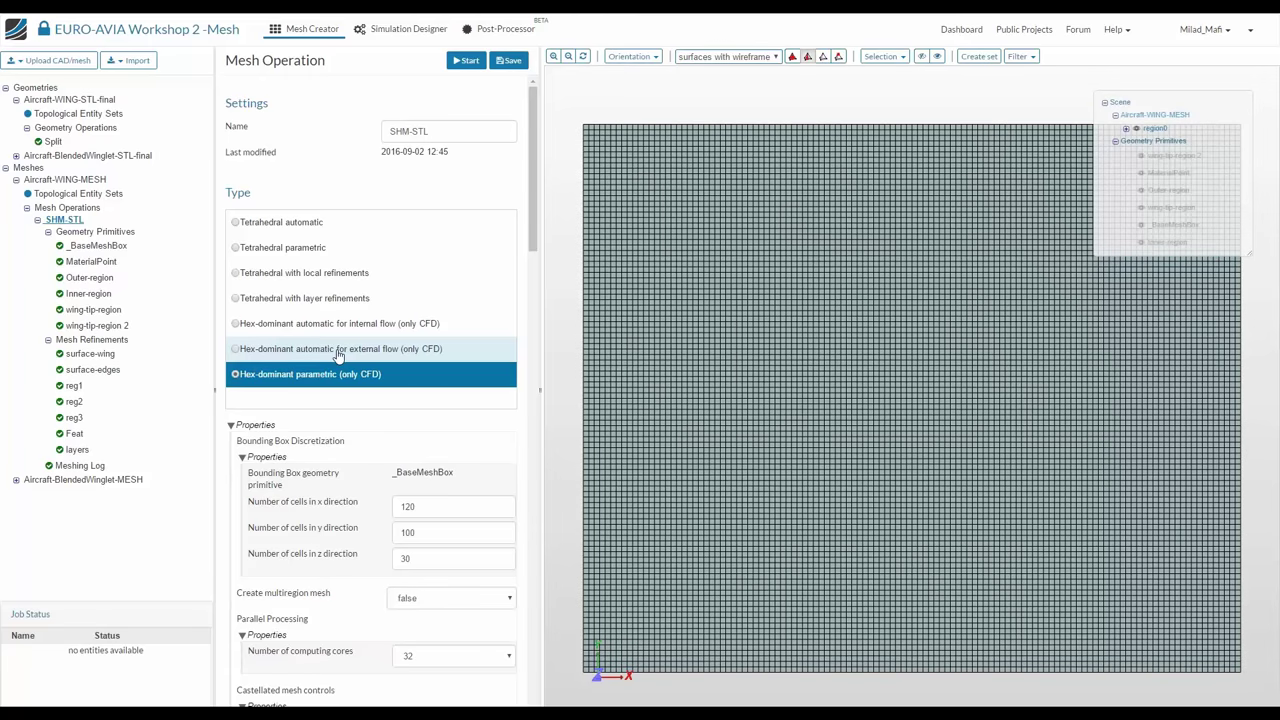
Examine the outer domain of Aircraft-WING-MESH from several sides, with the scene's mesh and geometry primitive groups collapsed
{"action": "left_click", "coordinate": [38, 221]}
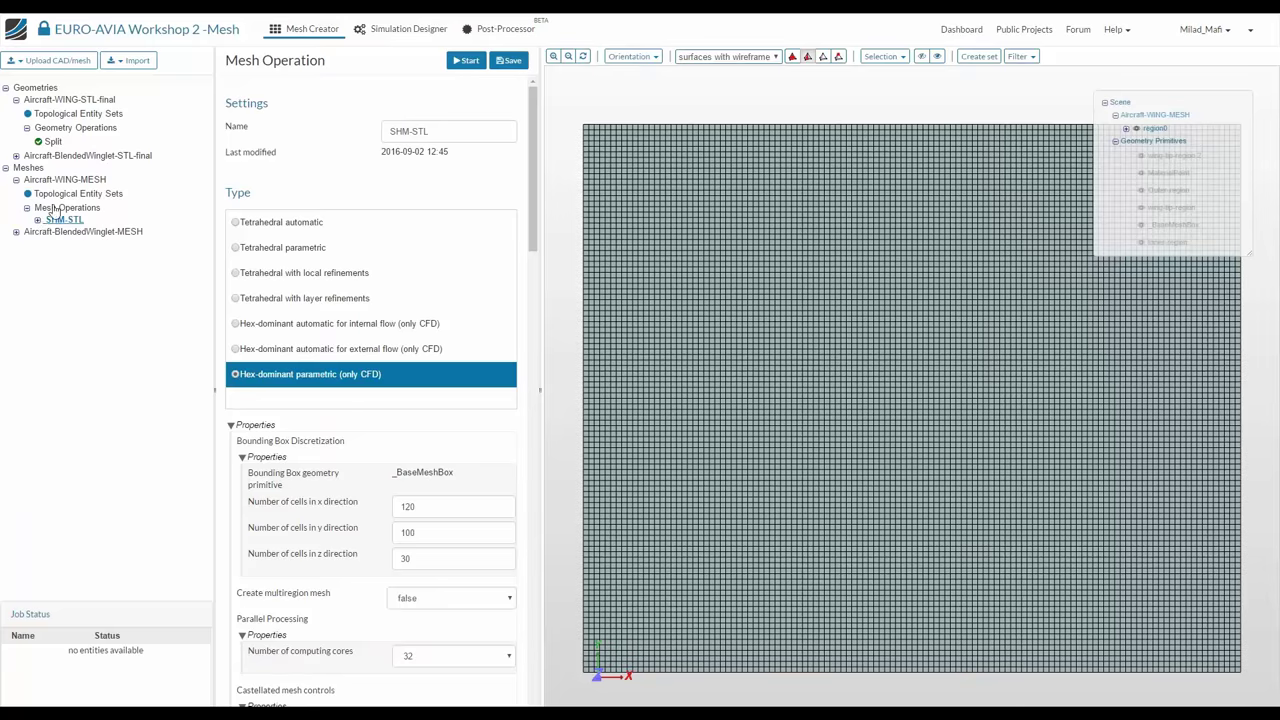
{"action": "left_click", "coordinate": [62, 208]}
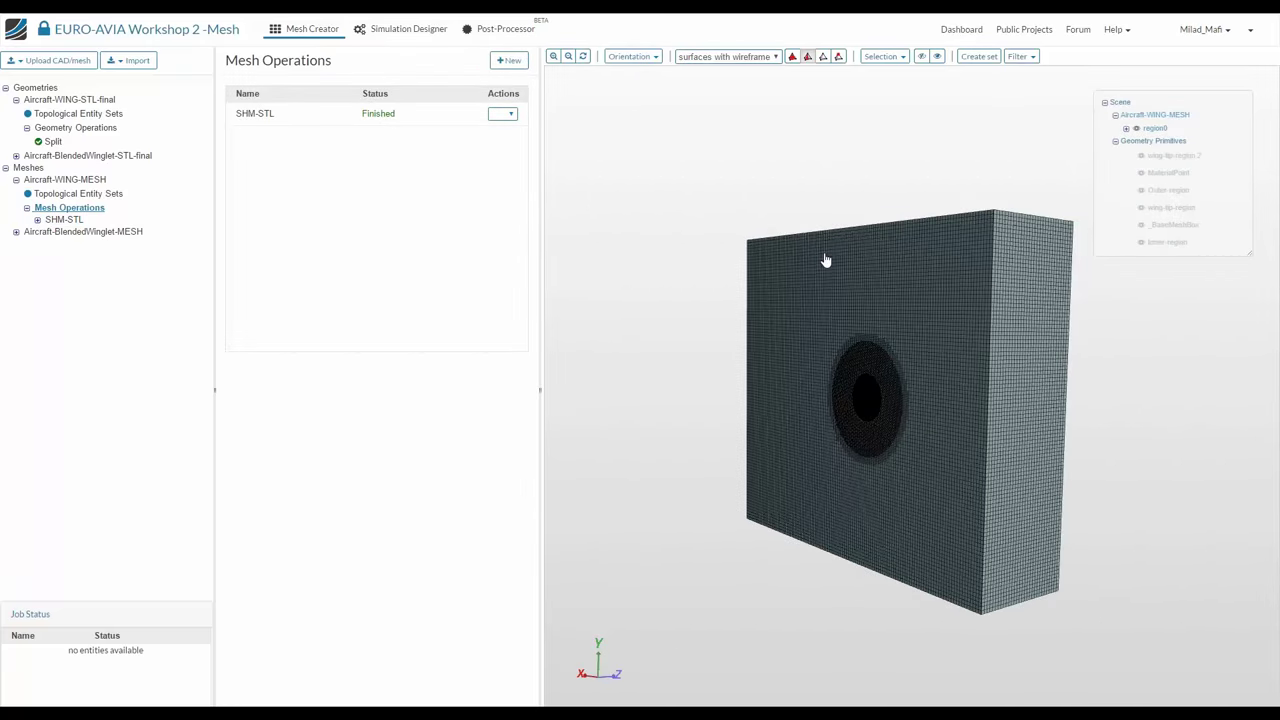
{"action": "left_click", "coordinate": [38, 220]}
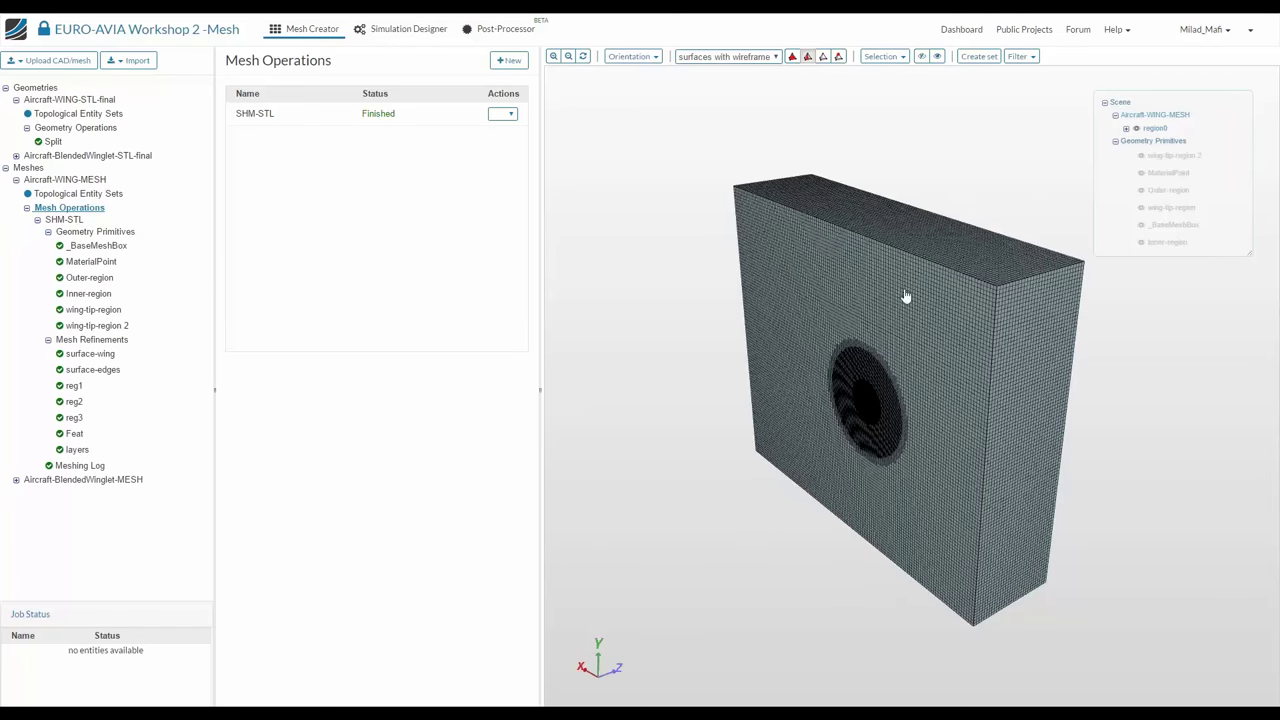
{"action": "left_click", "coordinate": [1115, 115]}
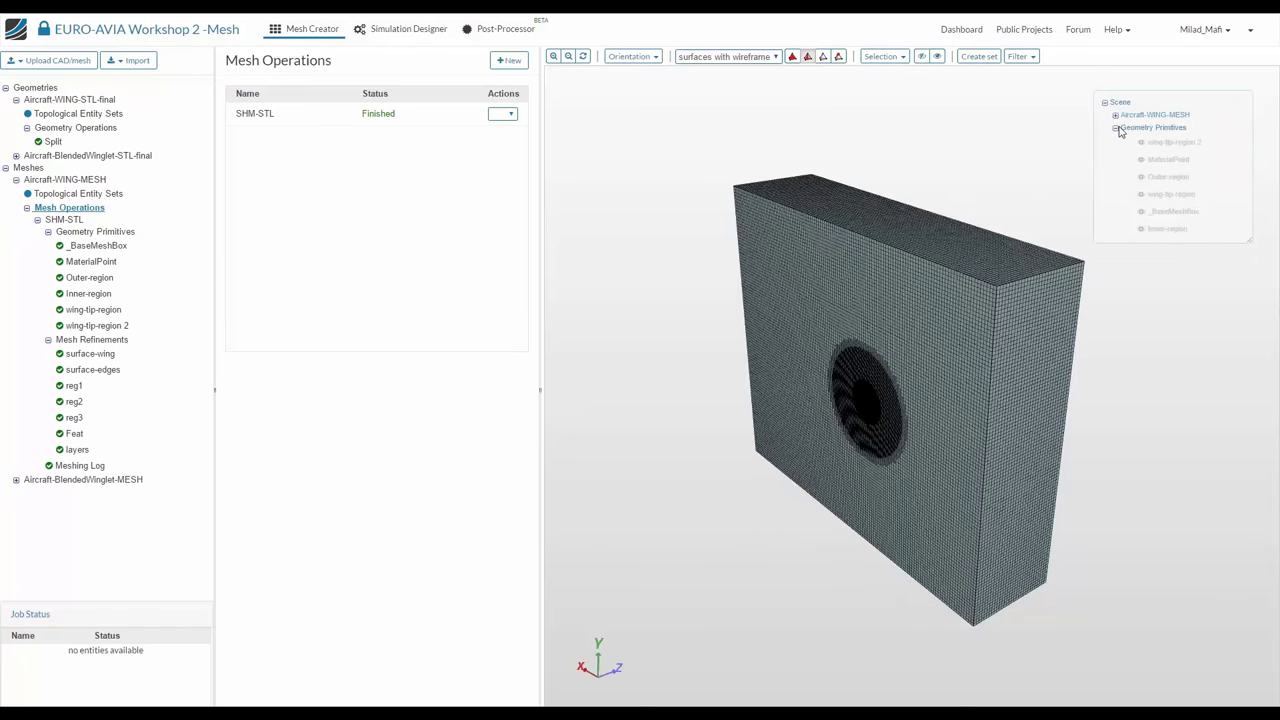
{"action": "left_click", "coordinate": [1116, 129]}
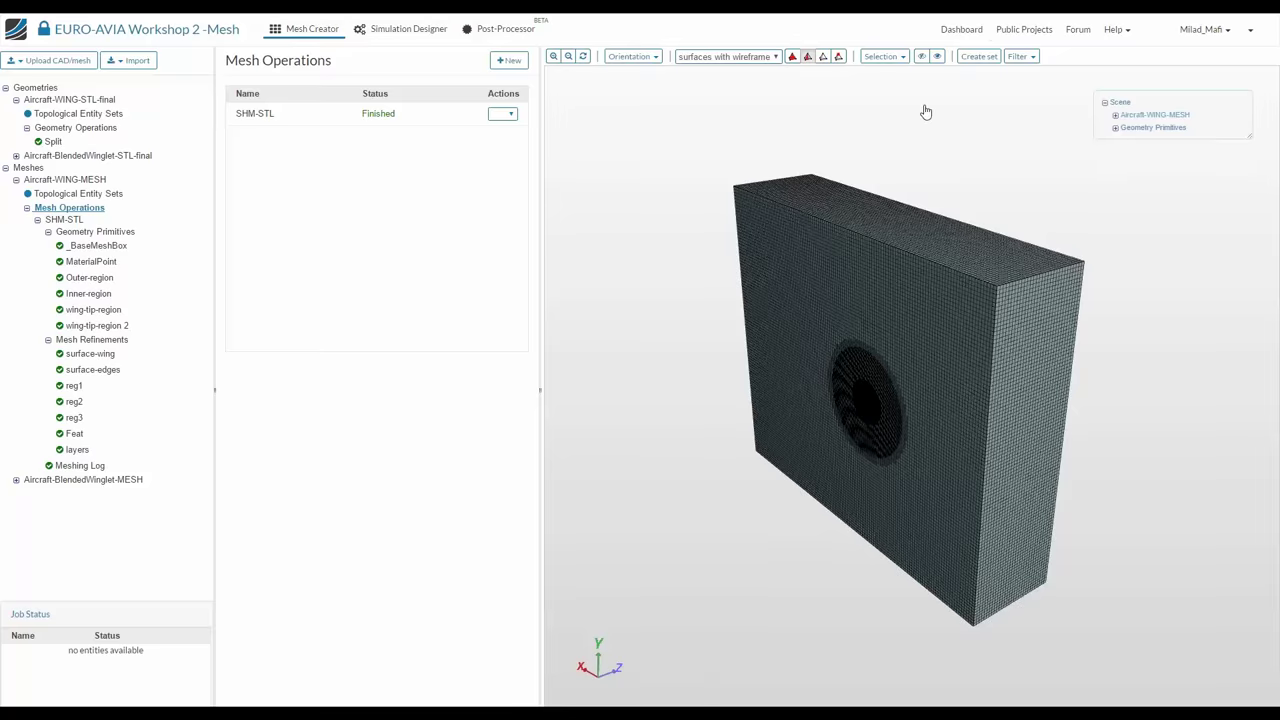
{"action": "left_click_drag", "start_coordinate": [926, 112], "coordinate": [690, 580]}
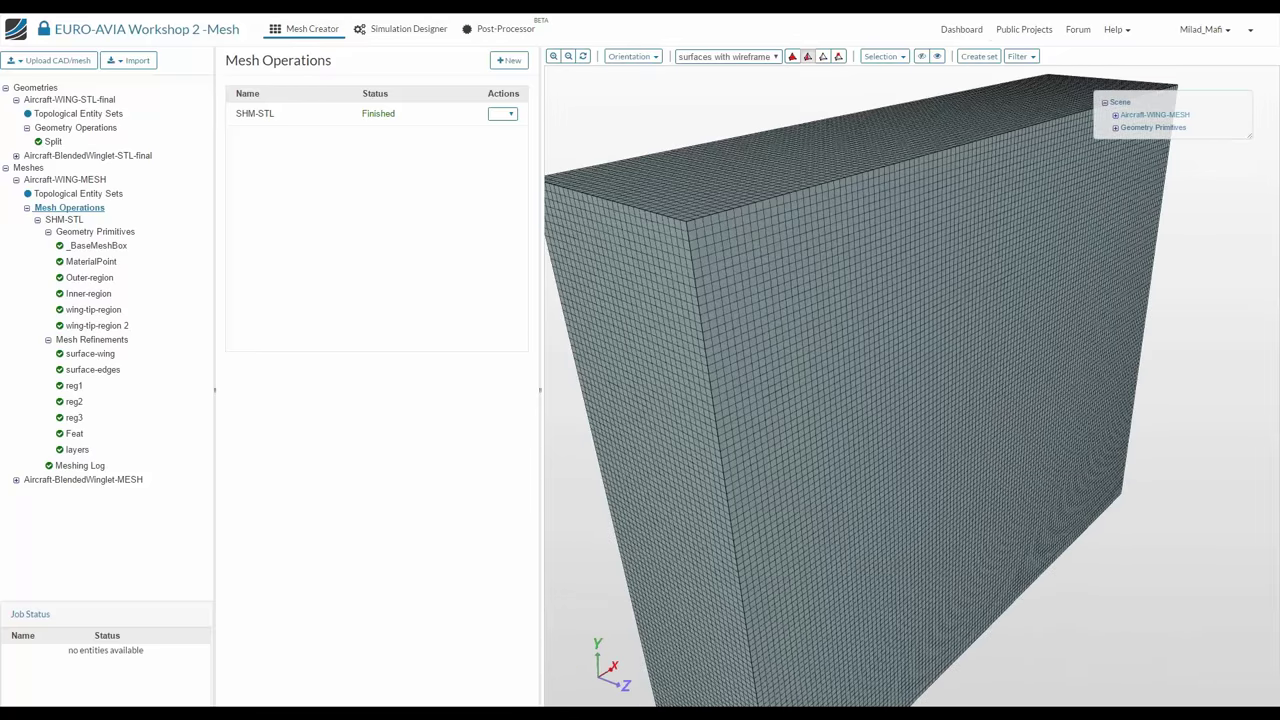
Review the SHM-STL geometry primitives and operation settings, and check the number of 3D elements in Aircraft-WING-MESH
{"action": "left_click", "coordinate": [74, 220]}
{"action": "left_click", "coordinate": [81, 233]}
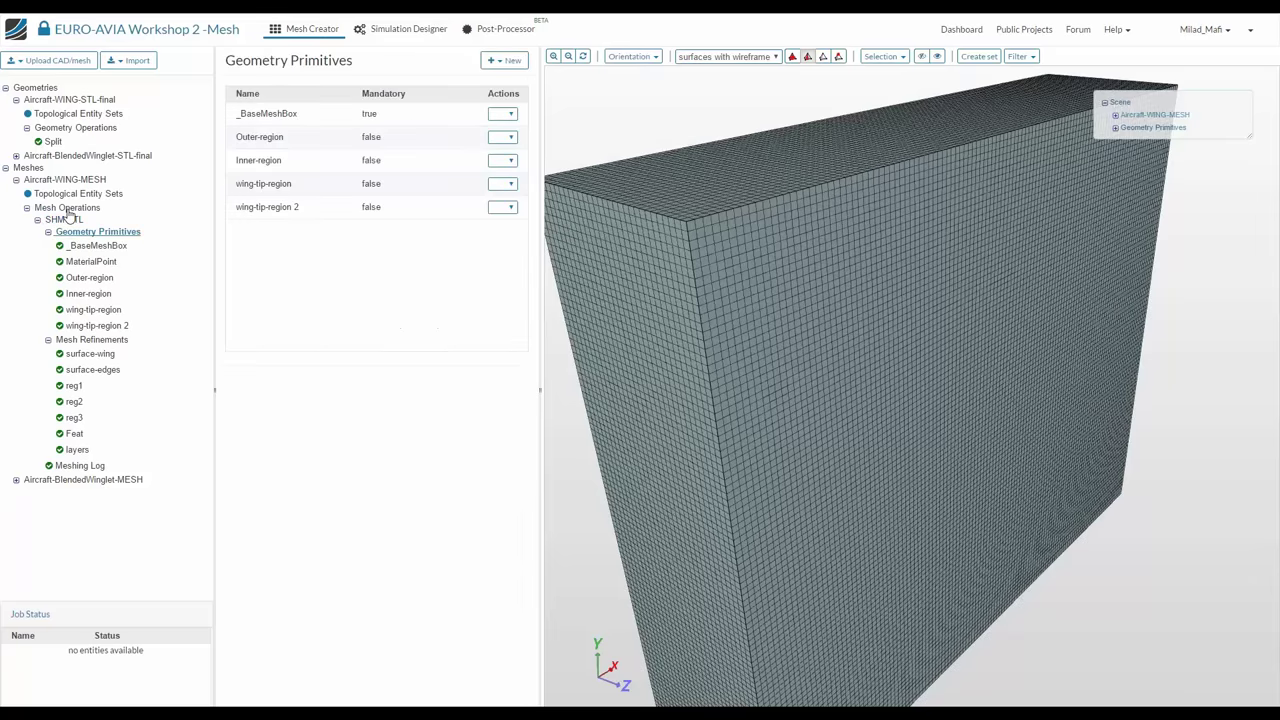
{"action": "left_click", "coordinate": [67, 209]}
{"action": "left_click", "coordinate": [64, 220]}
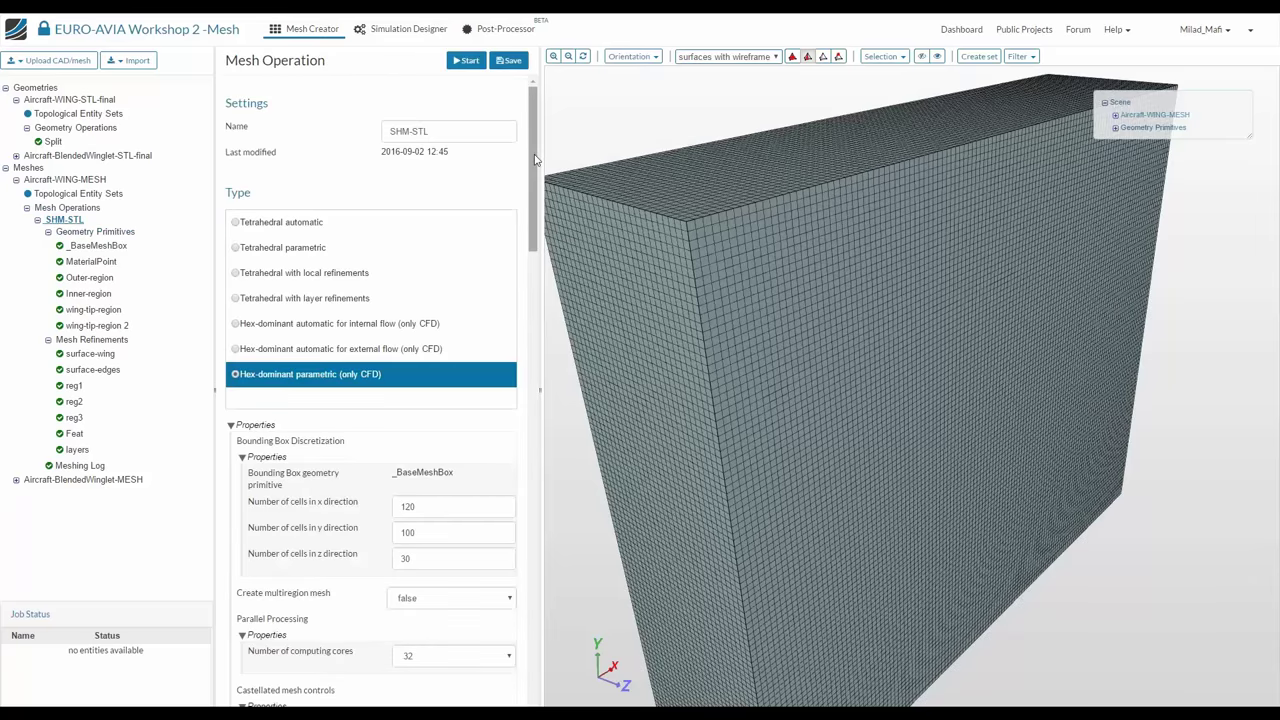
{"action": "scroll", "coordinate": [300, 420], "scroll_direction": "down", "scroll_amount": 15}
{"action": "left_click", "coordinate": [60, 180]}
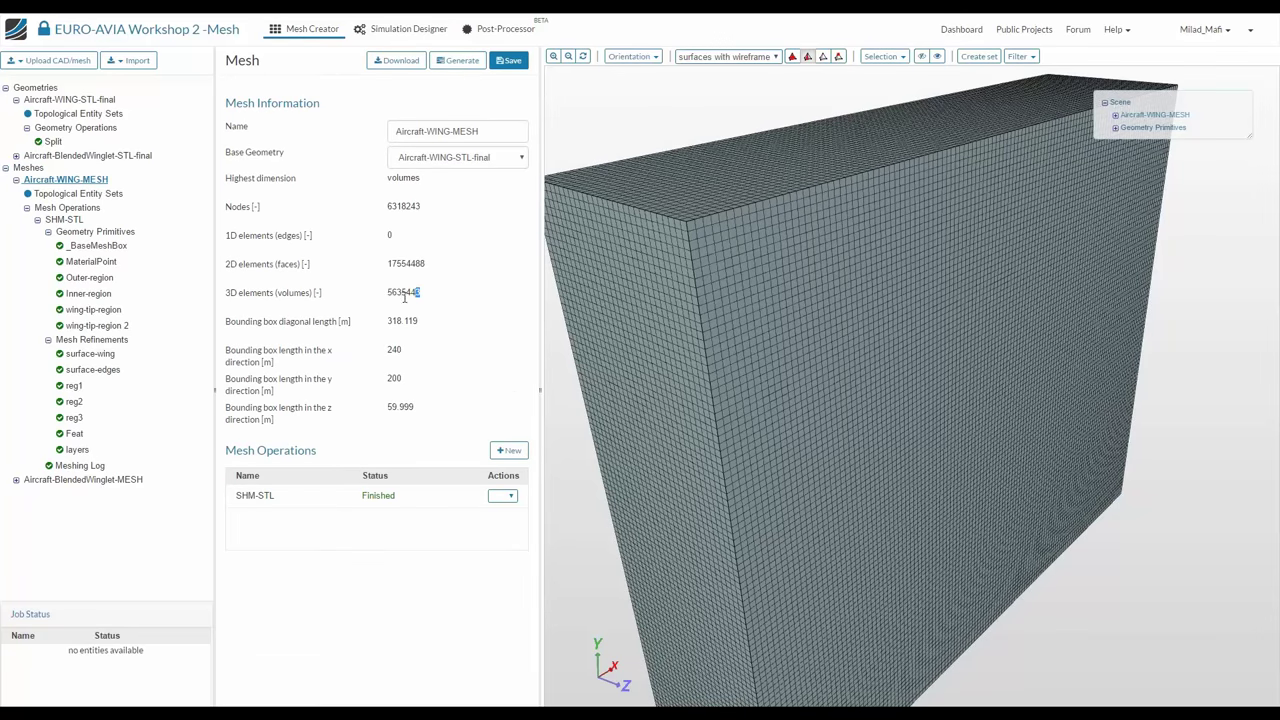
{"action": "left_click_drag", "start_coordinate": [420, 293], "coordinate": [392, 298]}
Hide the large outer side face and the upper face of the mesh domain to inspect the wing inside
{"action": "left_click_drag", "start_coordinate": [766, 400], "coordinate": [890, 232]}
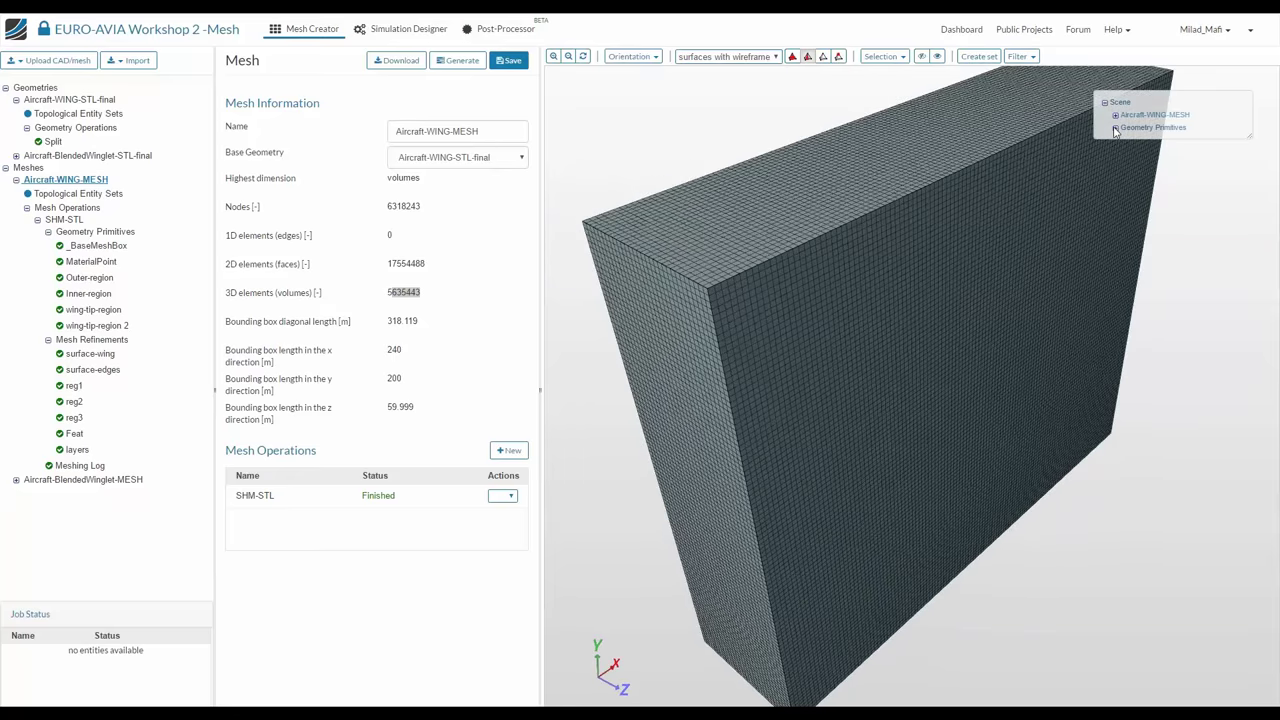
{"action": "left_click", "coordinate": [1021, 228]}
{"action": "left_click", "coordinate": [807, 212], "text": "ctrl"}
{"action": "left_click", "coordinate": [923, 57]}
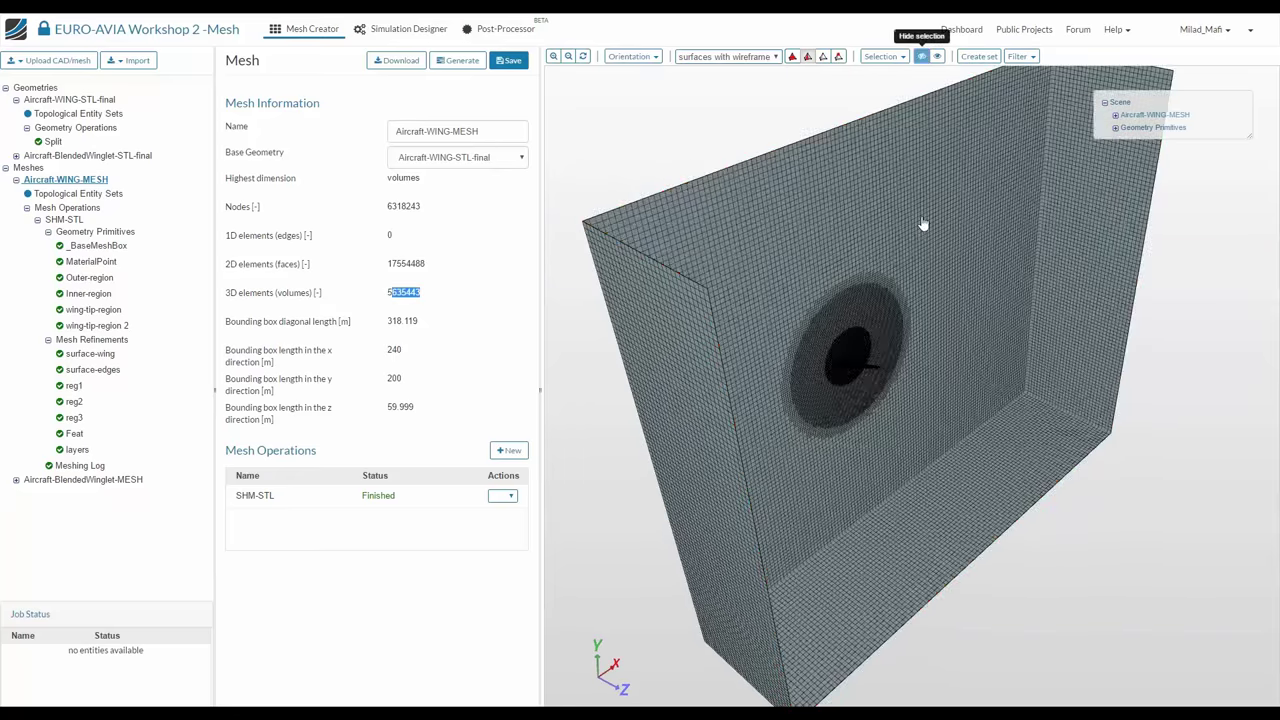
{"action": "left_click_drag", "start_coordinate": [923, 223], "coordinate": [807, 248]}
{"action": "scroll", "coordinate": [807, 248], "scroll_direction": "up", "scroll_amount": 15}
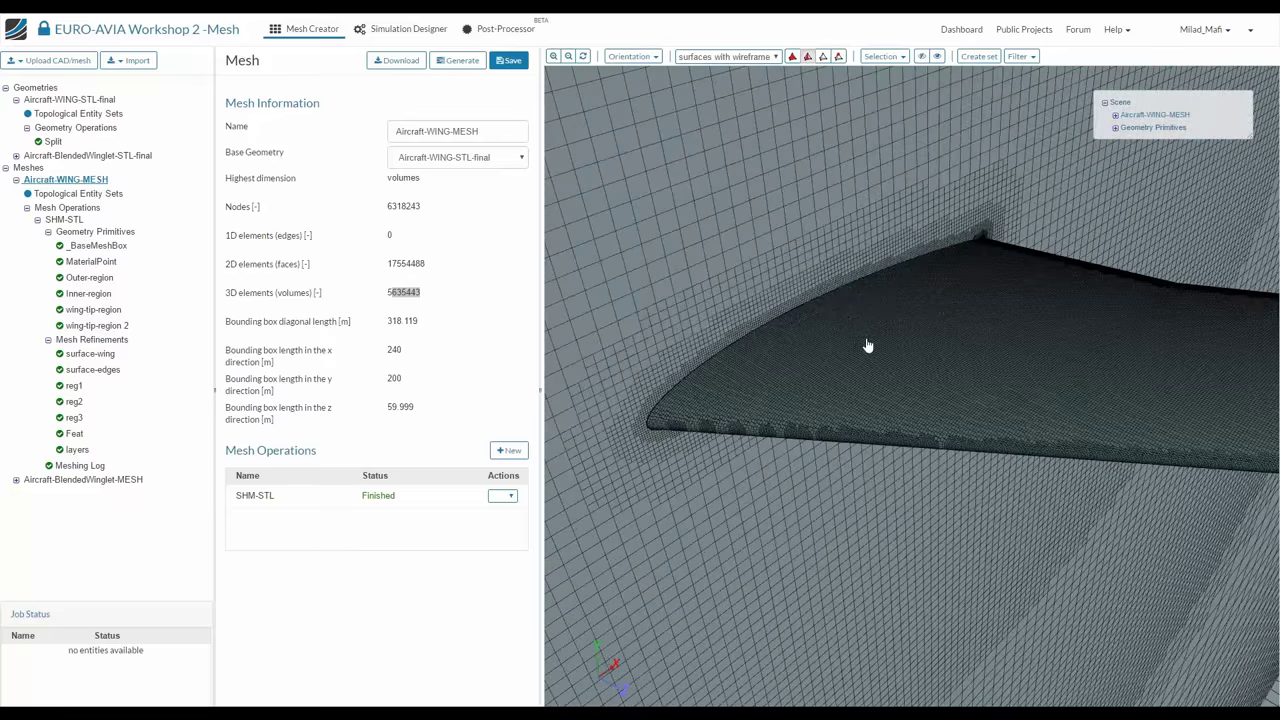
Hide the domain wall at the wing root and inspect the surface mesh on the wing
{"action": "left_click_drag", "start_coordinate": [868, 345], "coordinate": [1030, 227]}
{"action": "left_click", "coordinate": [1030, 227]}
{"action": "left_click", "coordinate": [921, 56]}
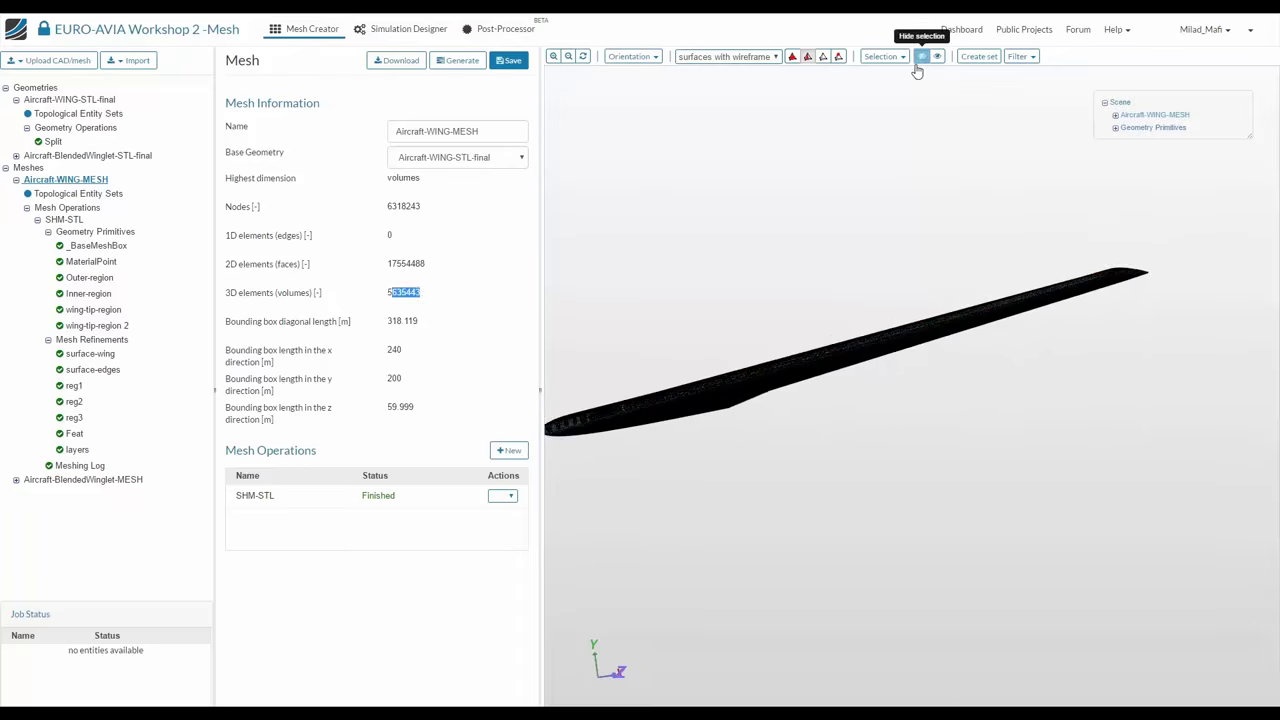
{"action": "scroll", "coordinate": [880, 202], "scroll_direction": "up", "scroll_amount": 5}
{"action": "left_click_drag", "start_coordinate": [870, 205], "coordinate": [830, 247]}
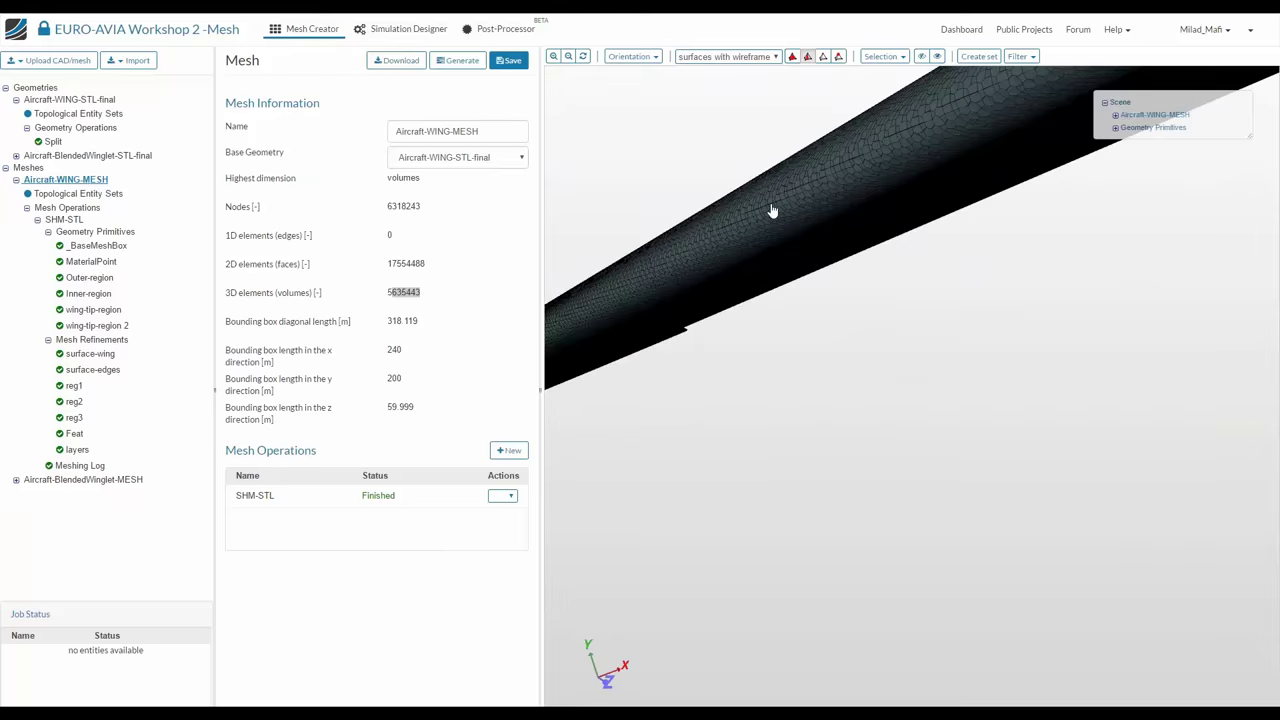
{"action": "left_click_drag", "start_coordinate": [771, 211], "coordinate": [846, 491]}
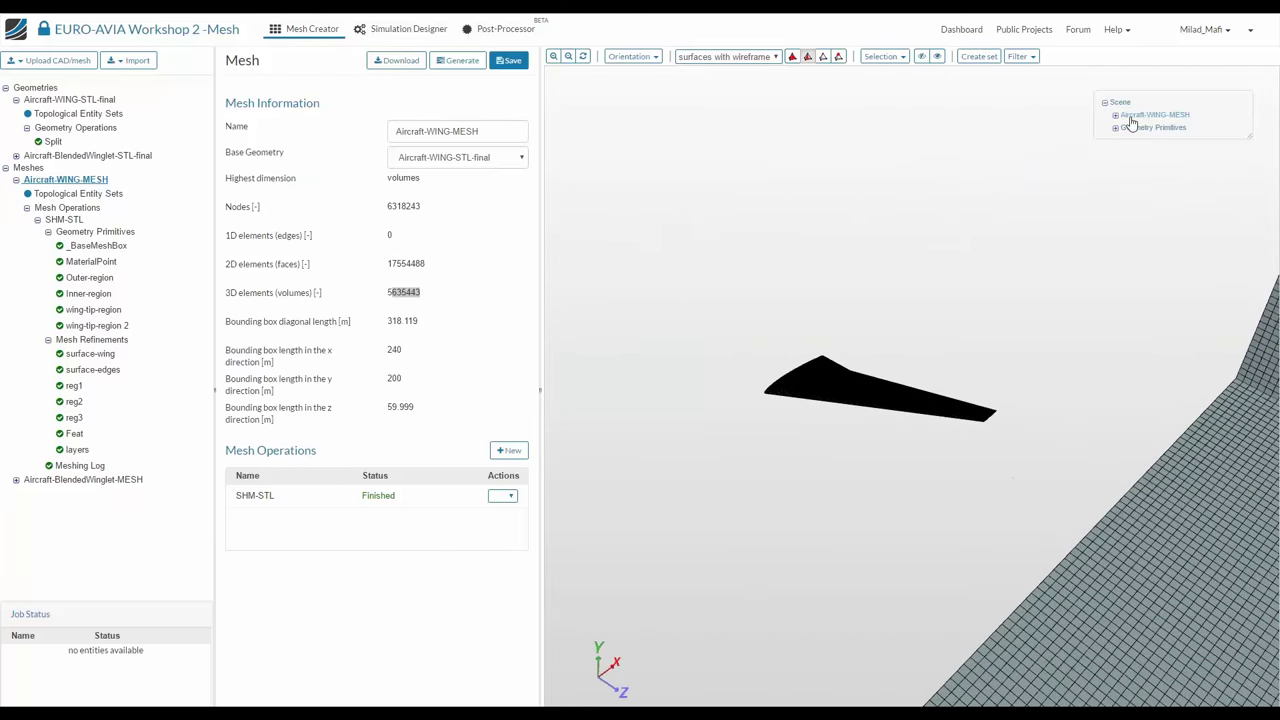
Expand region0 of Aircraft-WING-MESH in the scene, hide all its entities and leave only boundingBox5 visible
{"action": "left_click", "coordinate": [1116, 115]}
{"action": "left_click", "coordinate": [1125, 129]}
{"action": "left_click", "coordinate": [1136, 128]}
{"action": "left_click", "coordinate": [1151, 143]}
{"action": "left_click", "coordinate": [1152, 161]}
{"action": "left_click", "coordinate": [1152, 178]}
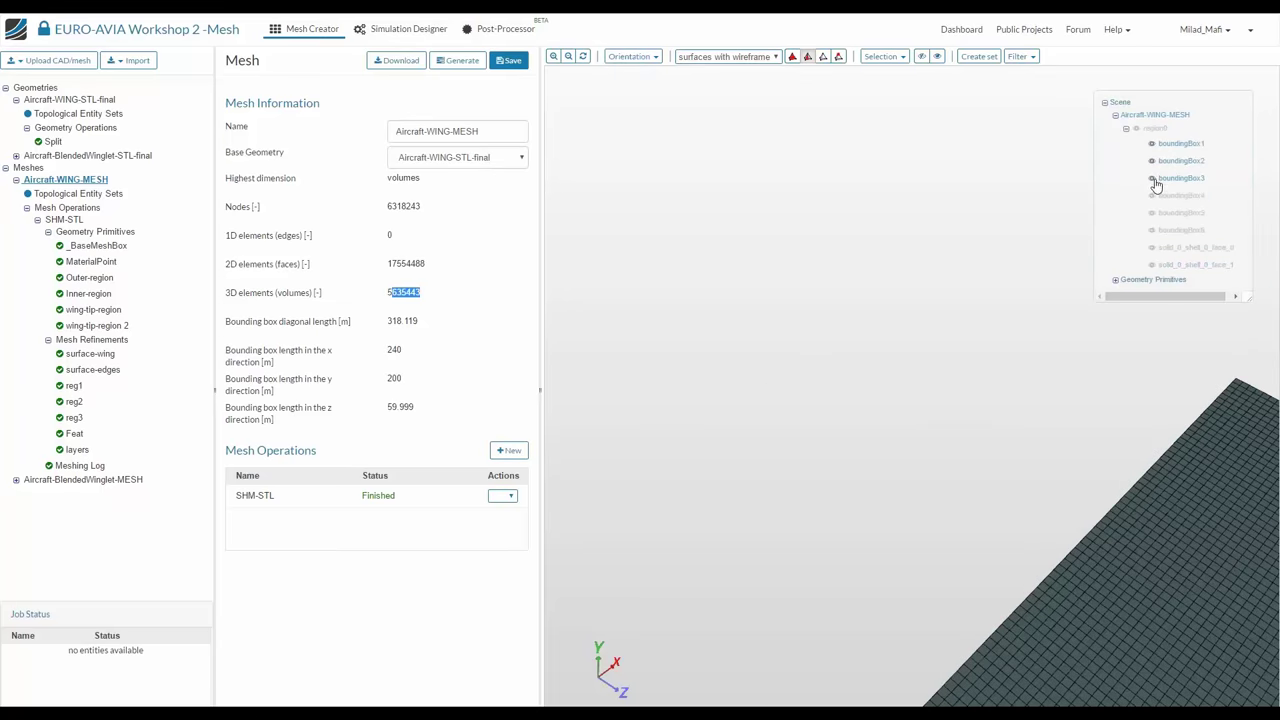
{"action": "left_click", "coordinate": [1152, 196]}
{"action": "left_click", "coordinate": [1152, 212]}
{"action": "left_click", "coordinate": [1152, 178]}
{"action": "left_click", "coordinate": [1152, 162]}
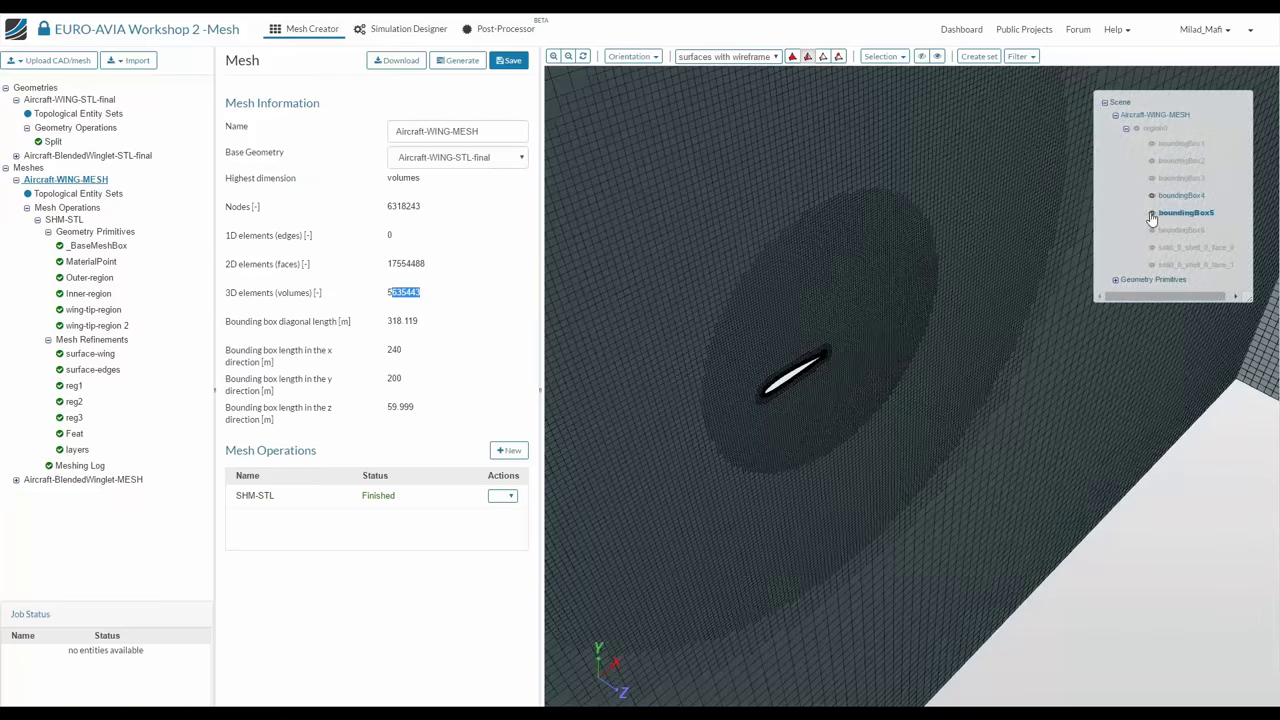
{"action": "left_click", "coordinate": [1152, 213]}
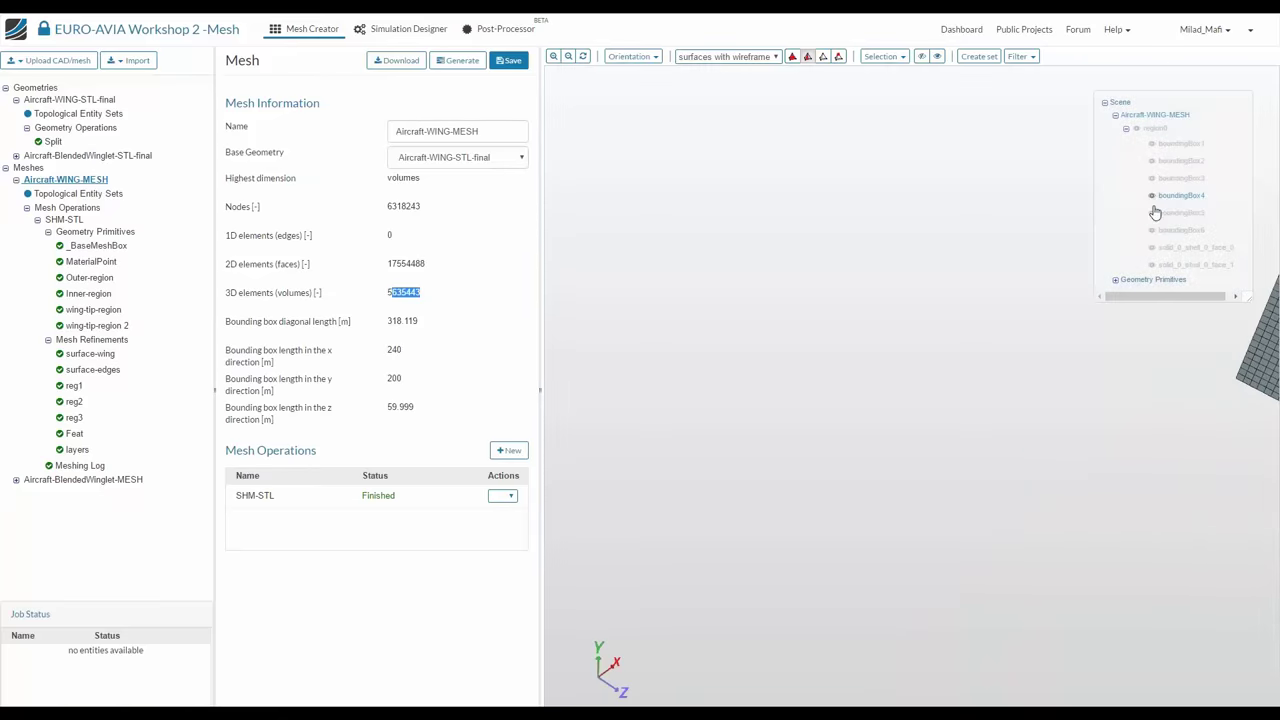
{"action": "left_click", "coordinate": [1152, 196]}
{"action": "left_click", "coordinate": [1152, 213]}
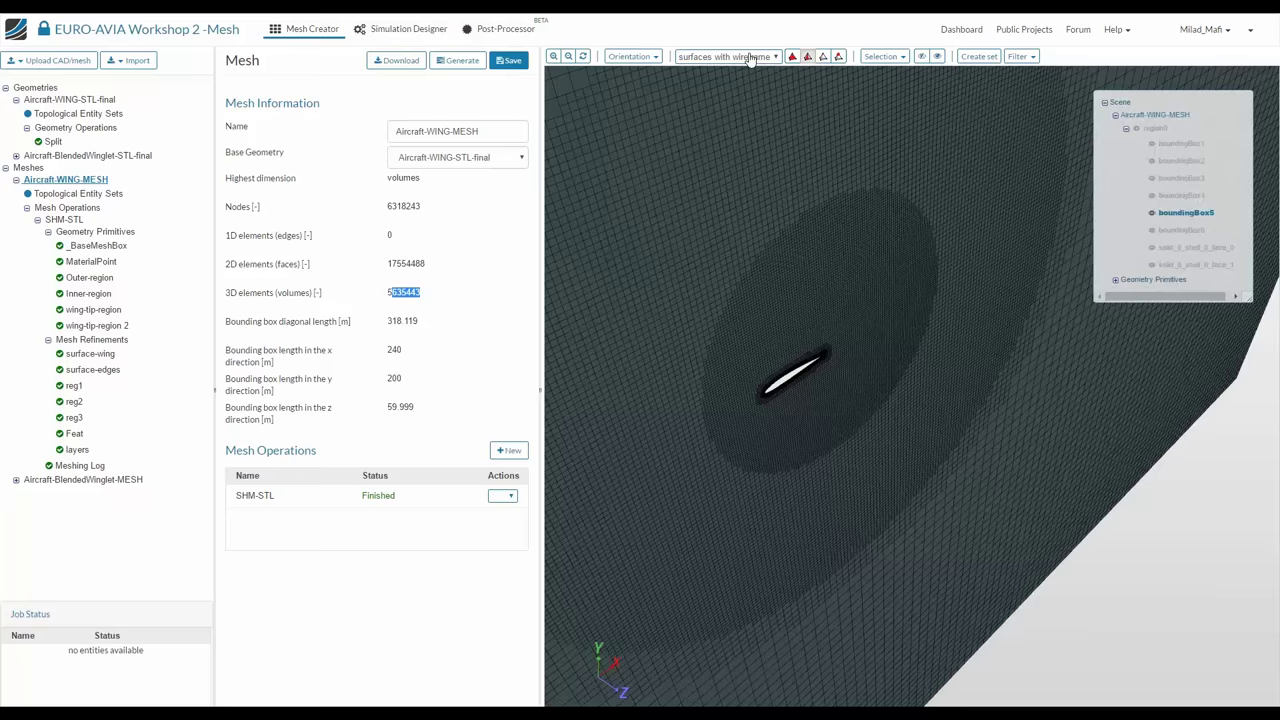
Orient the view along +z and inspect the refinement regions and layer cells around the wing profile on boundingBox5
{"action": "left_click", "coordinate": [625, 58]}
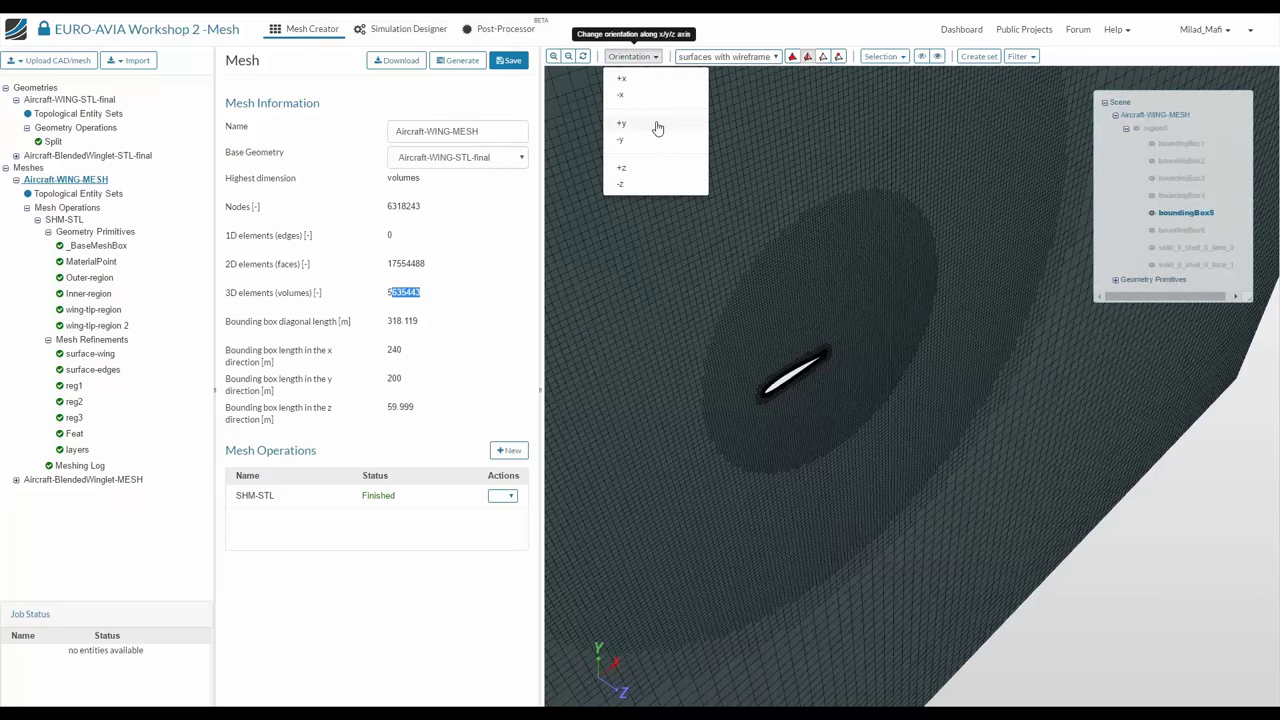
{"action": "left_click", "coordinate": [657, 128]}
{"action": "left_click", "coordinate": [630, 56]}
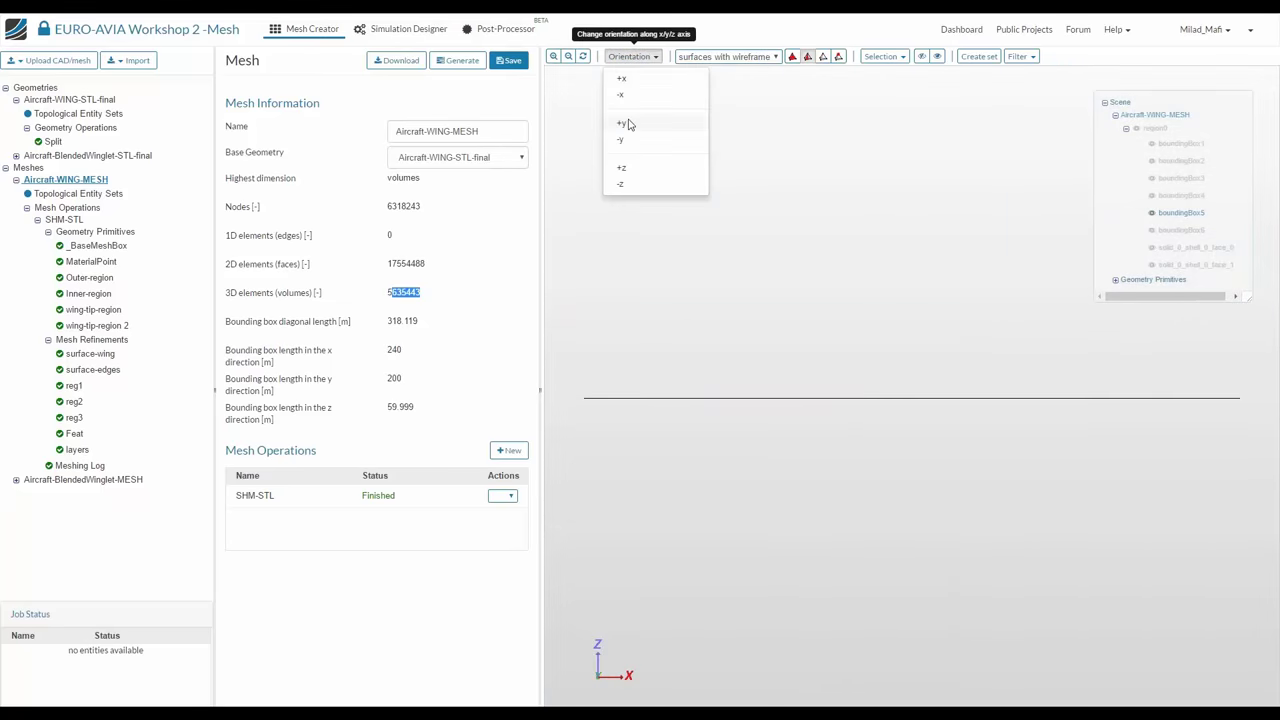
{"action": "left_click", "coordinate": [625, 123]}
{"action": "left_click", "coordinate": [630, 56]}
{"action": "left_click", "coordinate": [640, 80]}
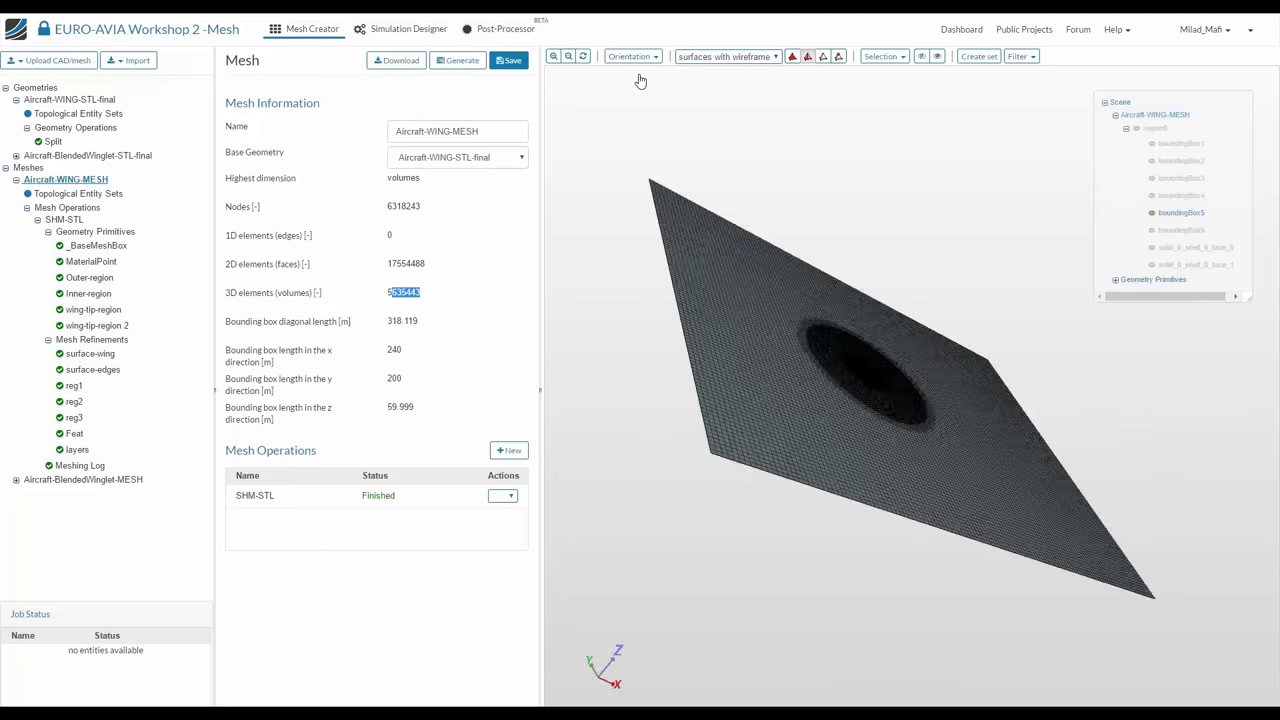
{"action": "left_click", "coordinate": [630, 56]}
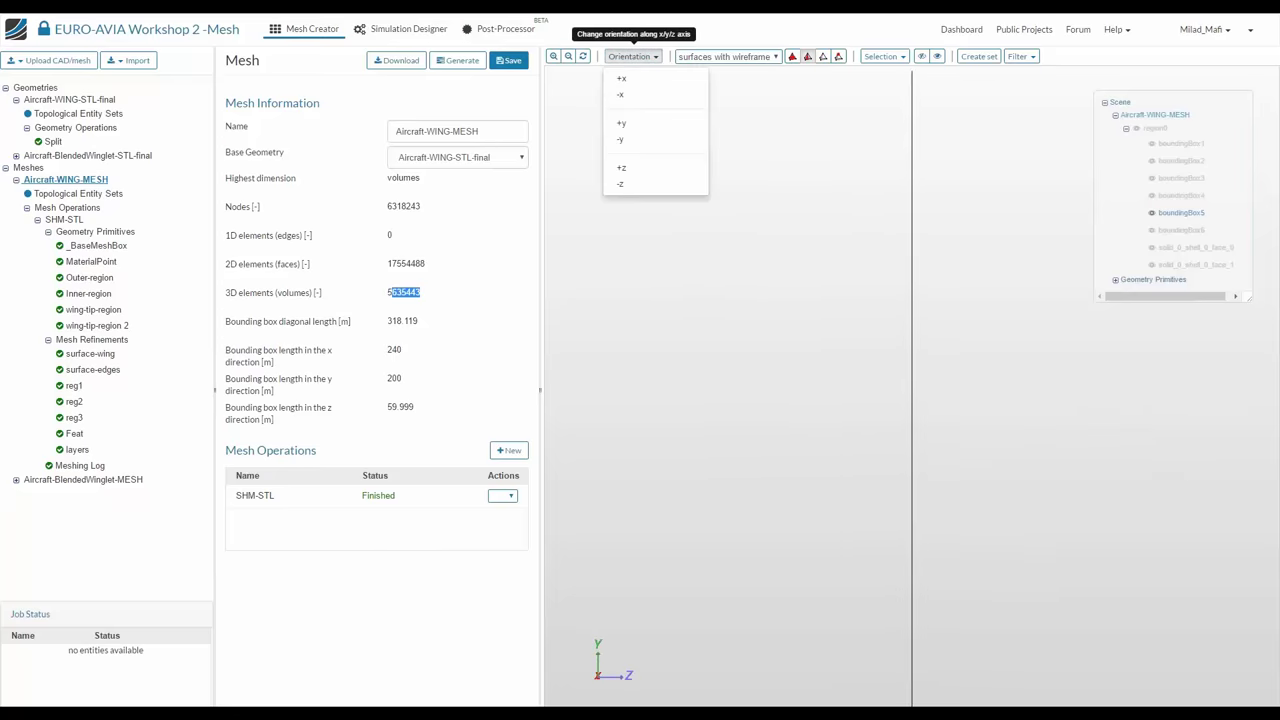
{"action": "left_click", "coordinate": [648, 172]}
{"action": "scroll", "coordinate": [1074, 415], "scroll_direction": "up", "scroll_amount": 10}
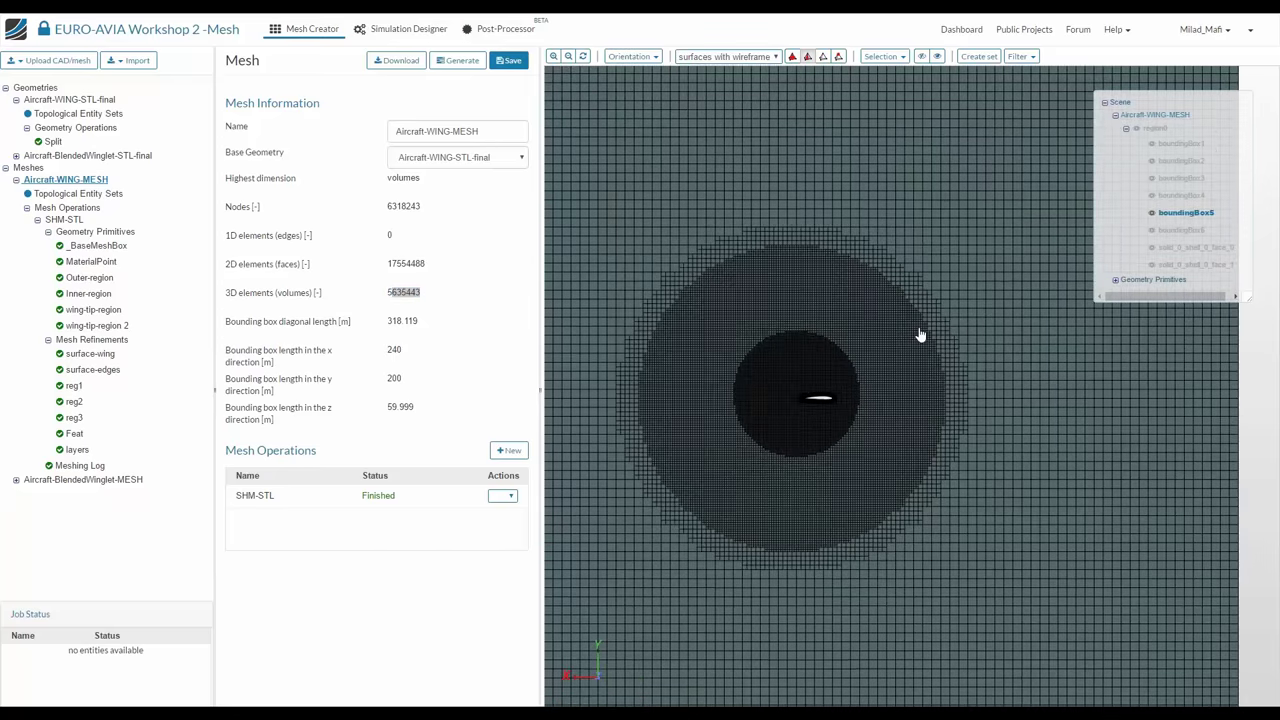
{"action": "scroll", "coordinate": [880, 390], "scroll_direction": "up", "scroll_amount": 5}
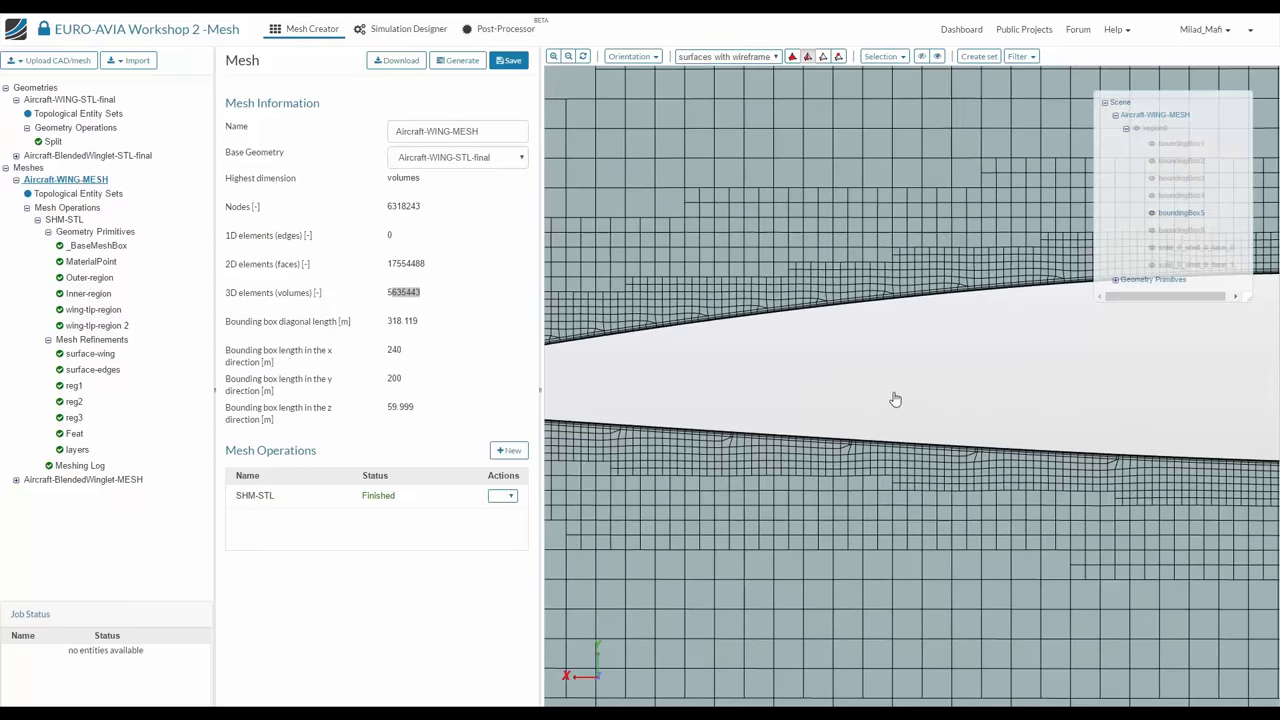
{"action": "scroll", "coordinate": [784, 316], "scroll_direction": "down", "scroll_amount": 10}
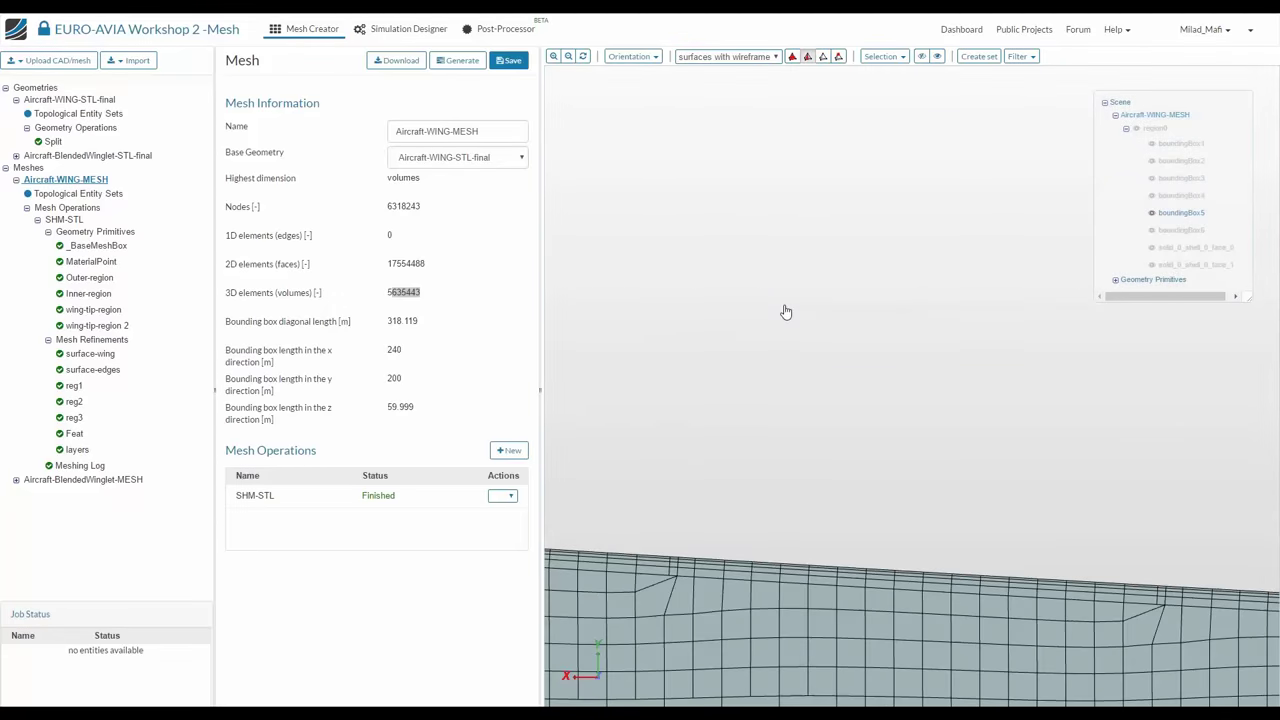
{"action": "scroll", "coordinate": [798, 374], "scroll_direction": "down", "scroll_amount": 3}
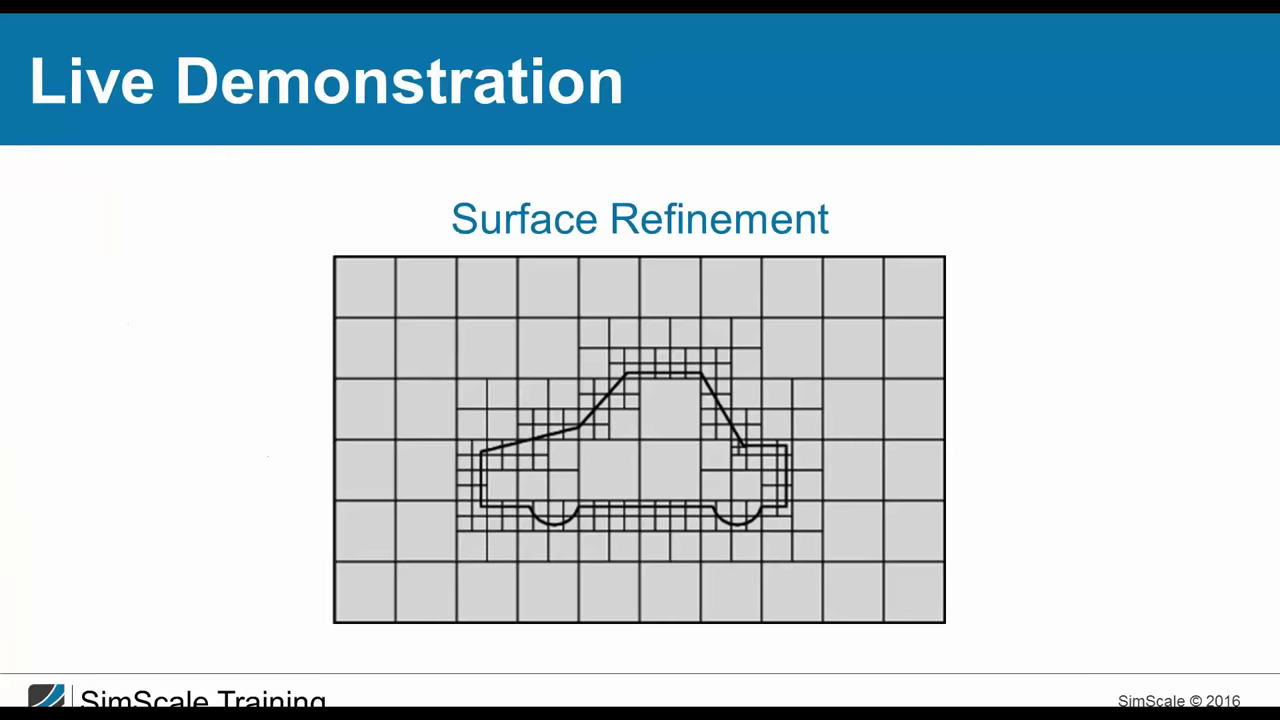
{"action": "left_click", "coordinate": [350, 627]}
{"action": "left_click", "coordinate": [350, 627]}
{"action": "left_click", "coordinate": [350, 627]}
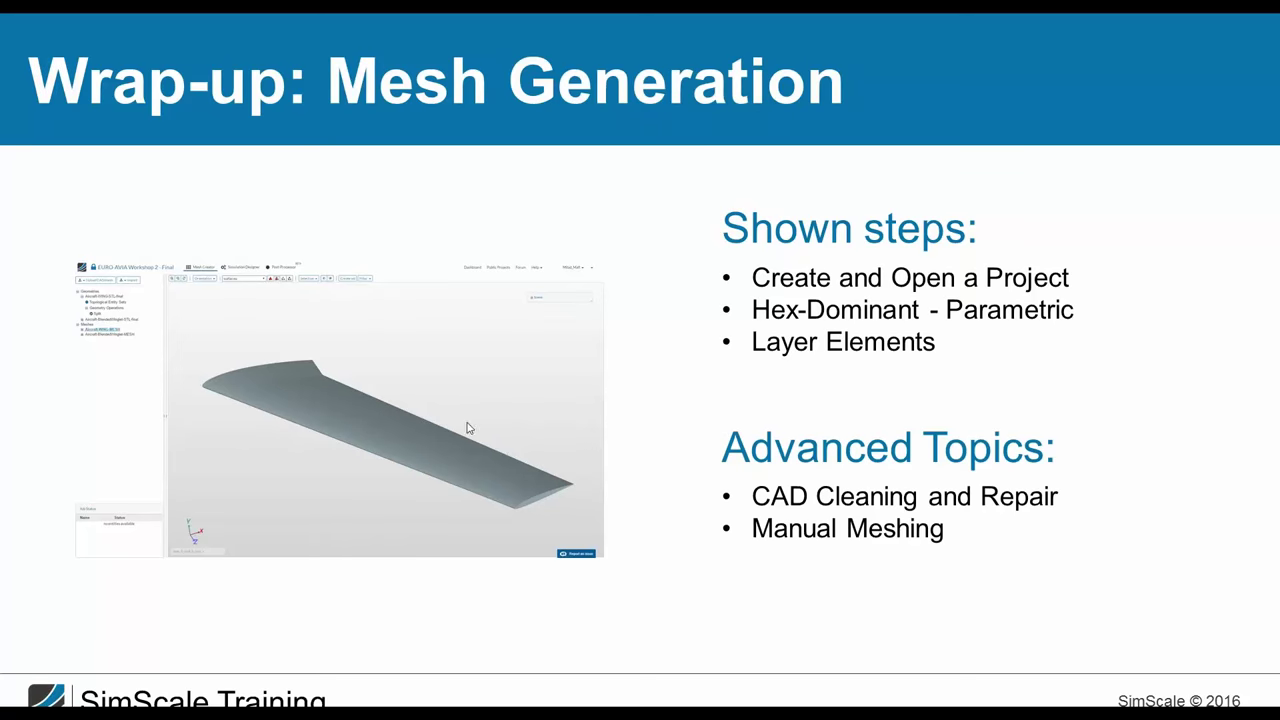
{"action": "key", "text": "Right"}
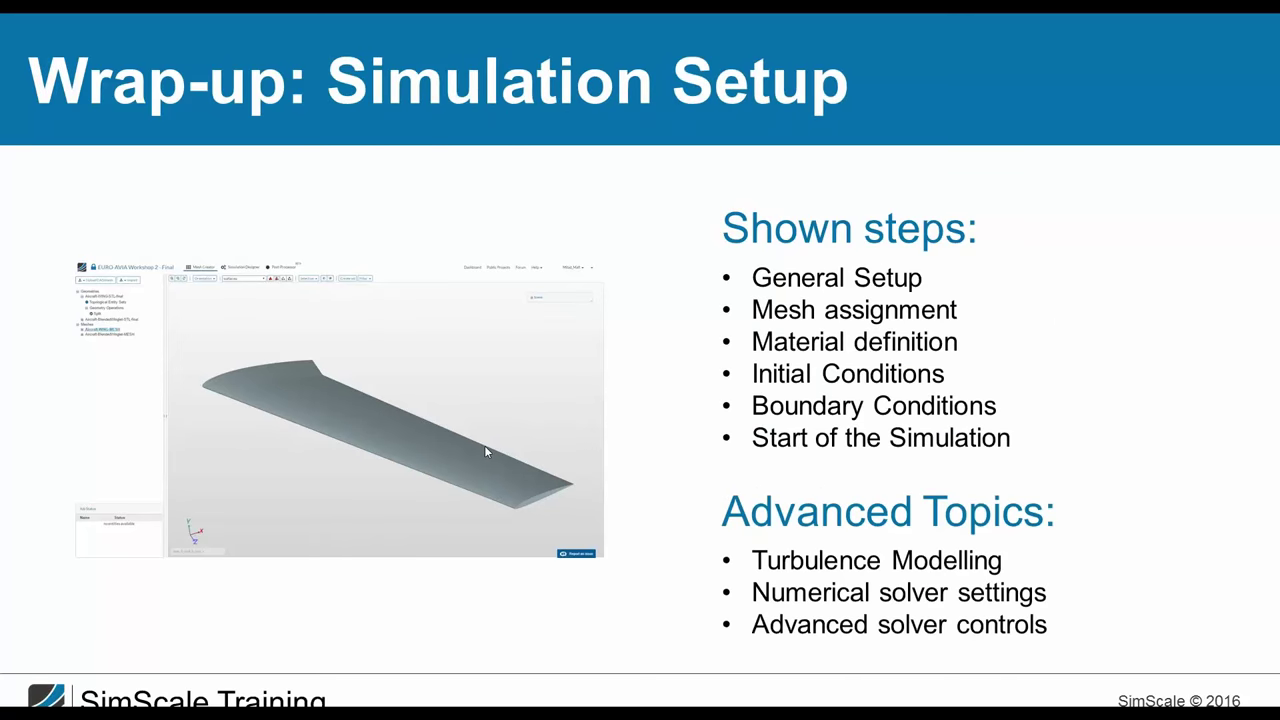
{"action": "key", "text": "Left"}
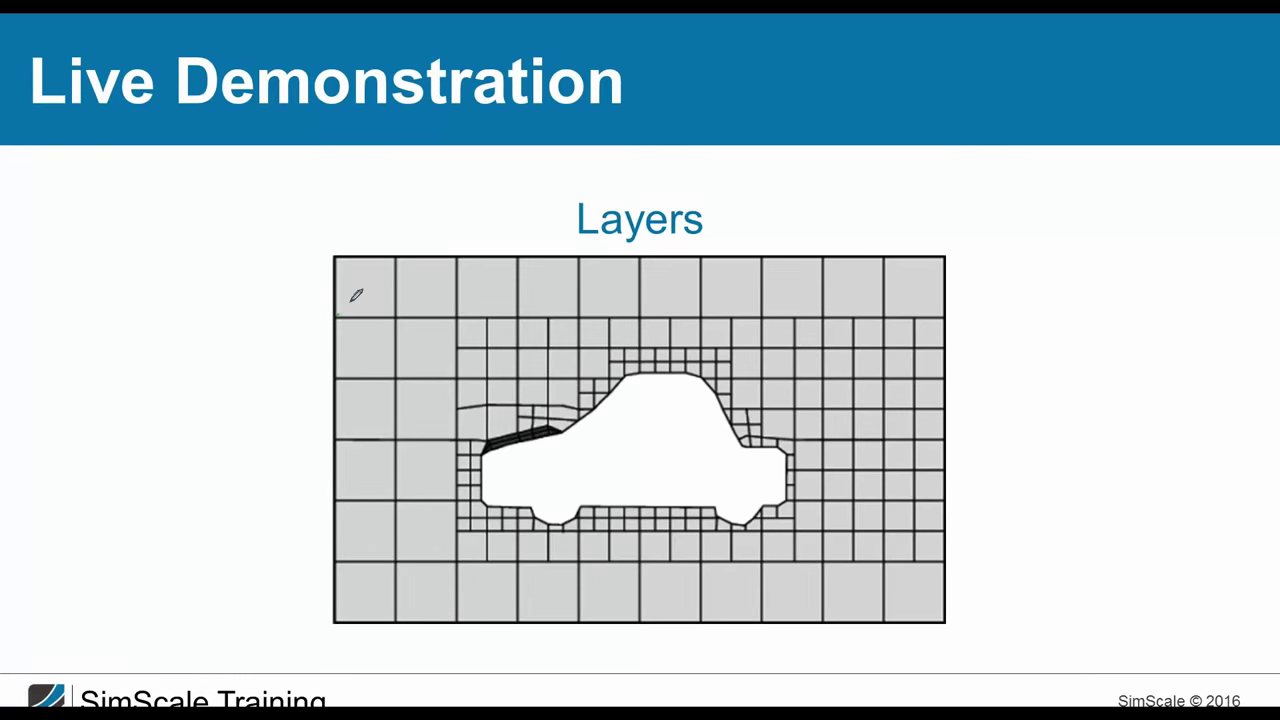
{"action": "mouse_move", "coordinate": [338, 314]}
{"action": "left_mouse_down"}
{"action": "mouse_move", "coordinate": [397, 257]}
{"action": "mouse_move", "coordinate": [450, 310]}
{"action": "left_mouse_up"}
{"action": "left_click_drag", "start_coordinate": [458, 316], "coordinate": [514, 260]}
{"action": "left_click", "coordinate": [411, 302]}
{"action": "left_click_drag", "start_coordinate": [434, 276], "coordinate": [442, 276]}
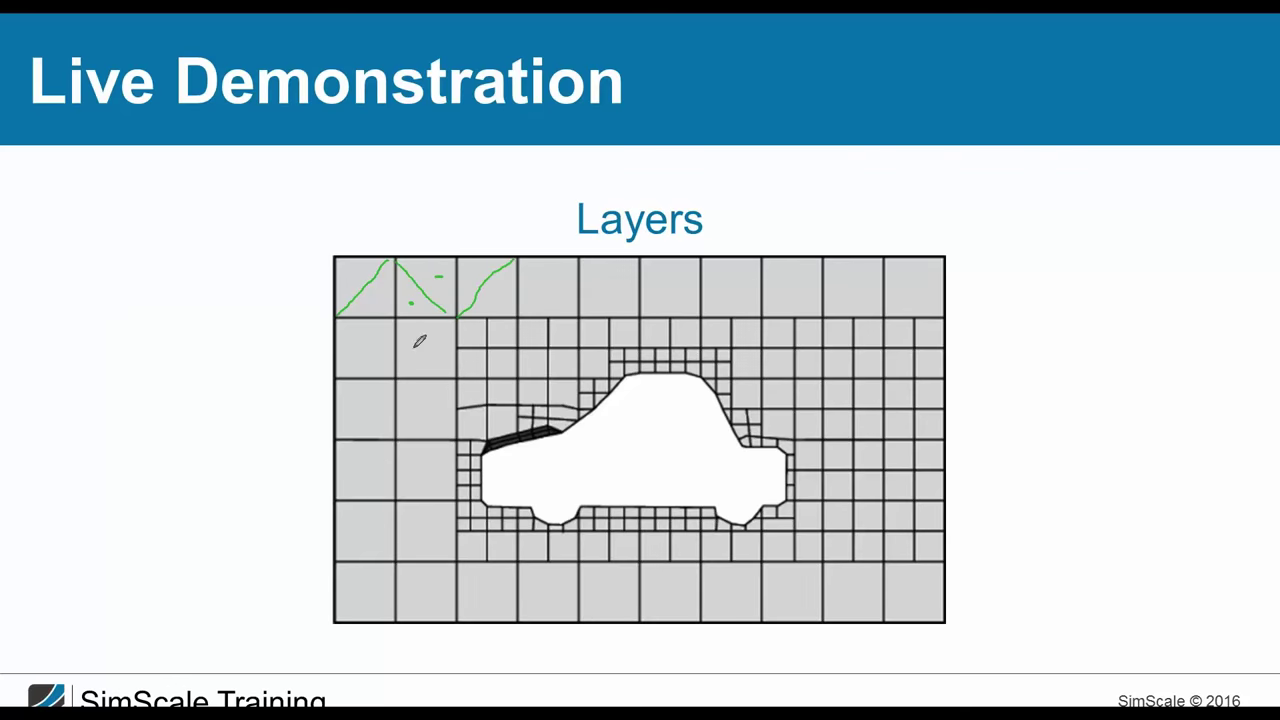
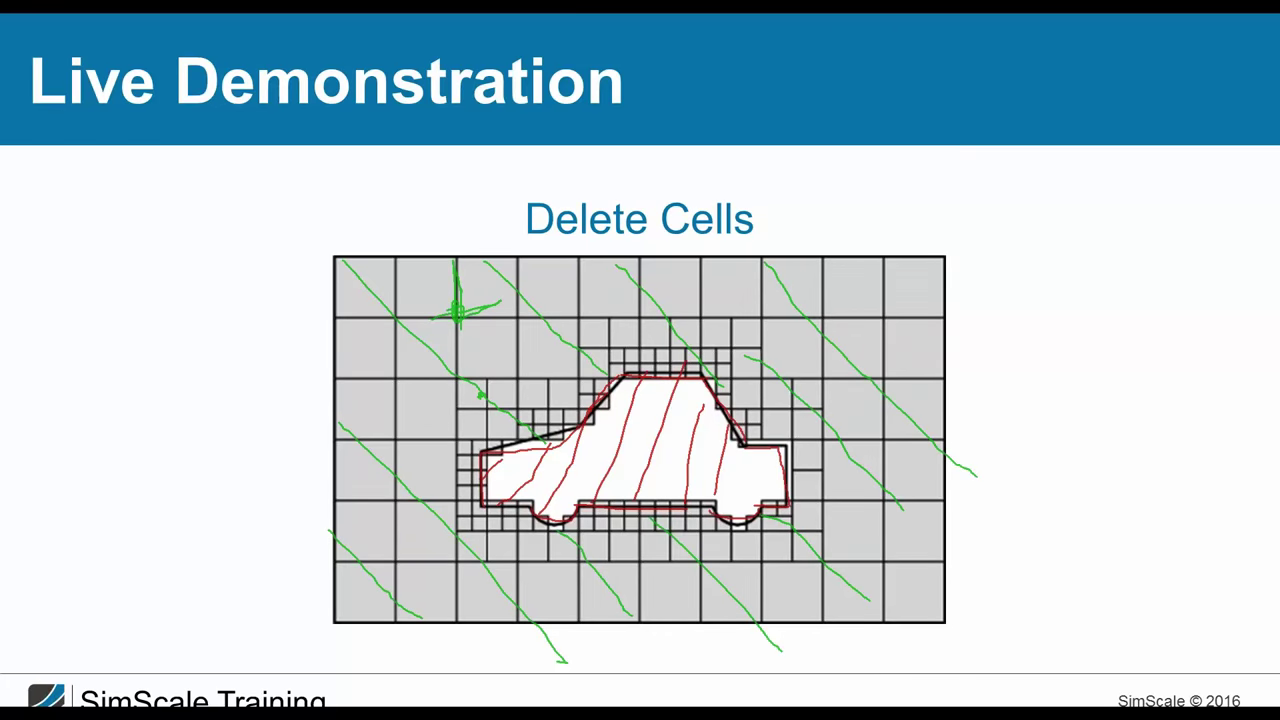
Switch back to SimScale and create a new simulation named Simulation 1 in the Simulation Designer
{"action": "key", "text": "alt+Tab"}
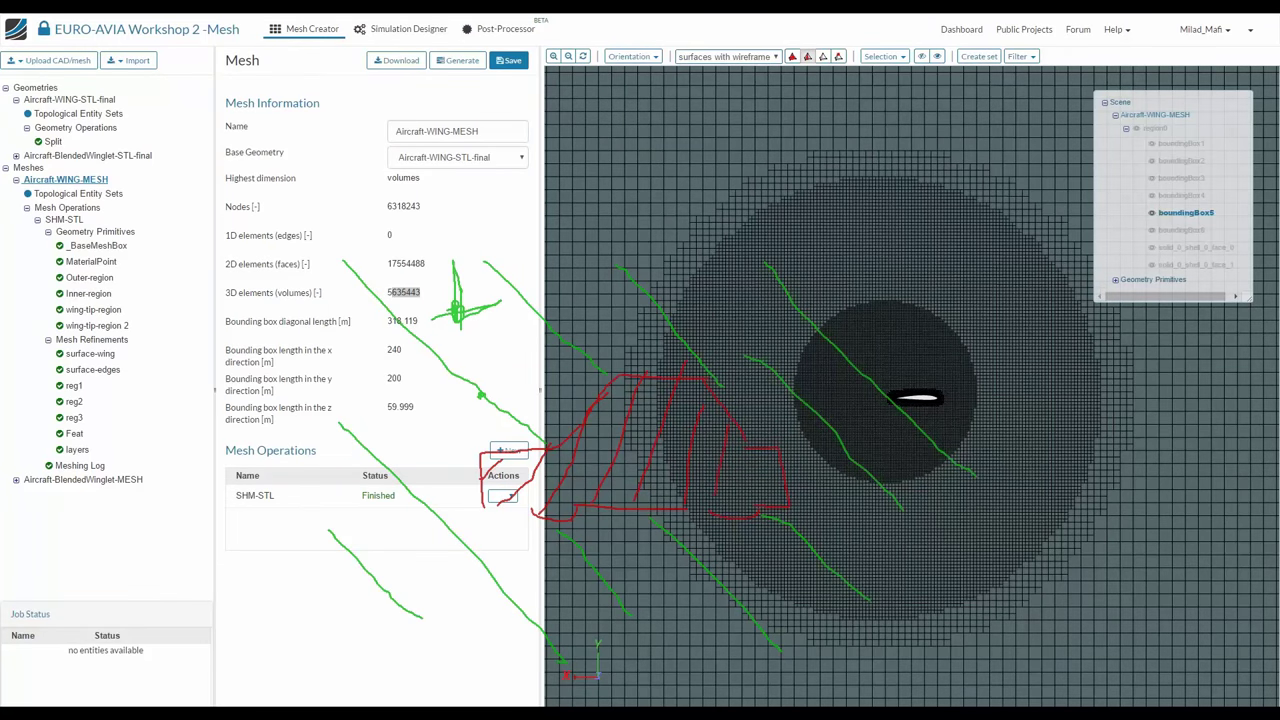
{"action": "key", "text": "Escape"}
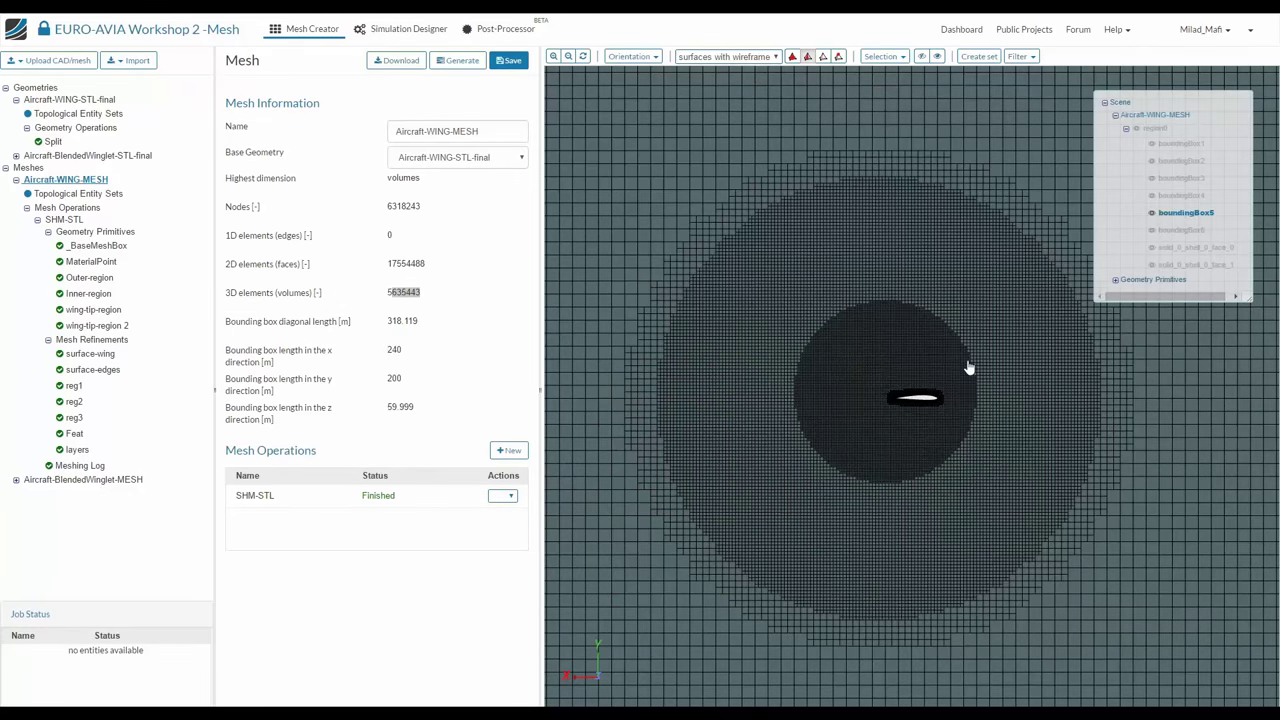
{"action": "left_click_drag", "start_coordinate": [968, 368], "coordinate": [815, 550]}
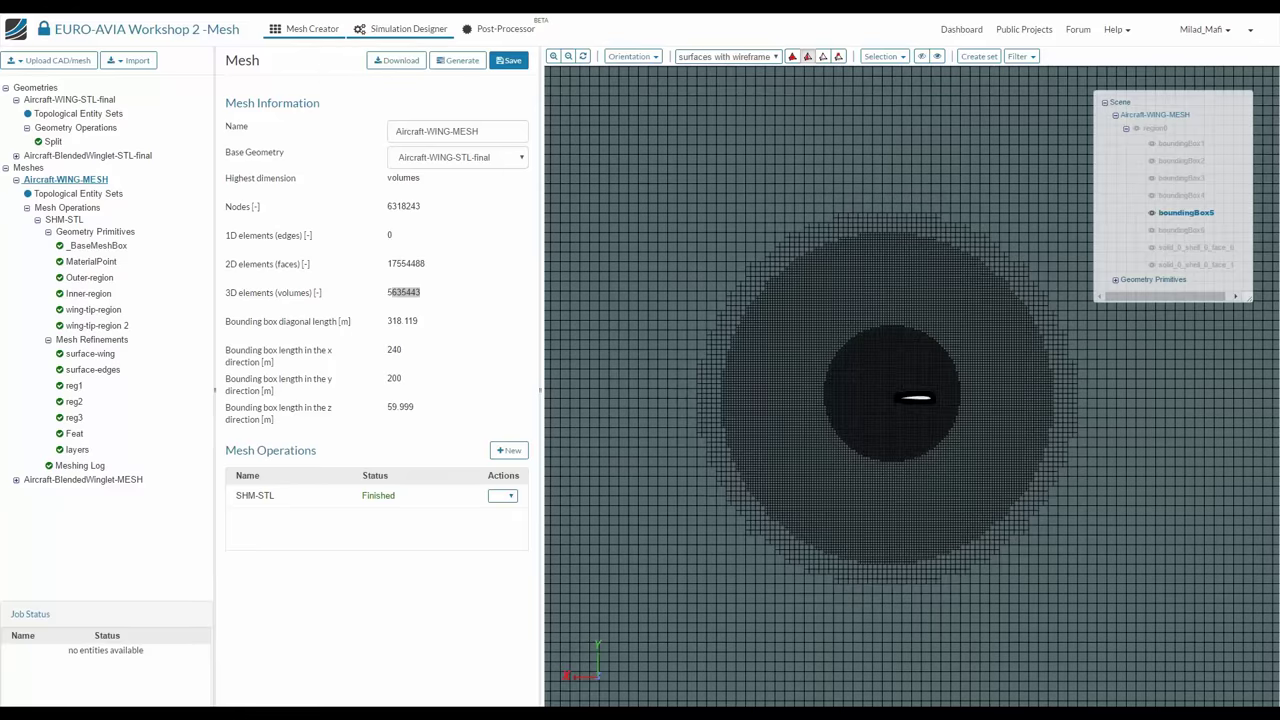
{"action": "left_click", "coordinate": [382, 30]}
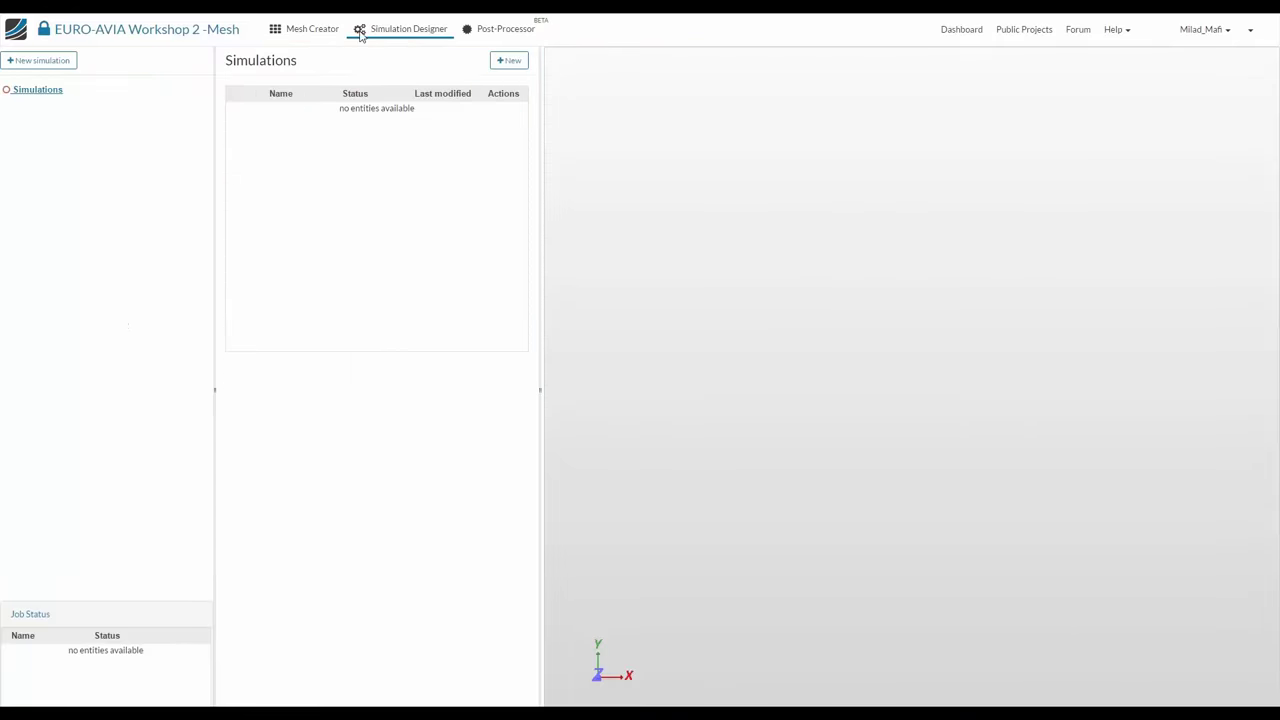
{"action": "left_click", "coordinate": [32, 62]}
{"action": "left_click", "coordinate": [42, 61]}
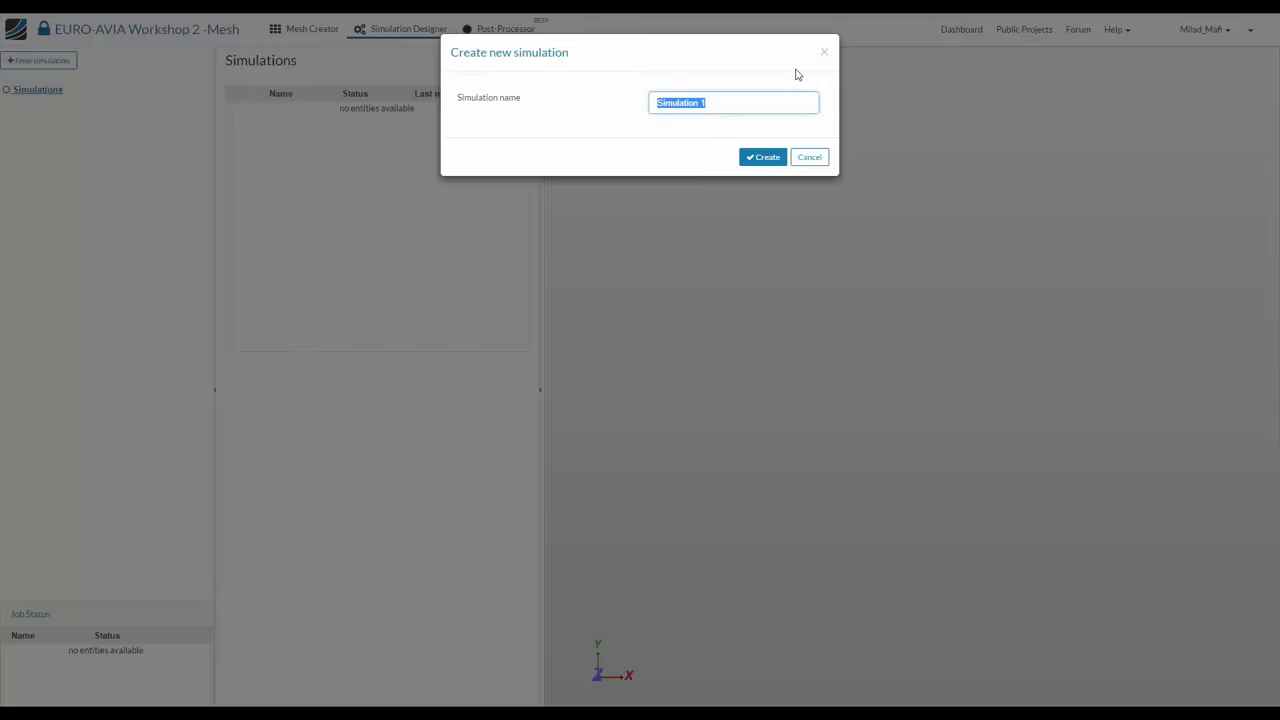
{"action": "left_click", "coordinate": [766, 155]}
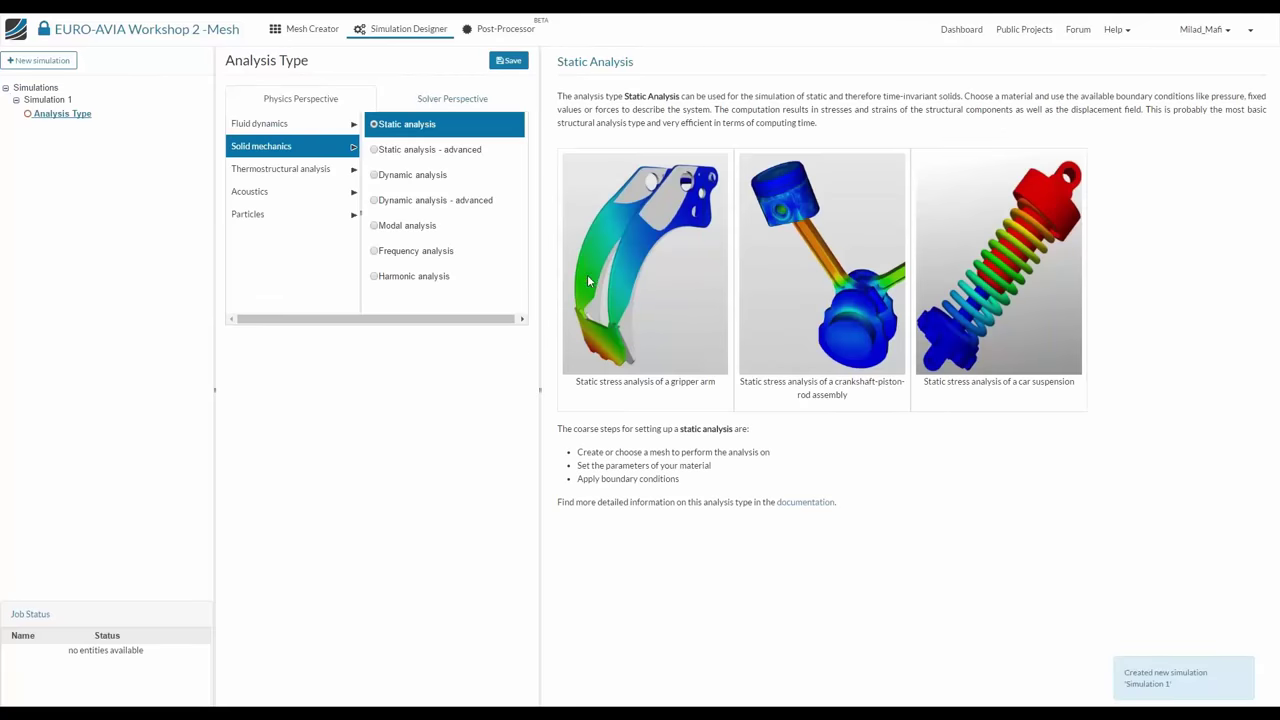
Choose incompressible fluid dynamics as the analysis type with the k-omega SST turbulence model
{"action": "left_click", "coordinate": [276, 125]}
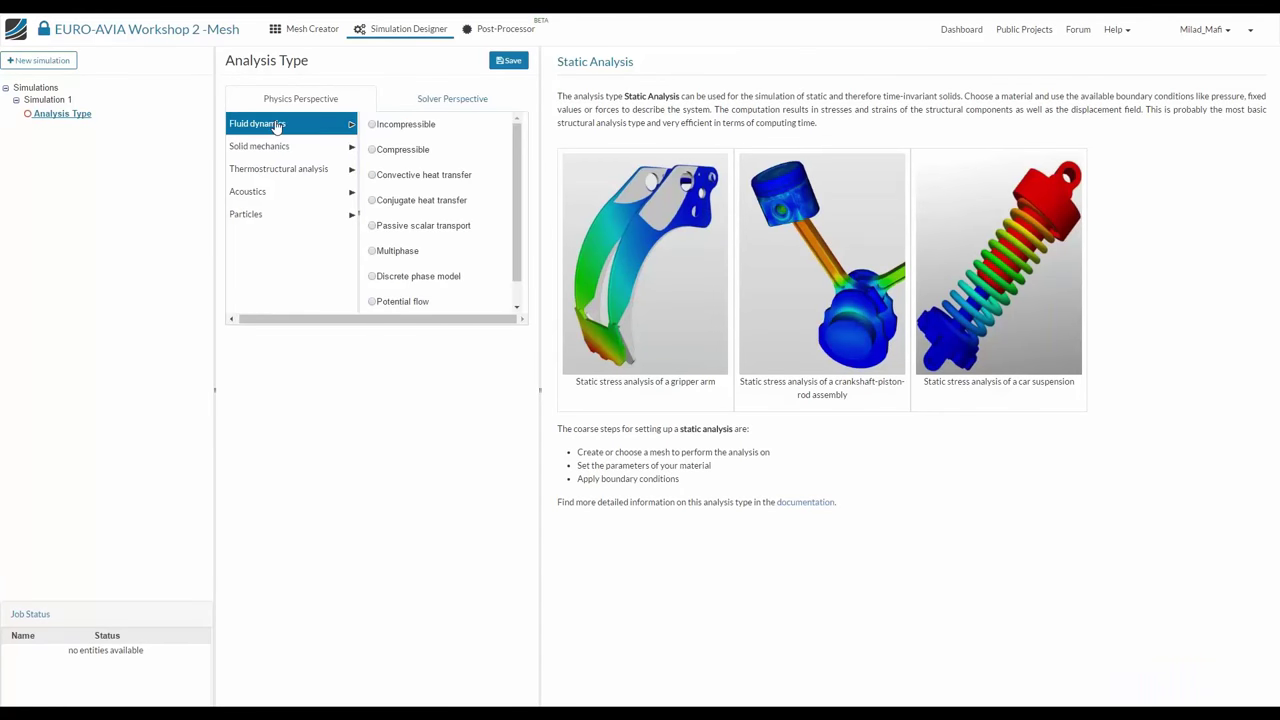
{"action": "left_click", "coordinate": [403, 124]}
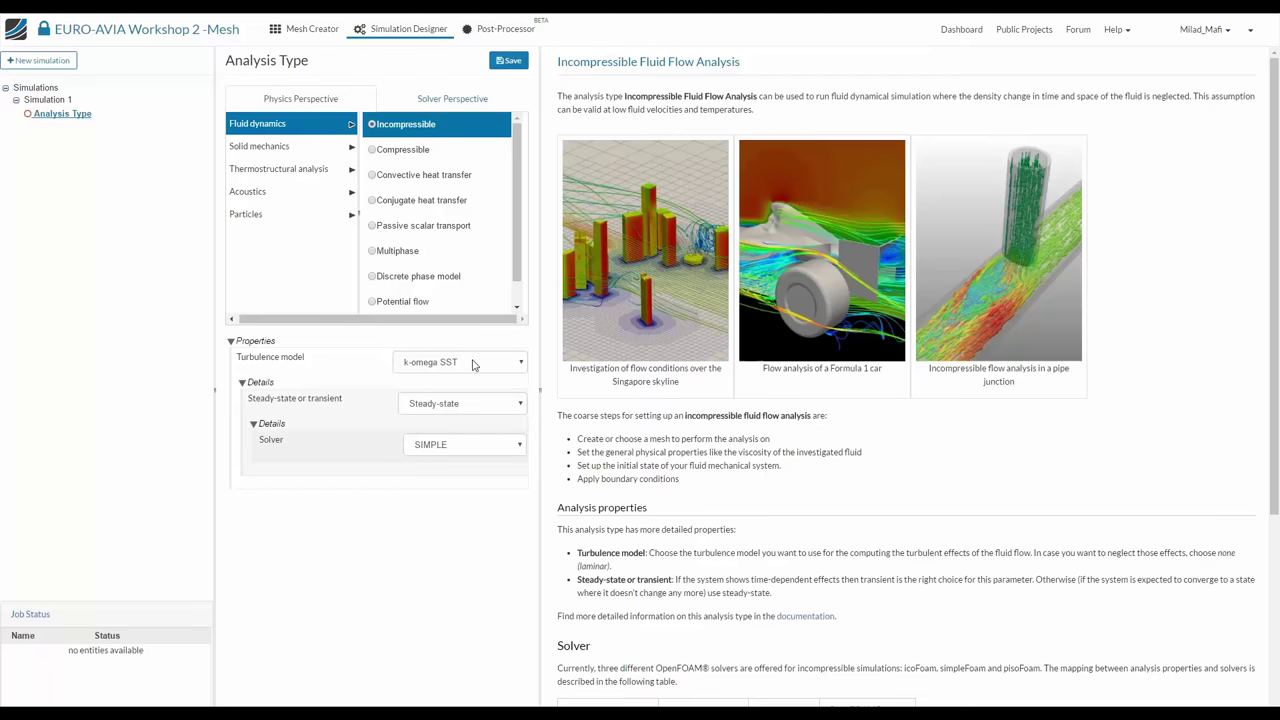
{"action": "left_click", "coordinate": [463, 366]}
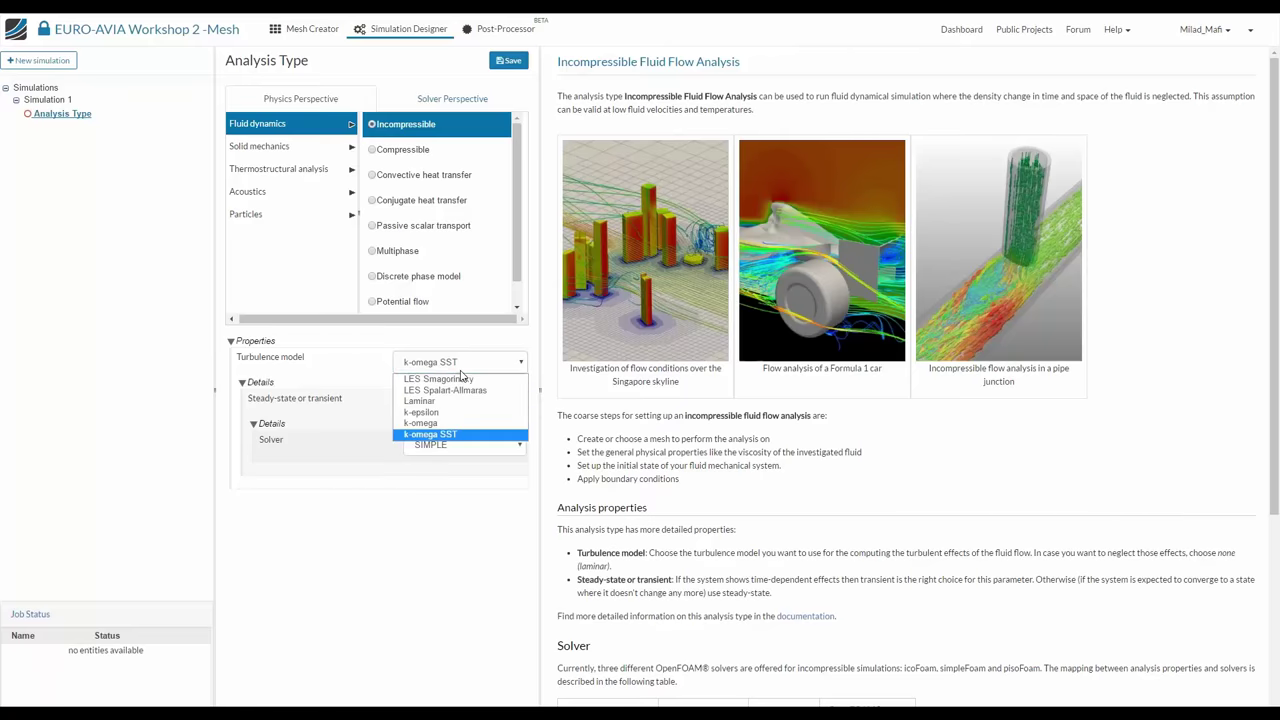
{"action": "left_click", "coordinate": [463, 368]}
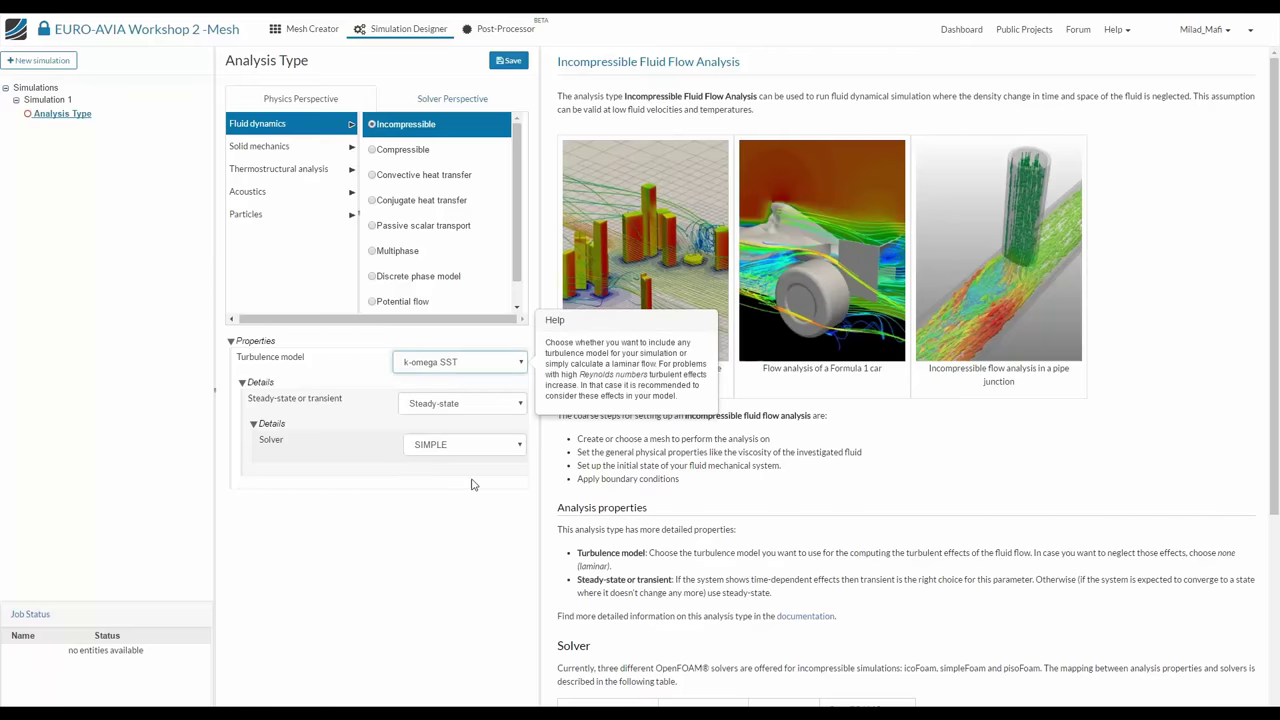
{"action": "left_click", "coordinate": [458, 364]}
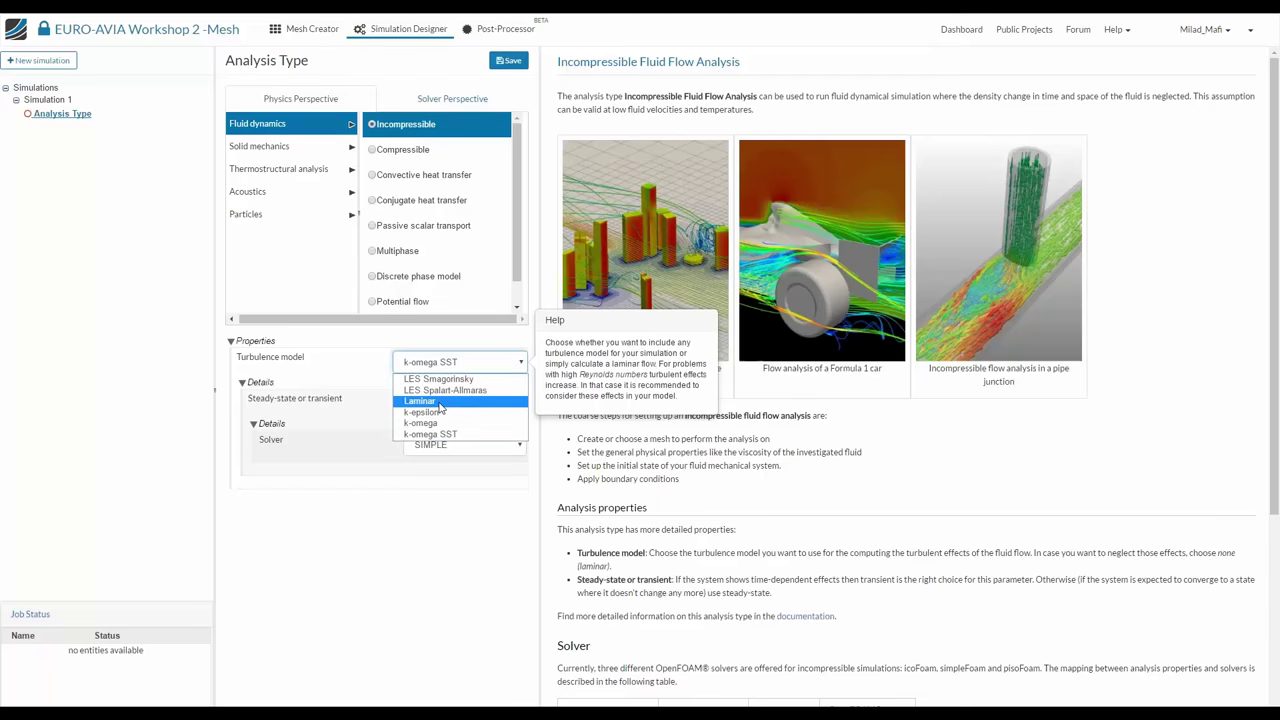
{"action": "left_click", "coordinate": [436, 408]}
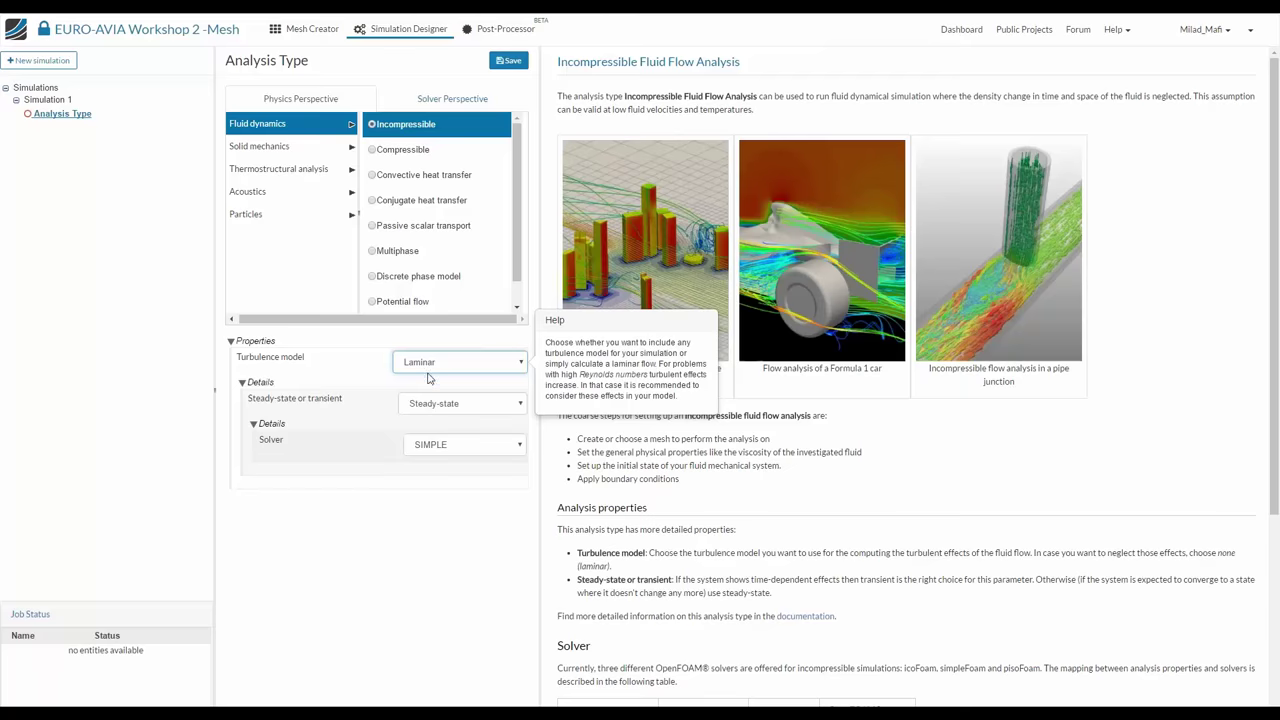
{"action": "left_click", "coordinate": [435, 366]}
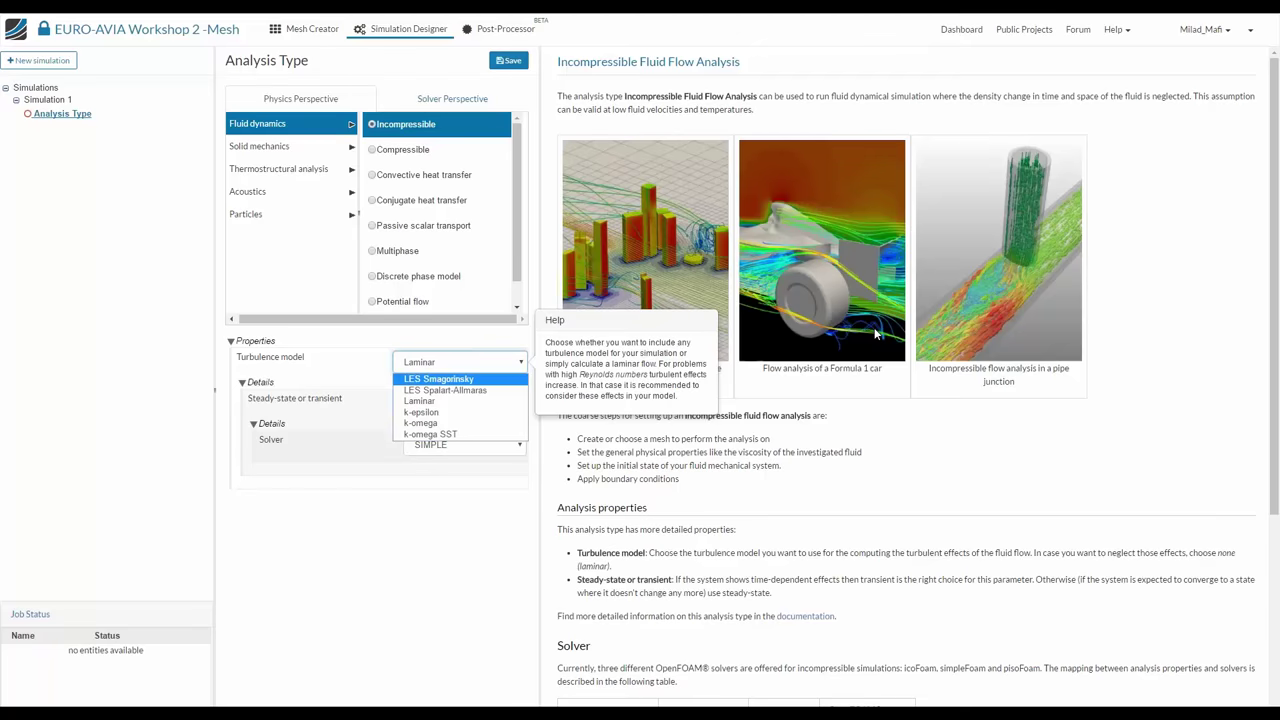
{"action": "left_click", "coordinate": [450, 435]}
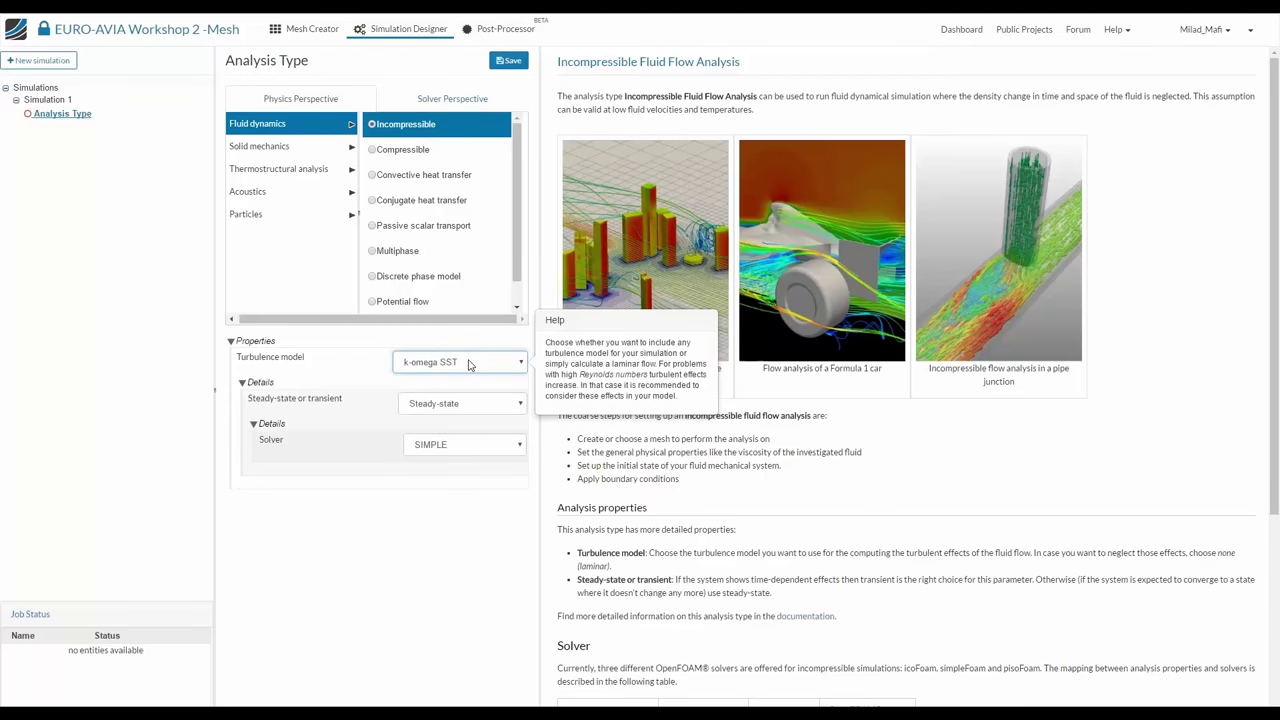
Keep the flow steady-state with the SIMPLE solver and save the analysis type
{"action": "left_click", "coordinate": [452, 405]}
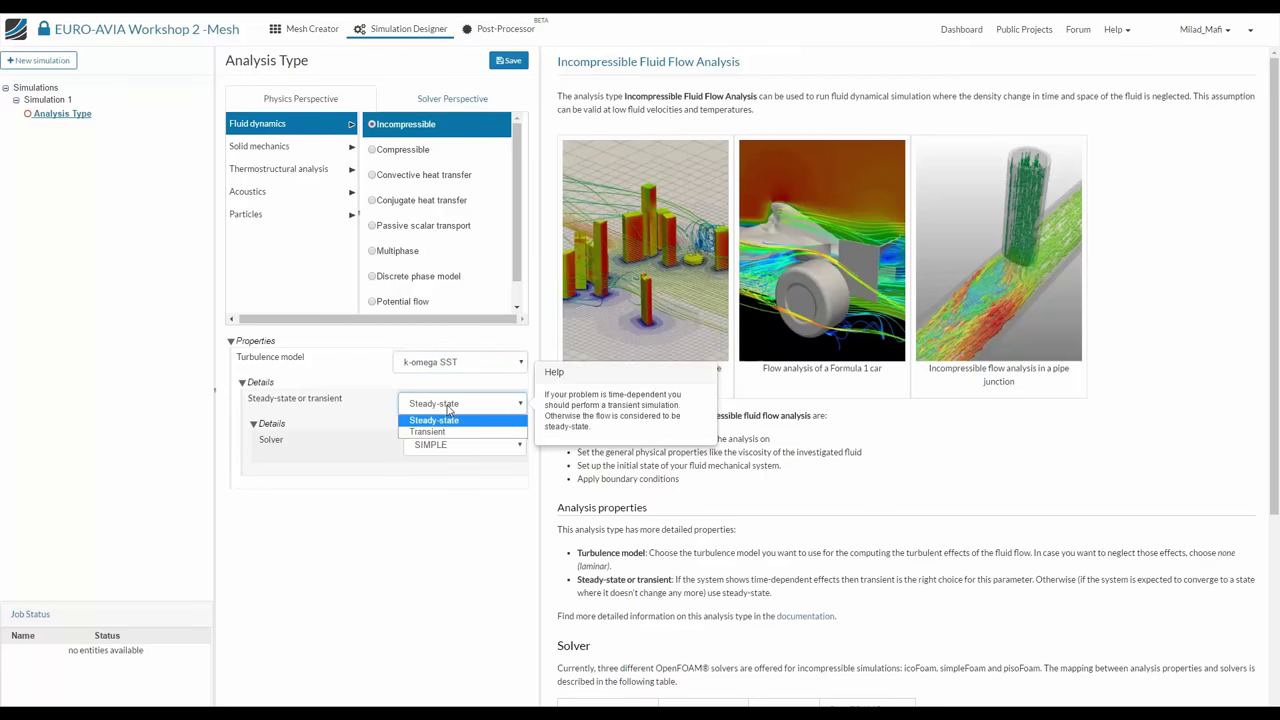
{"action": "left_click", "coordinate": [452, 418]}
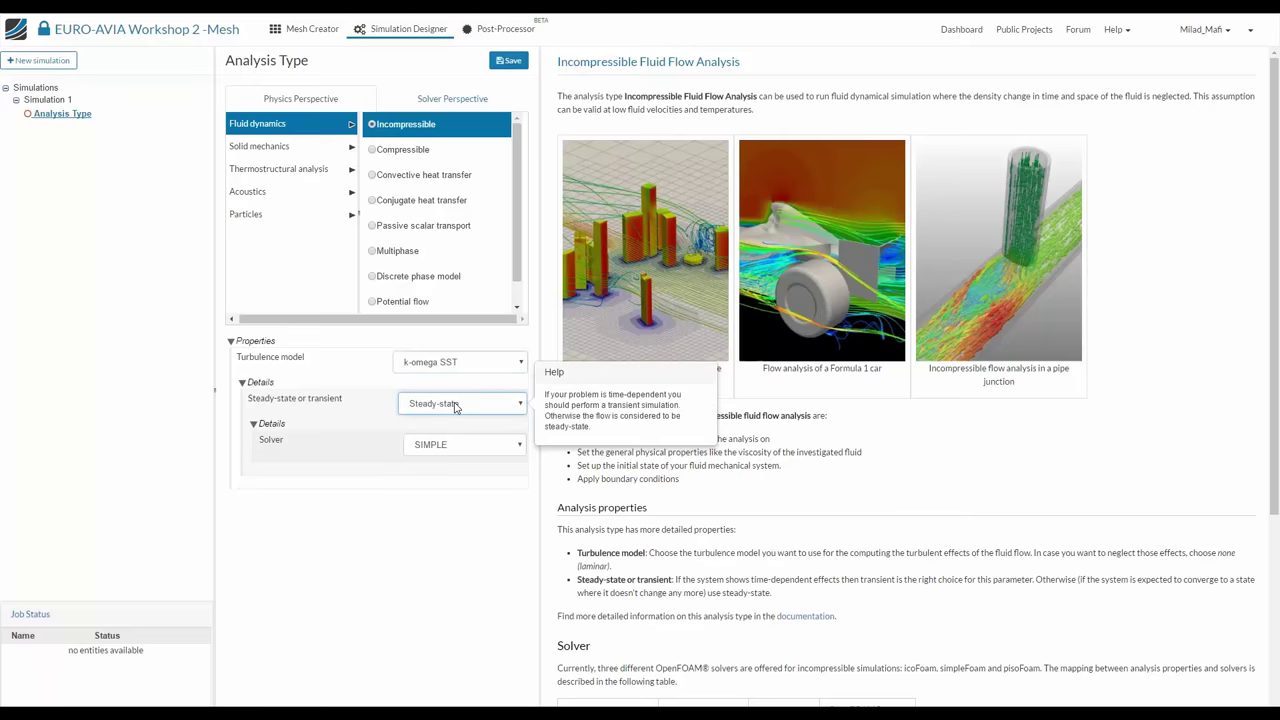
{"action": "left_click", "coordinate": [443, 446]}
{"action": "left_click", "coordinate": [441, 452]}
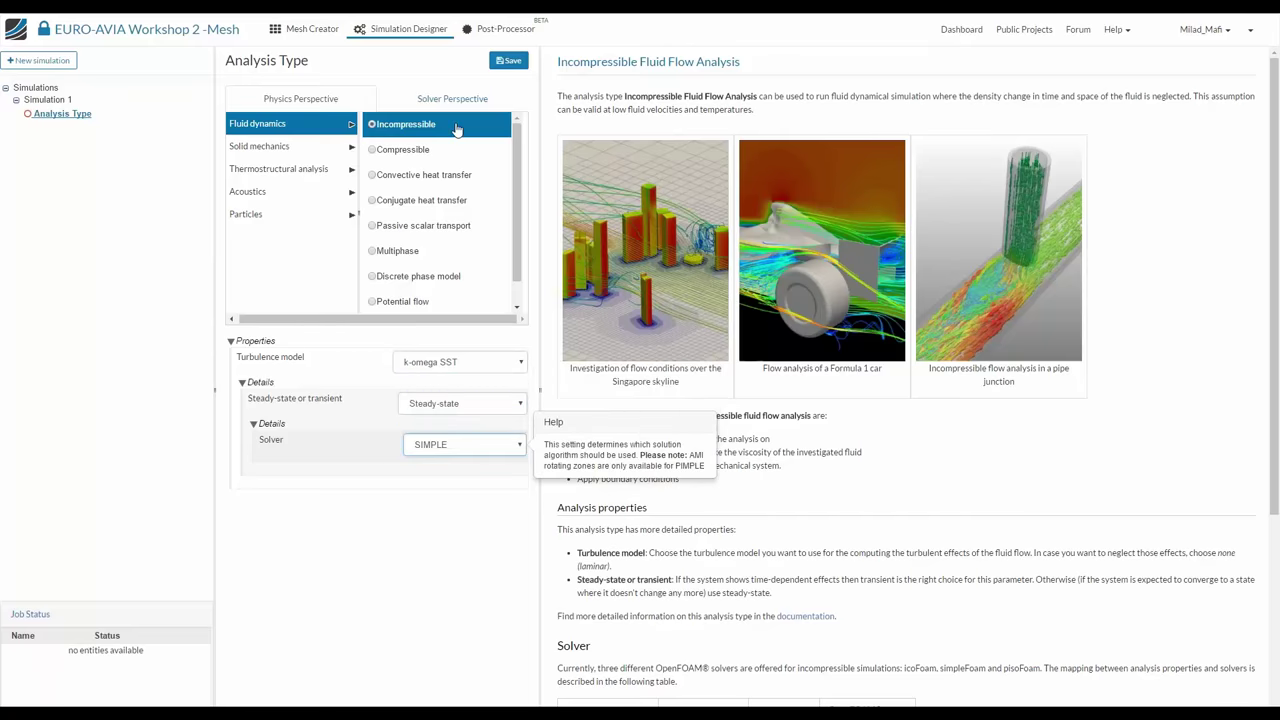
{"action": "left_click", "coordinate": [452, 446]}
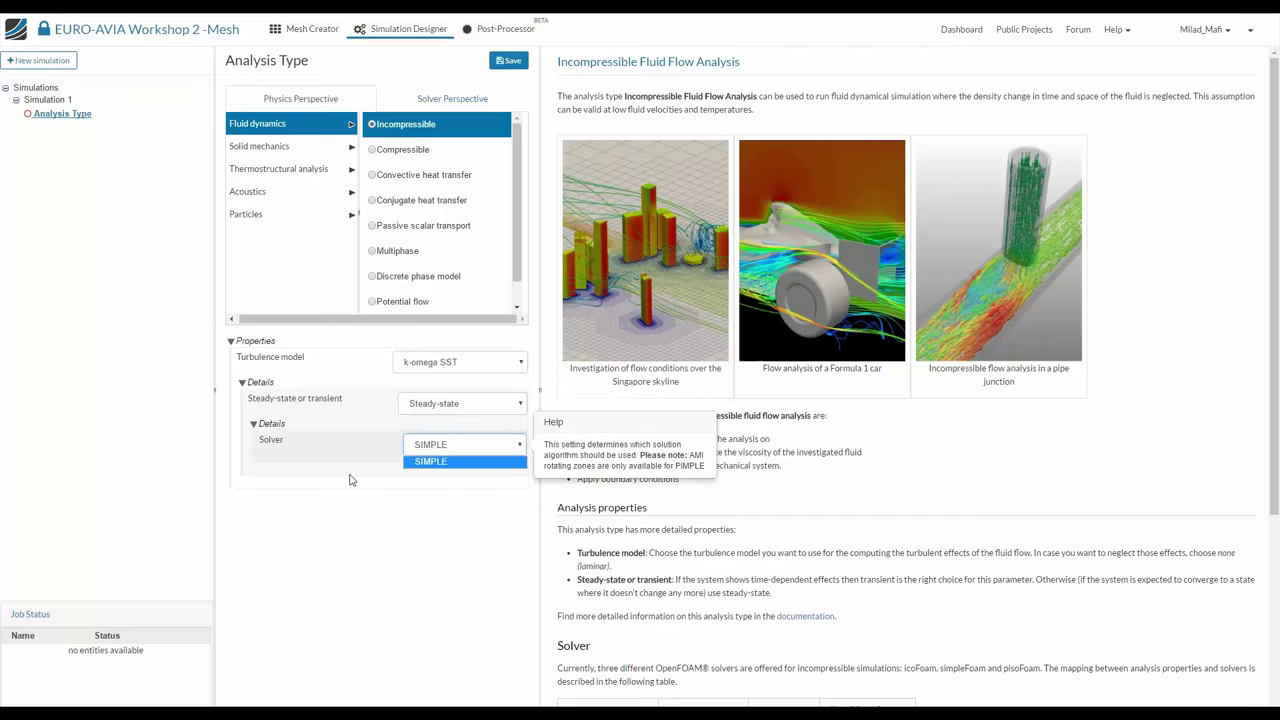
{"action": "left_click", "coordinate": [486, 525]}
{"action": "left_click", "coordinate": [508, 60]}
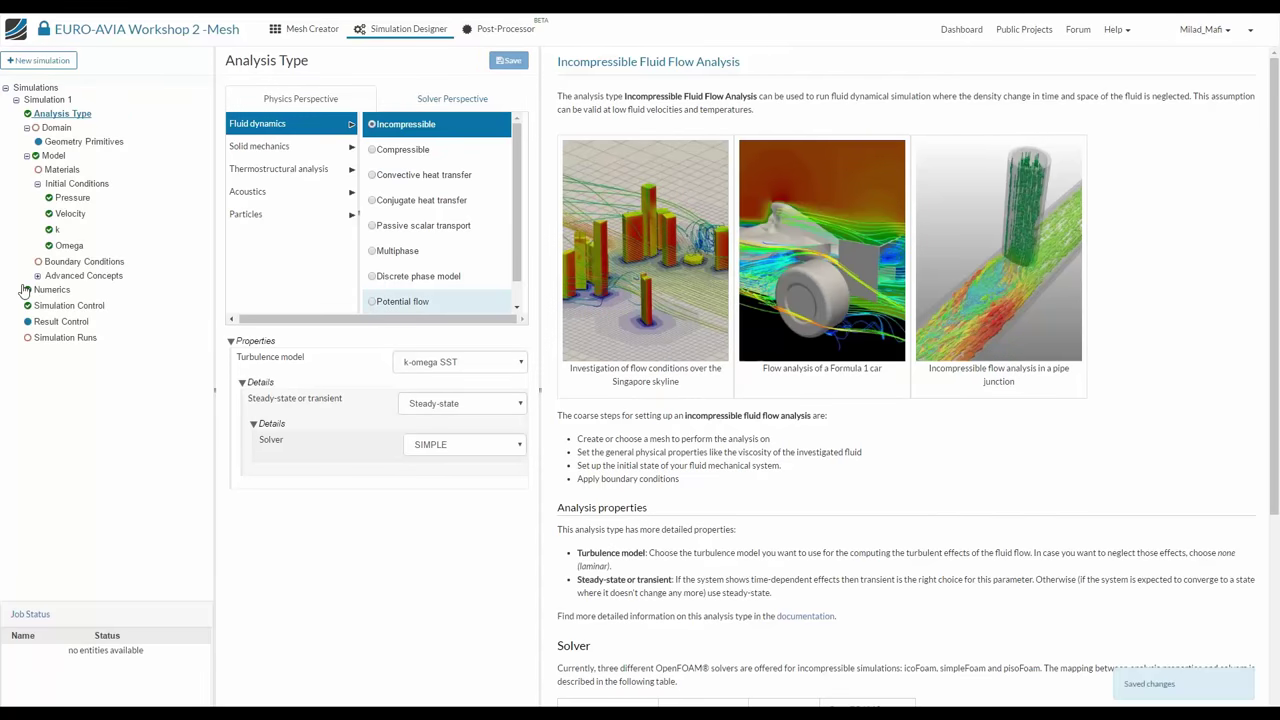
Assign Aircraft-WING-MESH as the domain of Simulation 1 and save it
{"action": "left_click", "coordinate": [60, 131]}
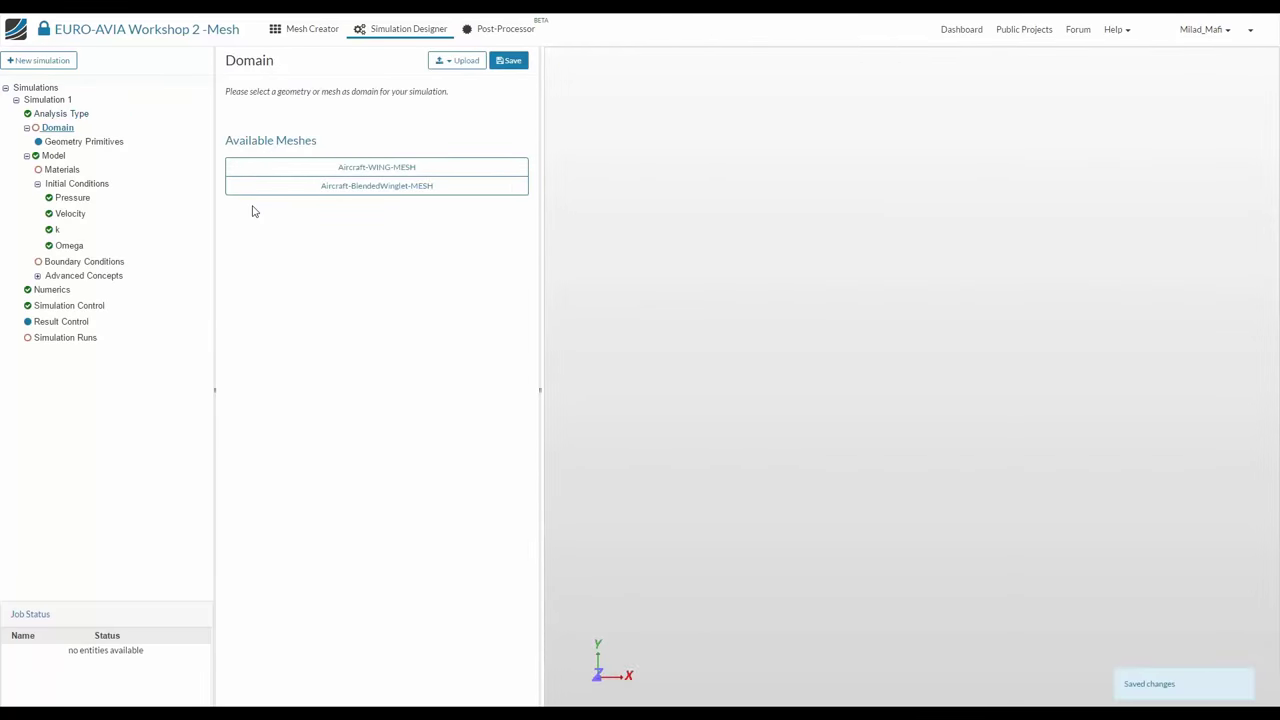
{"action": "left_click", "coordinate": [340, 167]}
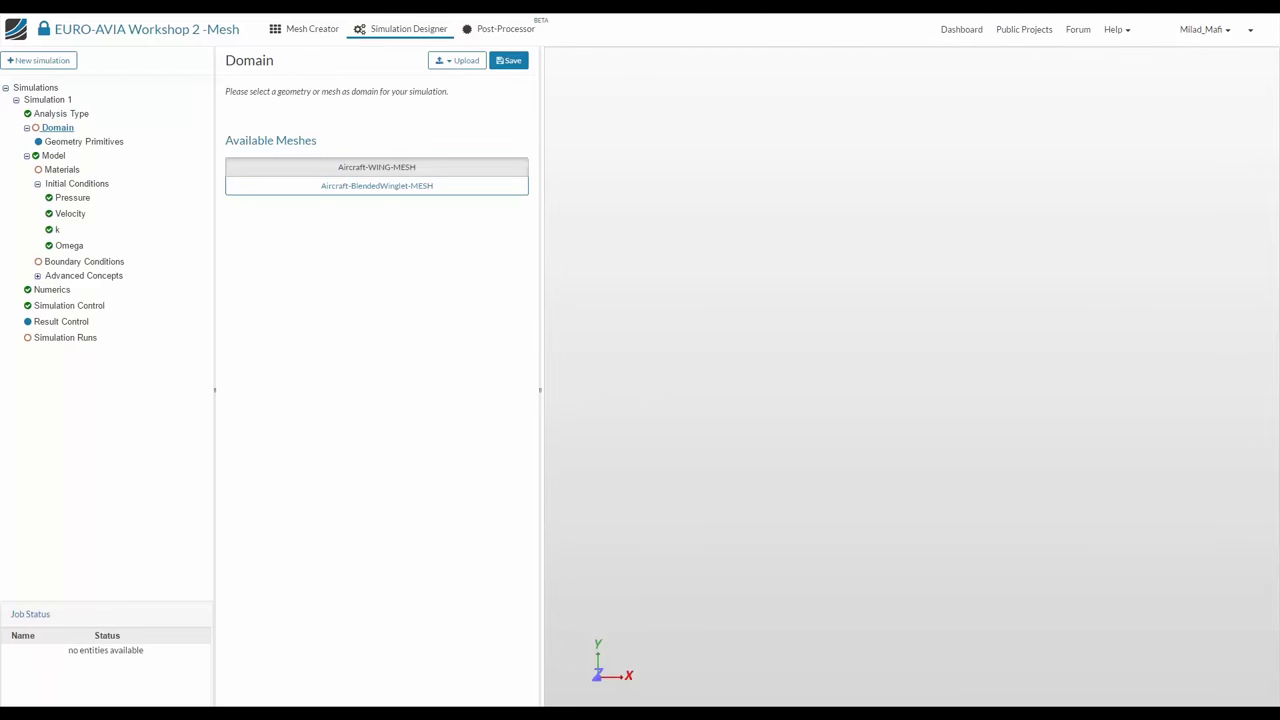
{"action": "left_click", "coordinate": [509, 61]}
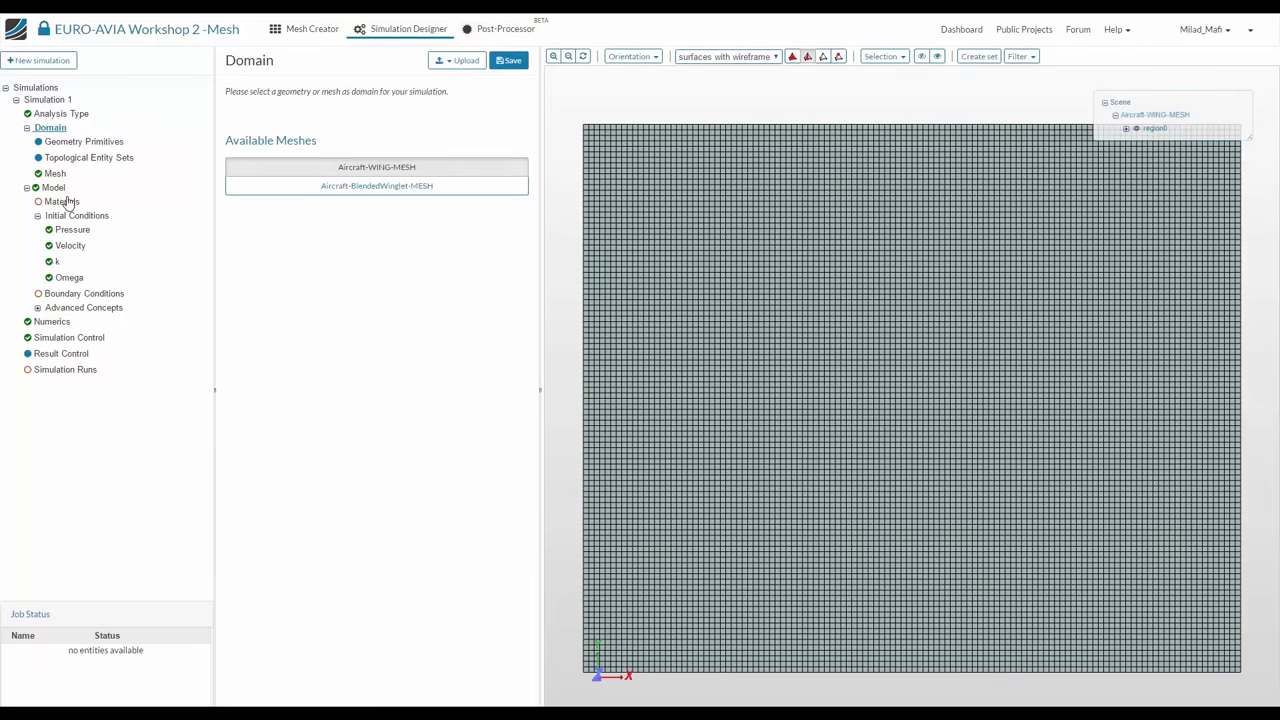
Open the materials of Simulation 1 and display the mesh as plain surfaces without wireframe
{"action": "left_click", "coordinate": [62, 201]}
{"action": "left_click_drag", "start_coordinate": [760, 131], "coordinate": [1000, 137]}
{"action": "left_click", "coordinate": [738, 57]}
{"action": "left_click", "coordinate": [736, 69]}
{"action": "left_click_drag", "start_coordinate": [766, 160], "coordinate": [872, 237]}
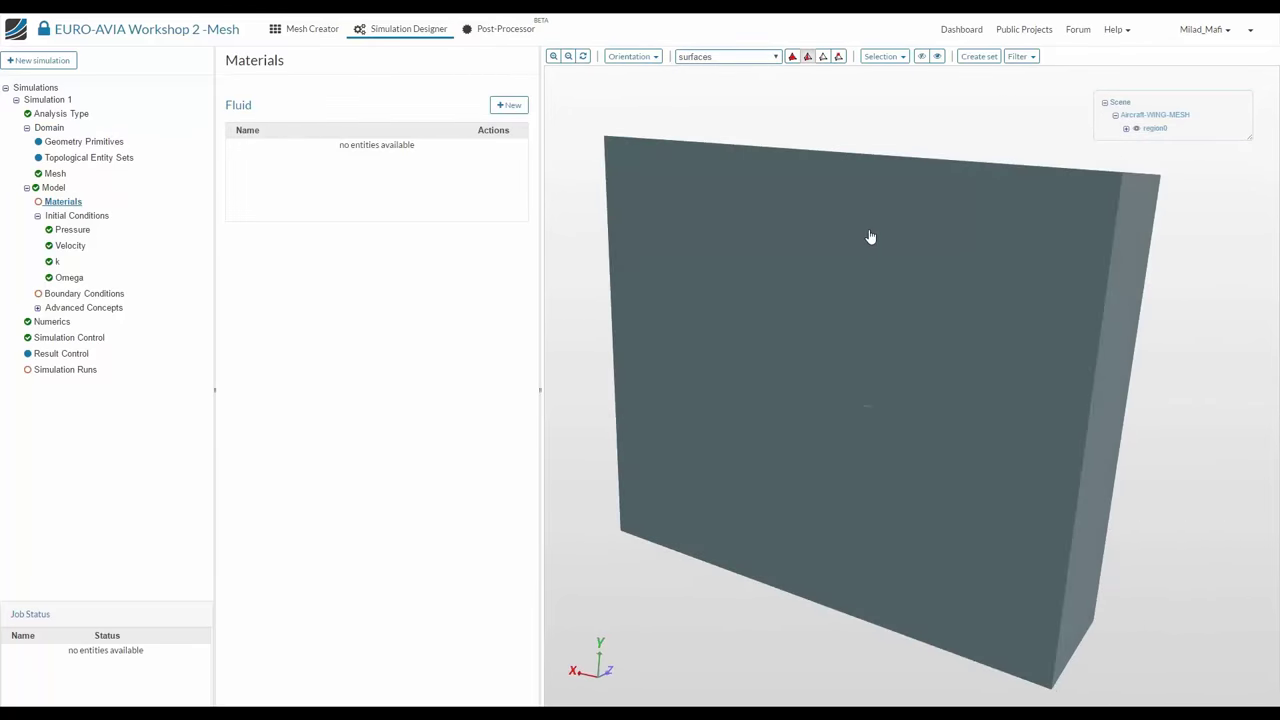
{"action": "left_click_drag", "start_coordinate": [776, 178], "coordinate": [640, 260]}
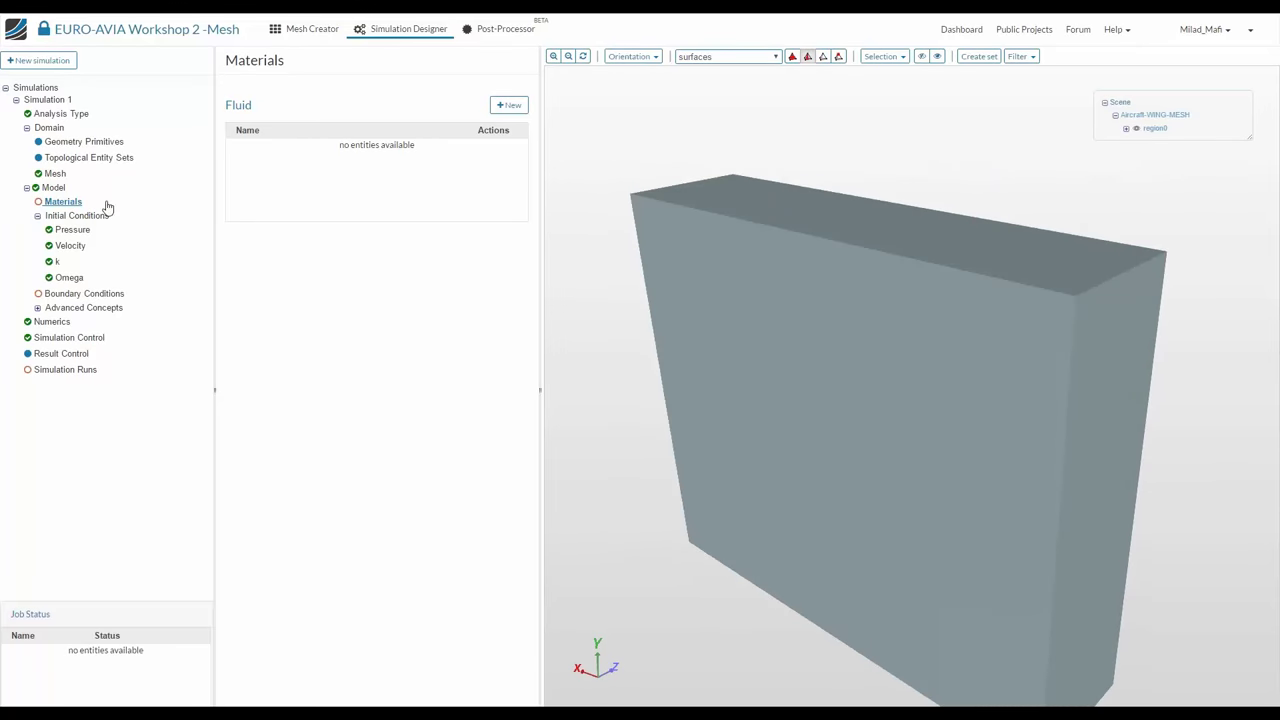
Add a fluid material, import Air from the material library, assign it to region0 and save it
{"action": "left_click", "coordinate": [507, 105]}
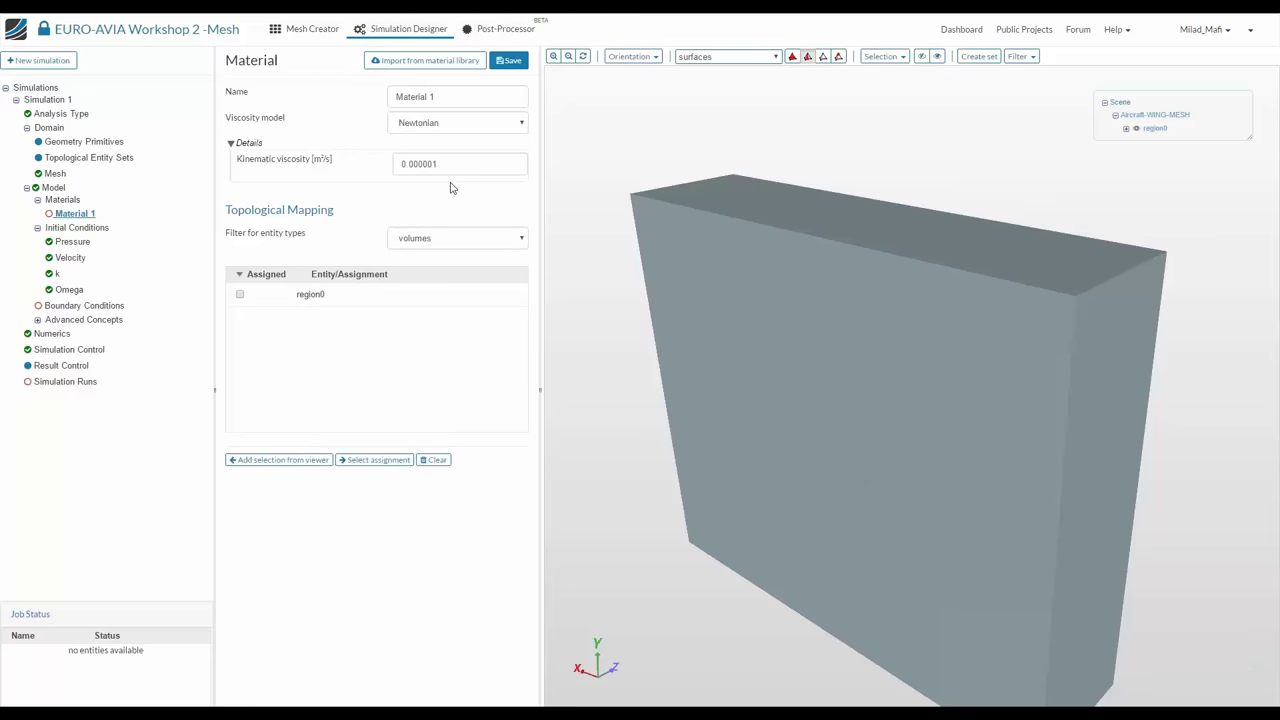
{"action": "left_click", "coordinate": [447, 63]}
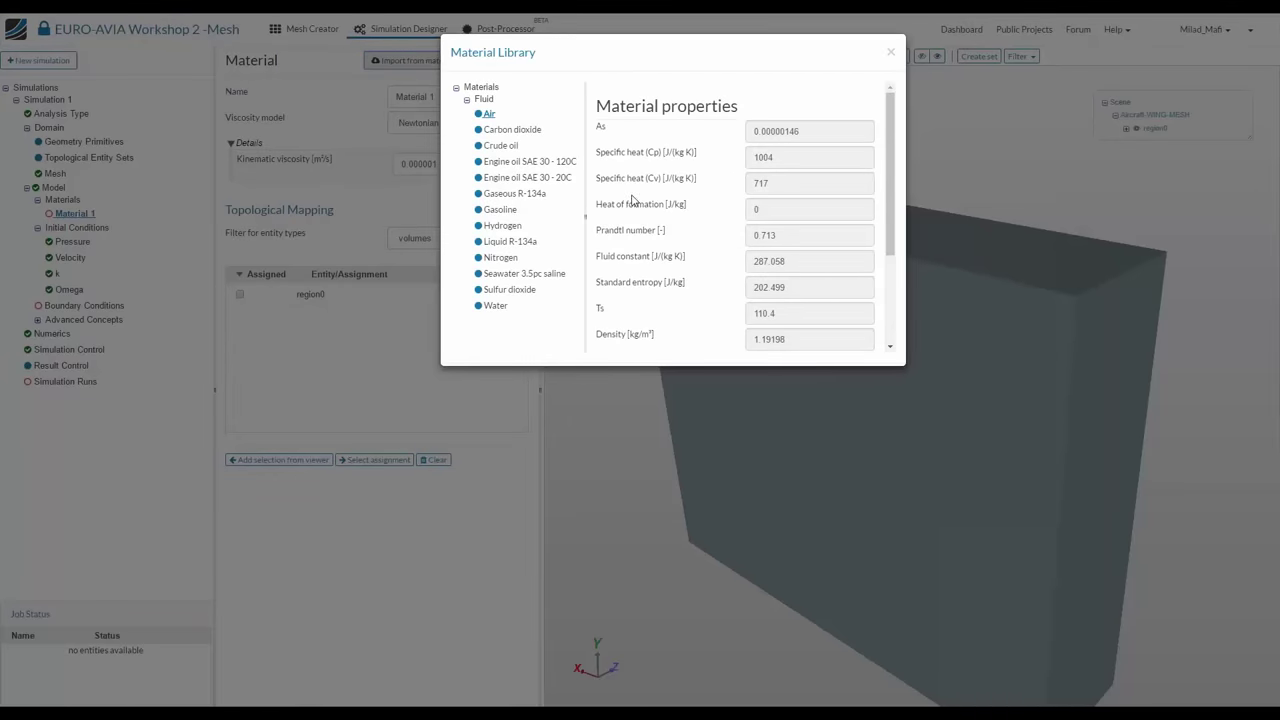
{"action": "scroll", "coordinate": [620, 300], "scroll_direction": "down", "scroll_amount": 3}
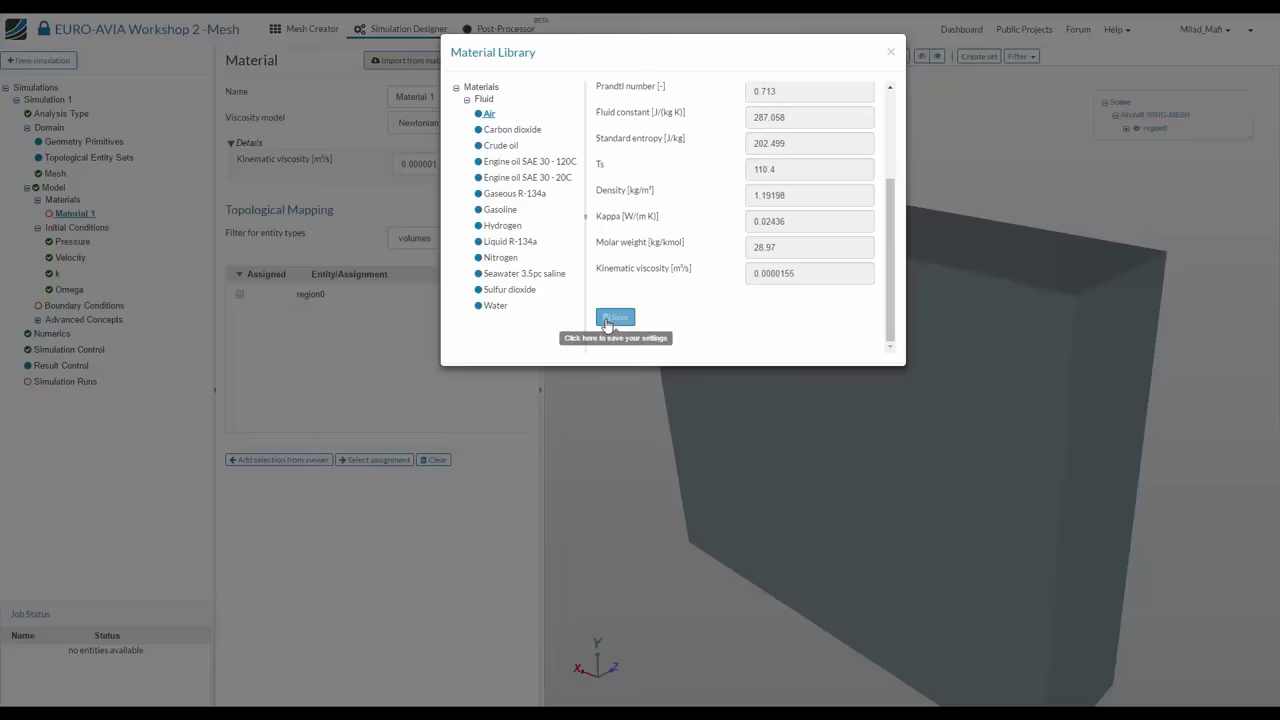
{"action": "left_click", "coordinate": [605, 324]}
{"action": "left_click", "coordinate": [357, 300]}
{"action": "left_click", "coordinate": [508, 60]}
{"action": "left_click_drag", "start_coordinate": [683, 163], "coordinate": [983, 440]}
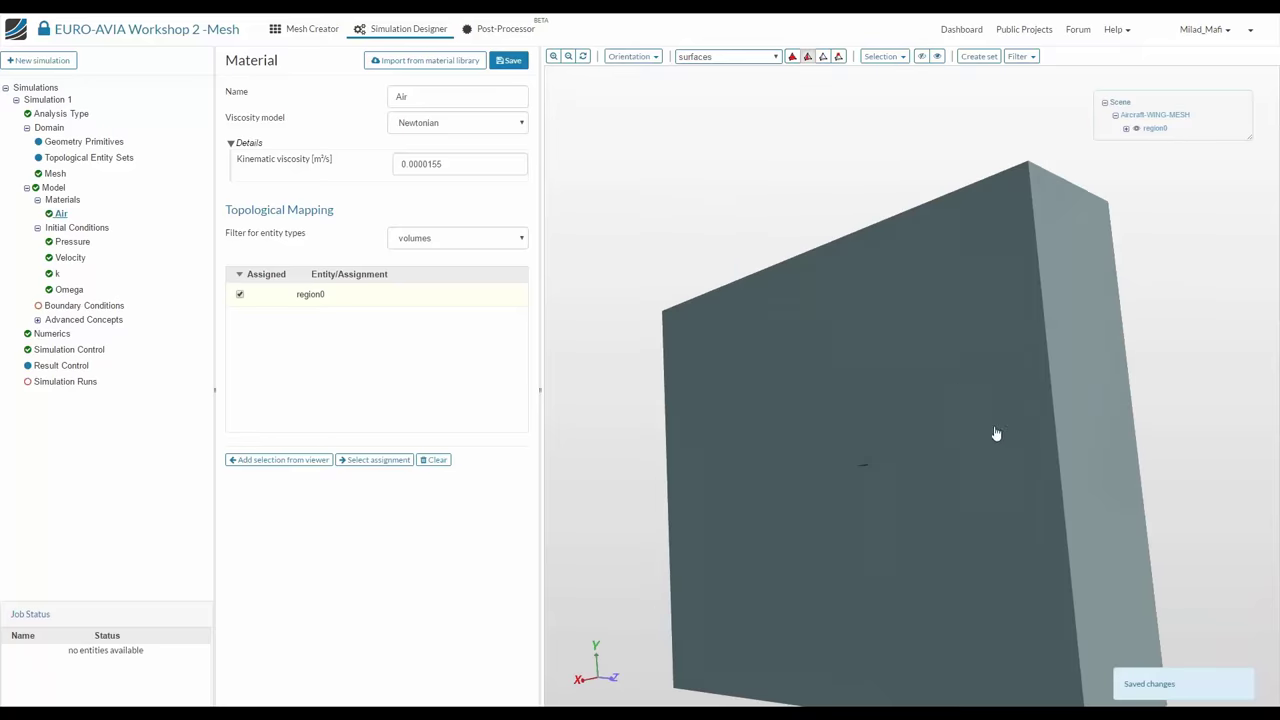
{"action": "left_click_drag", "start_coordinate": [786, 369], "coordinate": [825, 410]}
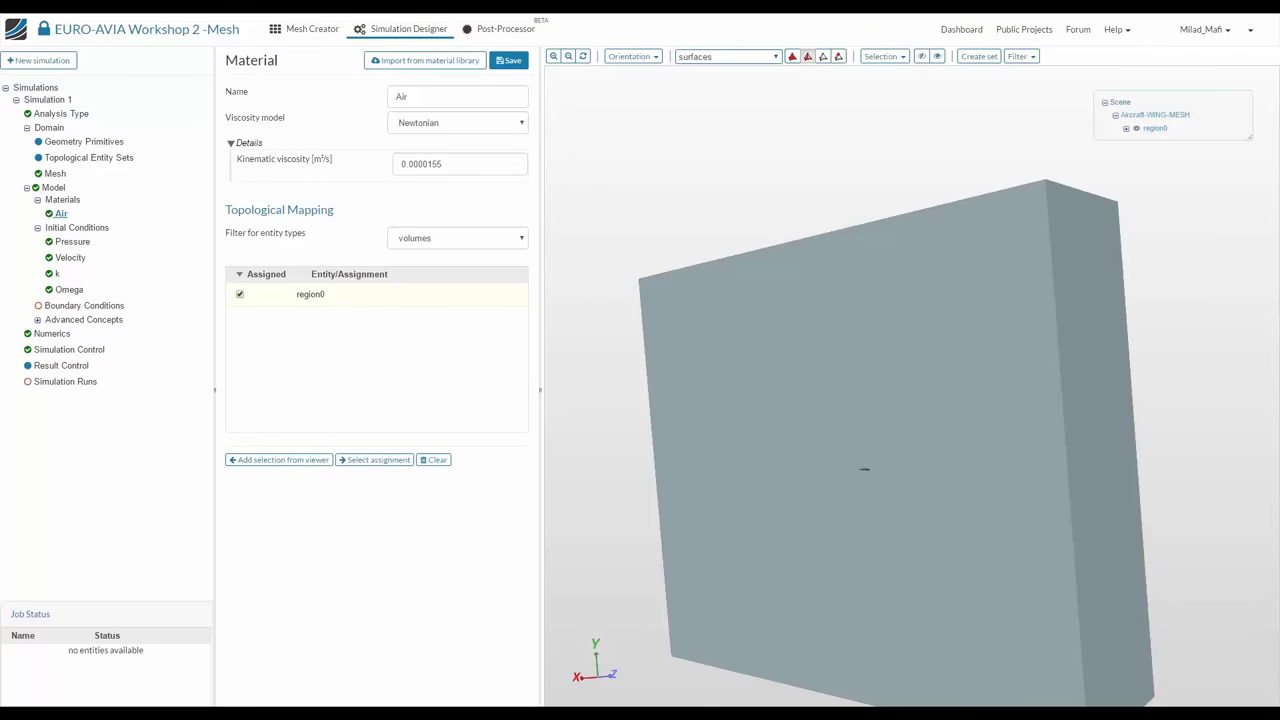
Set the uniform initial pressure value to 10e5 and save the condition
{"action": "left_click", "coordinate": [88, 228]}
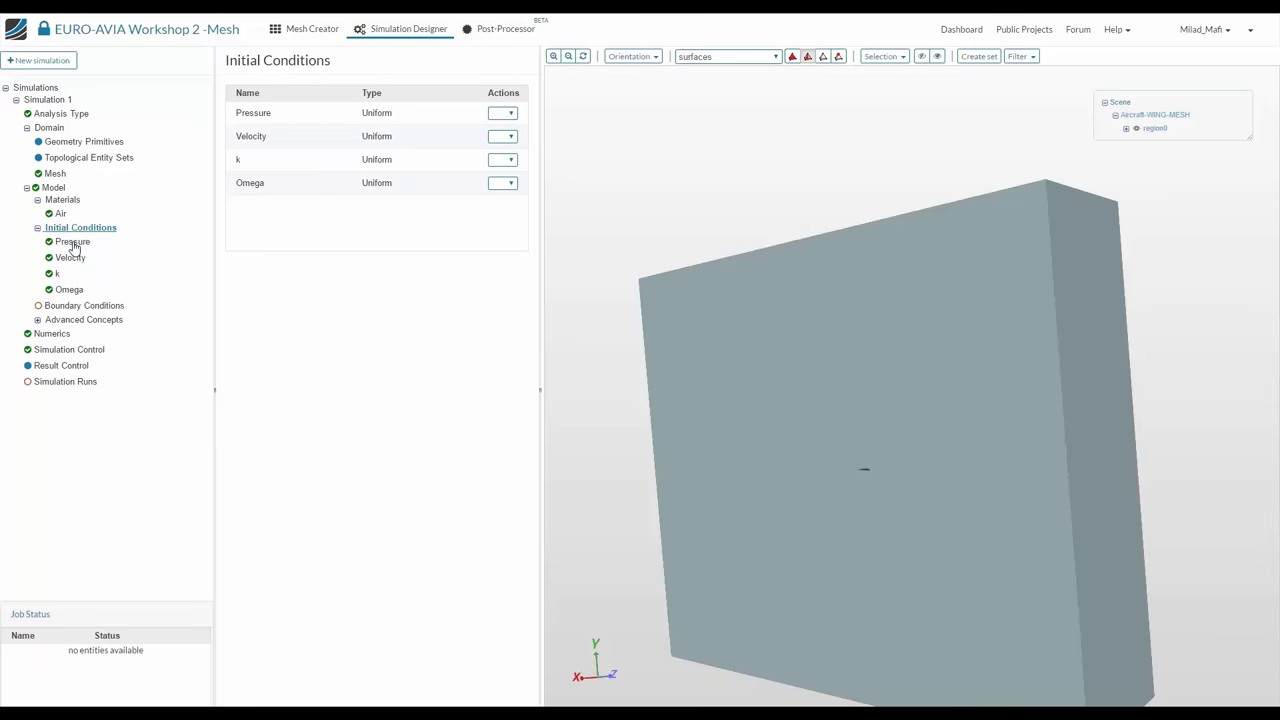
{"action": "left_click", "coordinate": [73, 243]}
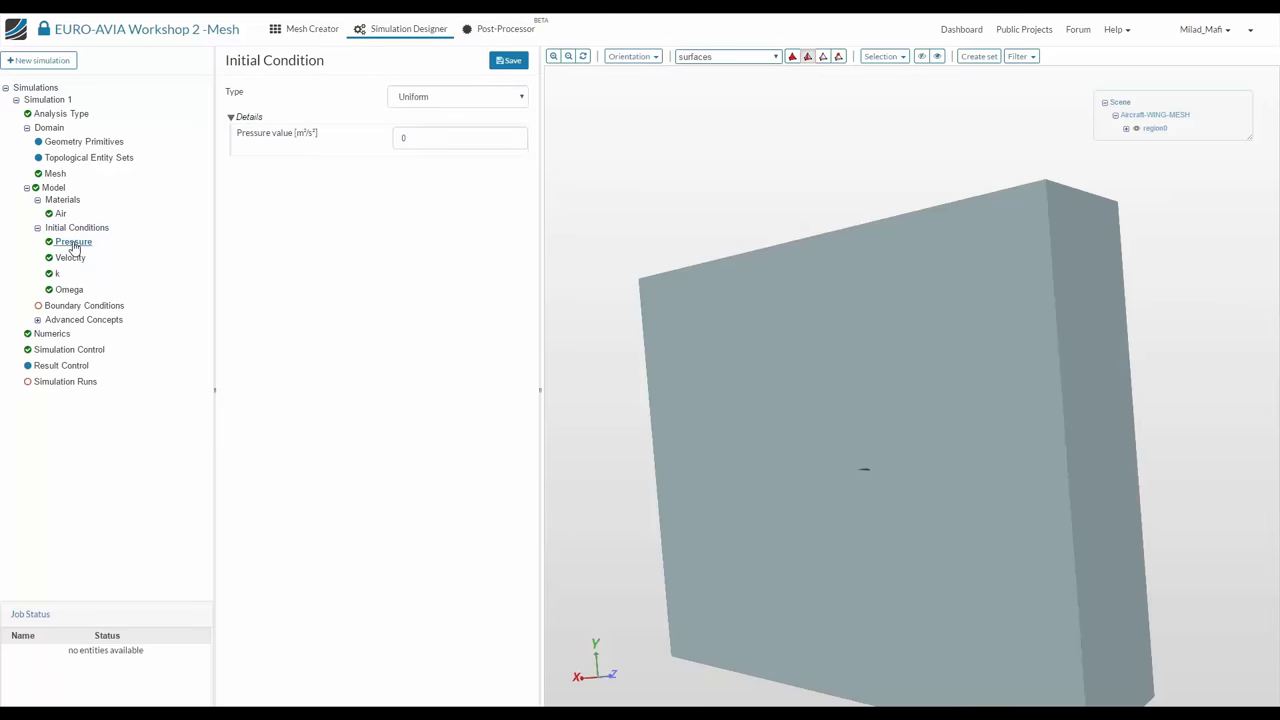
{"action": "left_click", "coordinate": [449, 140]}
{"action": "type", "text": "10e5"}
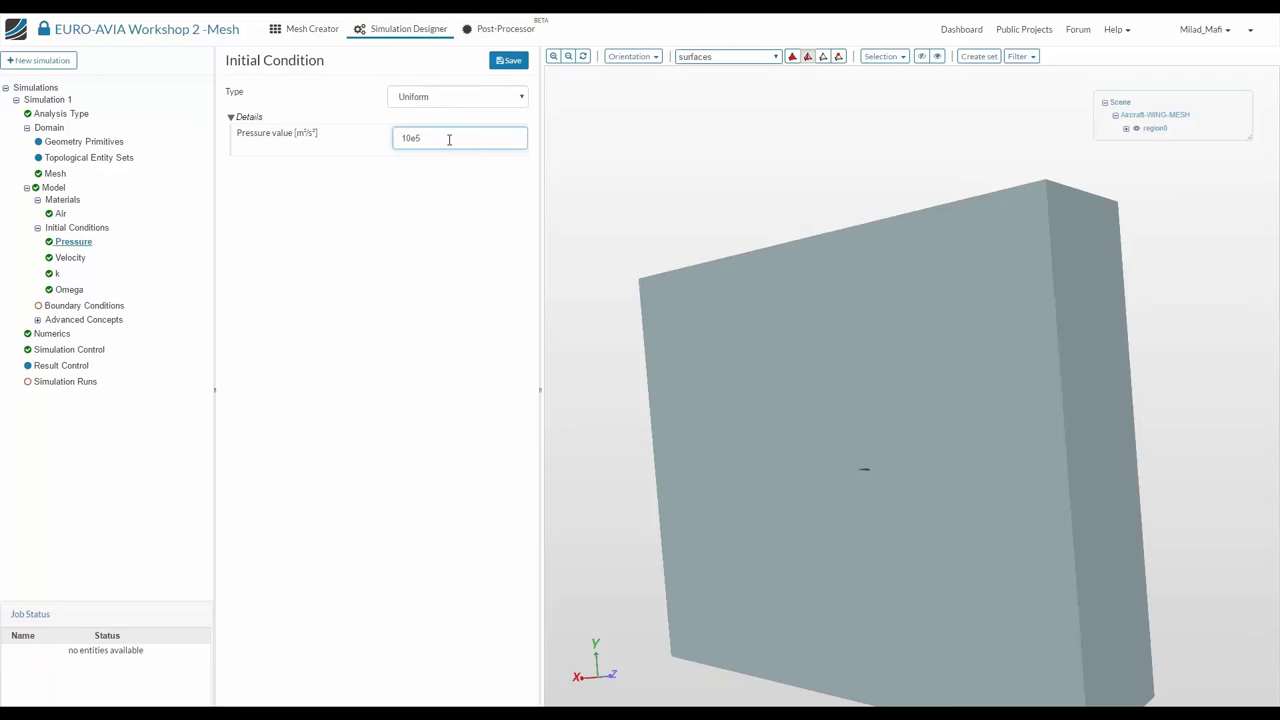
{"action": "key", "text": "Return"}
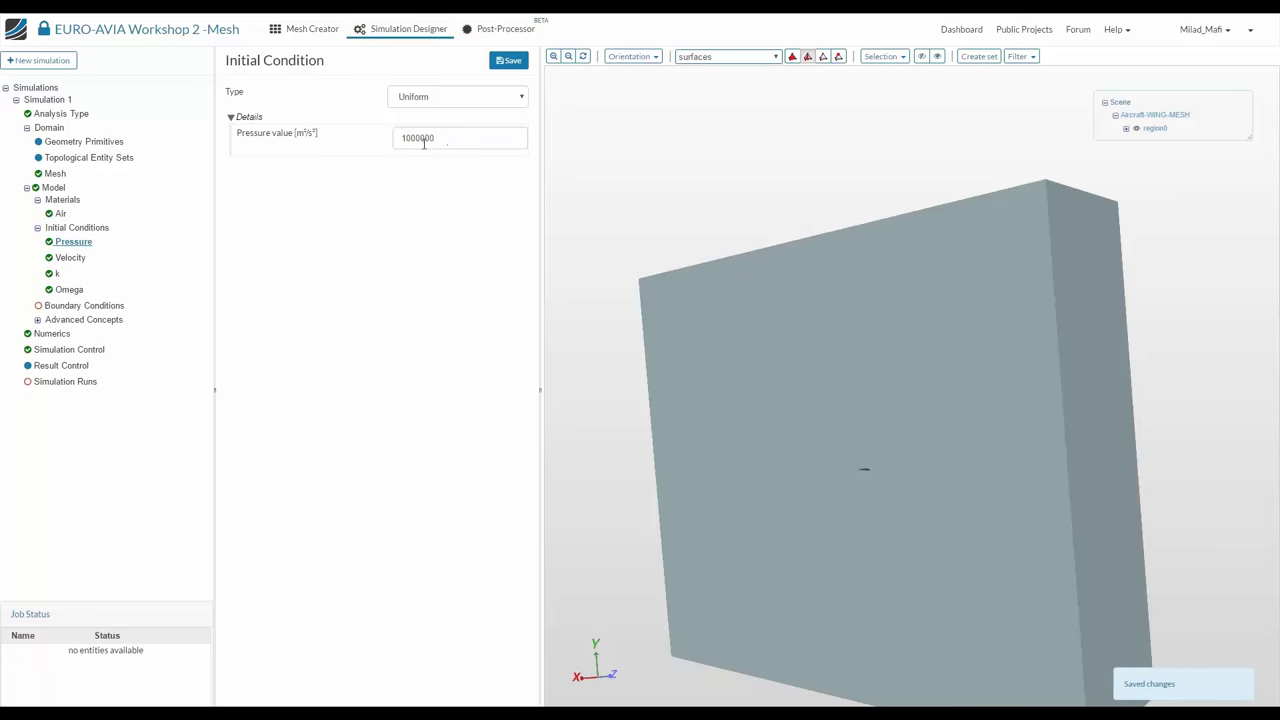
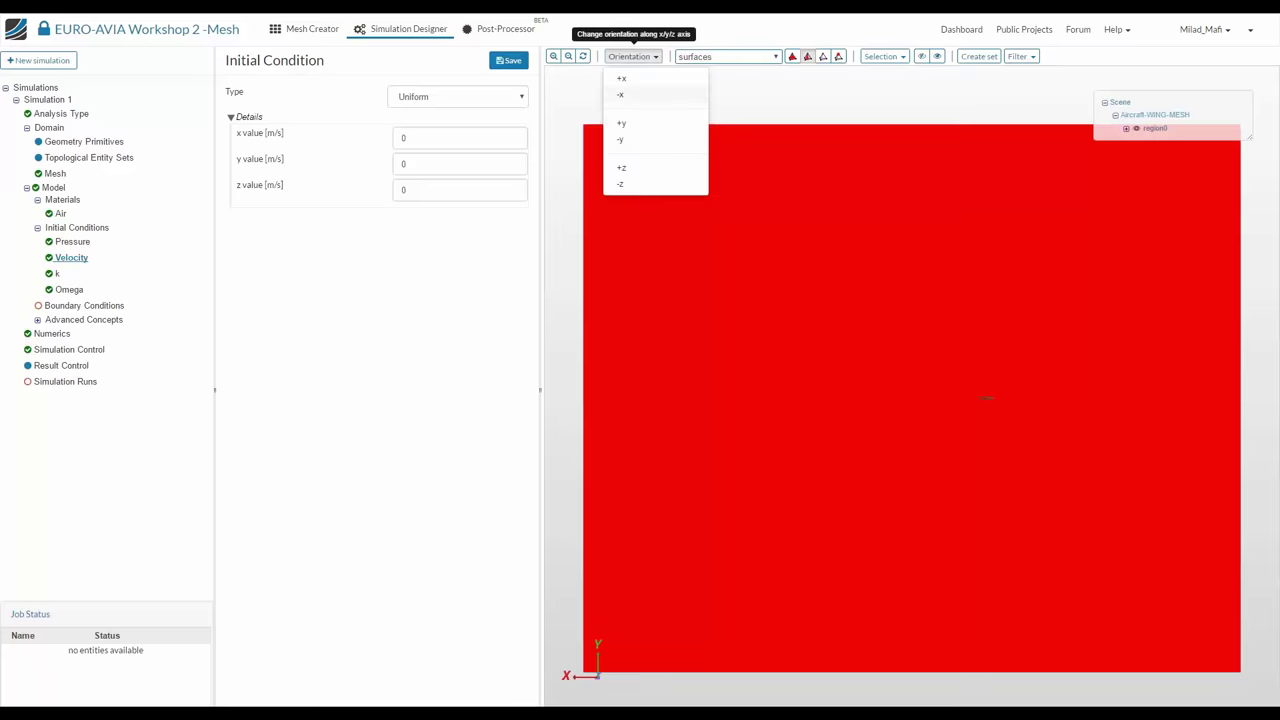
Set the uniform initial velocity to 68.94 m/s in x and 12.16 m/s in y, and save it
{"action": "left_click", "coordinate": [666, 138]}
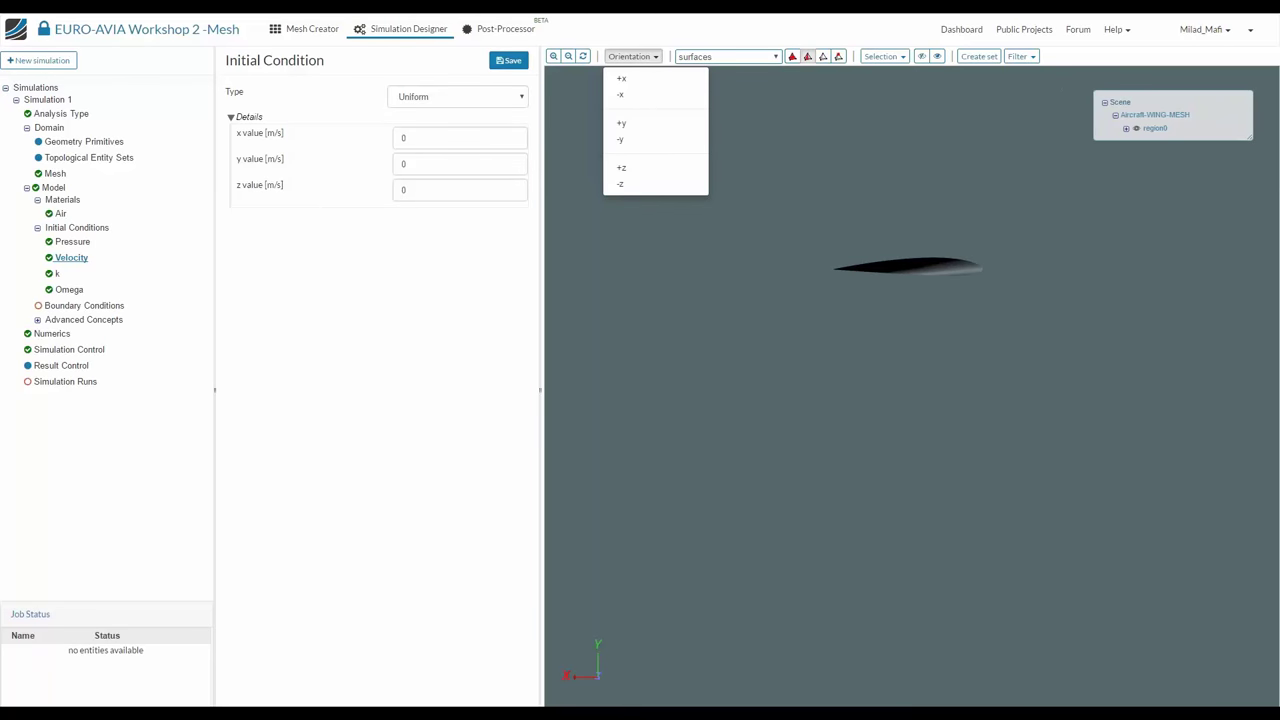
{"action": "left_click_drag", "start_coordinate": [1143, 259], "coordinate": [1040, 258]}
{"action": "left_click_drag", "start_coordinate": [1138, 305], "coordinate": [1040, 270]}
{"action": "key", "text": "e"}
{"action": "left_click", "coordinate": [439, 145]}
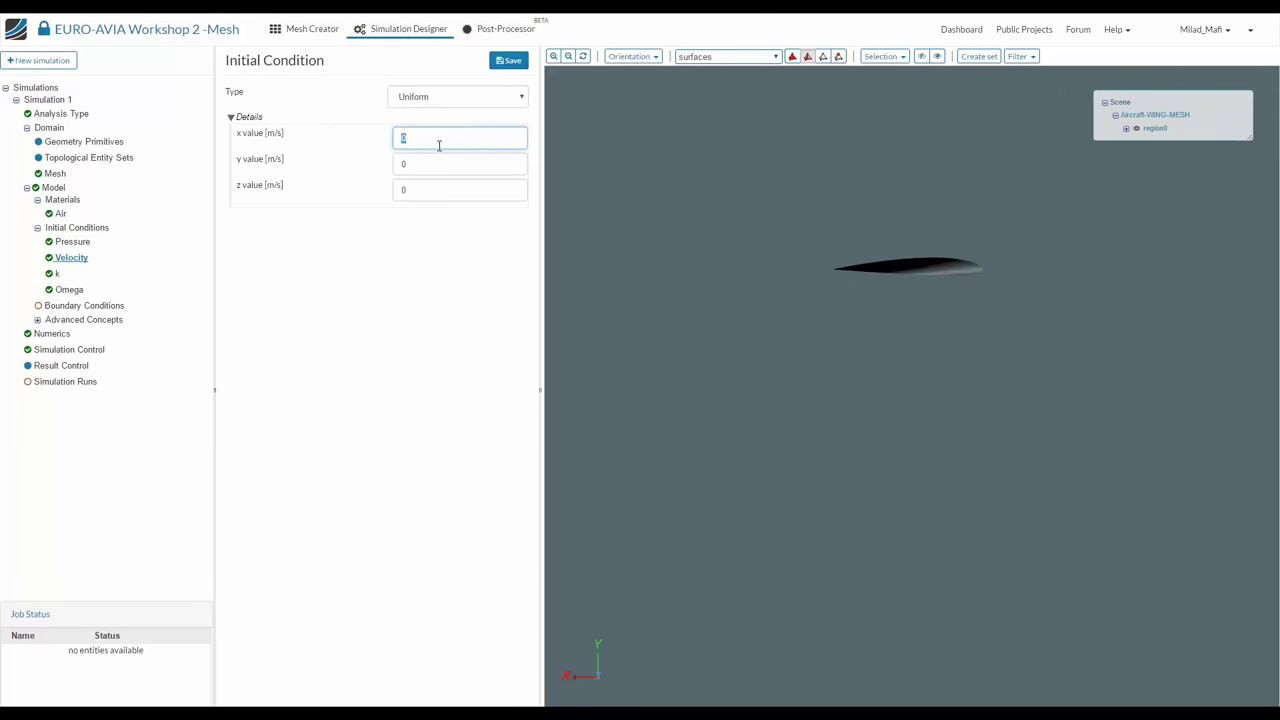
{"action": "type", "text": "68.94"}
{"action": "key", "text": "Tab"}
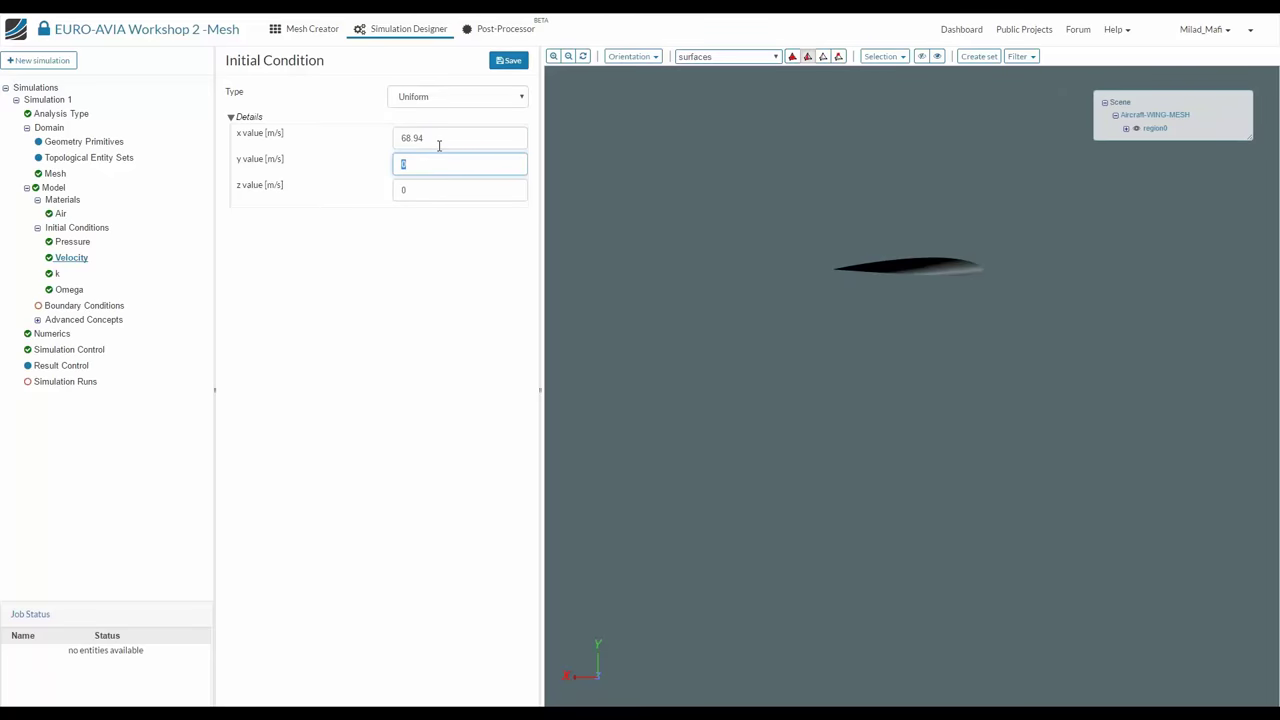
{"action": "type", "text": "12.16"}
{"action": "left_click", "coordinate": [424, 188]}
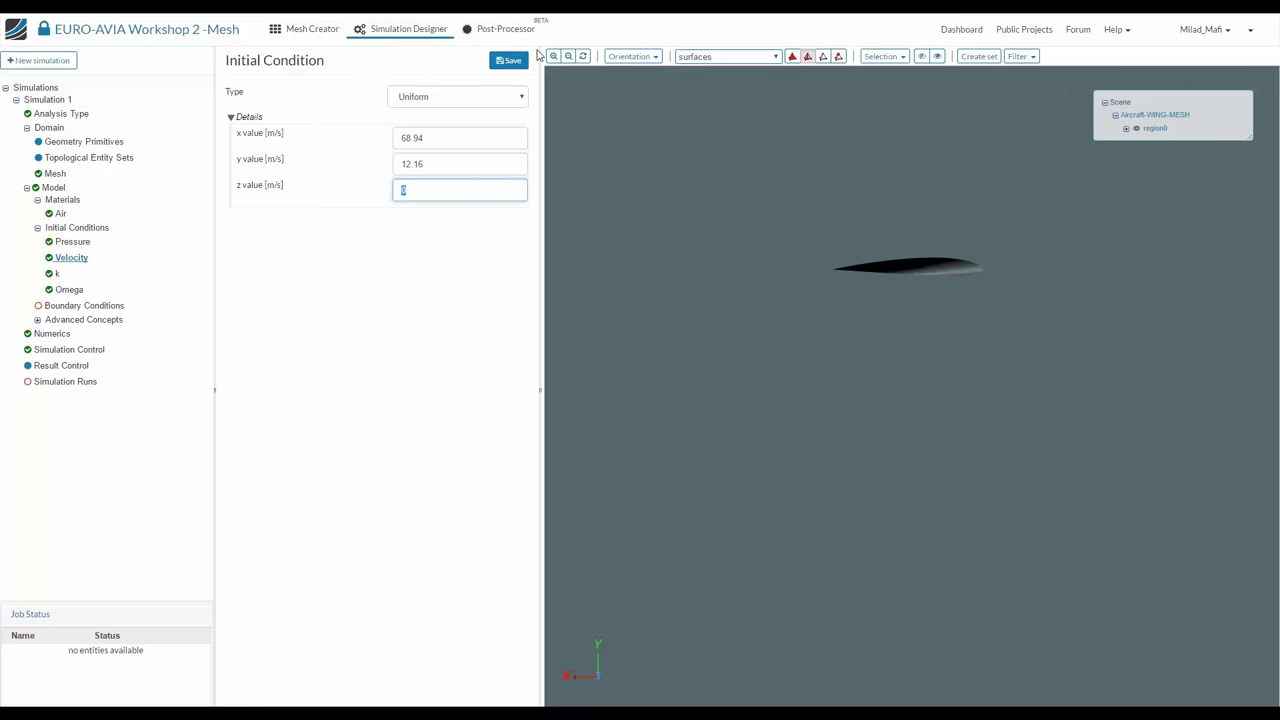
{"action": "left_click", "coordinate": [506, 60]}
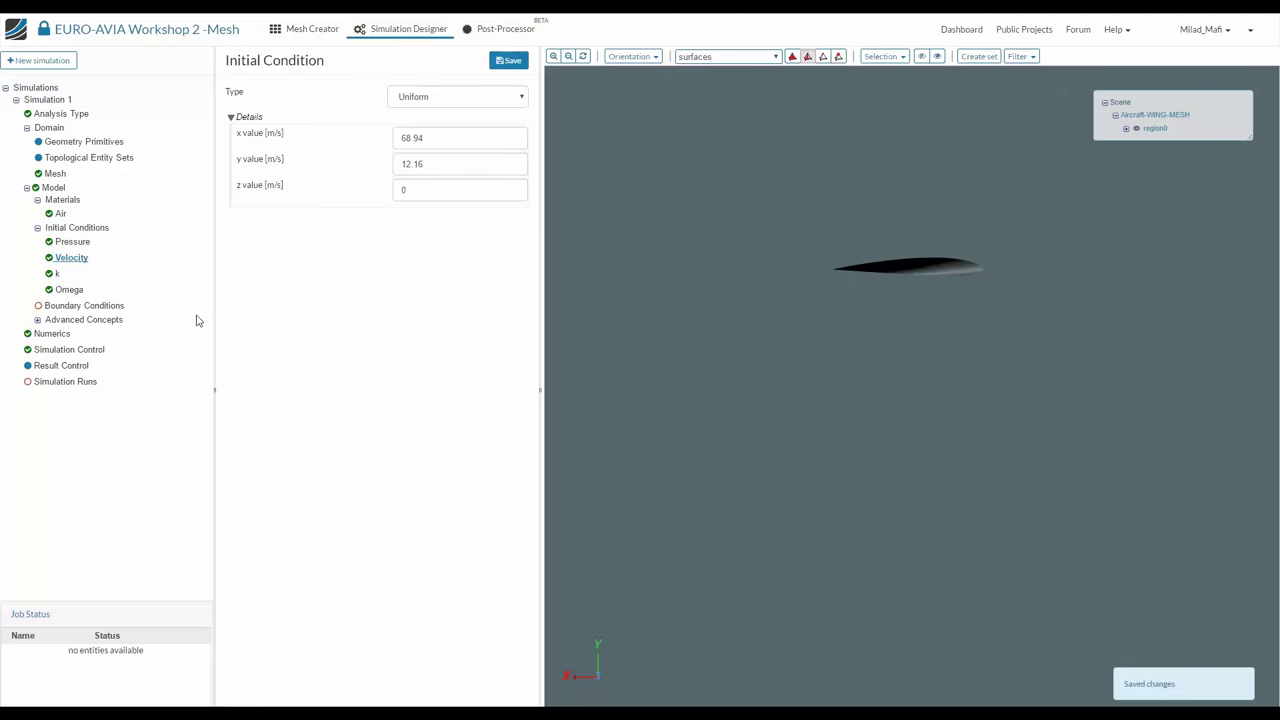
Review the initial condition for omega, the specific turbulence dissipation rate
{"action": "left_click", "coordinate": [74, 306]}
{"action": "left_click", "coordinate": [66, 291]}
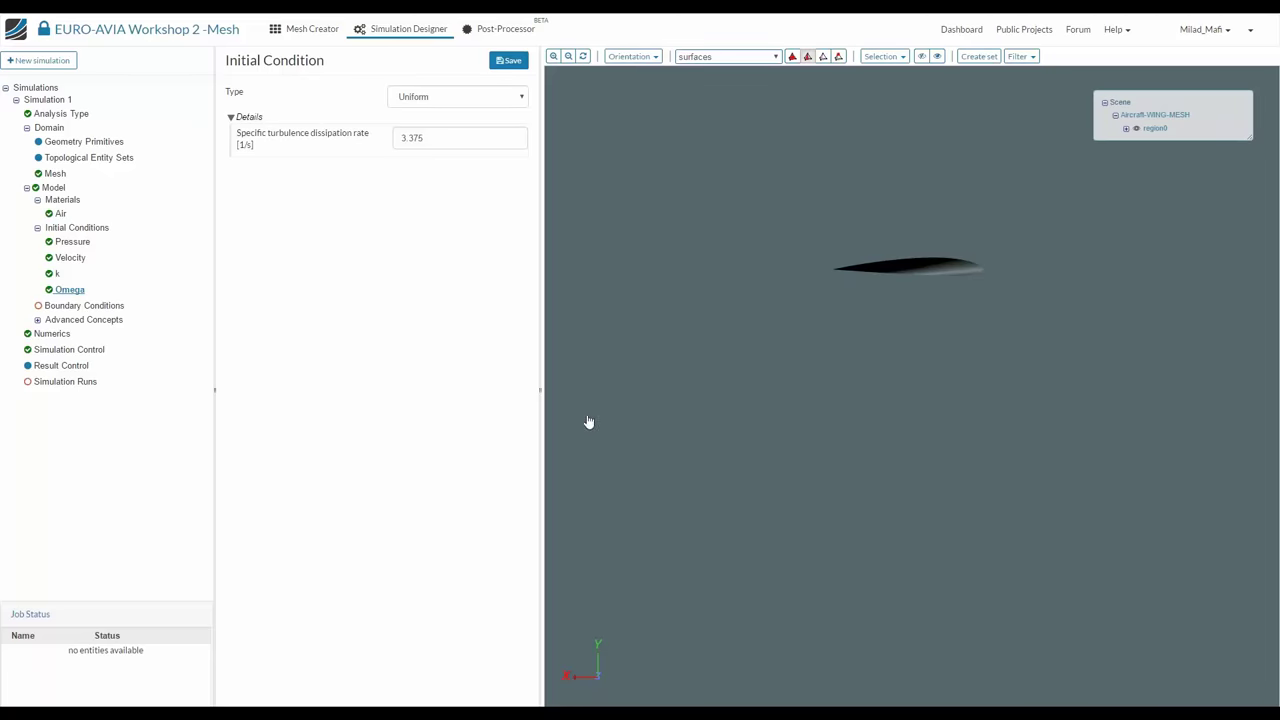
{"action": "scroll", "coordinate": [720, 570], "scroll_direction": "down", "scroll_amount": 2}
{"action": "scroll", "coordinate": [722, 540], "scroll_direction": "down", "scroll_amount": 4}
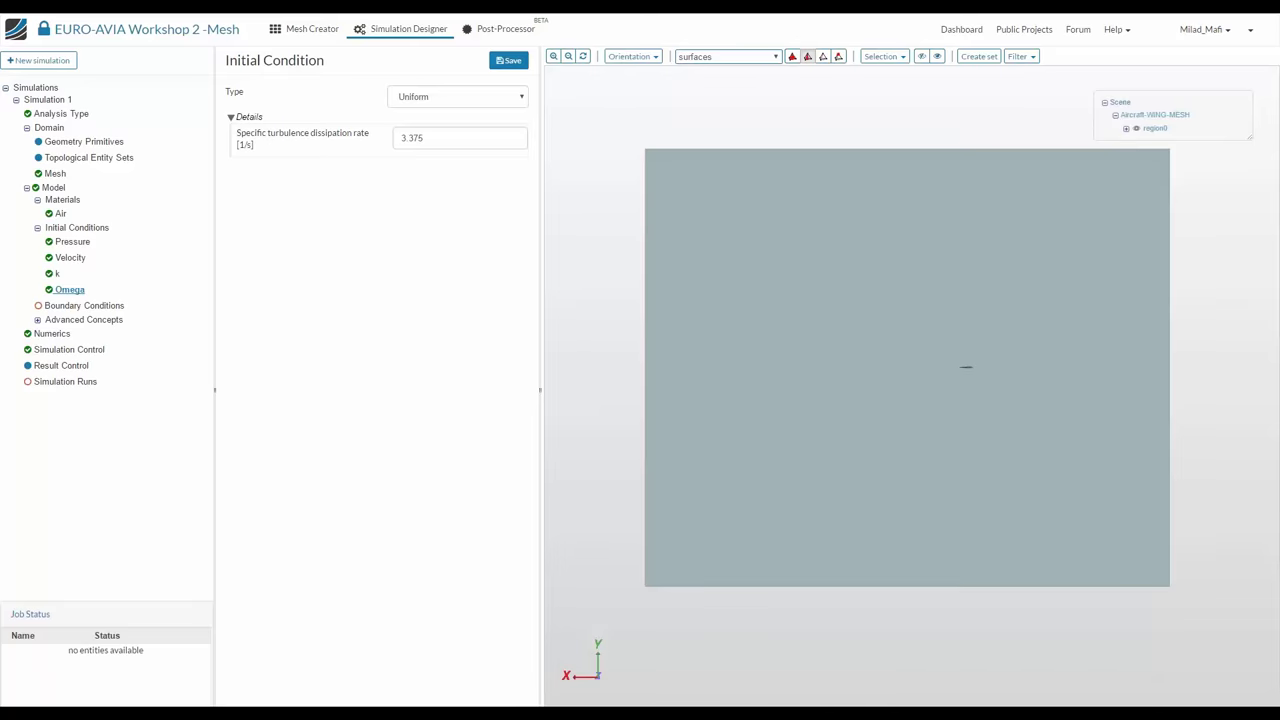
Create a new boundary condition and orient the flow domain to a side view along the z-axis
{"action": "left_click", "coordinate": [88, 305]}
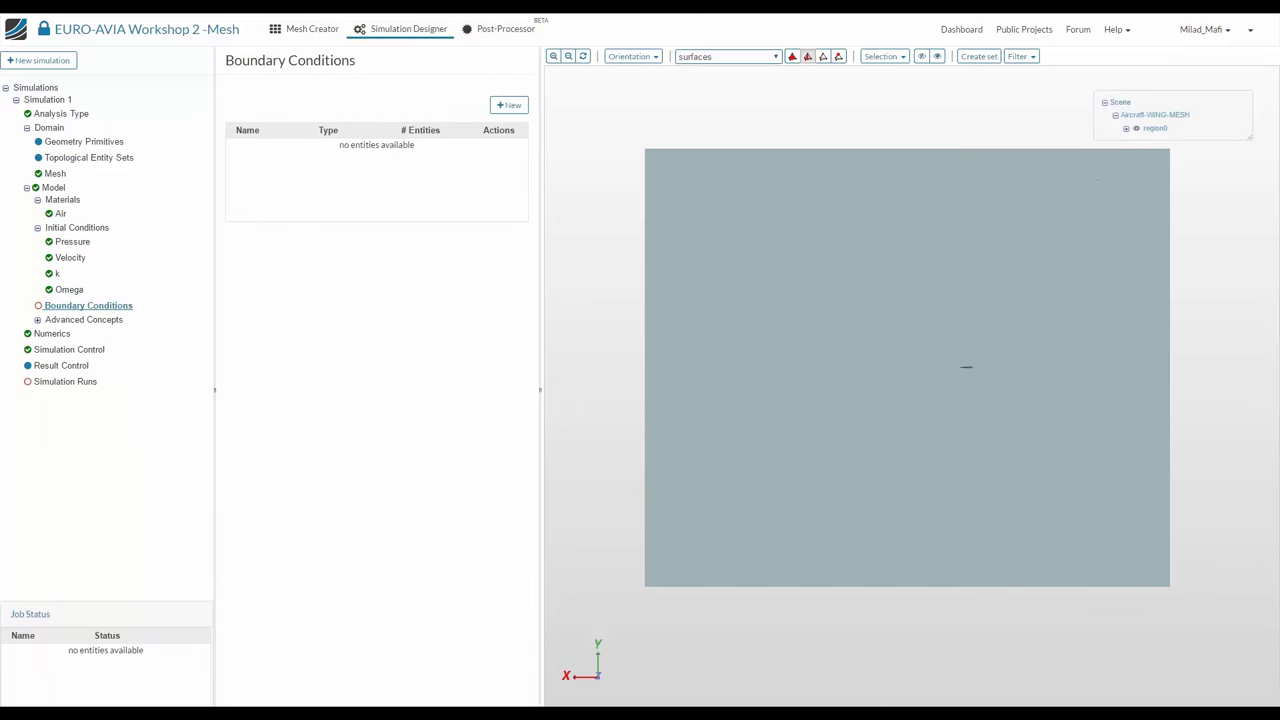
{"action": "left_click", "coordinate": [509, 105]}
{"action": "left_click_drag", "start_coordinate": [700, 290], "coordinate": [834, 346]}
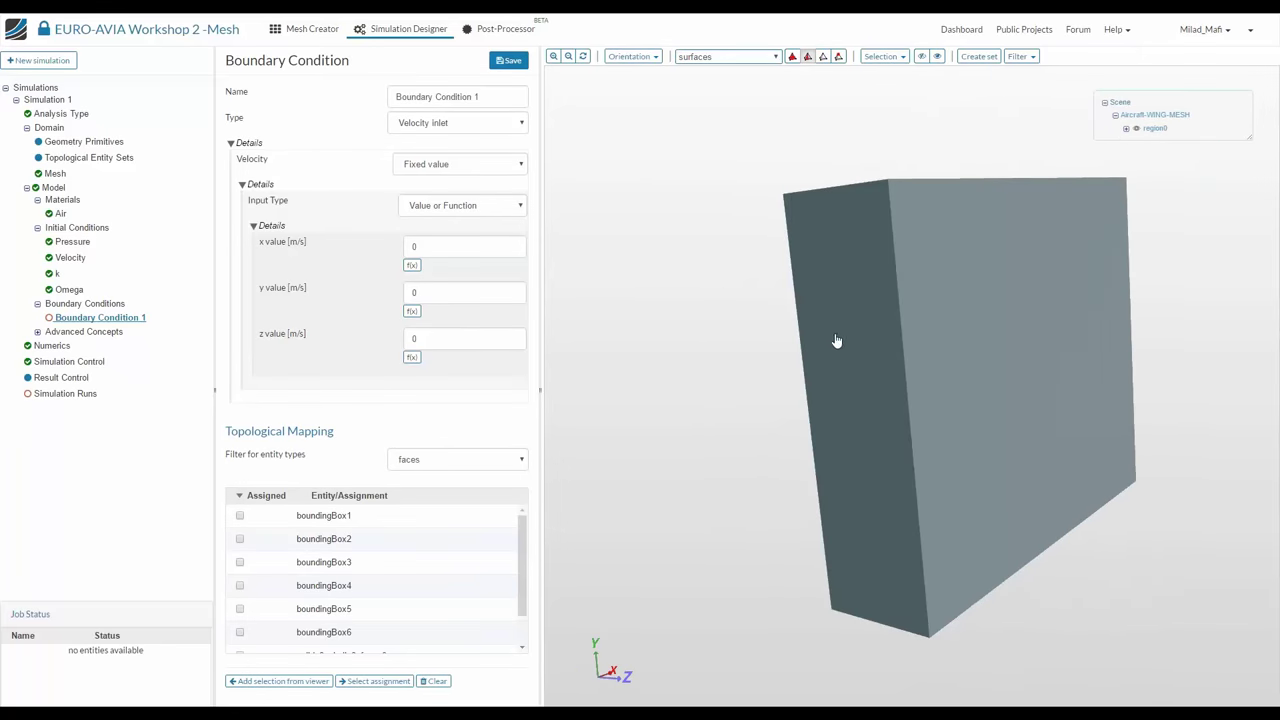
{"action": "left_click_drag", "start_coordinate": [734, 309], "coordinate": [763, 280]}
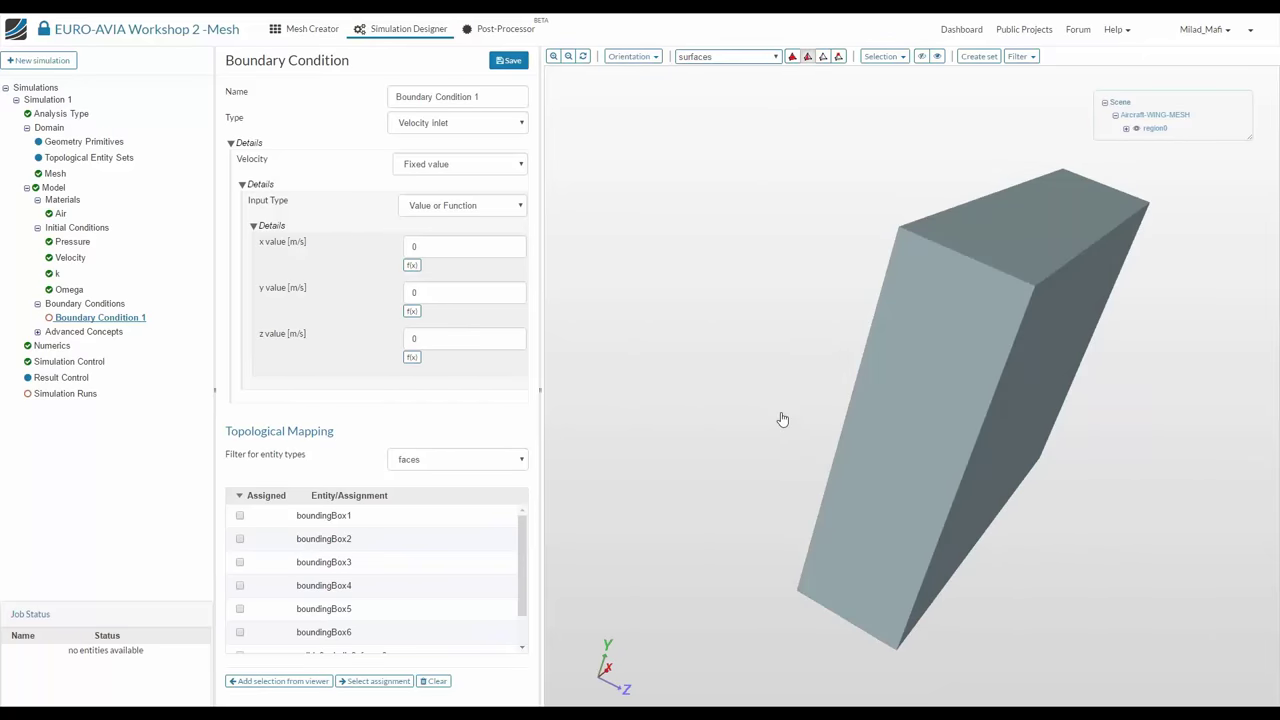
{"action": "left_click_drag", "start_coordinate": [780, 420], "coordinate": [945, 259]}
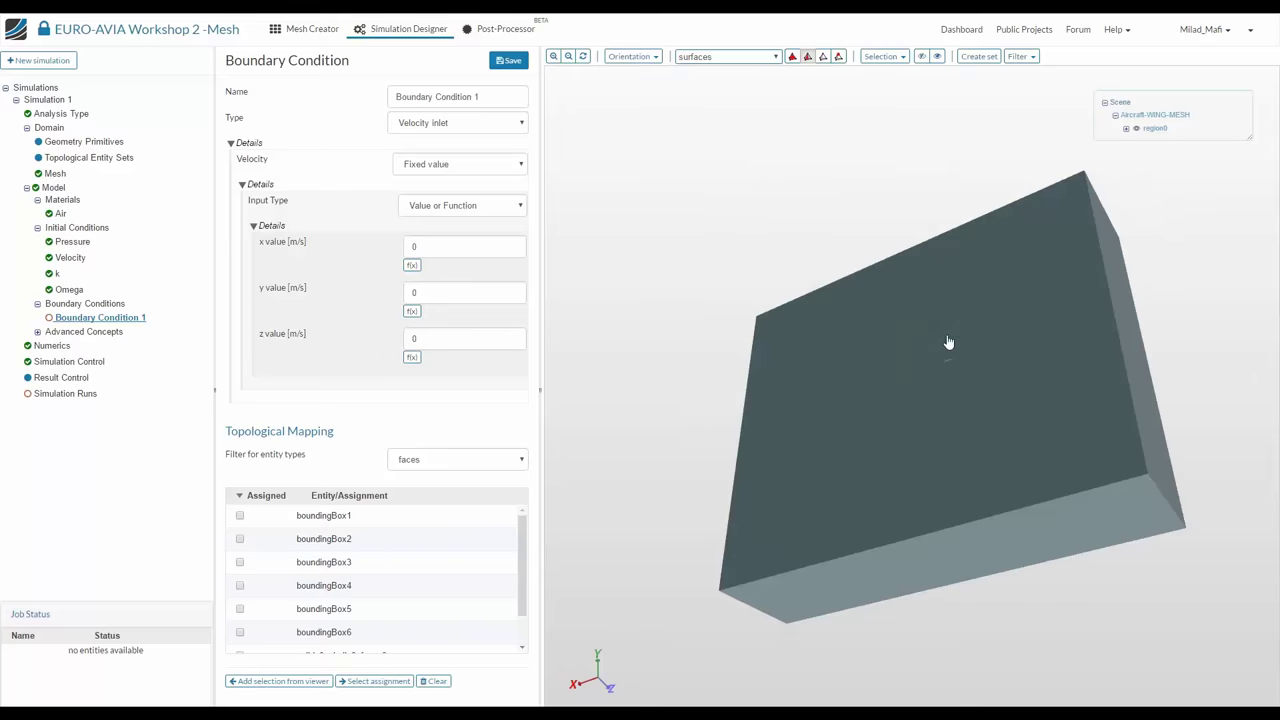
{"action": "left_click_drag", "start_coordinate": [949, 343], "coordinate": [923, 506]}
{"action": "left_click", "coordinate": [934, 506]}
{"action": "left_click_drag", "start_coordinate": [924, 299], "coordinate": [820, 190]}
{"action": "left_click", "coordinate": [937, 197]}
{"action": "left_click", "coordinate": [937, 197]}
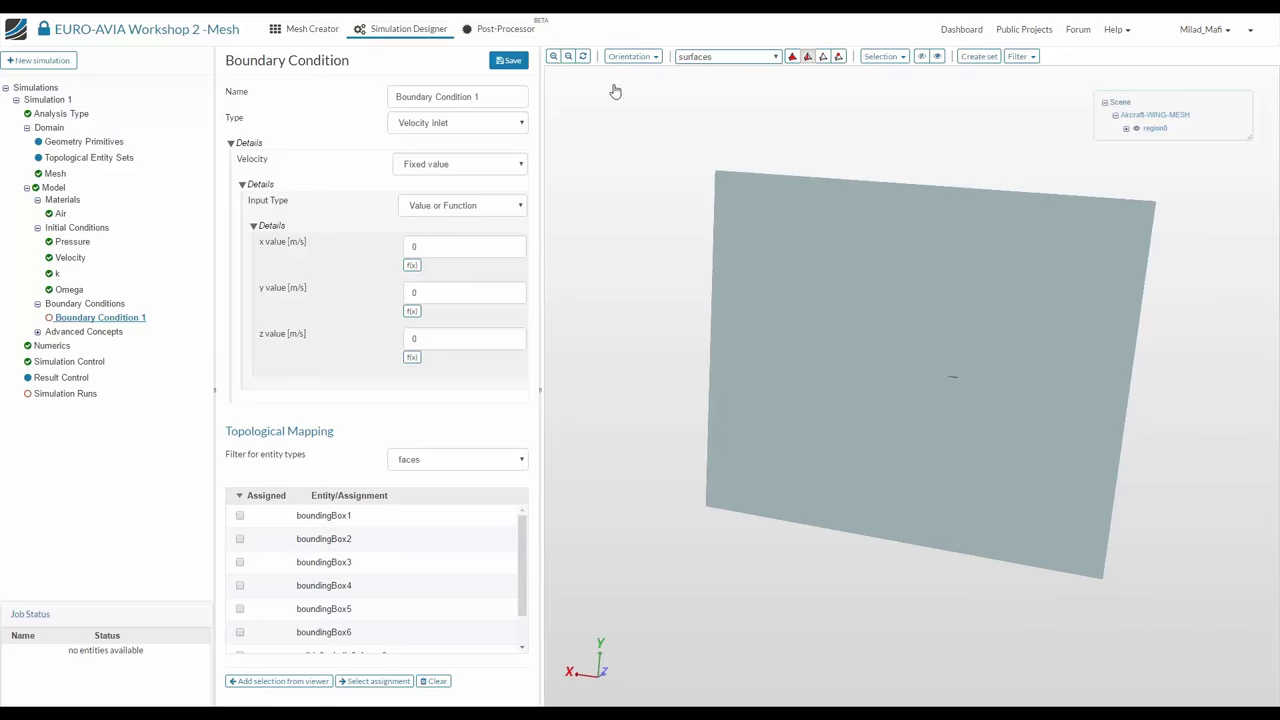
{"action": "left_click", "coordinate": [629, 57]}
{"action": "left_click", "coordinate": [634, 92]}
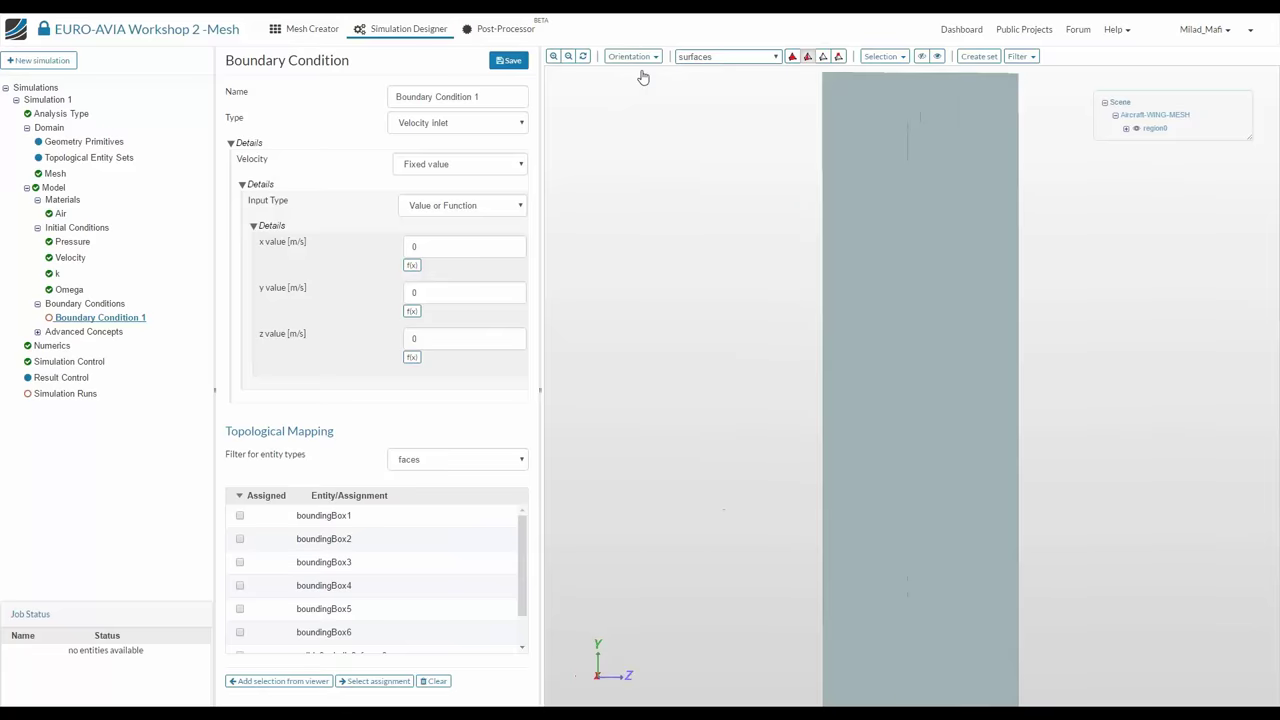
{"action": "left_click", "coordinate": [631, 57]}
{"action": "left_click", "coordinate": [633, 158]}
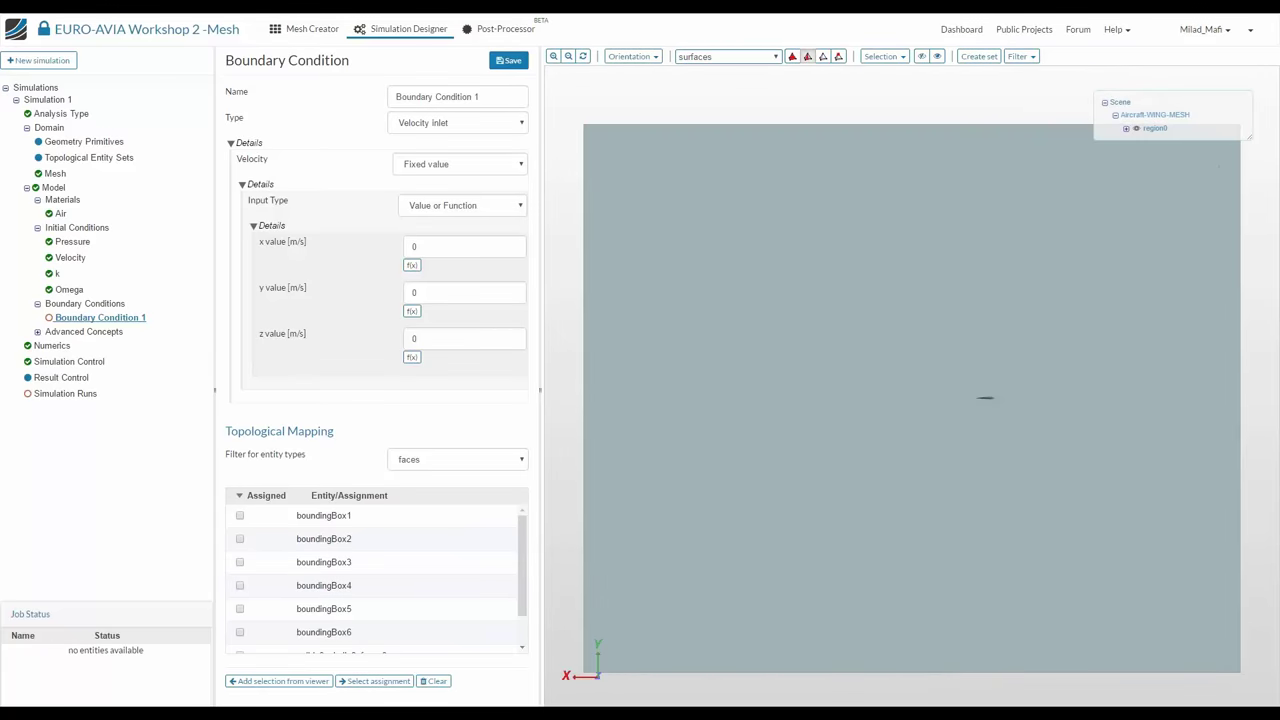
{"action": "mouse_move", "coordinate": [1232, 398]}
{"action": "left_mouse_down"}
{"action": "mouse_move", "coordinate": [1115, 399]}
{"action": "mouse_move", "coordinate": [1122, 408]}
{"action": "left_mouse_up"}
{"action": "left_click_drag", "start_coordinate": [698, 134], "coordinate": [707, 119]}
{"action": "mouse_move", "coordinate": [731, 139]}
{"action": "left_mouse_down"}
{"action": "mouse_move", "coordinate": [801, 113]}
{"action": "mouse_move", "coordinate": [883, 119]}
{"action": "left_mouse_up"}
{"action": "left_click_drag", "start_coordinate": [926, 130], "coordinate": [937, 117]}
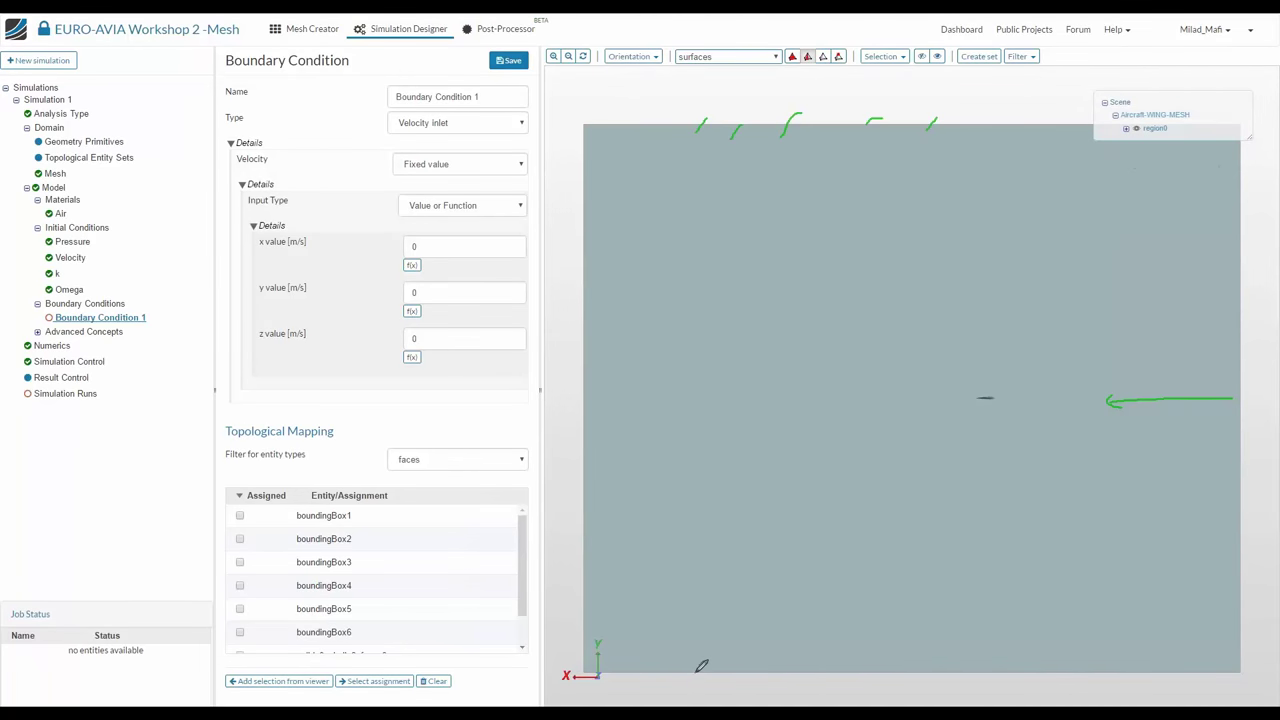
{"action": "left_click_drag", "start_coordinate": [692, 671], "coordinate": [735, 701]}
{"action": "mouse_move", "coordinate": [778, 671]}
{"action": "left_mouse_down"}
{"action": "mouse_move", "coordinate": [800, 686]}
{"action": "mouse_move", "coordinate": [835, 669]}
{"action": "left_mouse_up"}
{"action": "left_click_drag", "start_coordinate": [950, 660], "coordinate": [1008, 672]}
{"action": "left_click_drag", "start_coordinate": [1215, 476], "coordinate": [1063, 431]}
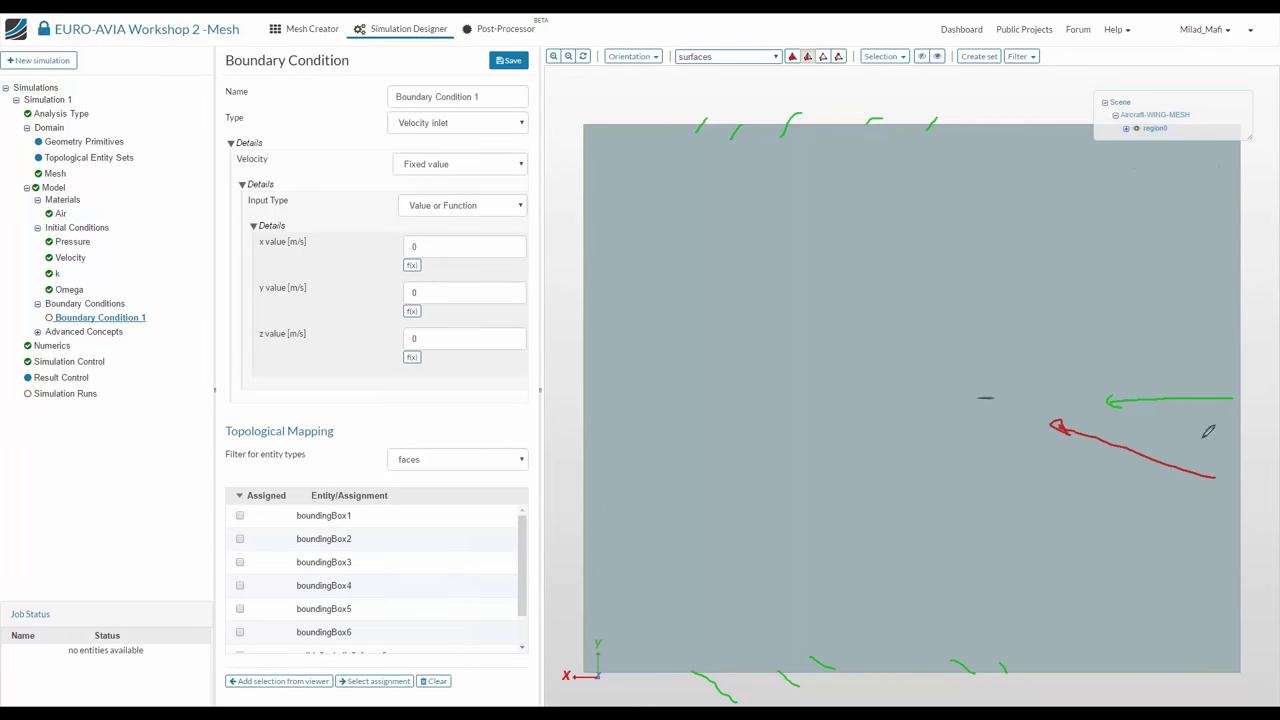
{"action": "mouse_move", "coordinate": [1168, 624]}
{"action": "left_mouse_down"}
{"action": "mouse_move", "coordinate": [984, 567]}
{"action": "mouse_move", "coordinate": [993, 588]}
{"action": "left_mouse_up"}
{"action": "left_click_drag", "start_coordinate": [1000, 566], "coordinate": [977, 566]}
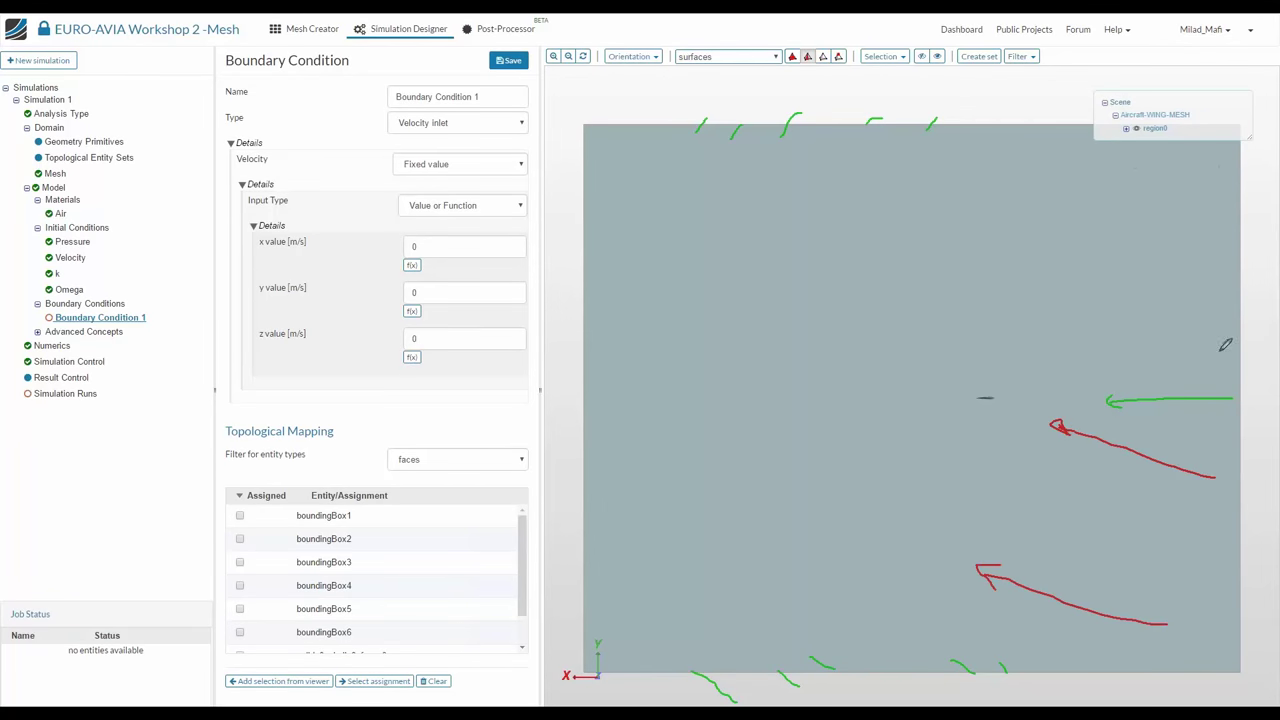
{"action": "left_click_drag", "start_coordinate": [1218, 358], "coordinate": [1131, 320]}
{"action": "mouse_move", "coordinate": [1220, 288]}
{"action": "left_mouse_down"}
{"action": "mouse_move", "coordinate": [1140, 269]}
{"action": "mouse_move", "coordinate": [1136, 279]}
{"action": "left_mouse_up"}
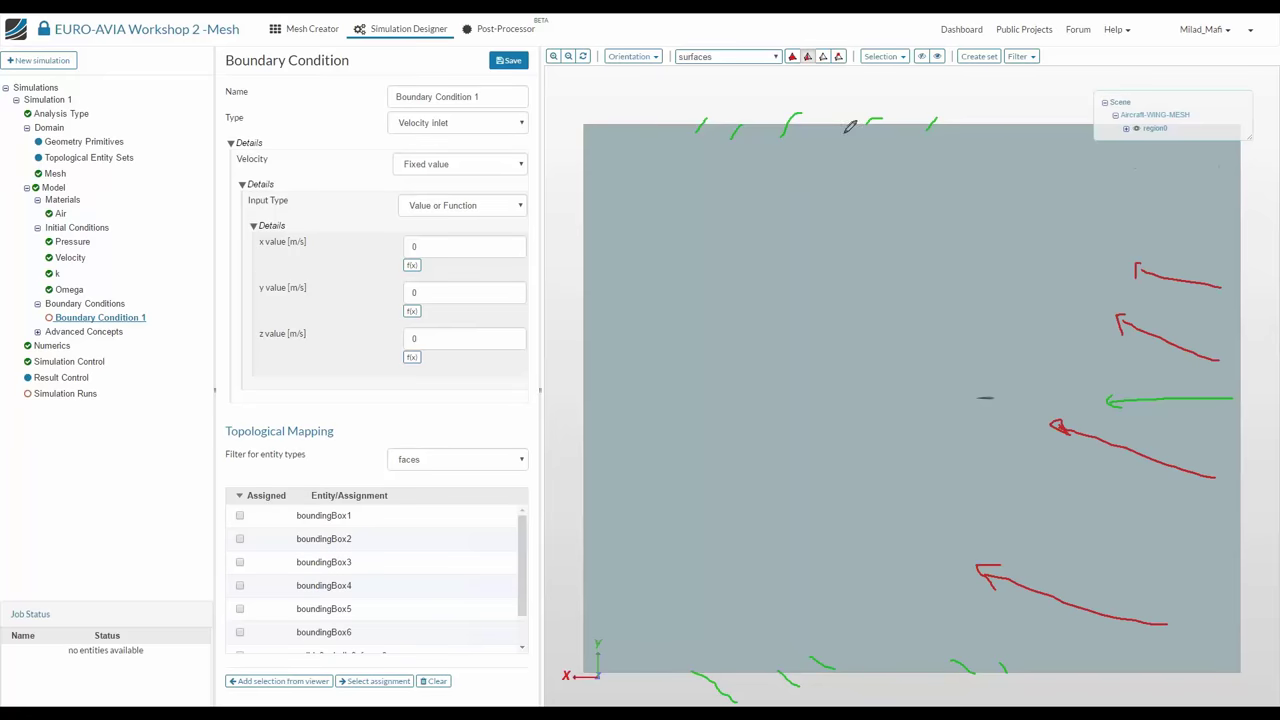
{"action": "left_click_drag", "start_coordinate": [849, 126], "coordinate": [788, 114]}
{"action": "mouse_move", "coordinate": [982, 684]}
{"action": "left_mouse_down"}
{"action": "mouse_move", "coordinate": [890, 655]}
{"action": "mouse_move", "coordinate": [893, 669]}
{"action": "left_mouse_up"}
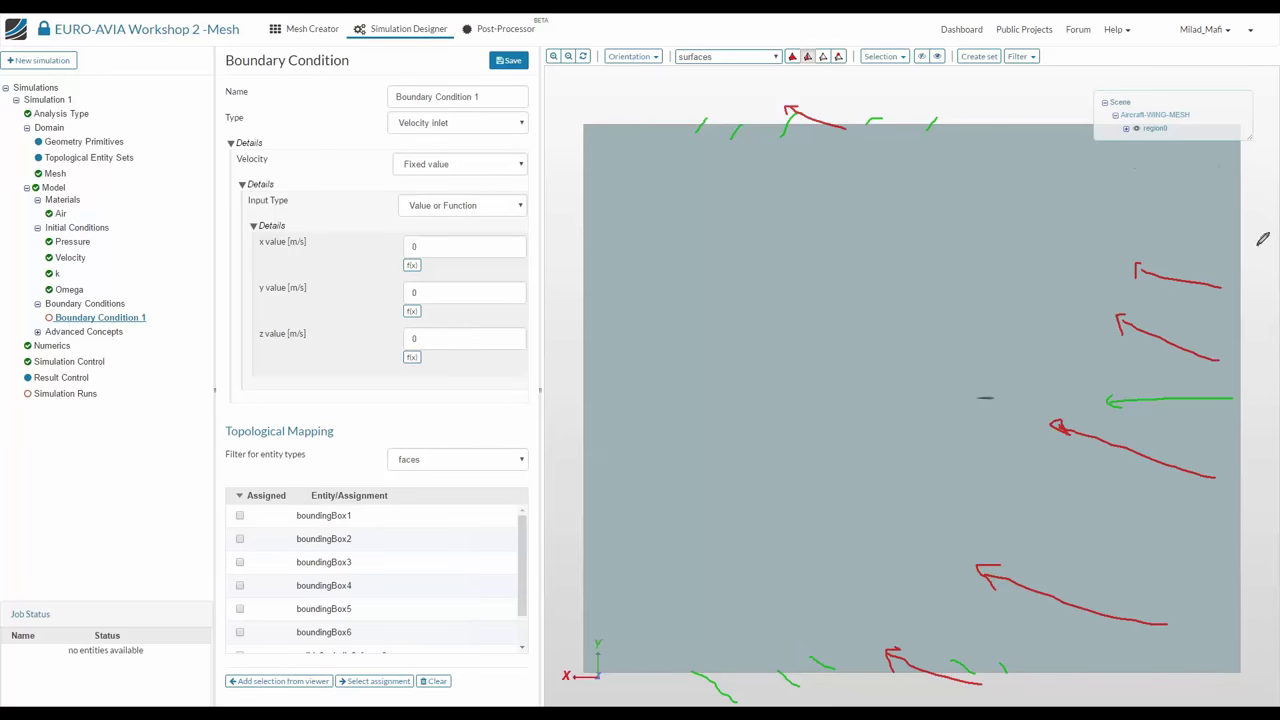
{"action": "left_click_drag", "start_coordinate": [1258, 246], "coordinate": [1240, 246]}
{"action": "left_click_drag", "start_coordinate": [1252, 195], "coordinate": [1248, 202]}
{"action": "left_click_drag", "start_coordinate": [542, 240], "coordinate": [579, 242]}
{"action": "key", "text": "e"}
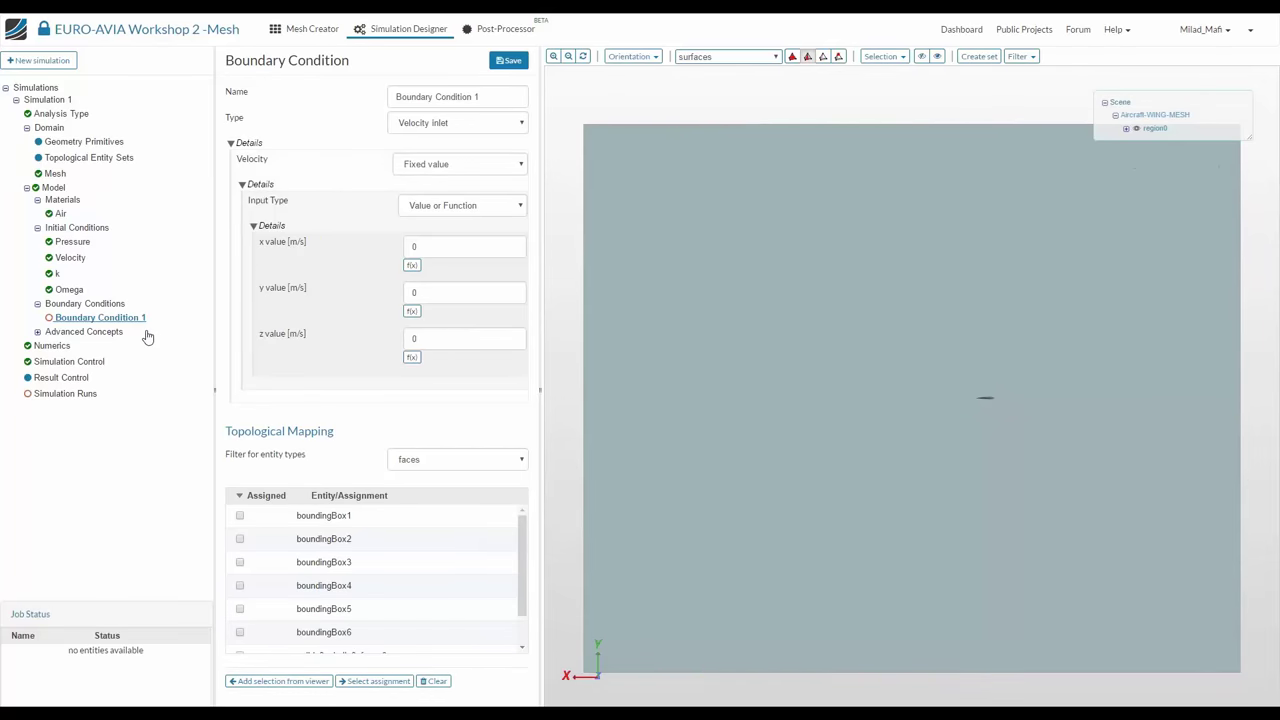
Name the new boundary condition Inlet-Outlet and set its type to Custom
{"action": "triple_click", "coordinate": [508, 96]}
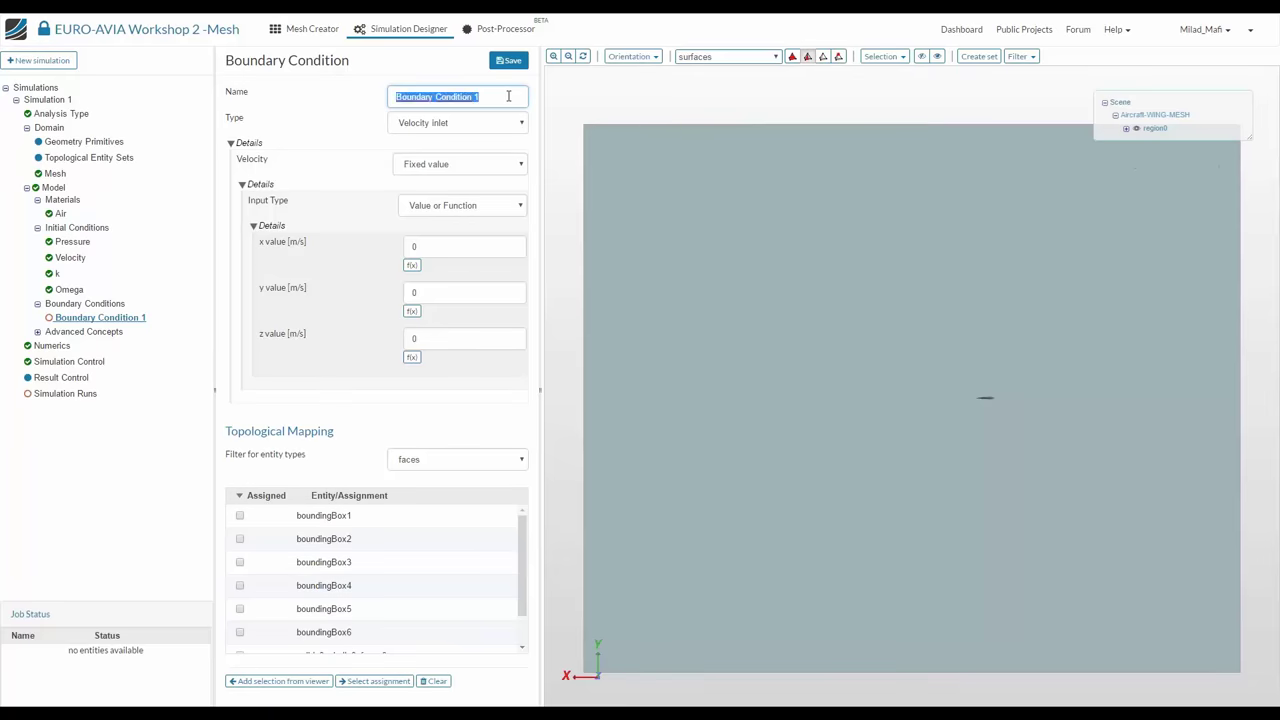
{"action": "type", "text": "inlet-Outlet"}
{"action": "left_click", "coordinate": [480, 122]}
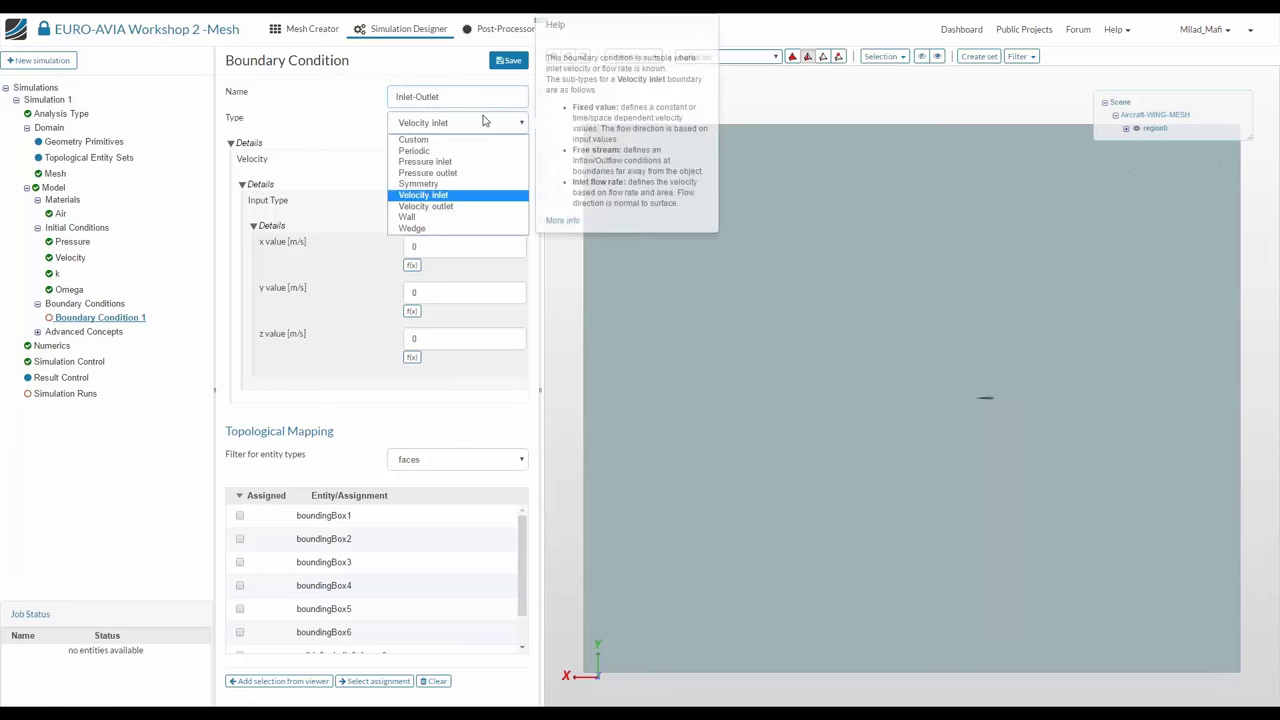
{"action": "left_click", "coordinate": [466, 135]}
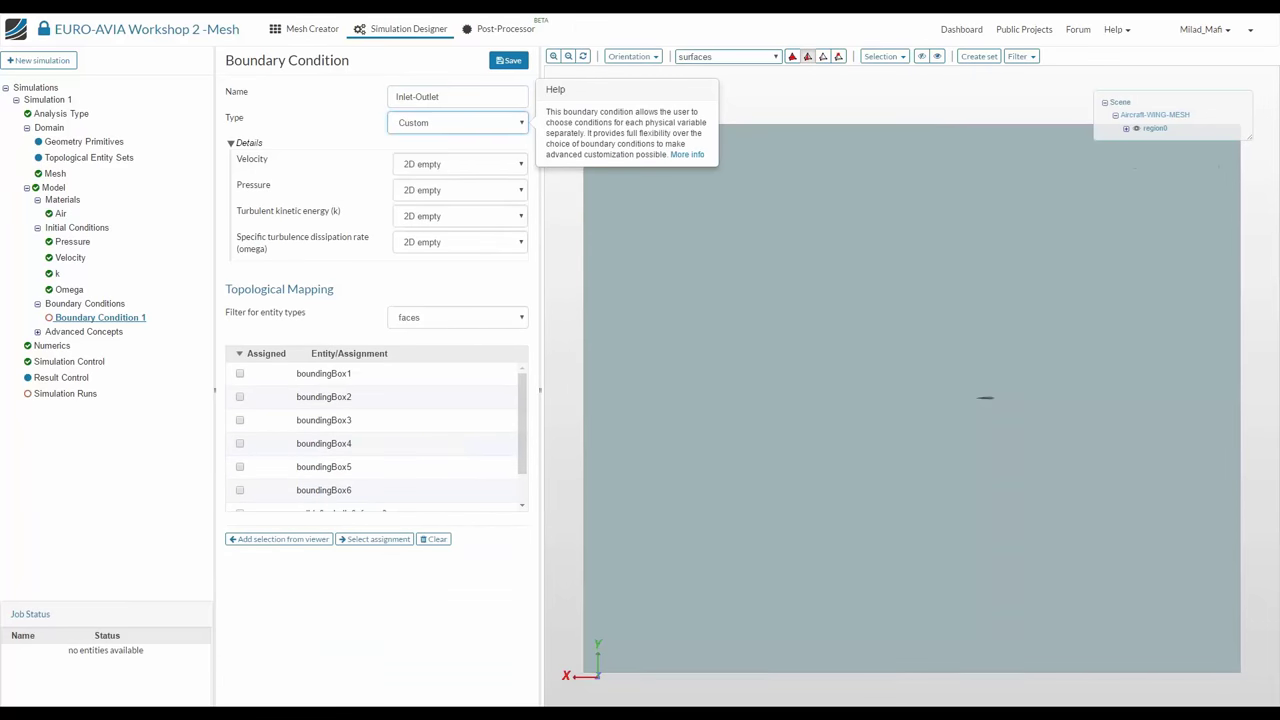
Set the Inlet-Outlet velocity condition to Inlet-outlet with inlet values 68.94 m/s in x and 12.16 m/s in y, and save it
{"action": "left_click", "coordinate": [444, 166]}
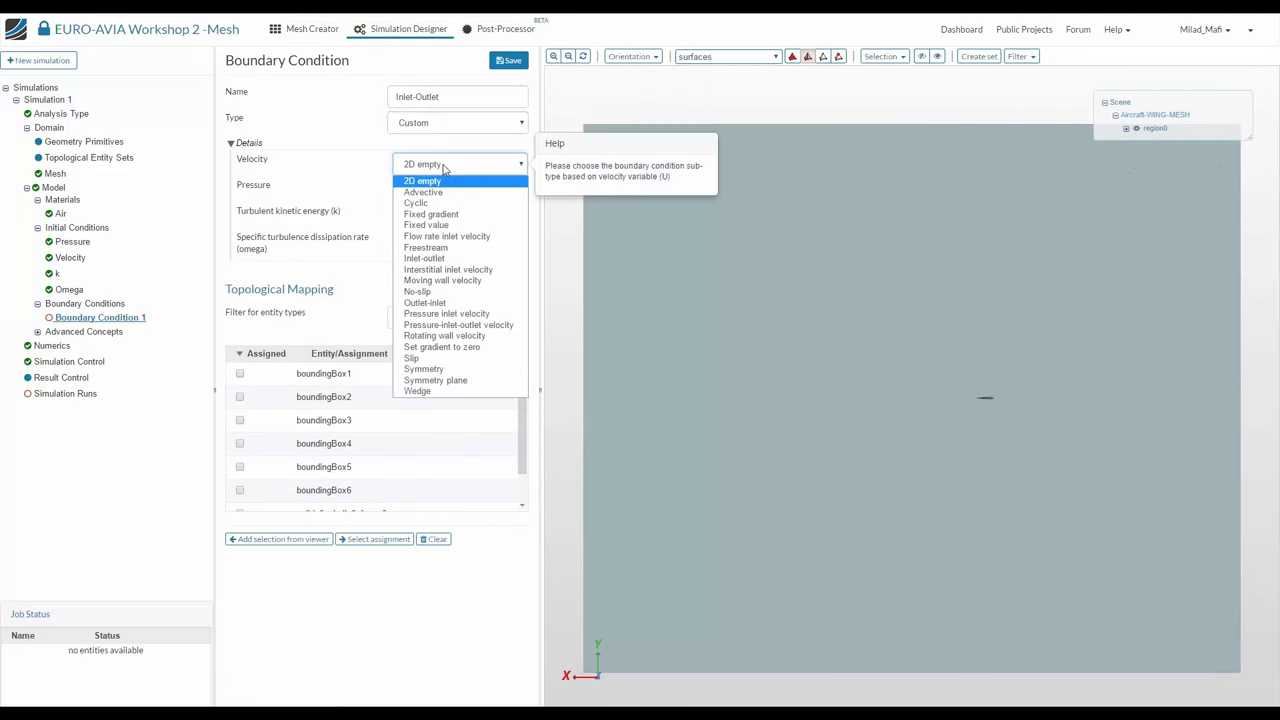
{"action": "left_click", "coordinate": [447, 260]}
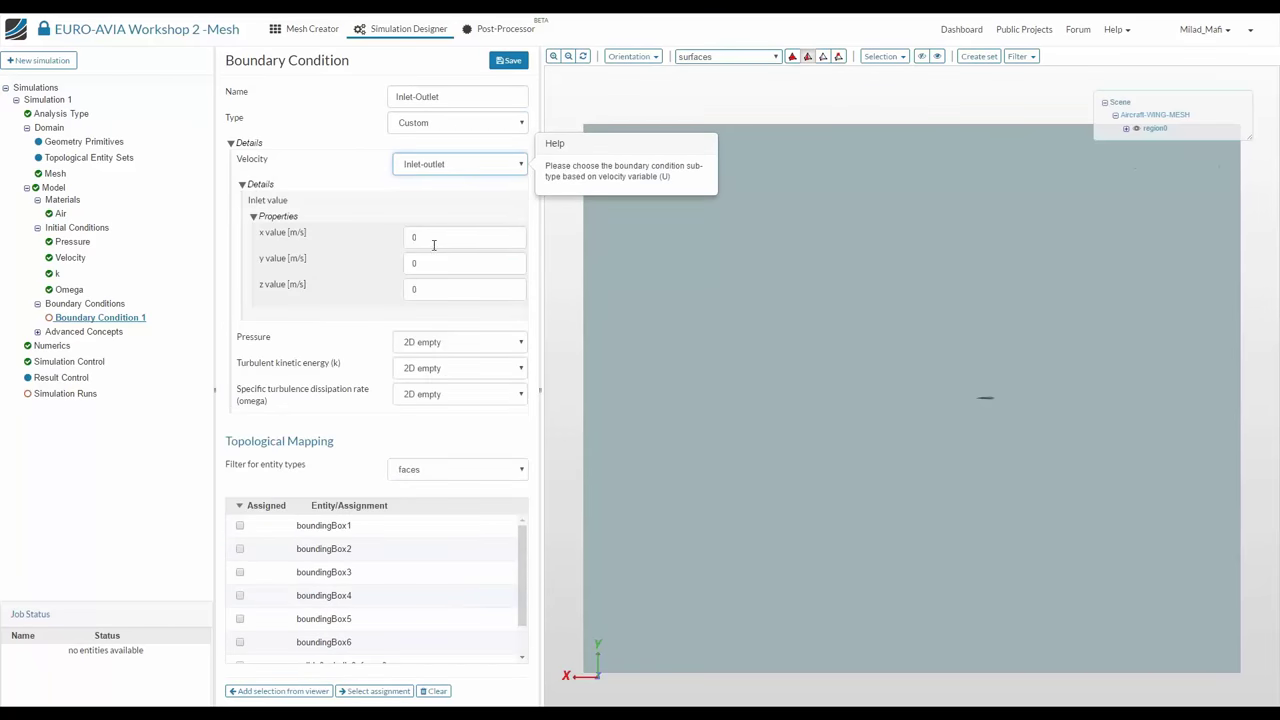
{"action": "double_click", "coordinate": [434, 234]}
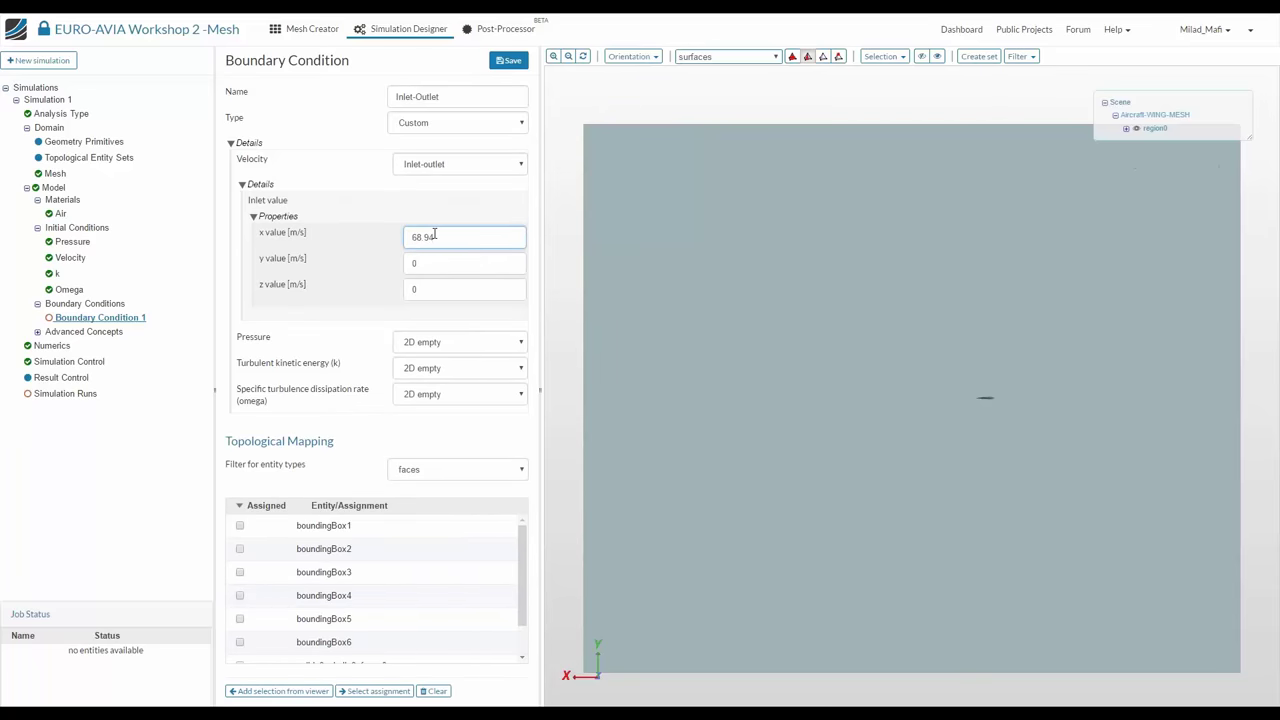
{"action": "key", "text": "Tab"}
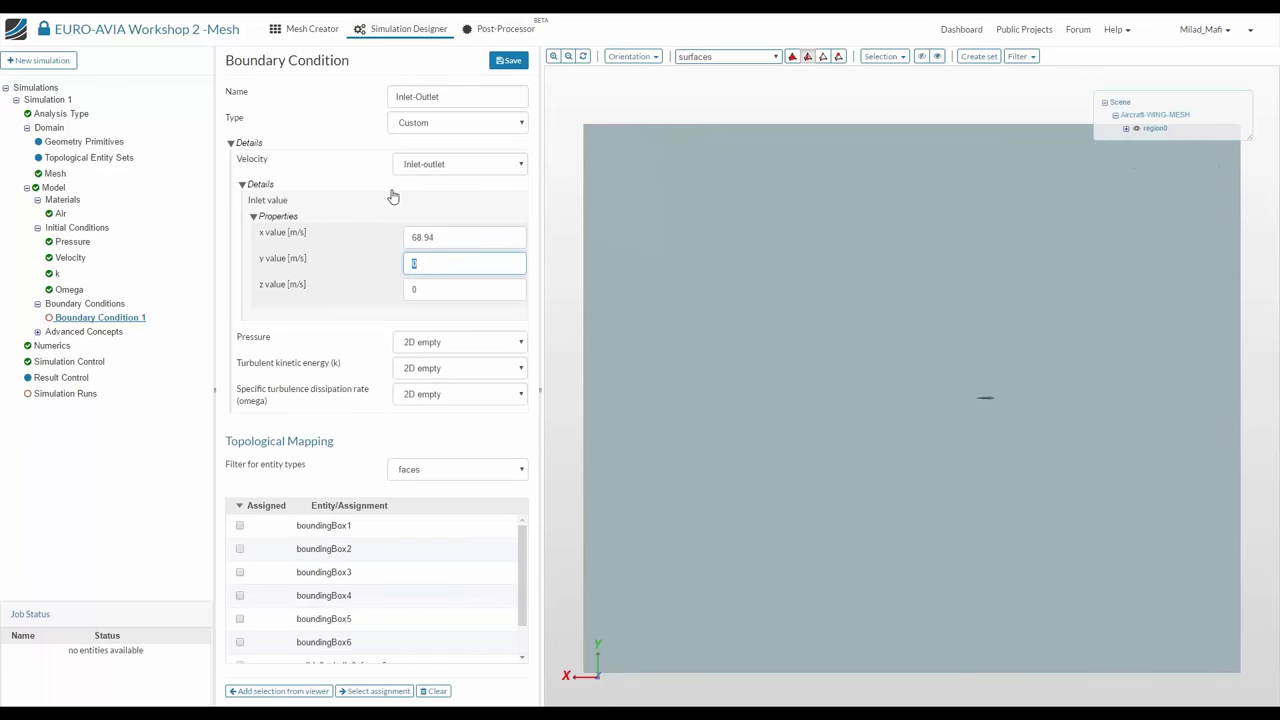
{"action": "type", "text": "12.16"}
{"action": "key", "text": "Tab"}
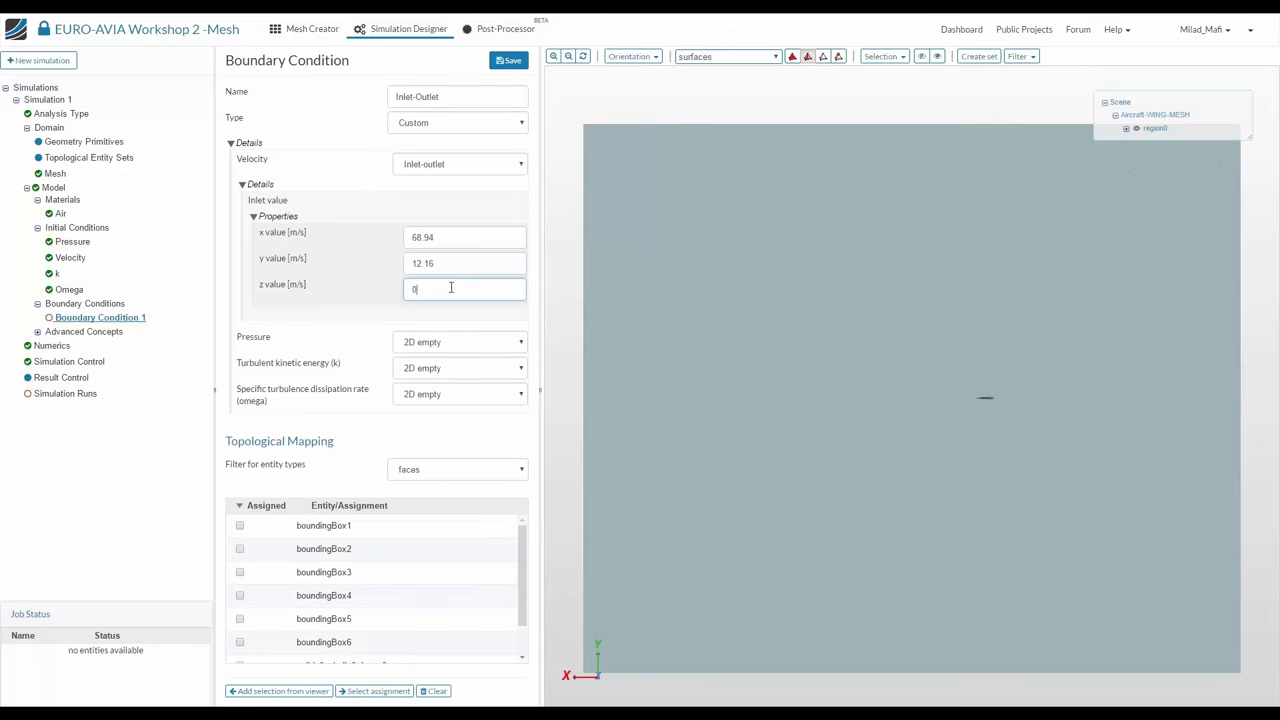
{"action": "left_click", "coordinate": [509, 60]}
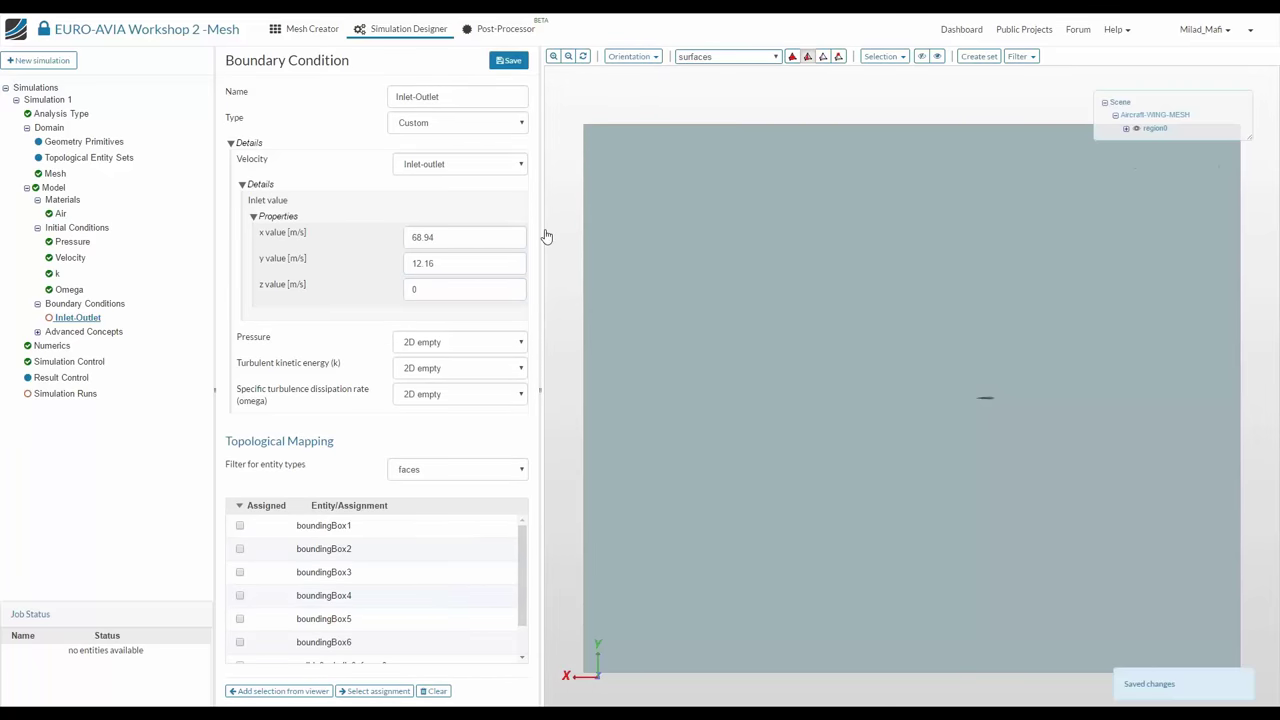
Set the Inlet-Outlet pressure condition to Set gradient to zero and the omega condition to Fixed value
{"action": "left_click", "coordinate": [424, 345]}
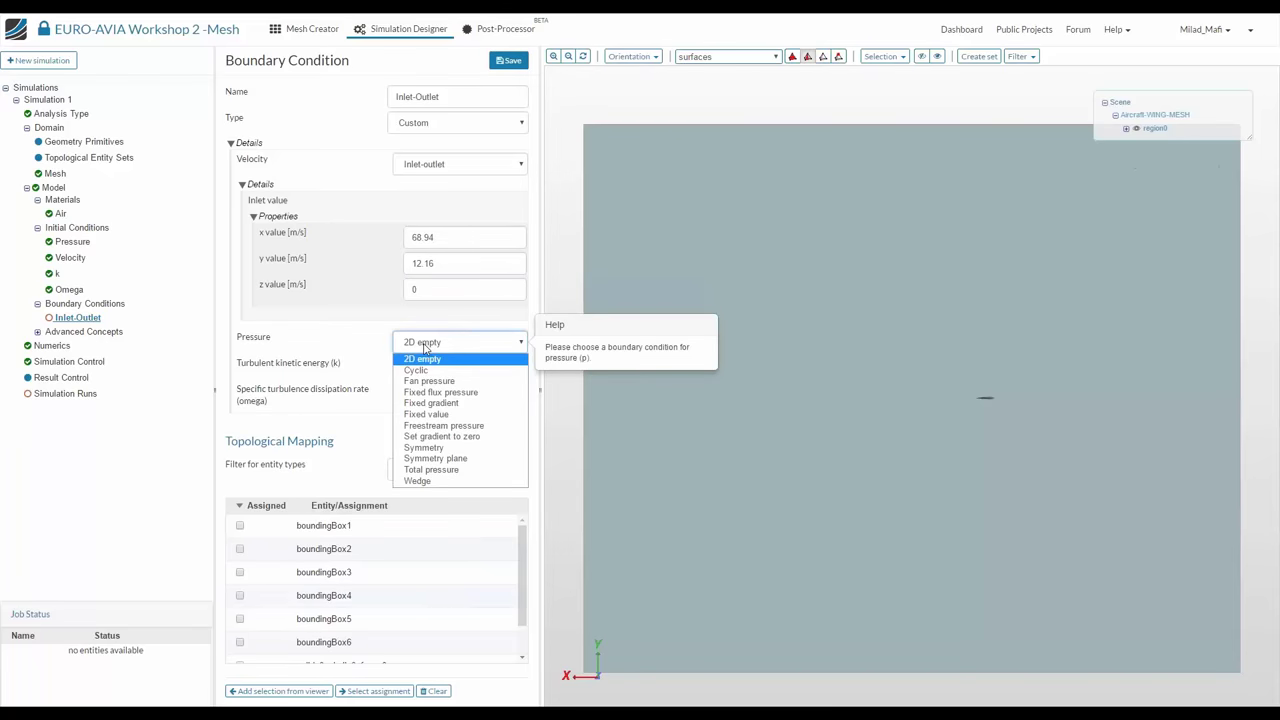
{"action": "left_click", "coordinate": [434, 437]}
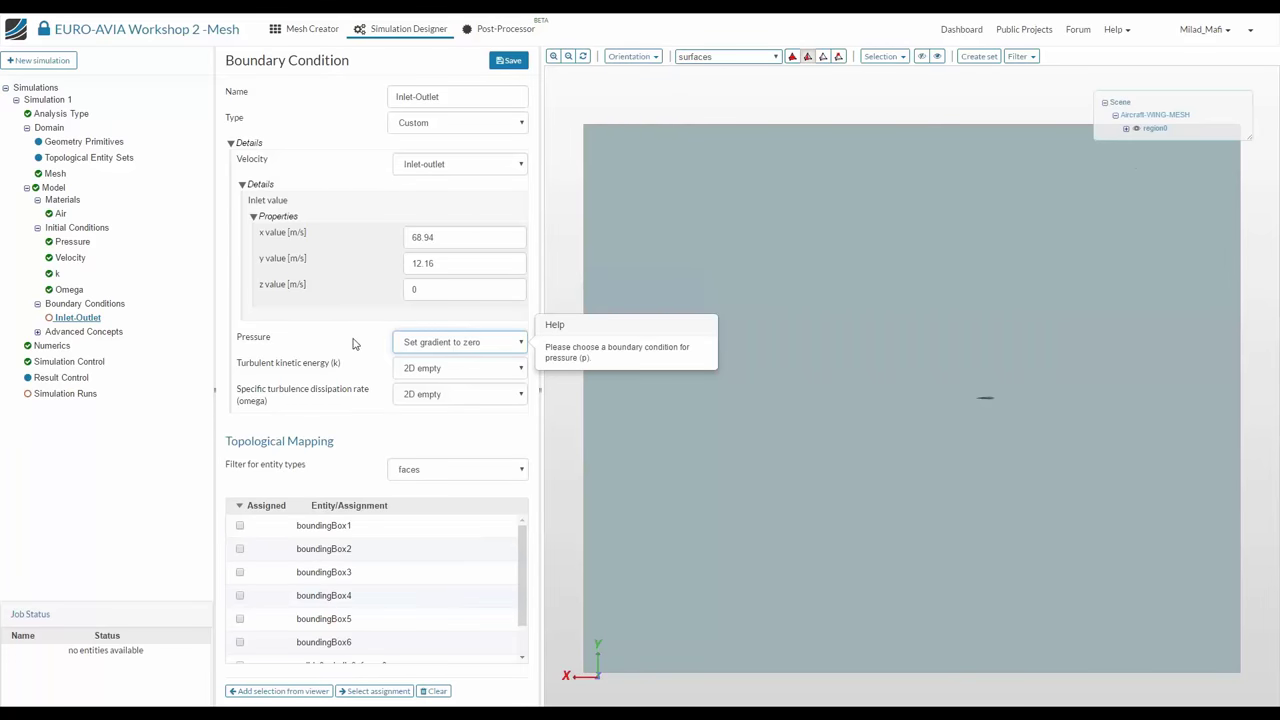
{"action": "left_click", "coordinate": [409, 398]}
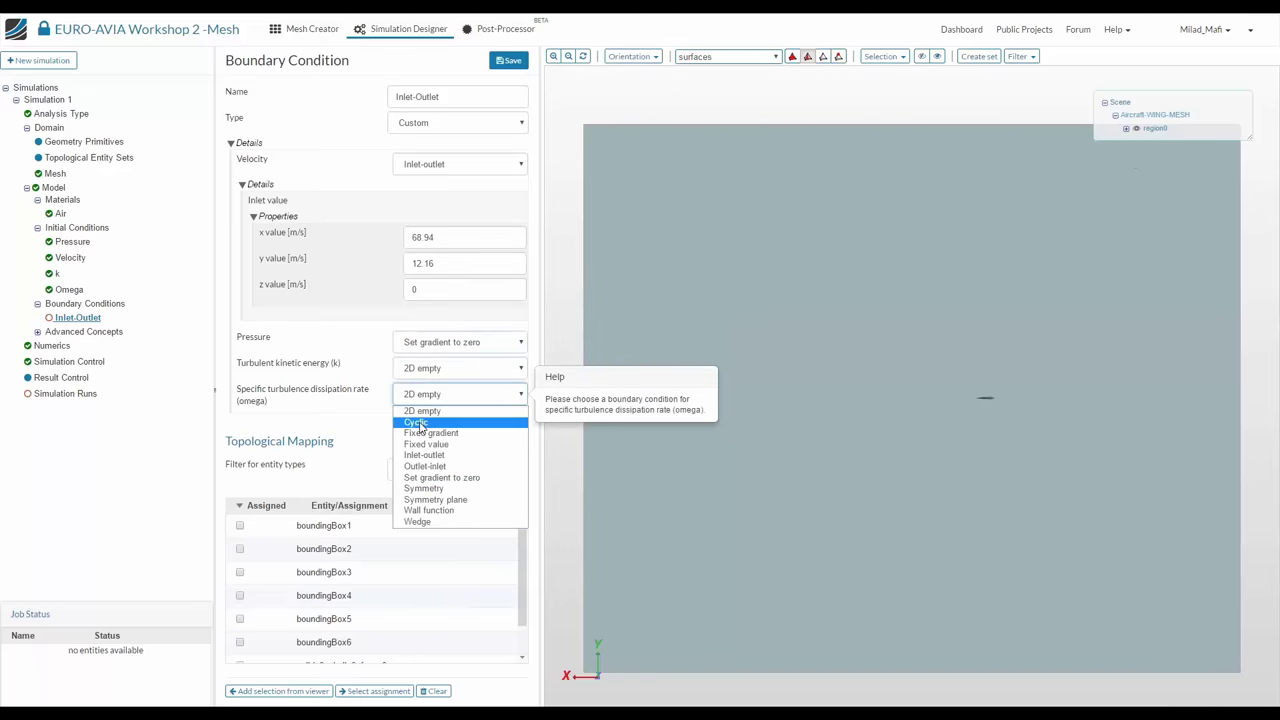
{"action": "left_click", "coordinate": [430, 428]}
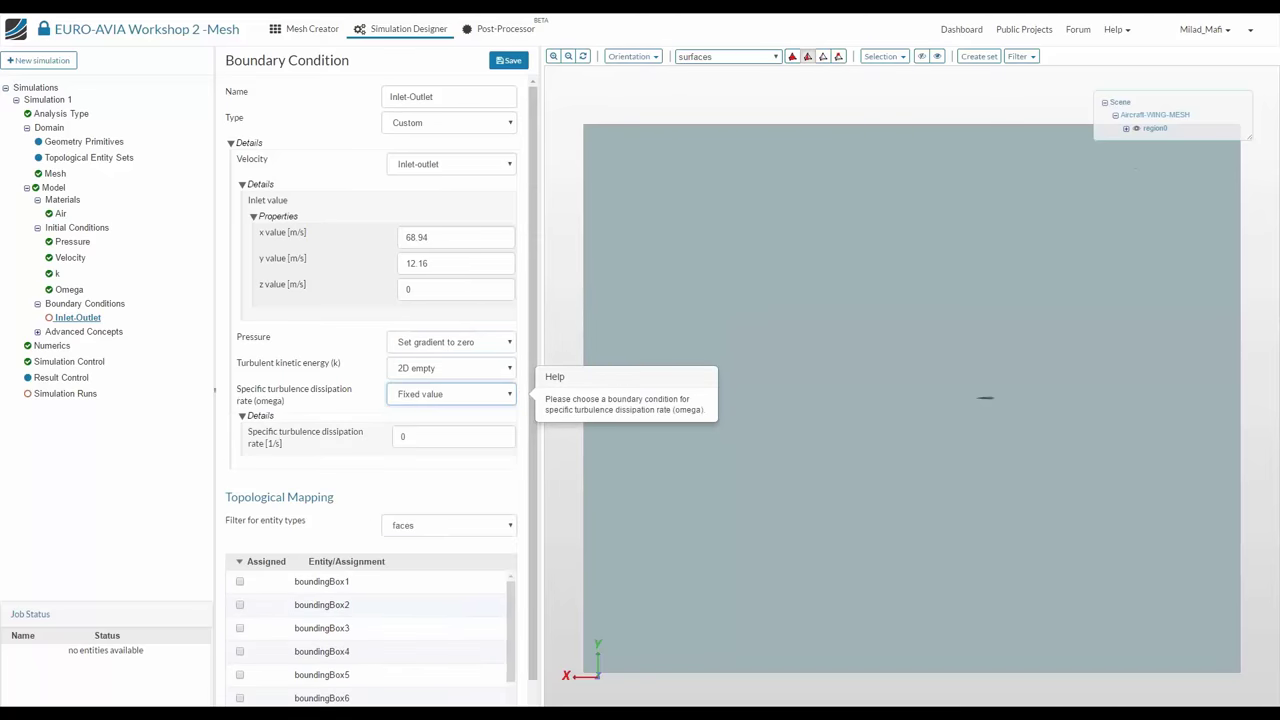
Set the turbulent kinetic energy to a fixed value of 0.00037 m²/s² and the specific turbulence dissipation rate to 3.375 1/s
{"action": "left_click", "coordinate": [421, 372]}
{"action": "left_click", "coordinate": [423, 409]}
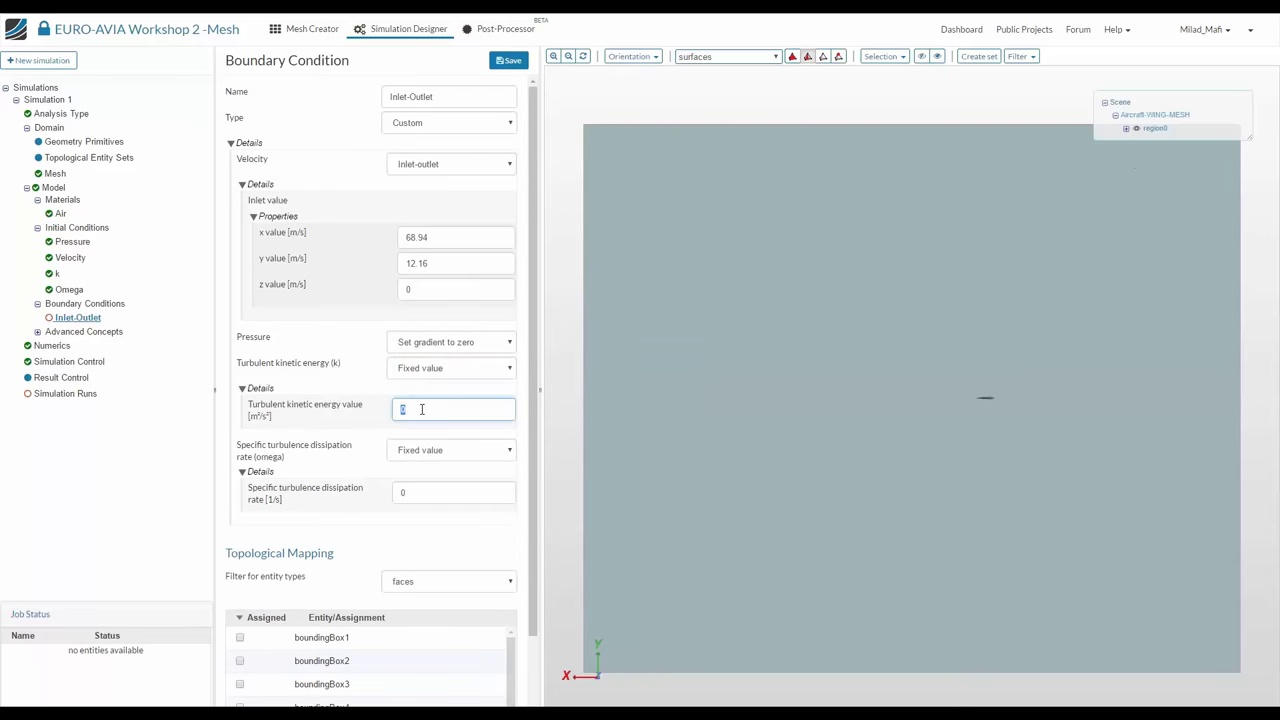
{"action": "type", "text": "0.00037"}
{"action": "key", "text": "Tab"}
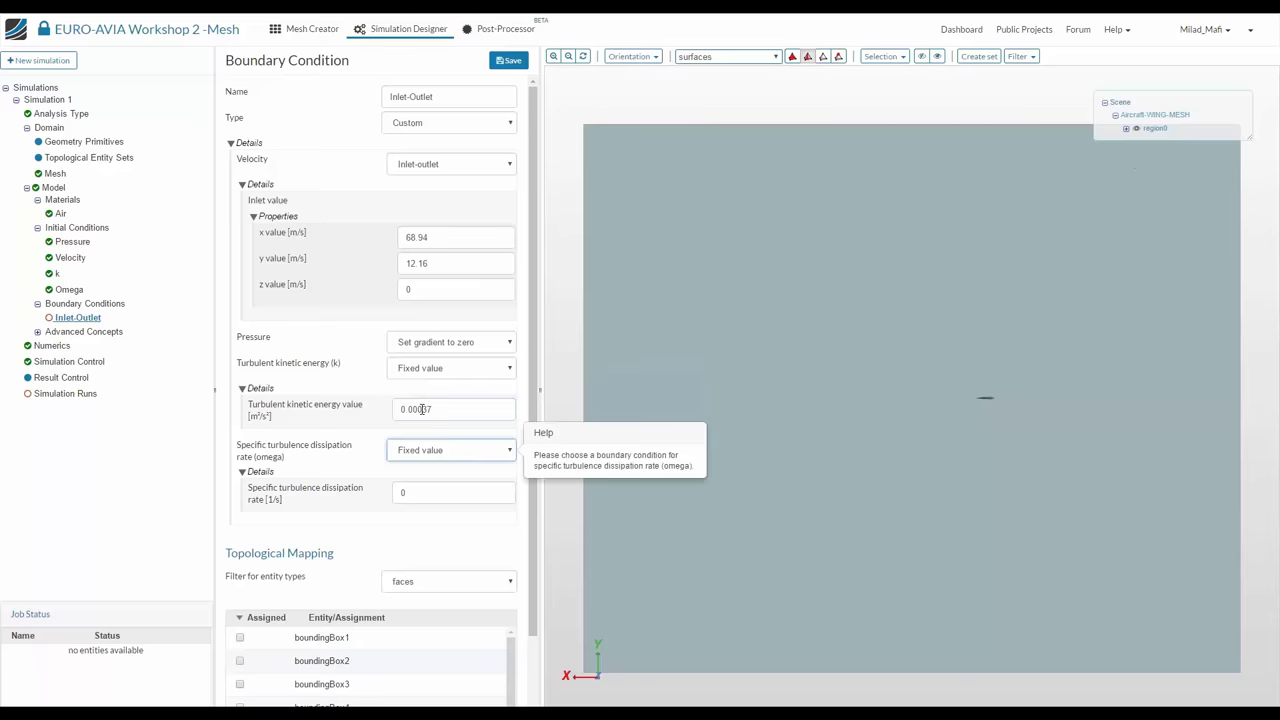
{"action": "left_click", "coordinate": [420, 494]}
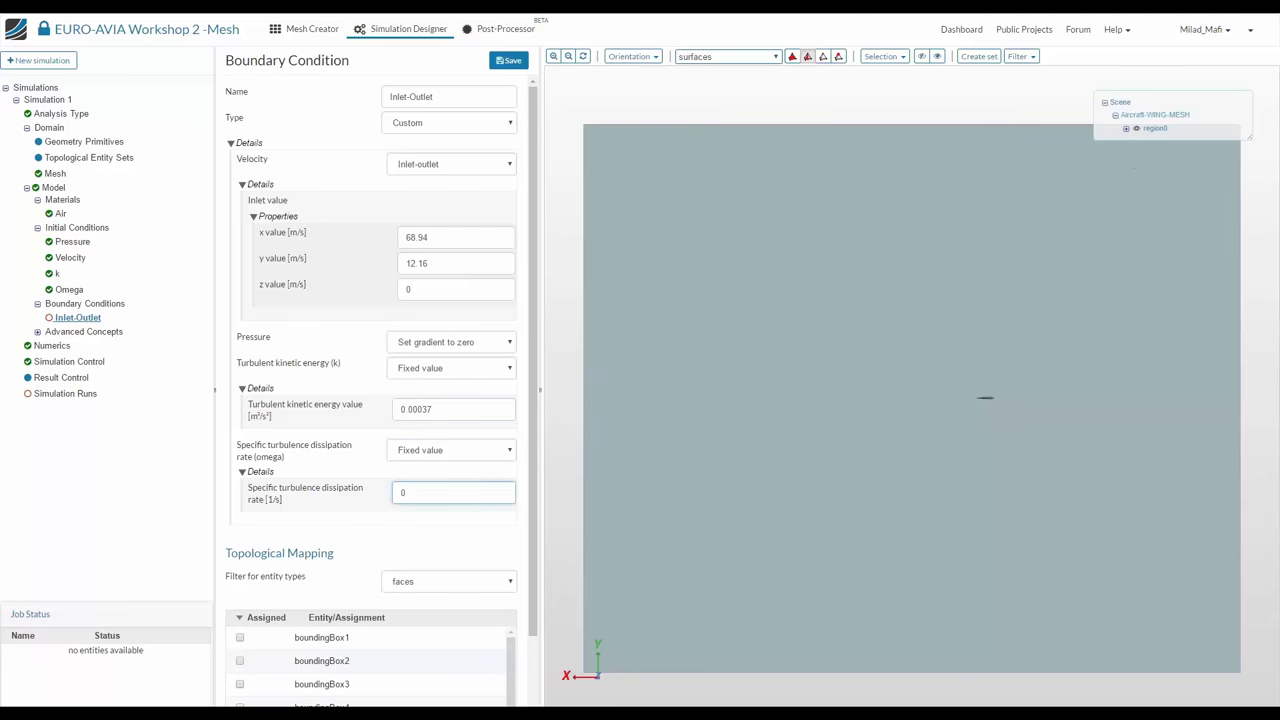
{"action": "key", "text": "BackSpace"}
{"action": "type", "text": "3.375"}
Assign the four domain faces boundingBox1 to boundingBox4 to the Inlet-Outlet boundary condition and save it
{"action": "left_click_drag", "start_coordinate": [860, 300], "coordinate": [889, 183]}
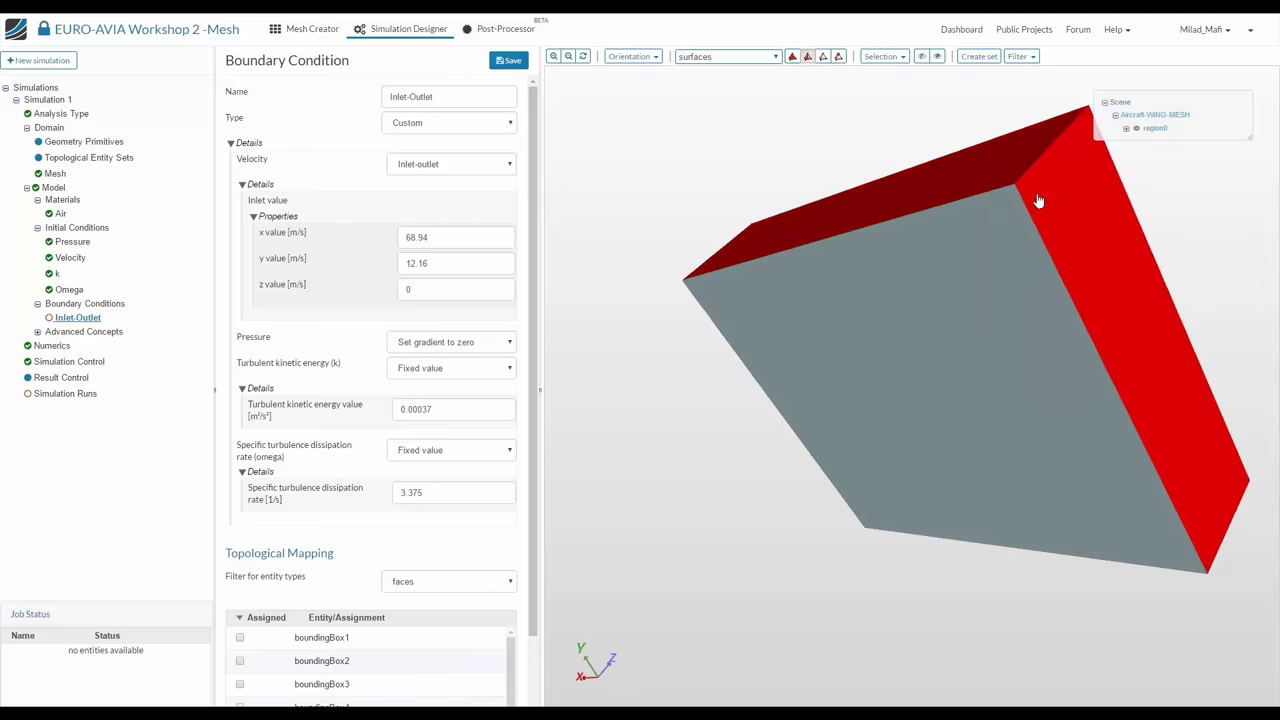
{"action": "left_click_drag", "start_coordinate": [1020, 194], "coordinate": [797, 451]}
{"action": "left_click", "coordinate": [913, 307]}
{"action": "scroll", "coordinate": [467, 527], "scroll_direction": "down", "scroll_amount": 1}
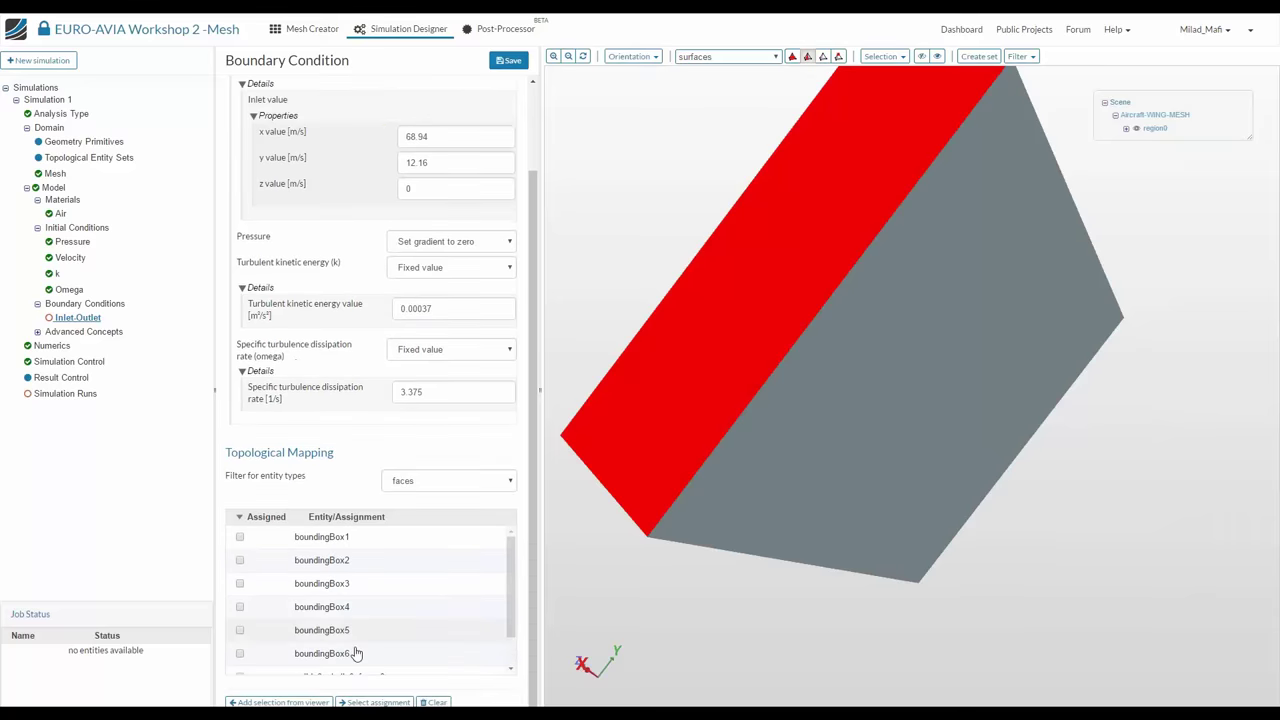
{"action": "left_click", "coordinate": [279, 700]}
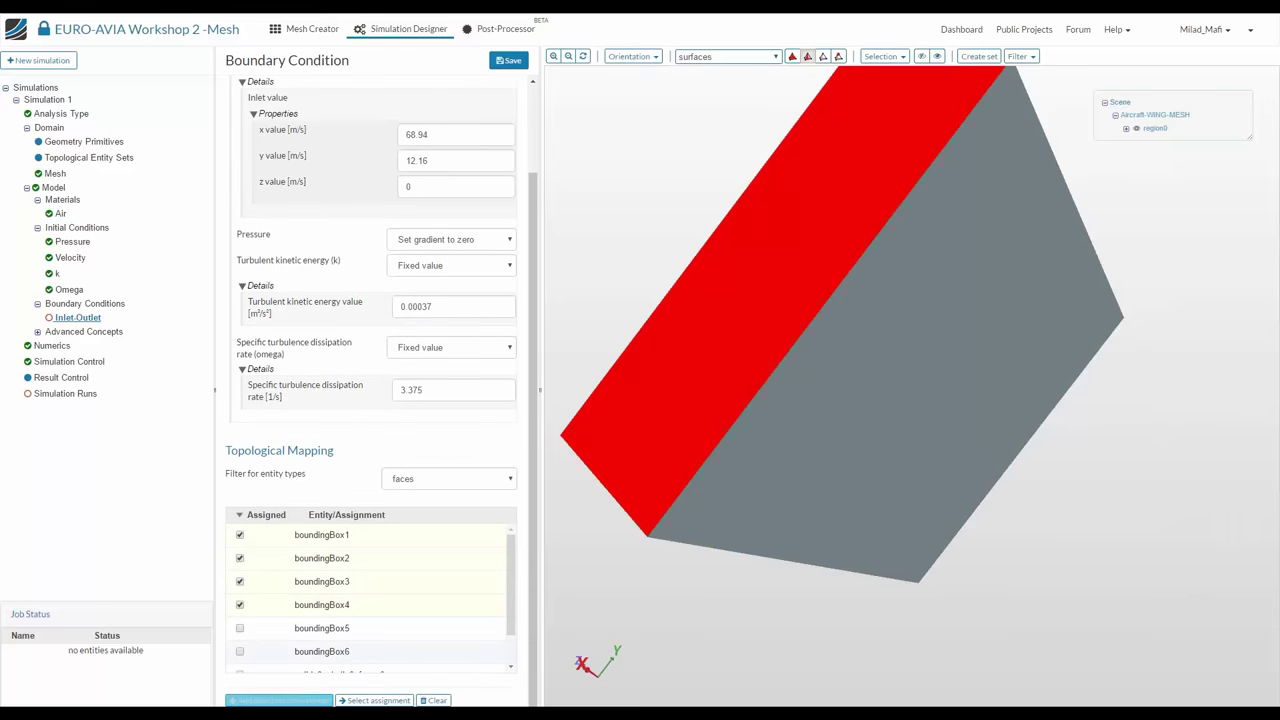
{"action": "left_click", "coordinate": [507, 60]}
Create a second boundary condition and name it Symmetry
{"action": "left_click", "coordinate": [90, 305]}
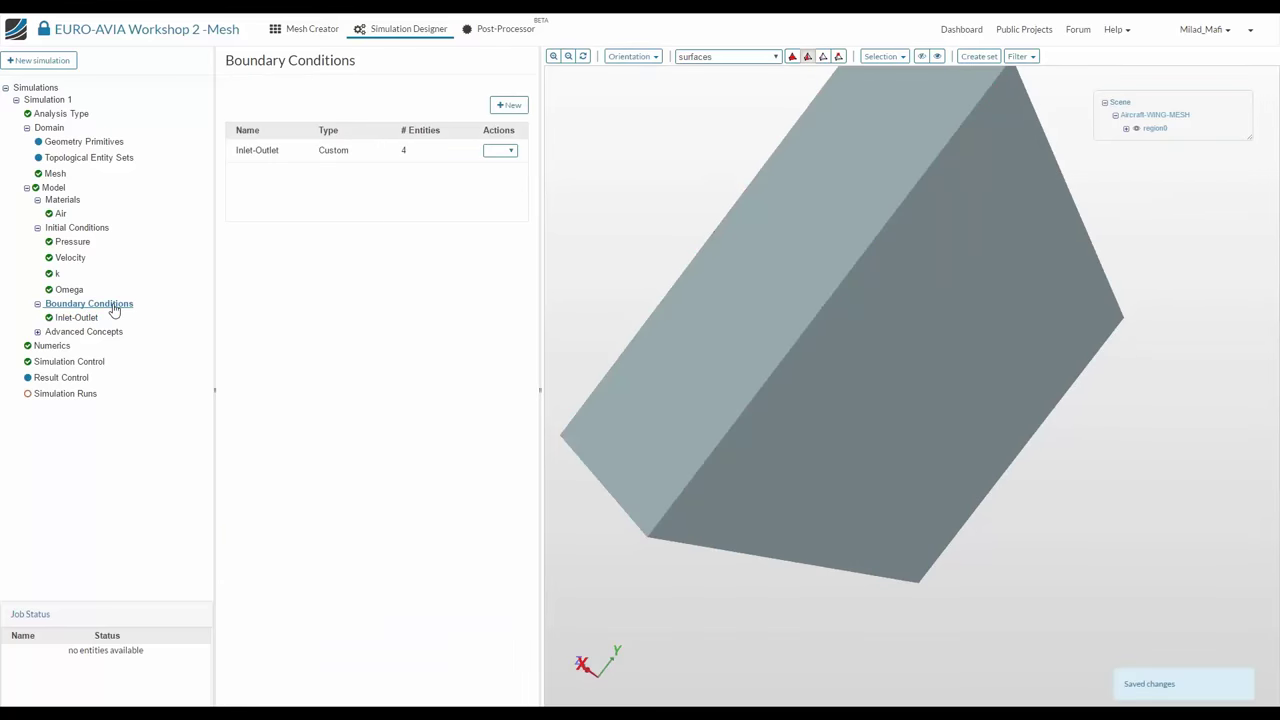
{"action": "left_click", "coordinate": [508, 105]}
{"action": "triple_click", "coordinate": [470, 96]}
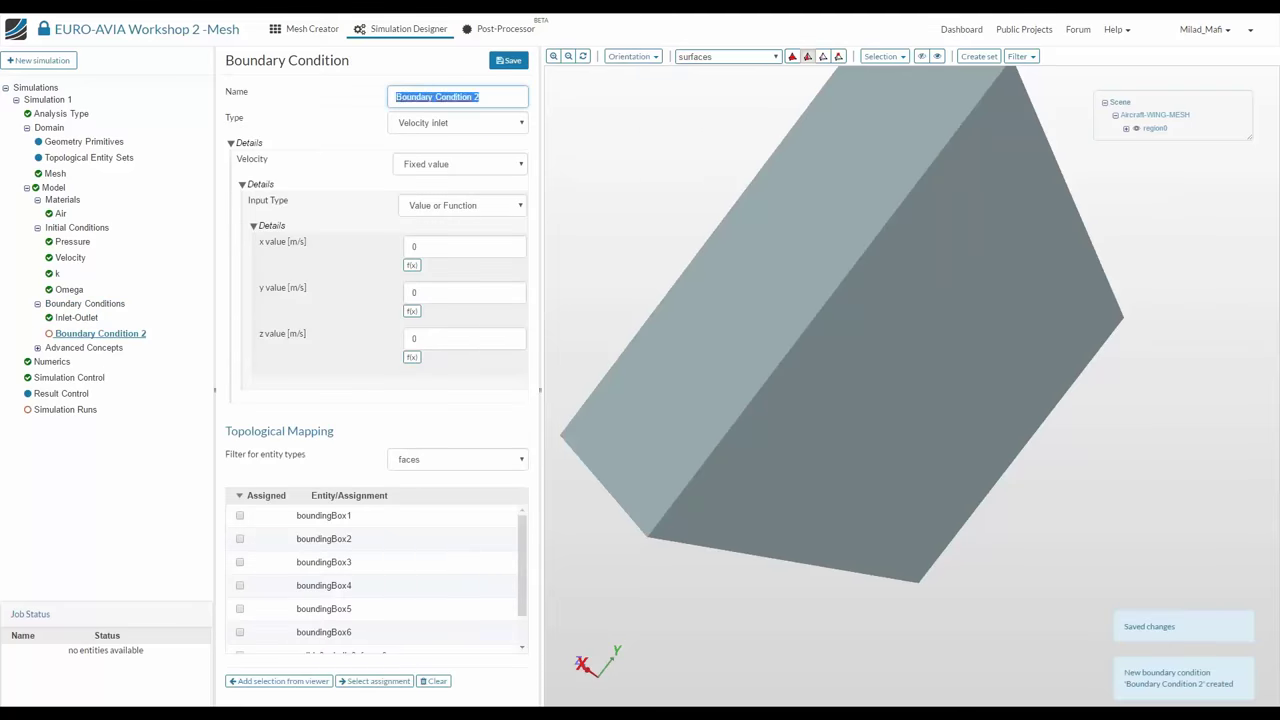
{"action": "type", "text": "Symmetry"}
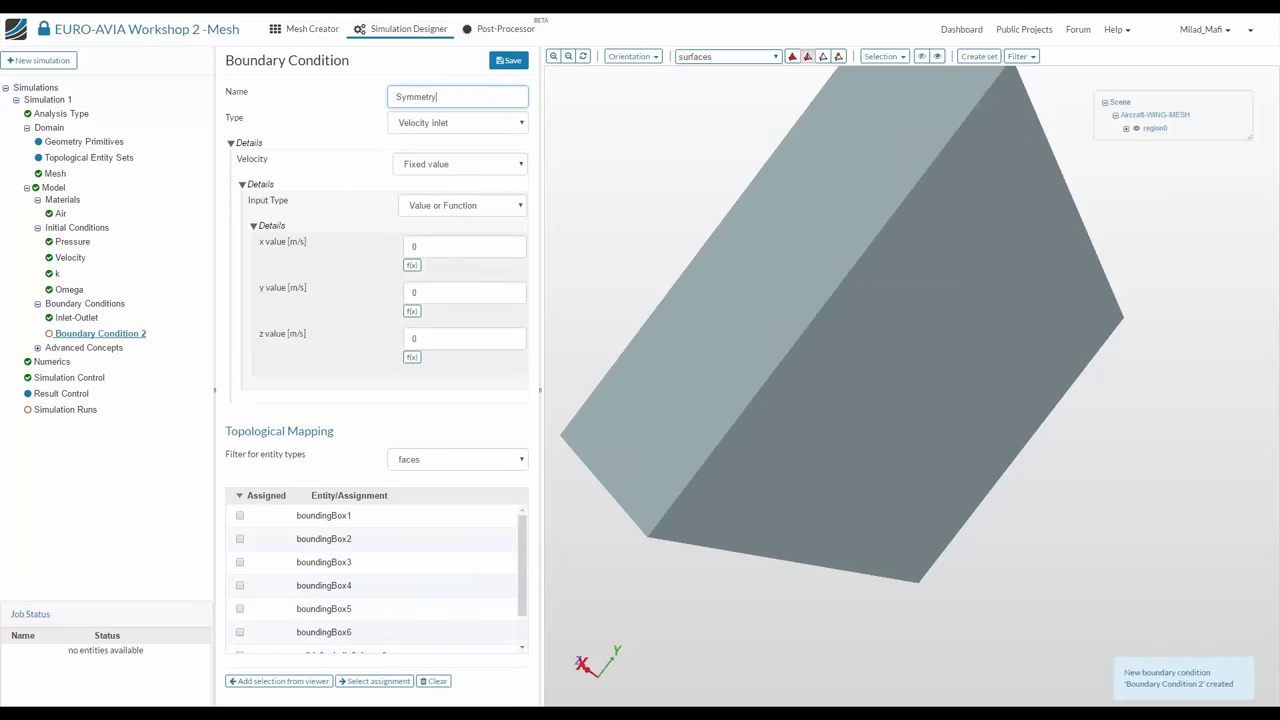
Set the boundary condition's type to Symmetry, assign the wing-root side face boundingBox5 to it, and save the changes
{"action": "left_click_drag", "start_coordinate": [690, 225], "coordinate": [877, 494]}
{"action": "left_click_drag", "start_coordinate": [820, 357], "coordinate": [589, 191]}
{"action": "left_click", "coordinate": [450, 130]}
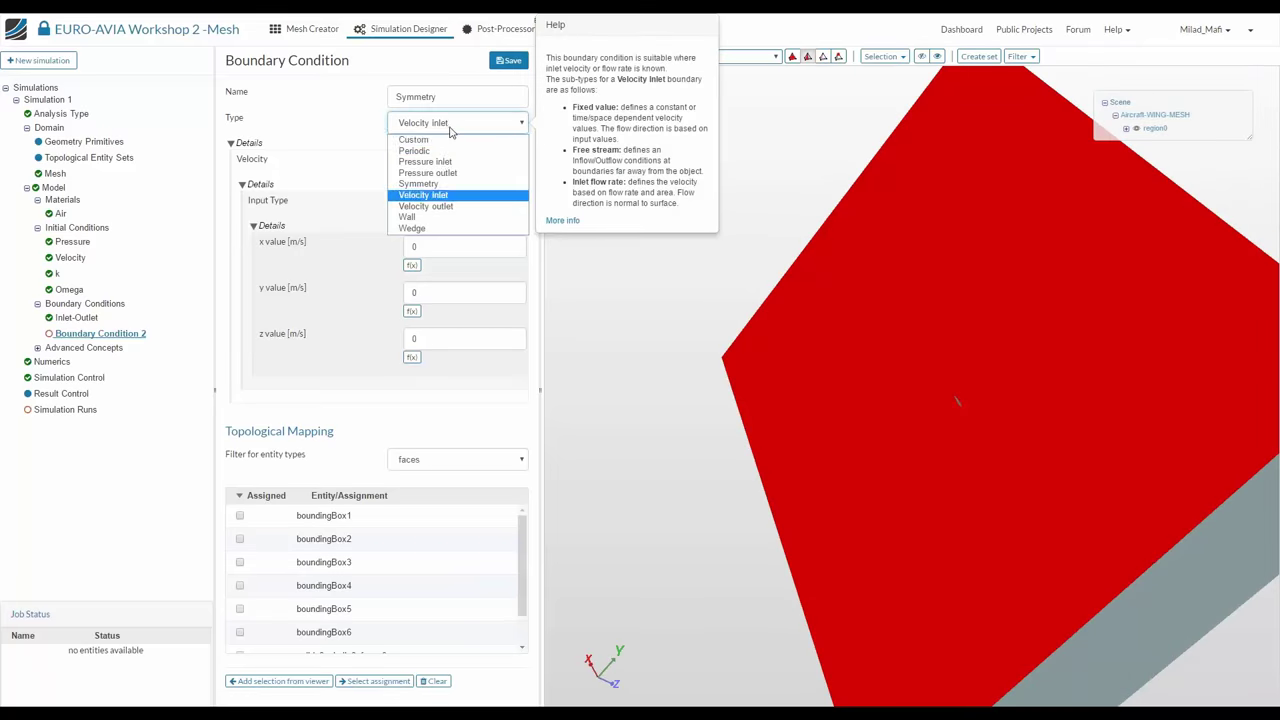
{"action": "left_click", "coordinate": [418, 183]}
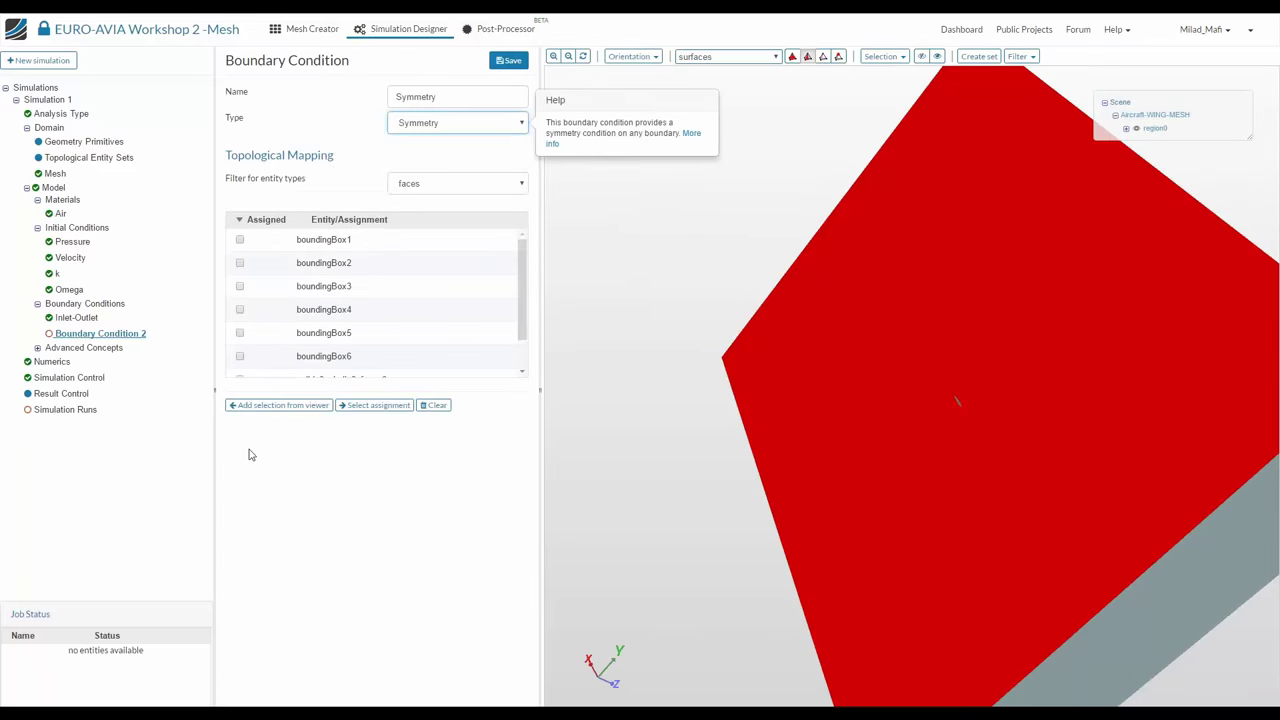
{"action": "left_click", "coordinate": [278, 406]}
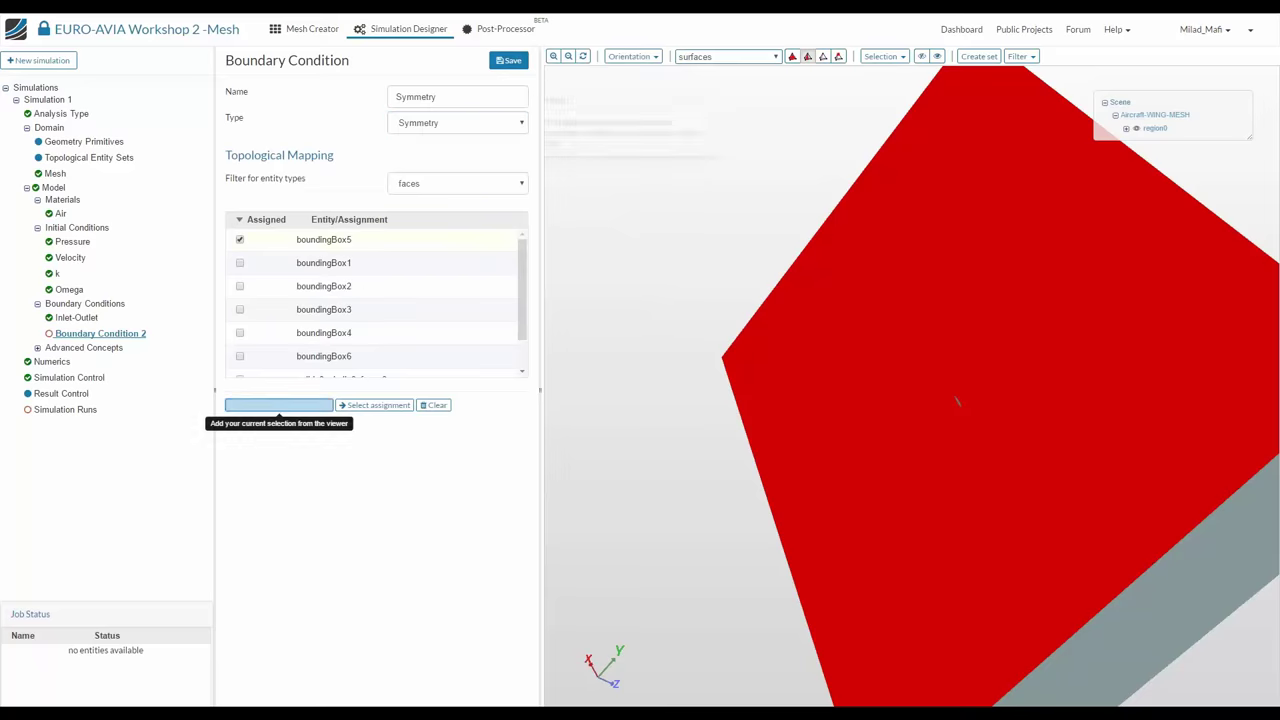
{"action": "left_click", "coordinate": [110, 306]}
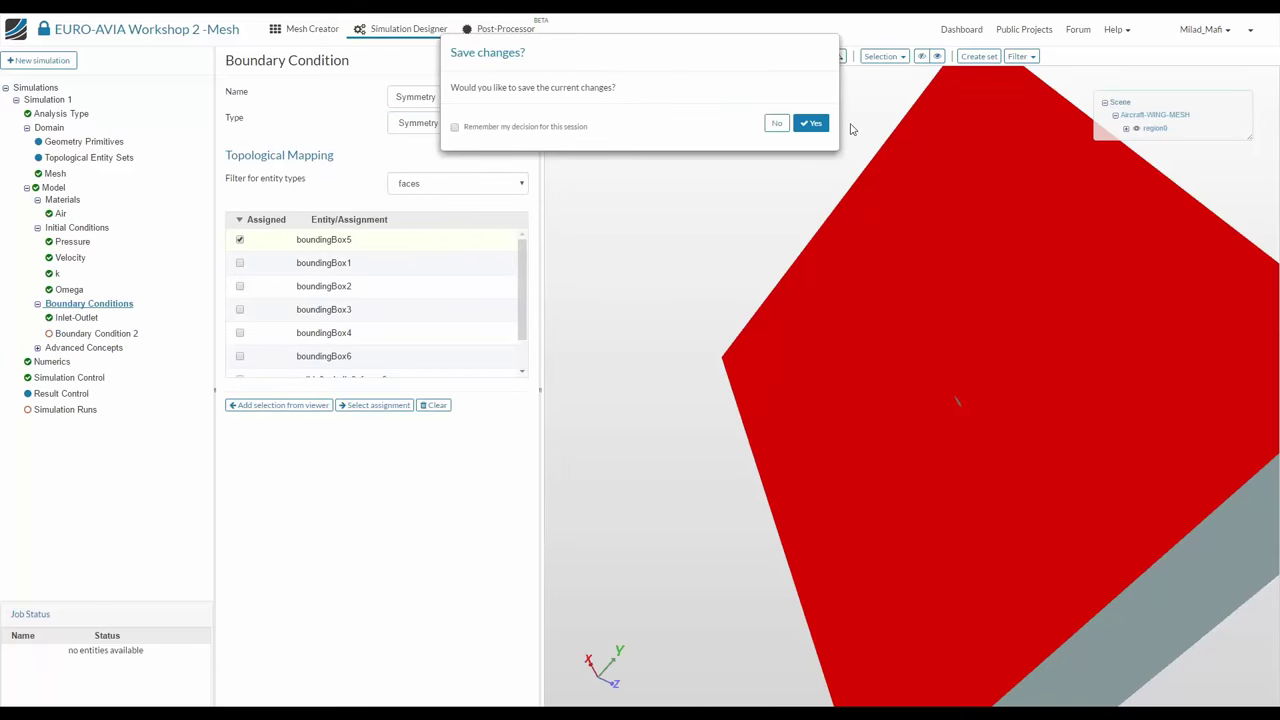
{"action": "left_click", "coordinate": [811, 124]}
Create a third boundary condition and name it Slip
{"action": "left_click", "coordinate": [508, 105]}
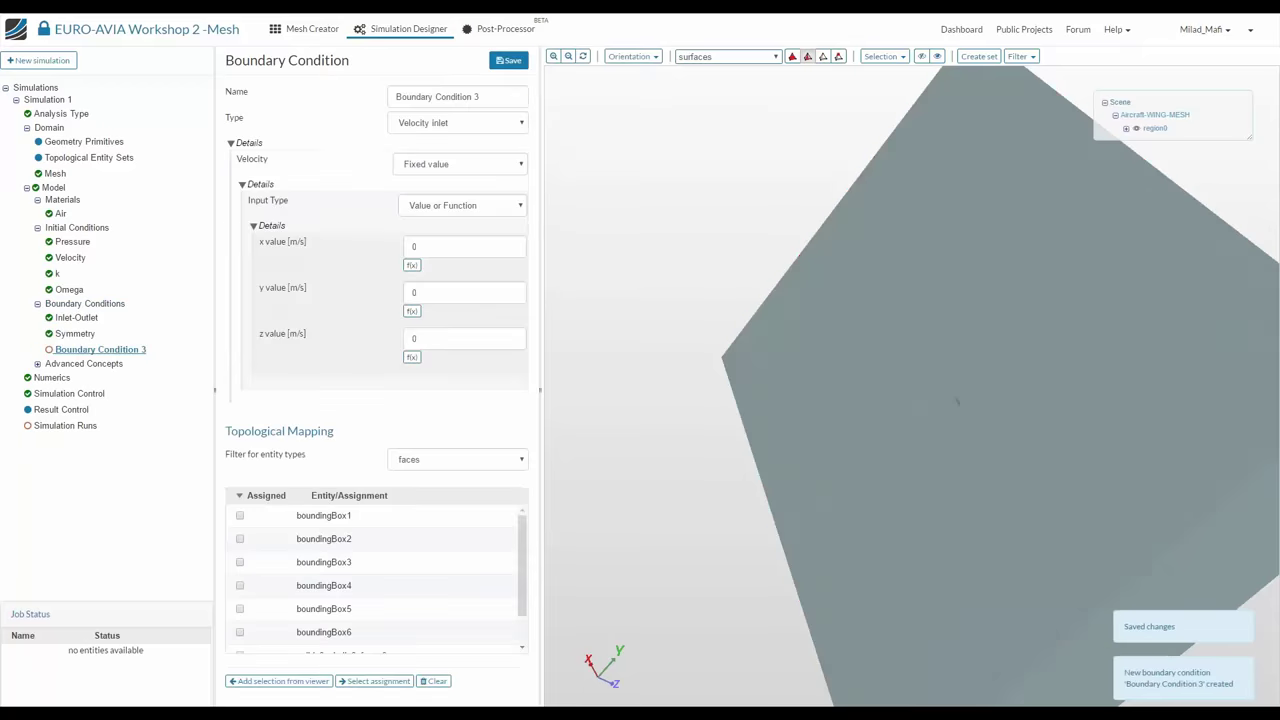
{"action": "triple_click", "coordinate": [412, 99]}
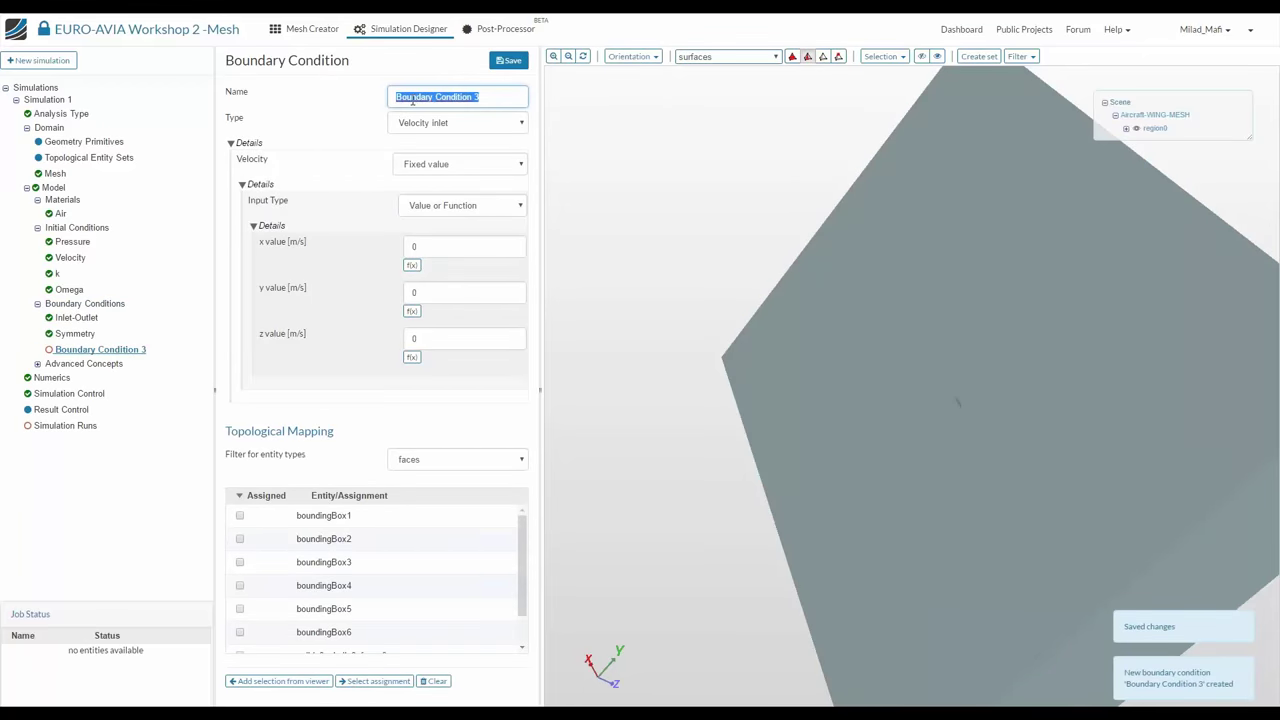
{"action": "type", "text": "S"}
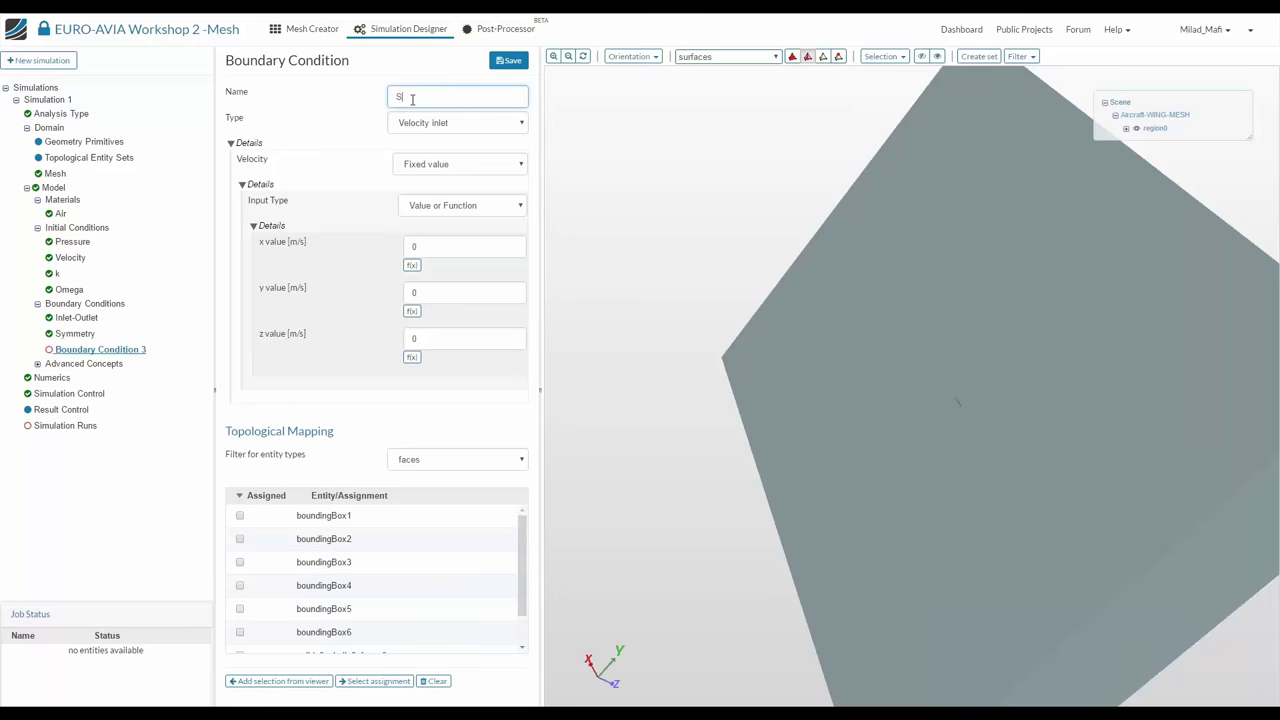
{"action": "type", "text": "lip"}
Make the Slip condition a Wall with Slip velocity, assign the domain side face boundingBox6 to it, and save
{"action": "scroll", "coordinate": [957, 402], "scroll_direction": "up", "scroll_amount": 5}
{"action": "left_click", "coordinate": [1000, 480]}
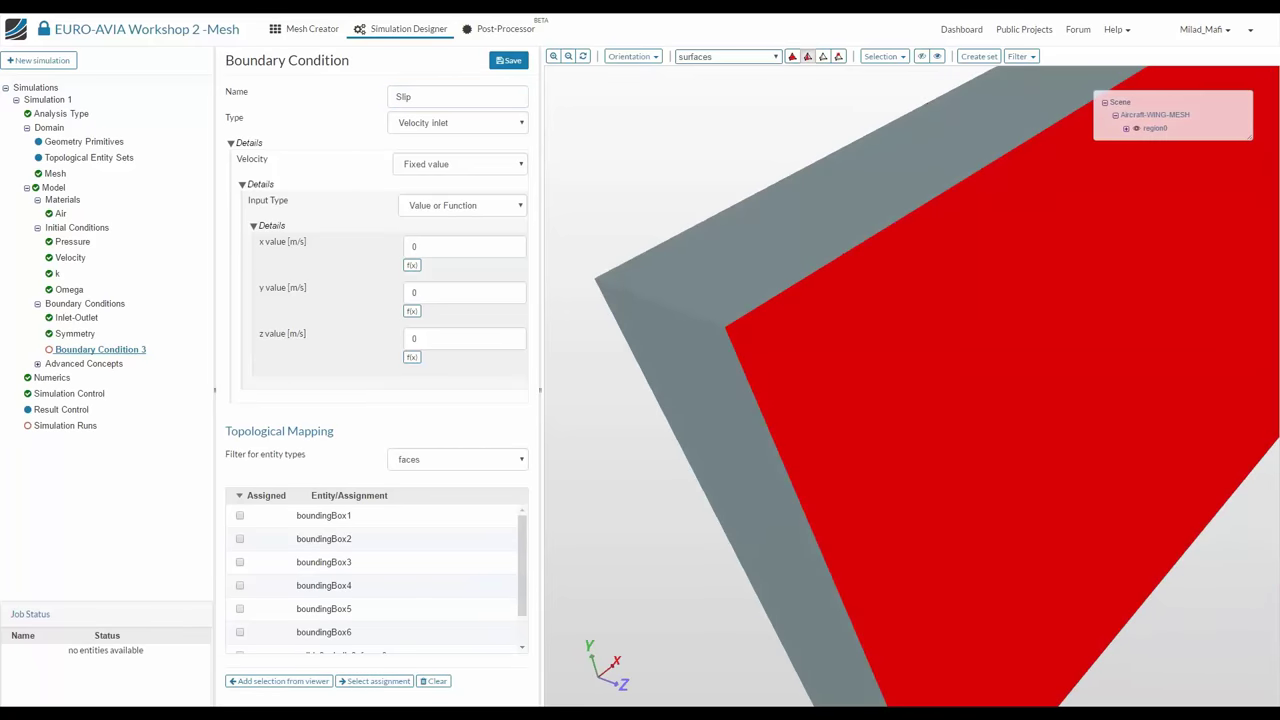
{"action": "left_click", "coordinate": [457, 122]}
{"action": "left_click", "coordinate": [440, 222]}
{"action": "left_click", "coordinate": [440, 166]}
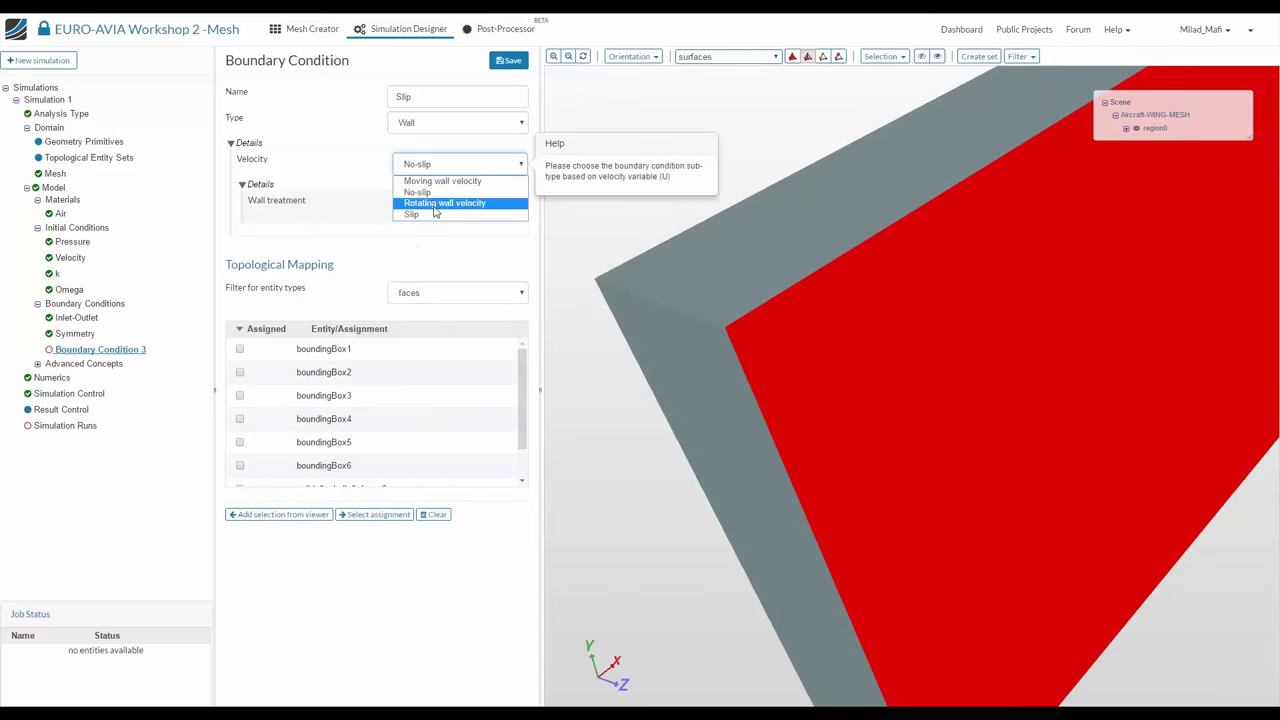
{"action": "left_click", "coordinate": [430, 214]}
{"action": "left_click", "coordinate": [290, 514]}
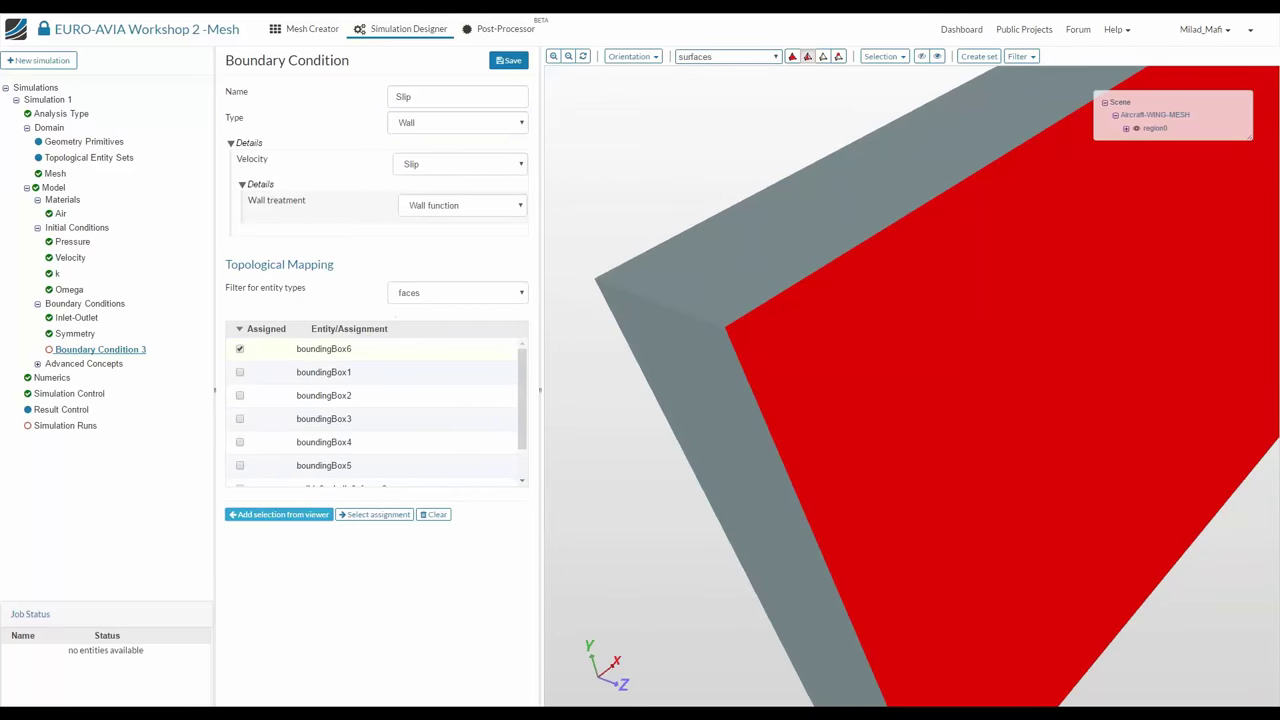
{"action": "left_click", "coordinate": [508, 60]}
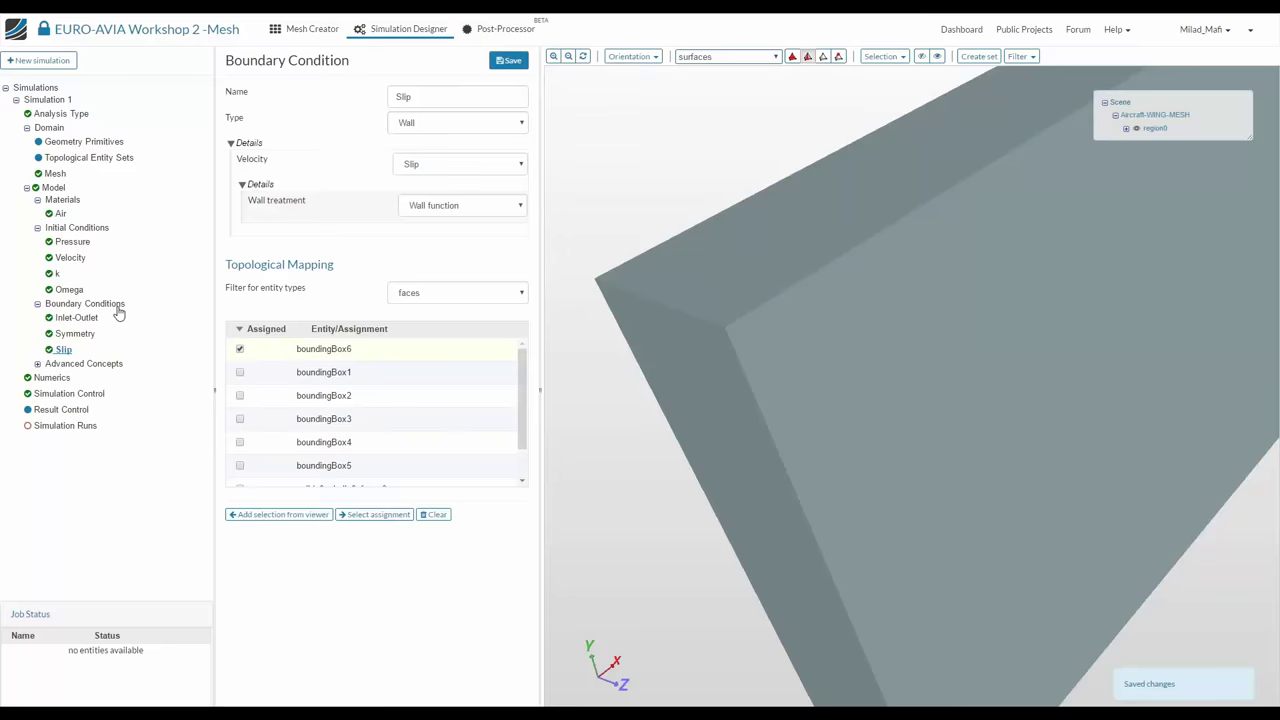
Create a fourth boundary condition and hide the domain's boundingBox6 side face to expose the wing inside
{"action": "left_click", "coordinate": [116, 306]}
{"action": "left_click", "coordinate": [510, 103]}
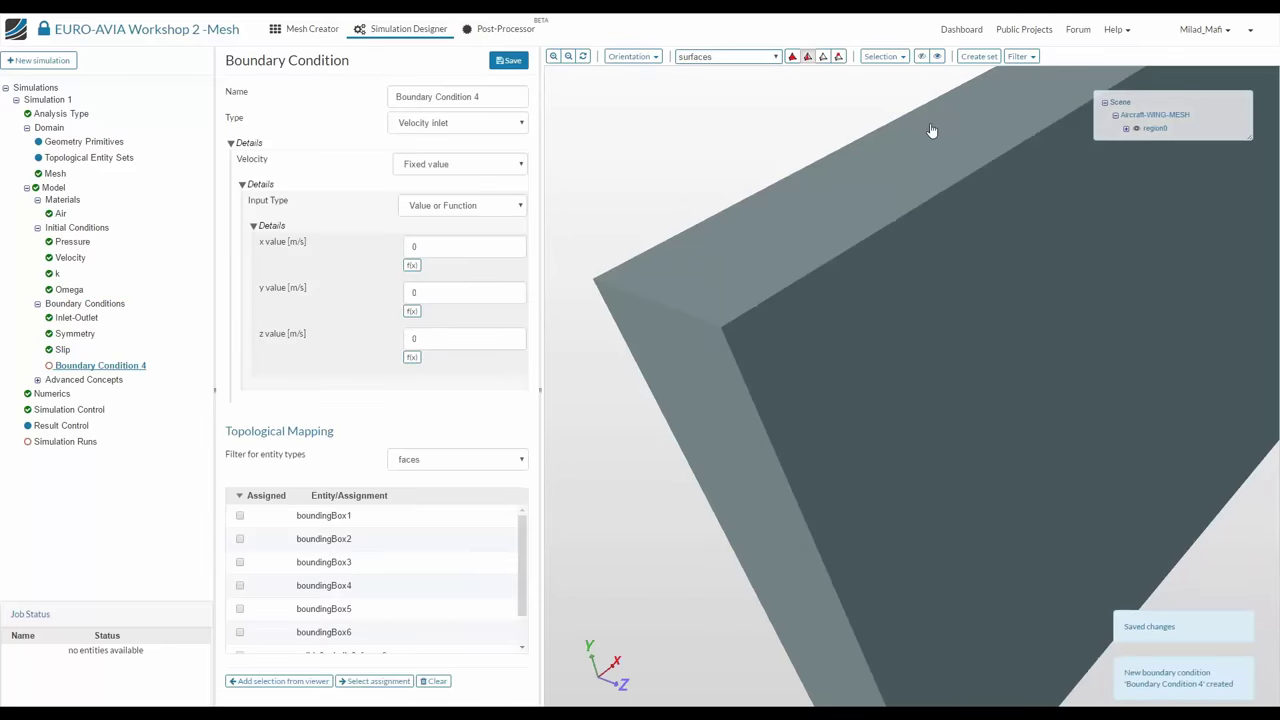
{"action": "left_click", "coordinate": [984, 264]}
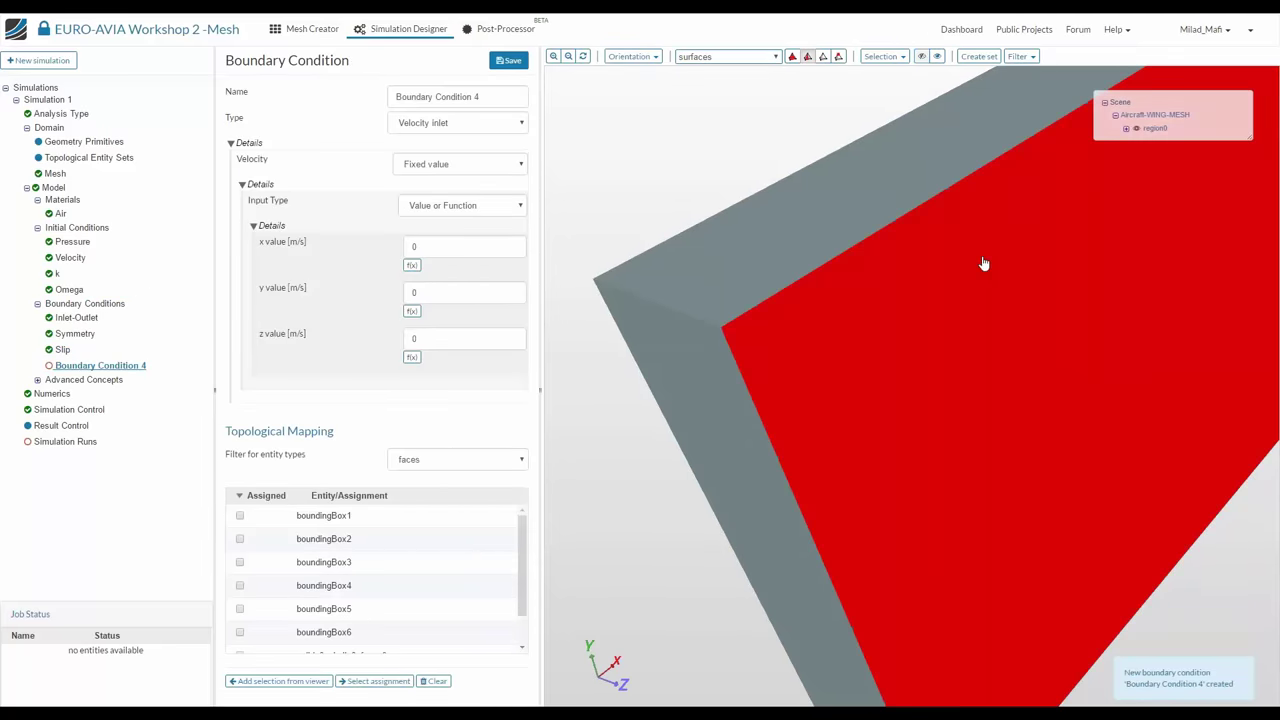
{"action": "left_click", "coordinate": [921, 56]}
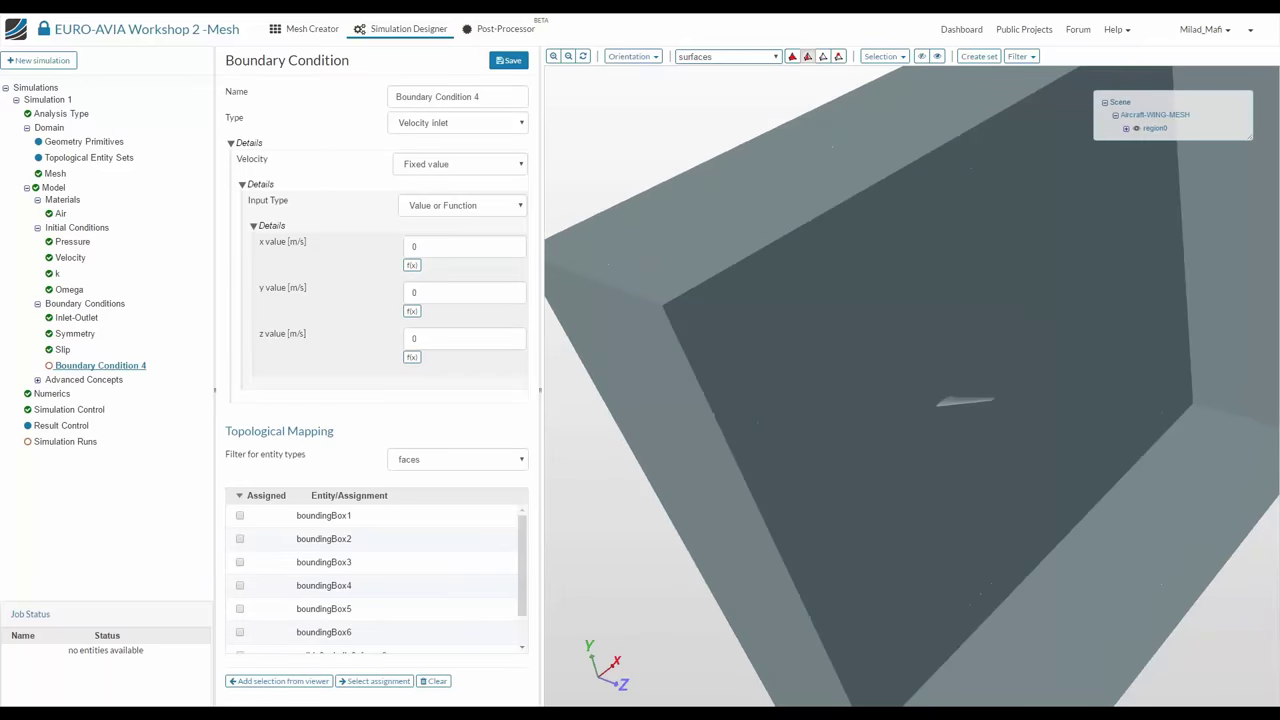
Set the new boundary condition's type to Wall and name it Wing
{"action": "left_click", "coordinate": [457, 122]}
{"action": "left_click", "coordinate": [466, 221]}
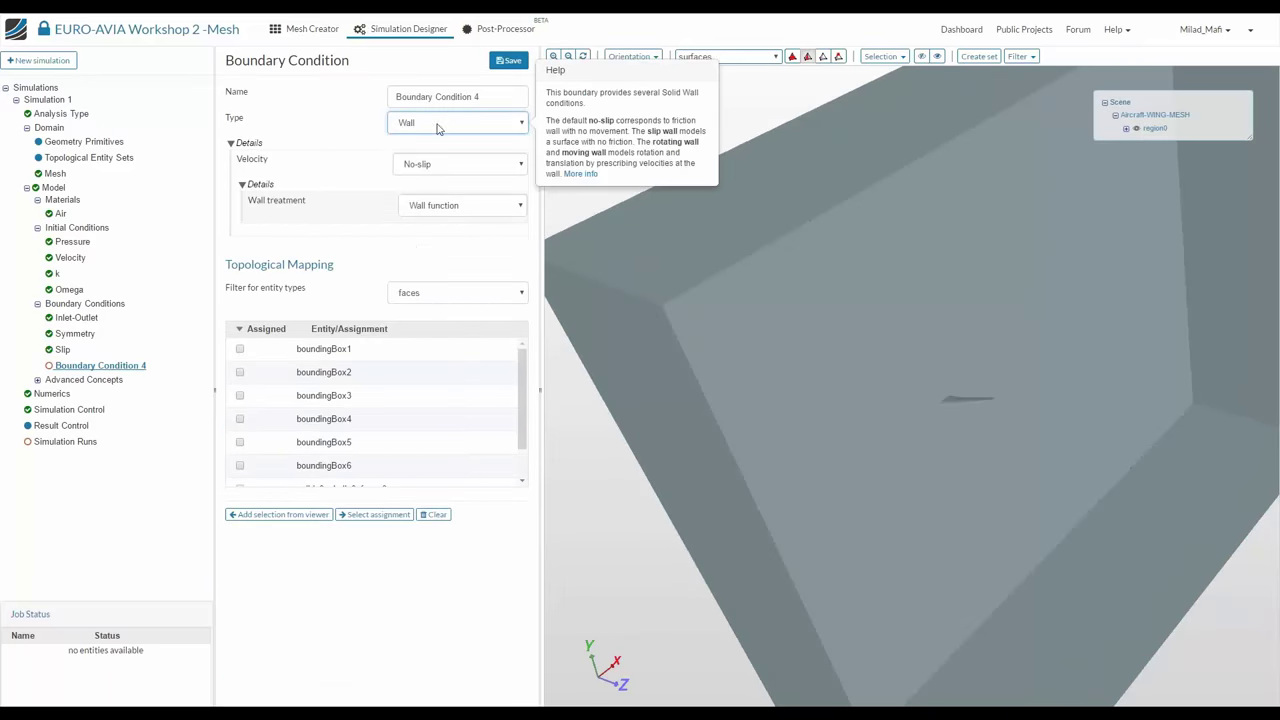
{"action": "triple_click", "coordinate": [440, 96]}
{"action": "type", "text": "Wing"}
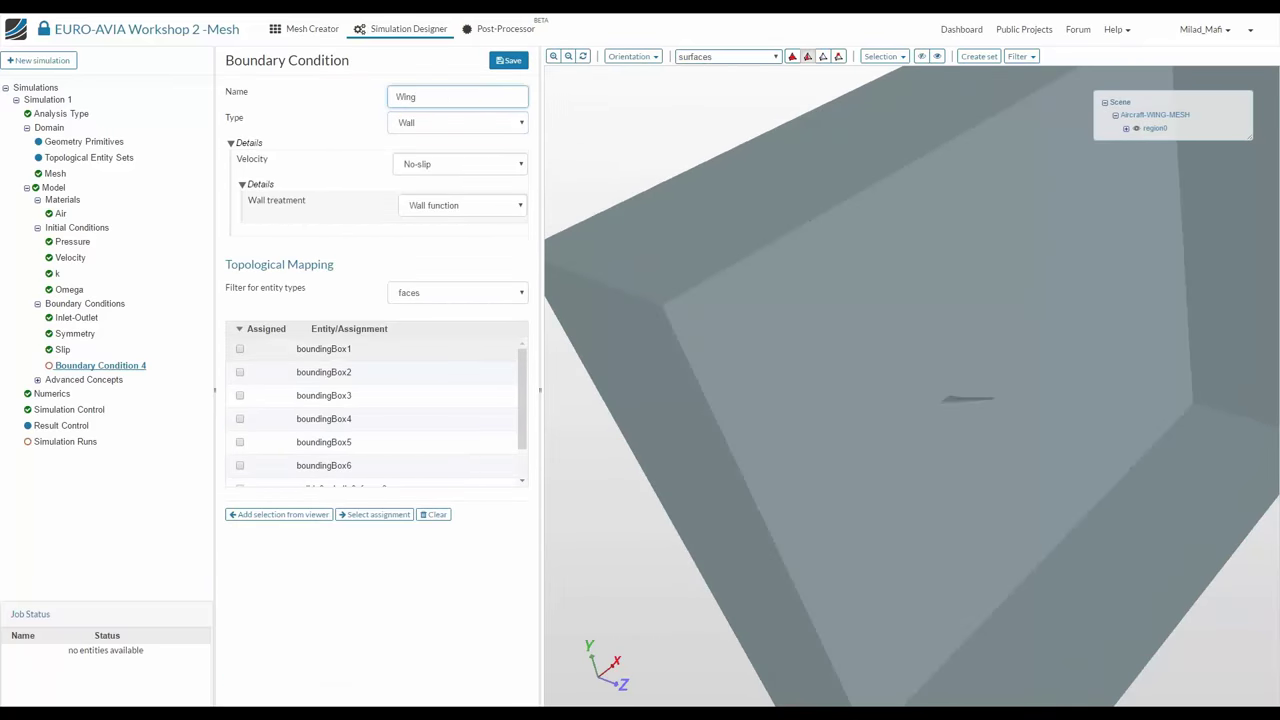
Assign solid_0_shell_0_face_0 and solid_0_shell_0_face_1 to the Wing boundary condition and save it
{"action": "scroll", "coordinate": [310, 450], "scroll_direction": "down", "scroll_amount": 1}
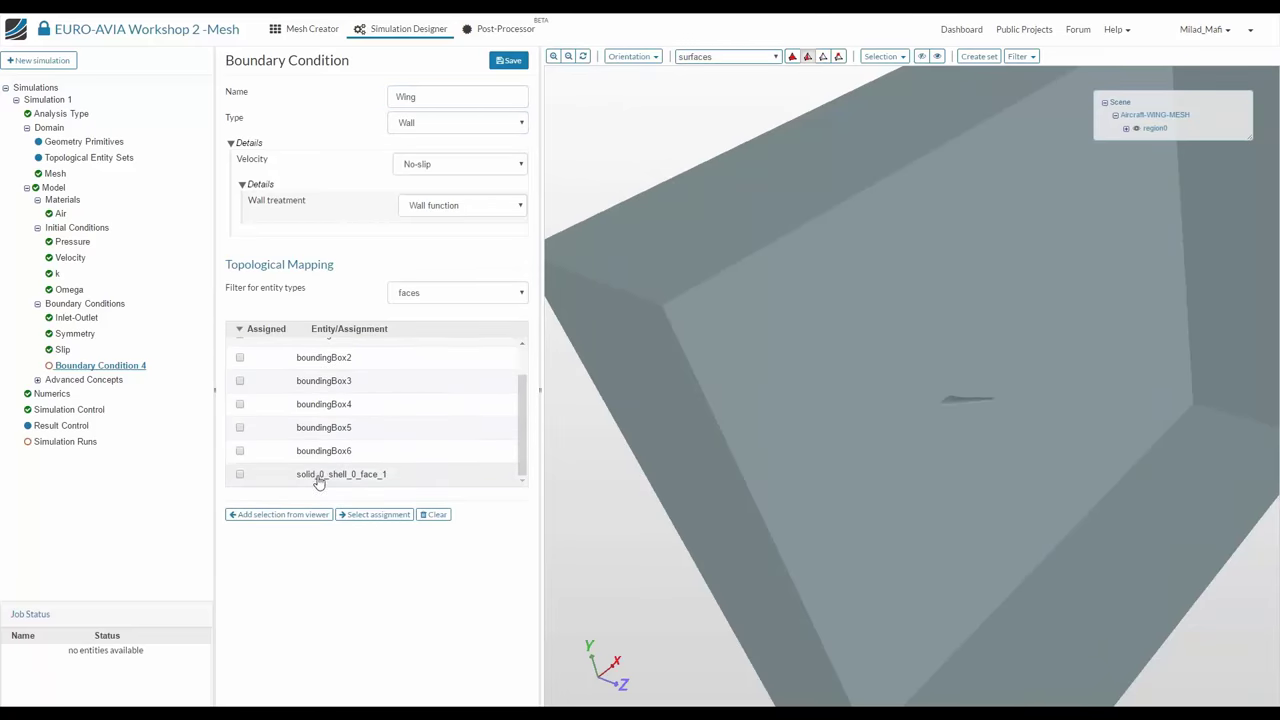
{"action": "left_click", "coordinate": [318, 476]}
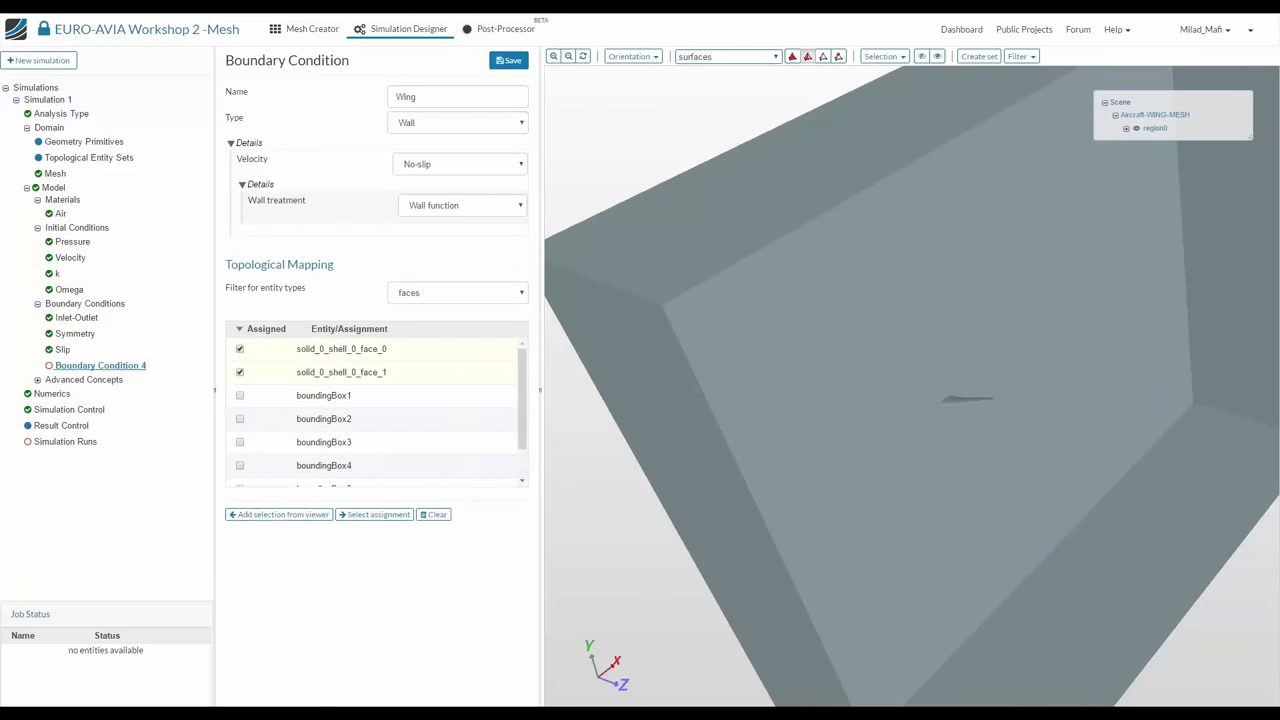
{"action": "left_click", "coordinate": [508, 60]}
Review the Inlet-Outlet boundary condition, examining its type options and the velocity inlet details
{"action": "left_click", "coordinate": [78, 317]}
{"action": "left_click", "coordinate": [422, 124]}
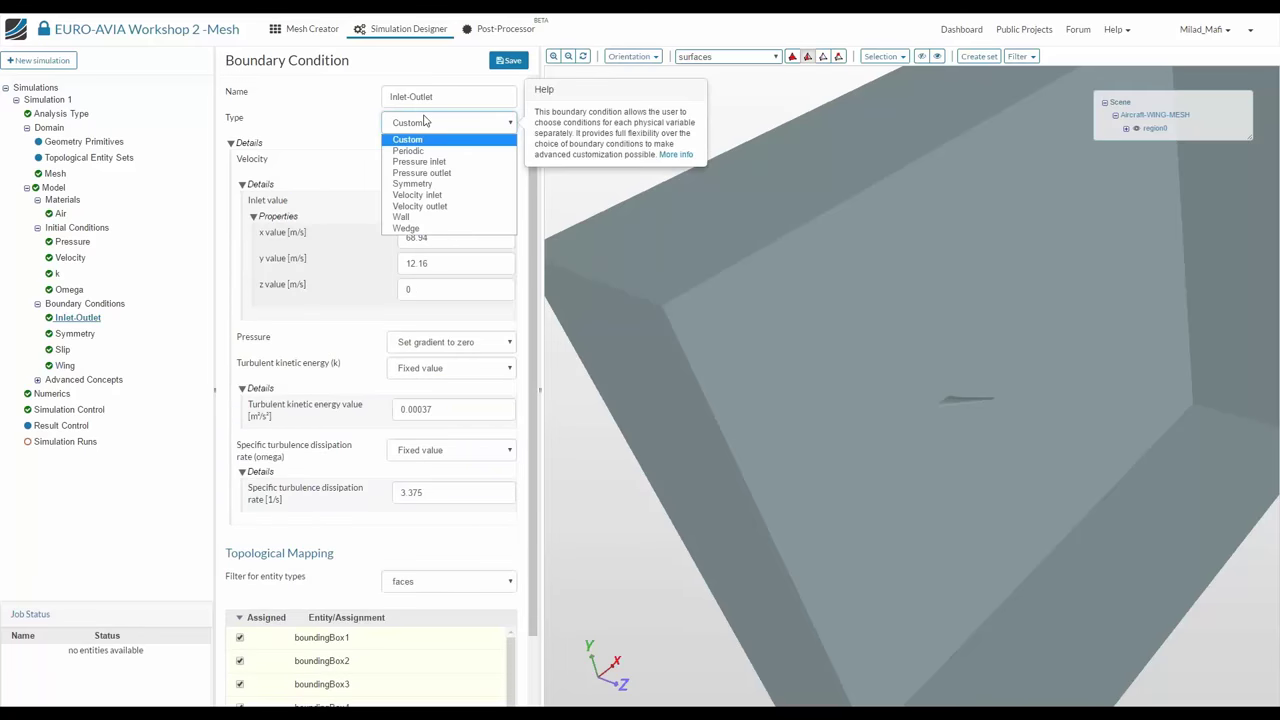
{"action": "left_click", "coordinate": [418, 123]}
{"action": "left_click", "coordinate": [260, 184]}
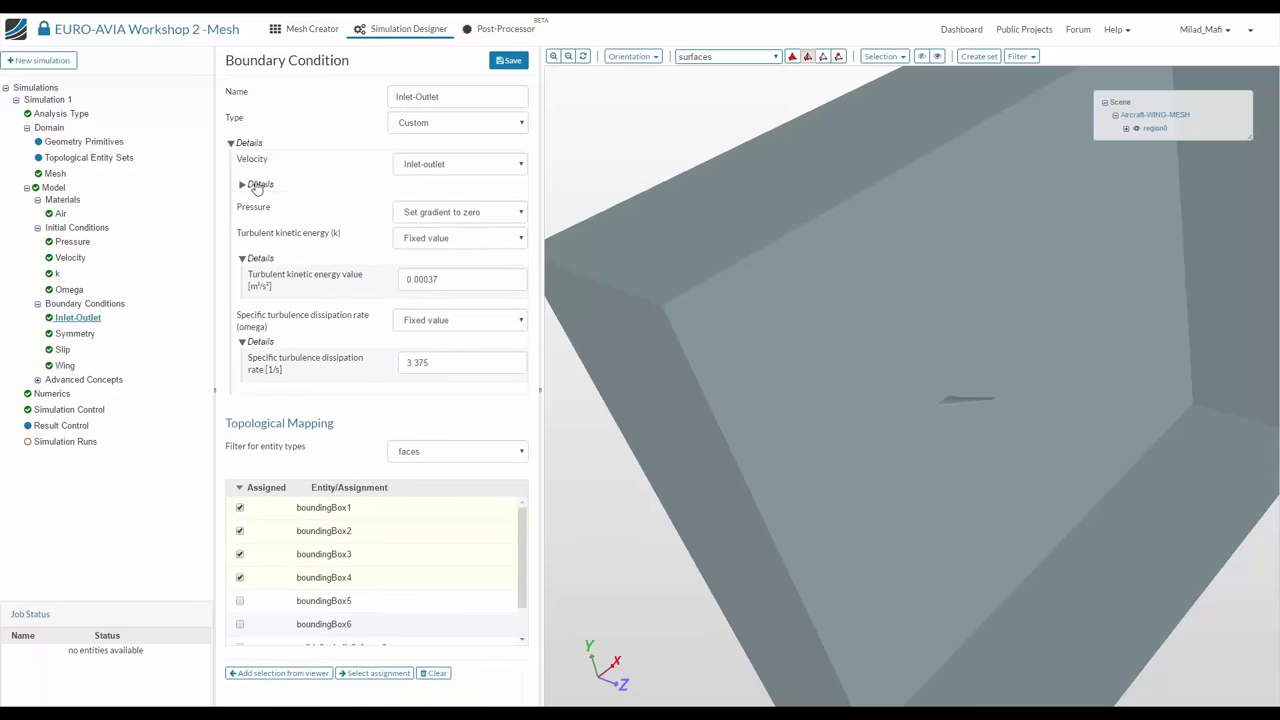
{"action": "left_click", "coordinate": [258, 187]}
{"action": "left_click", "coordinate": [258, 187]}
{"action": "left_click", "coordinate": [300, 183]}
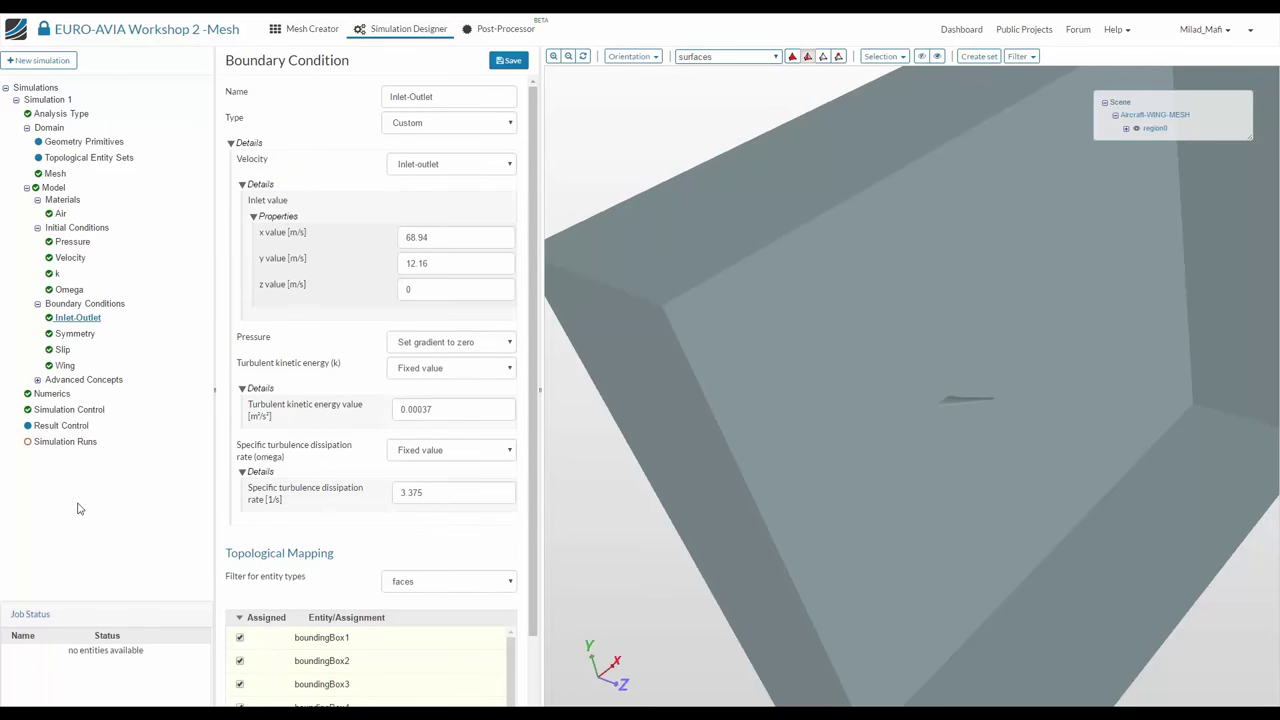
Open the Numerics settings and set the relaxation factor for field p to 0.15
{"action": "left_click", "coordinate": [45, 394]}
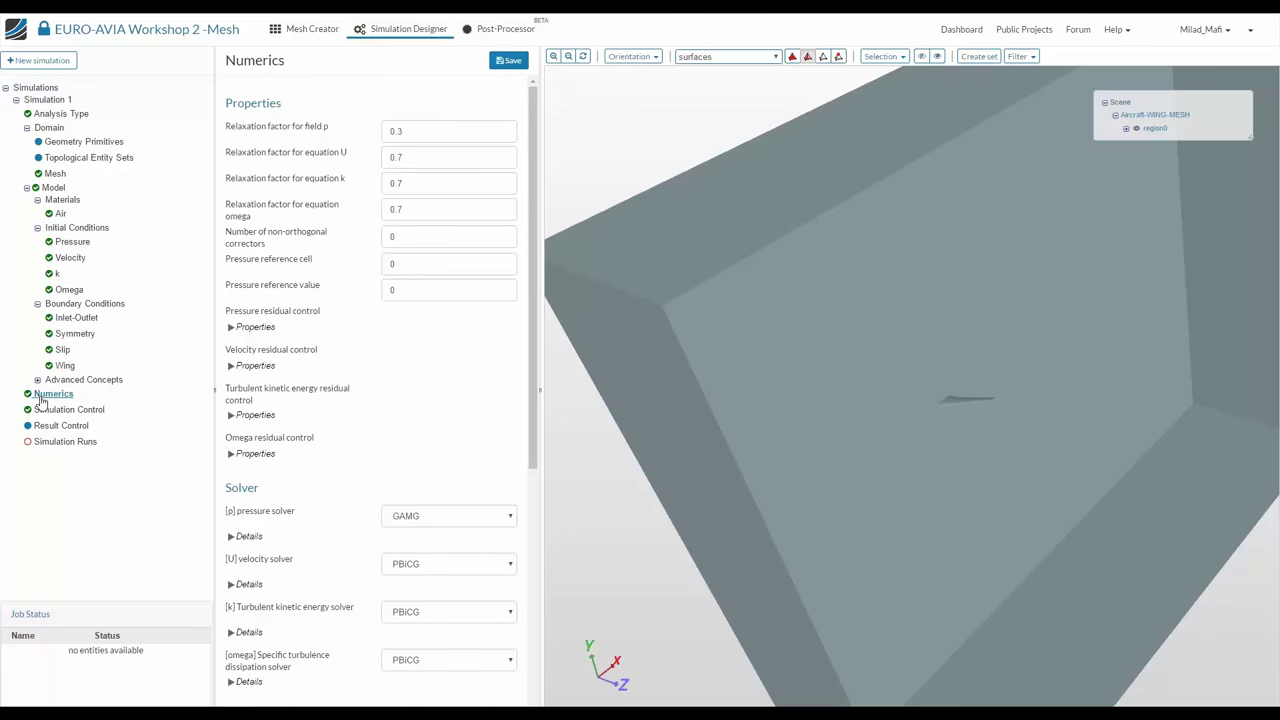
{"action": "left_click", "coordinate": [424, 131]}
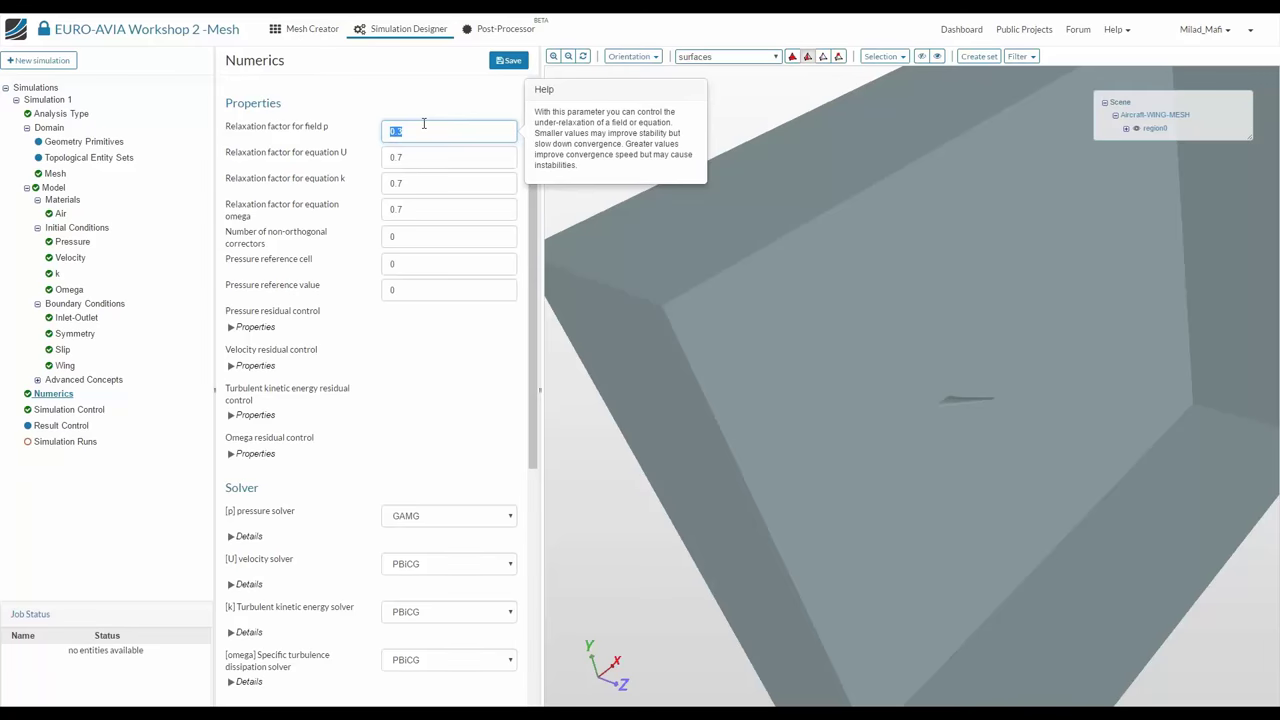
{"action": "left_click_drag", "start_coordinate": [230, 126], "coordinate": [322, 312]}
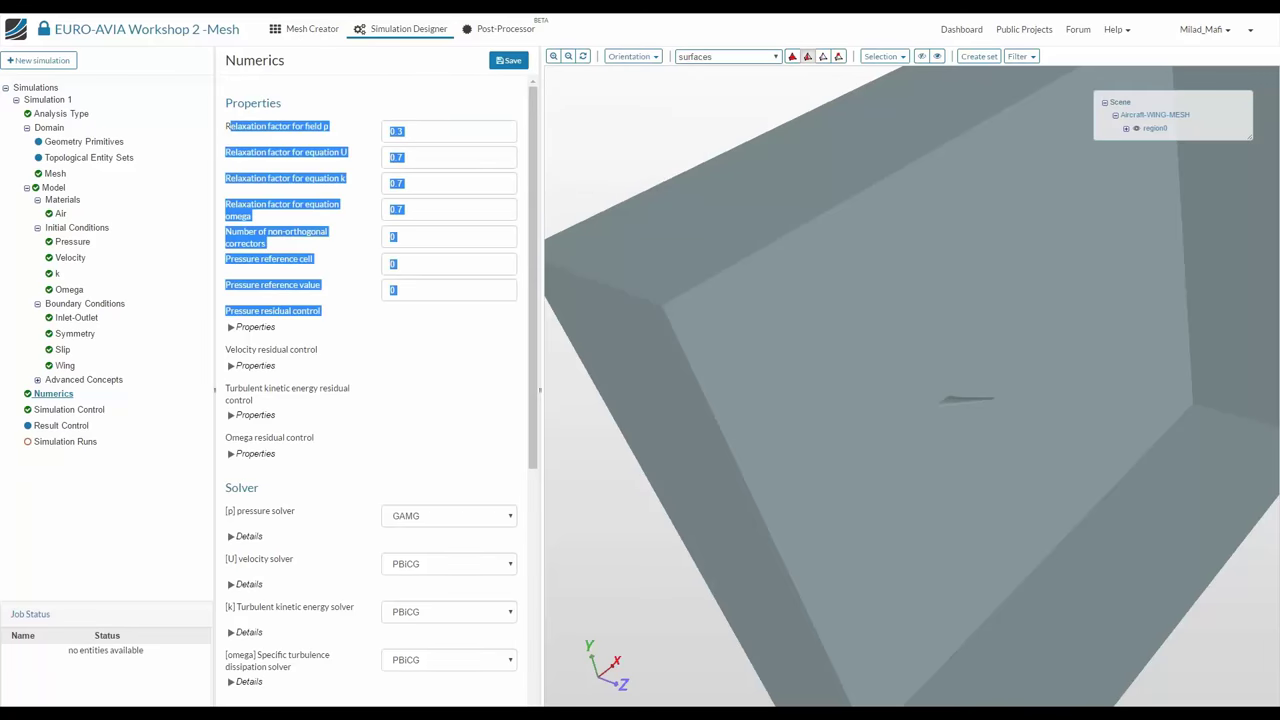
{"action": "left_click", "coordinate": [434, 131]}
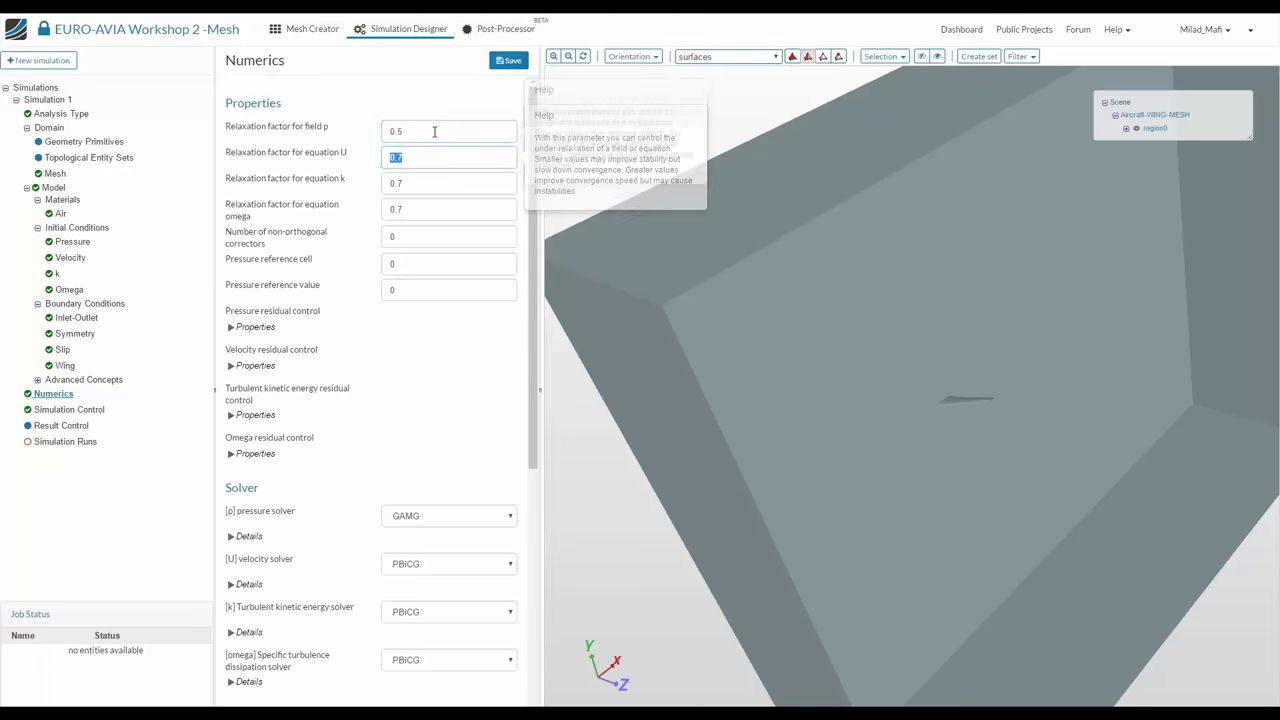
{"action": "key", "text": "Tab"}
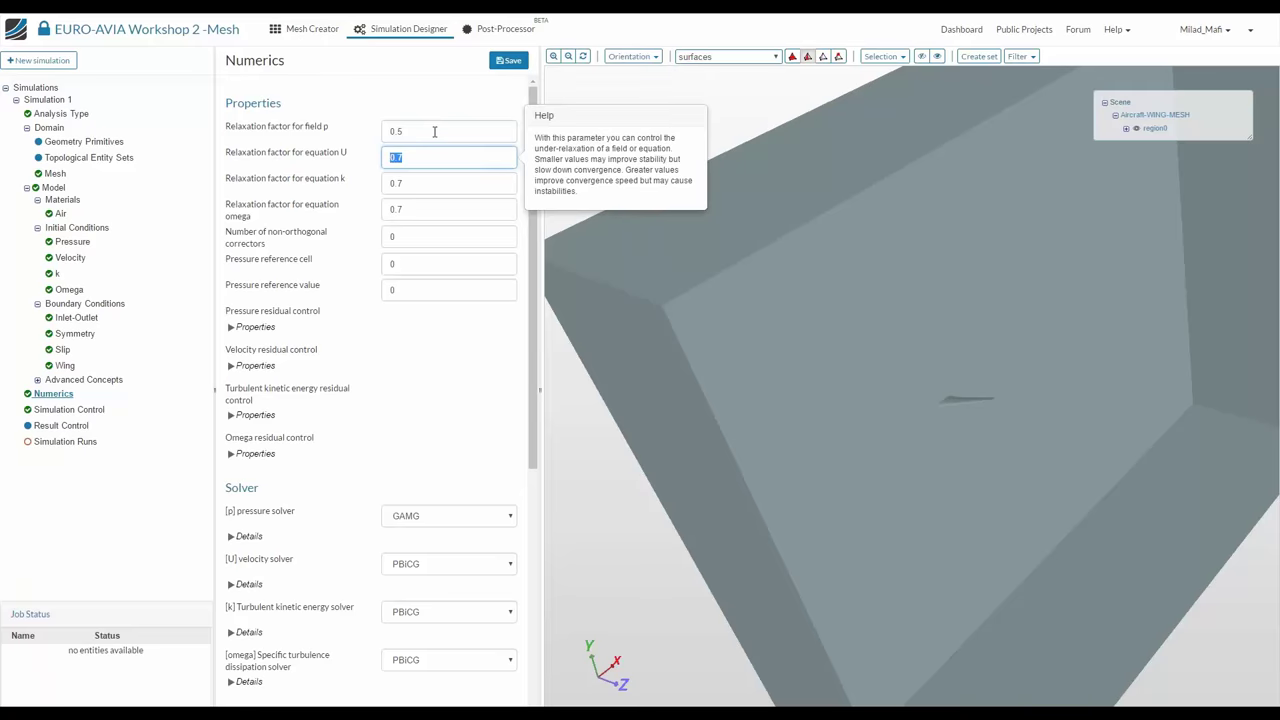
{"action": "left_click", "coordinate": [434, 131]}
{"action": "key", "text": "BackSpace"}
{"action": "type", "text": "15"}
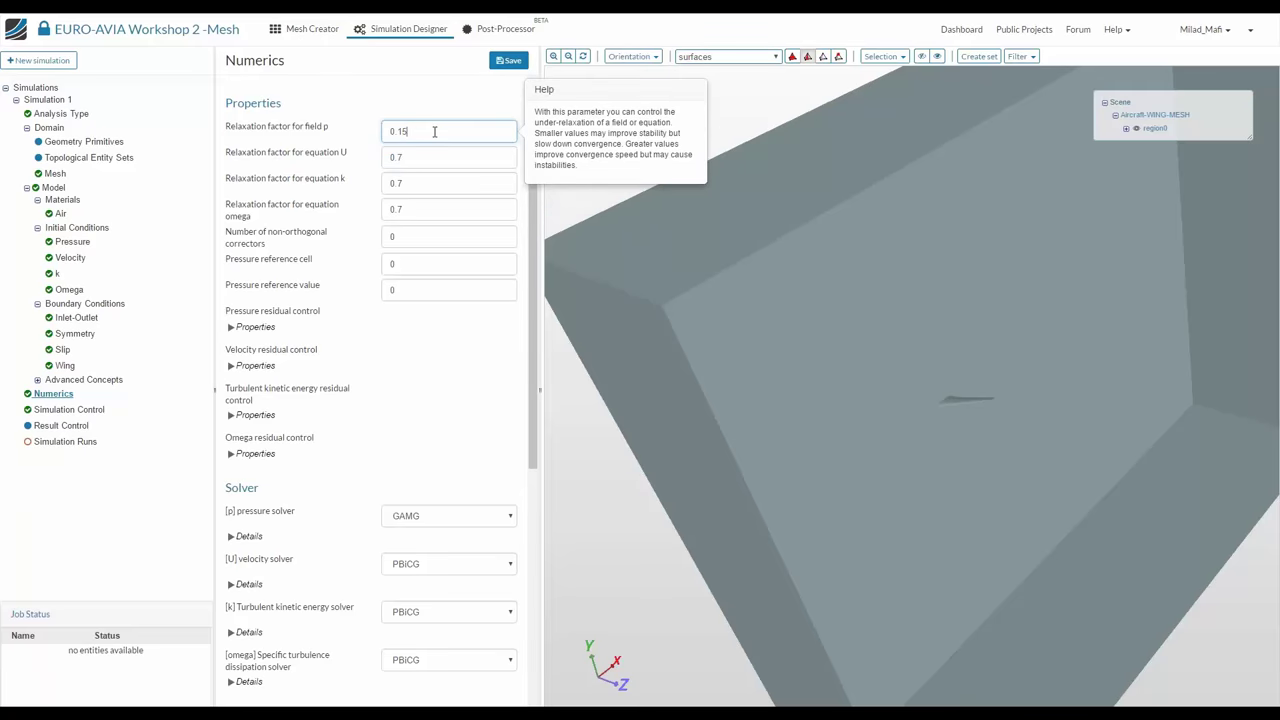
Set the relaxation factors for the U, k and omega equations to 0.35 each
{"action": "key", "text": "Tab"}
{"action": "type", "text": "0.35"}
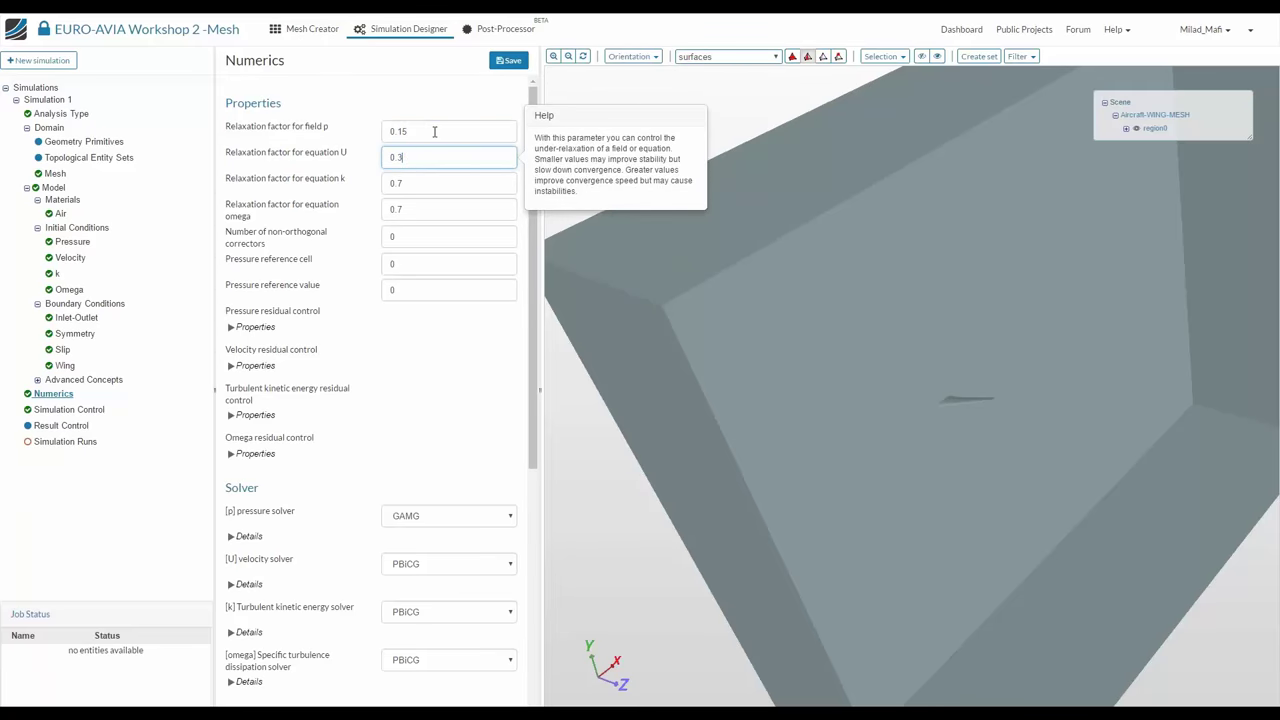
{"action": "key", "text": "Tab"}
{"action": "type", "text": "0.35"}
{"action": "key", "text": "Tab"}
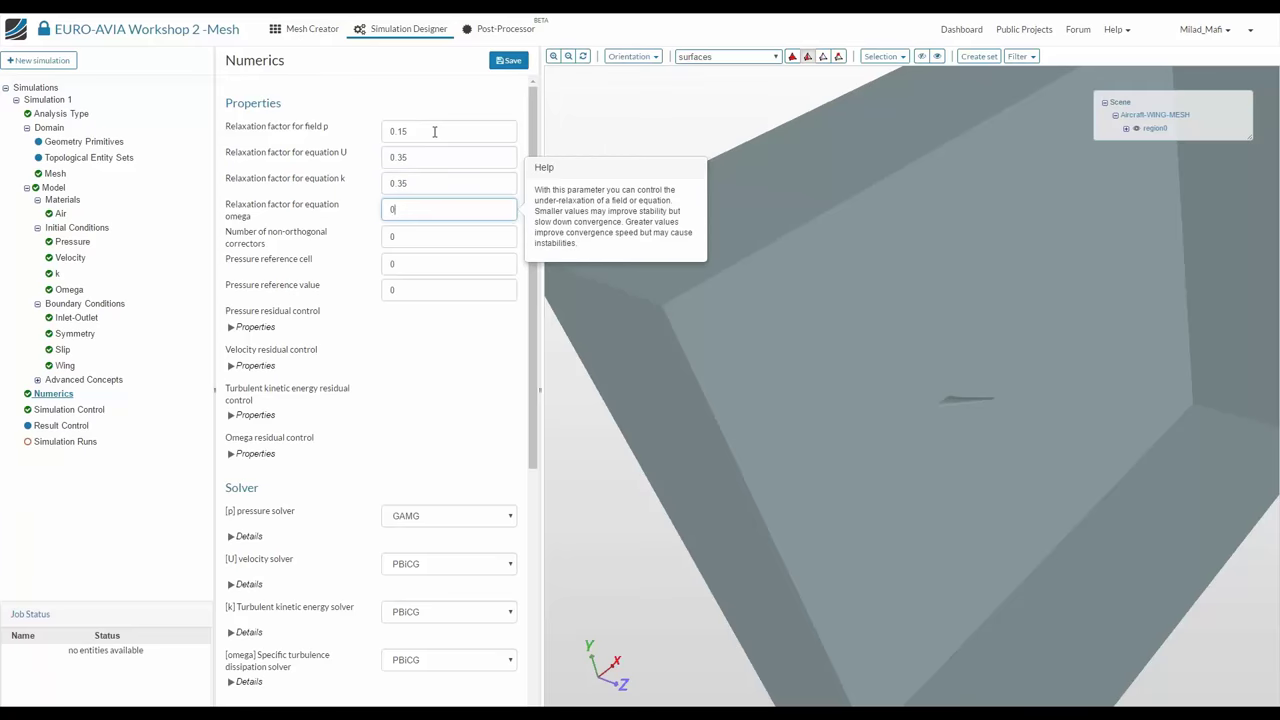
{"action": "type", "text": "0.35"}
{"action": "key", "text": "Tab"}
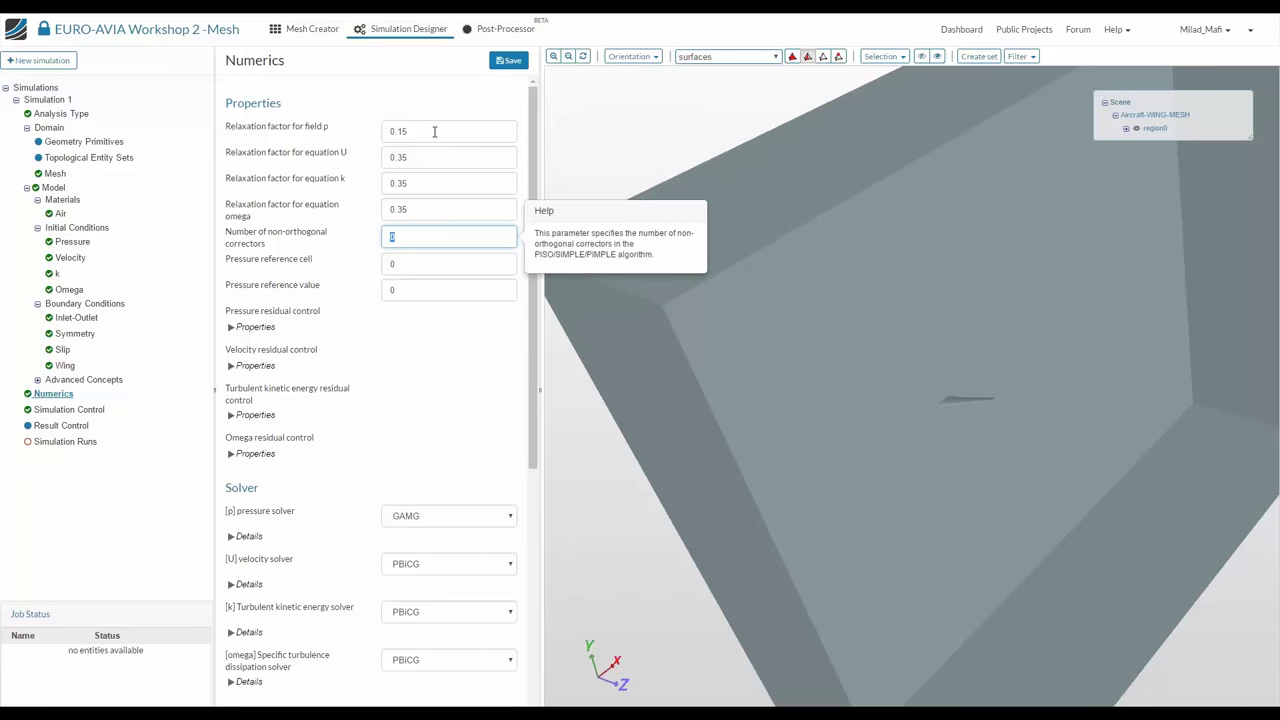
Set the number of non-orthogonal correctors to 1 and the pressure reference value to 1000000 (10e5), and save
{"action": "type", "text": "1"}
{"action": "key", "text": "Tab"}
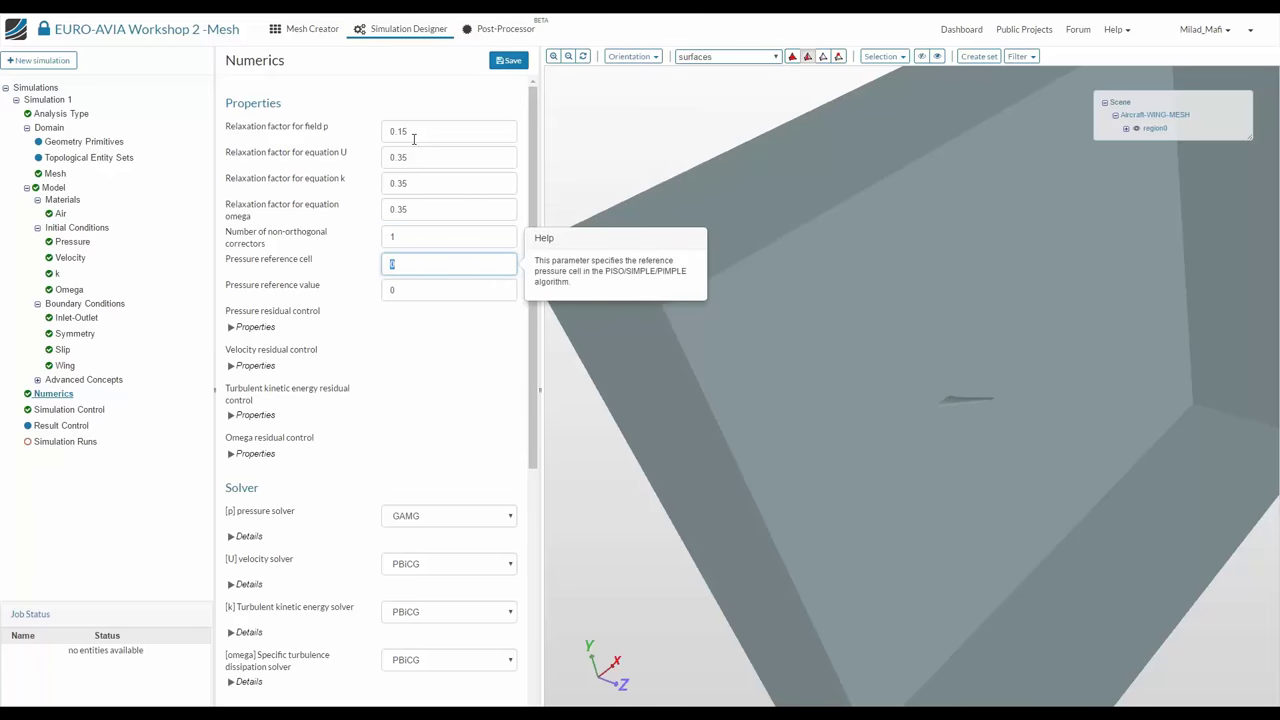
{"action": "key", "text": "Tab"}
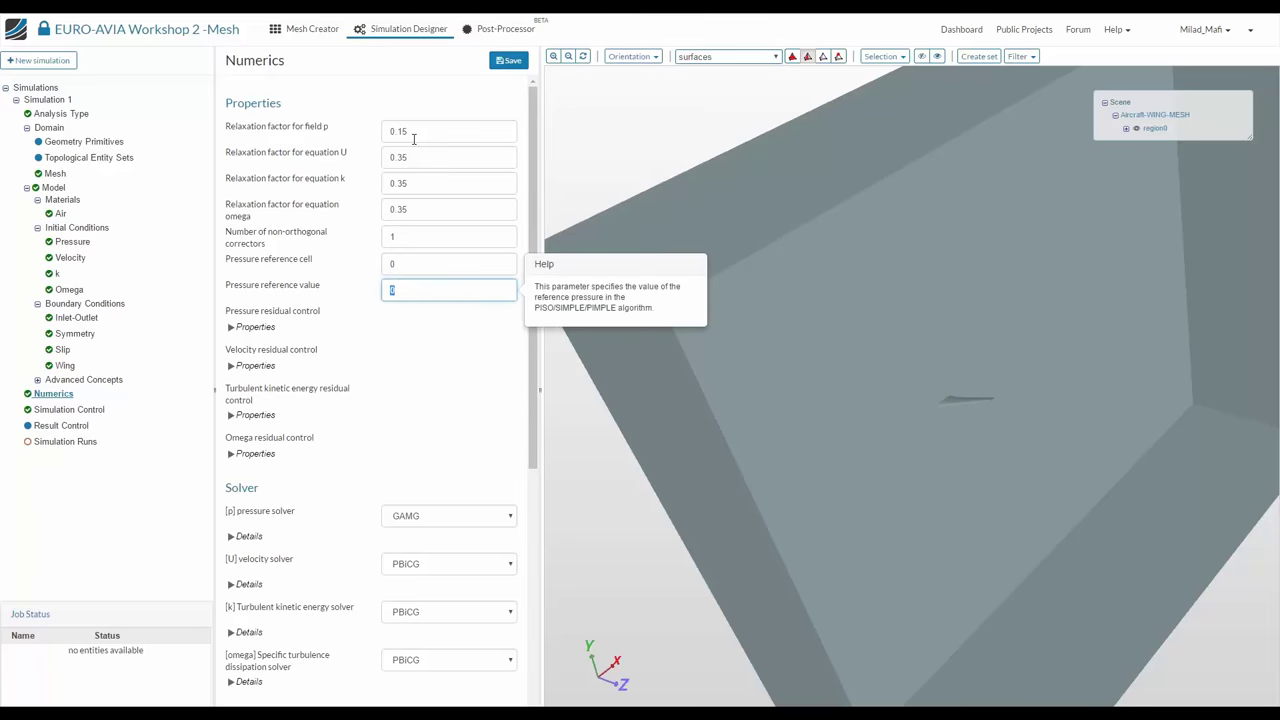
{"action": "type", "text": "10e5"}
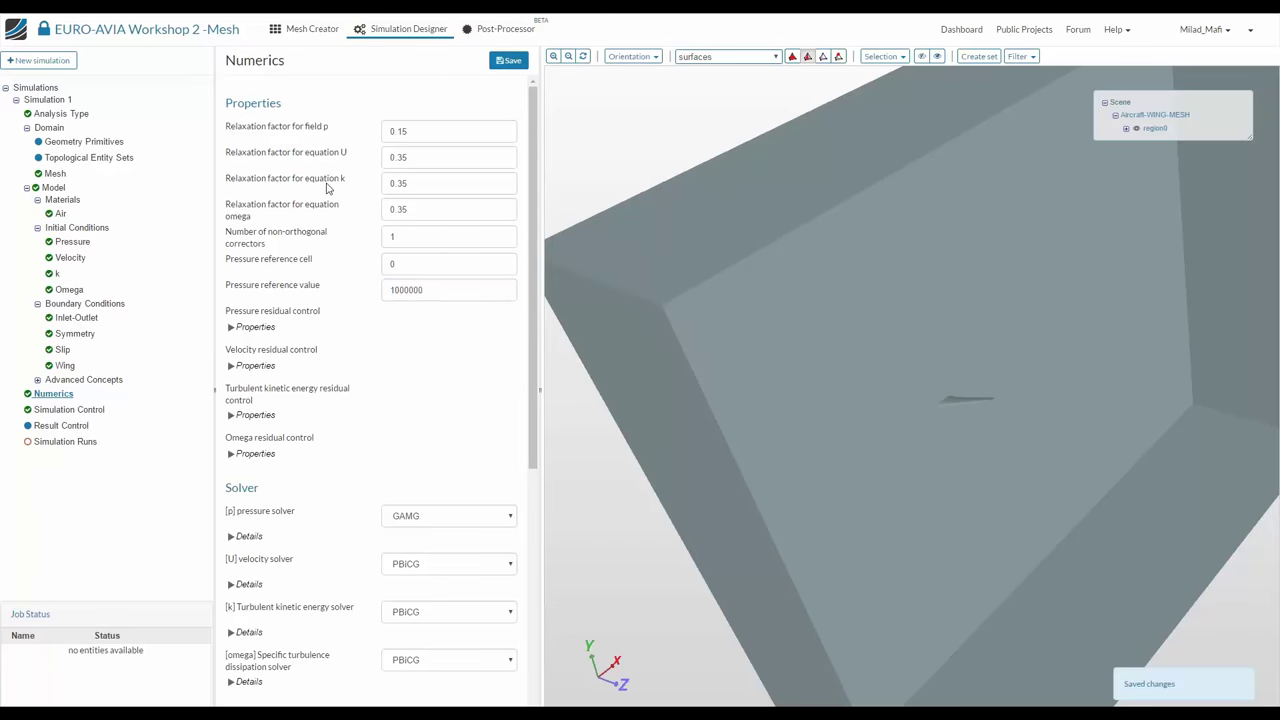
{"action": "left_click", "coordinate": [256, 327]}
{"action": "left_click", "coordinate": [268, 330]}
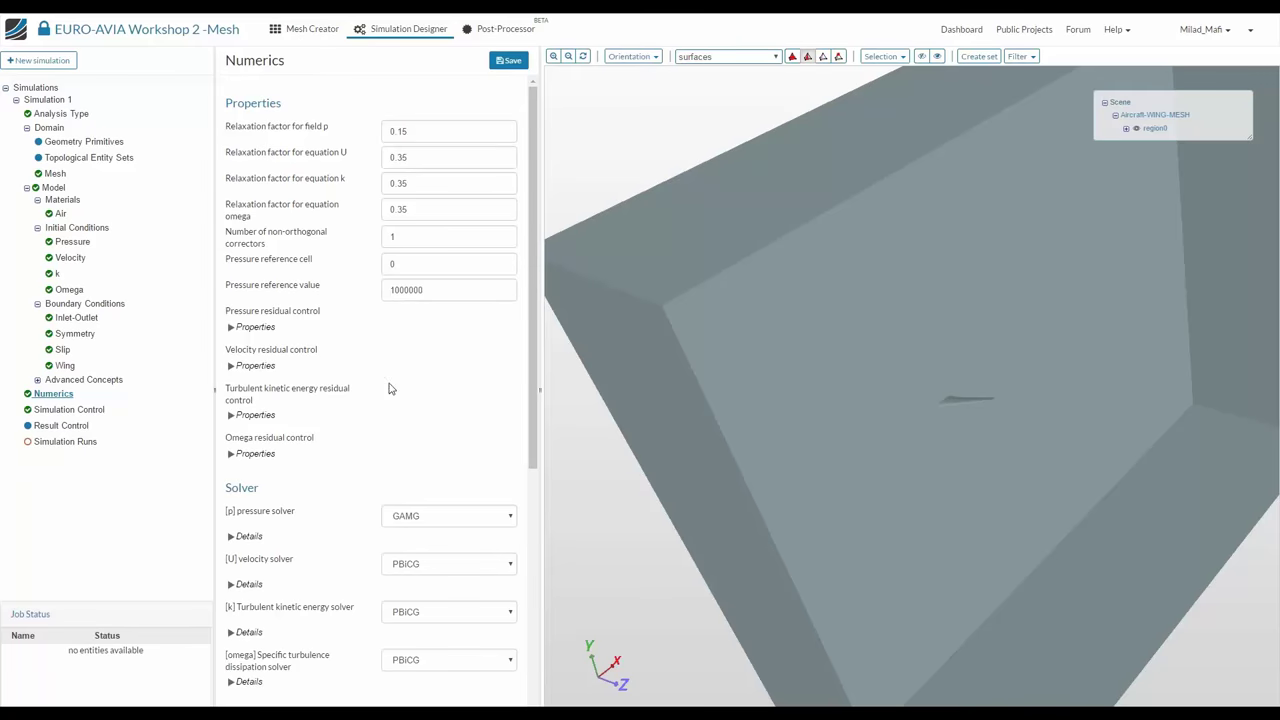
Keep GAMG as the pressure solver, adjust its absolute tolerance, and save the numerics
{"action": "scroll", "coordinate": [237, 634], "scroll_direction": "down", "scroll_amount": 1}
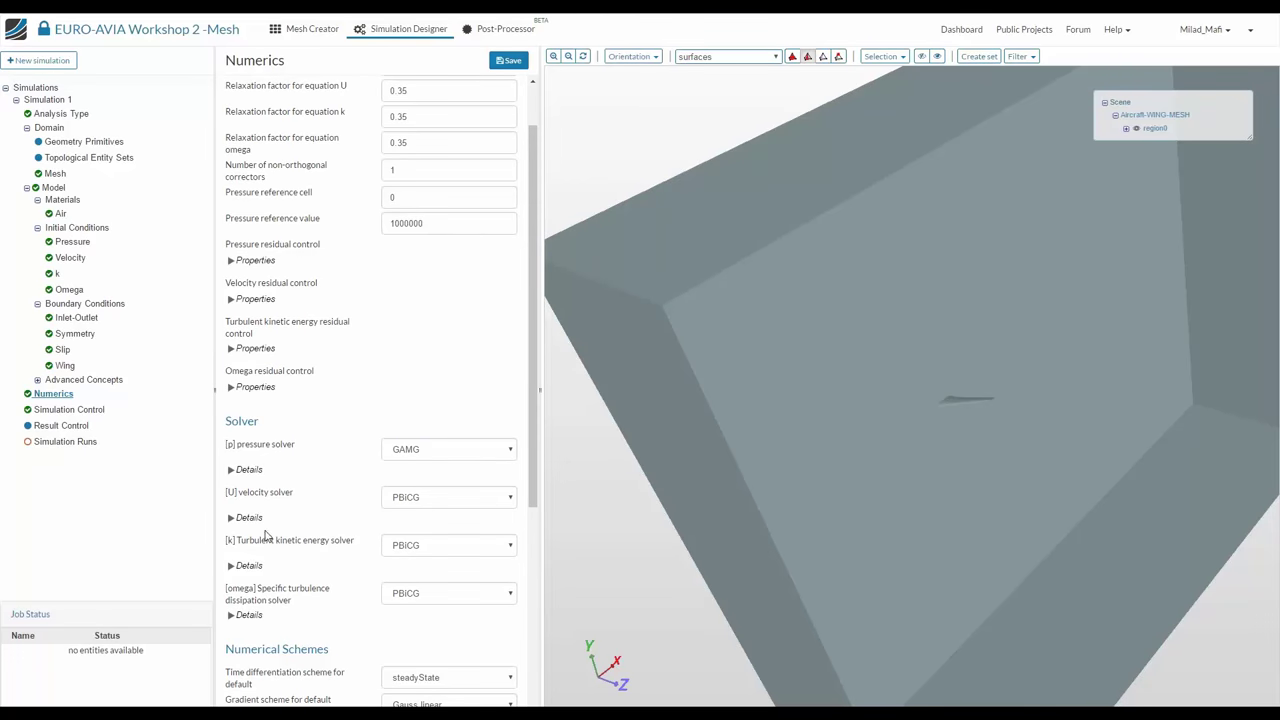
{"action": "left_click", "coordinate": [478, 454]}
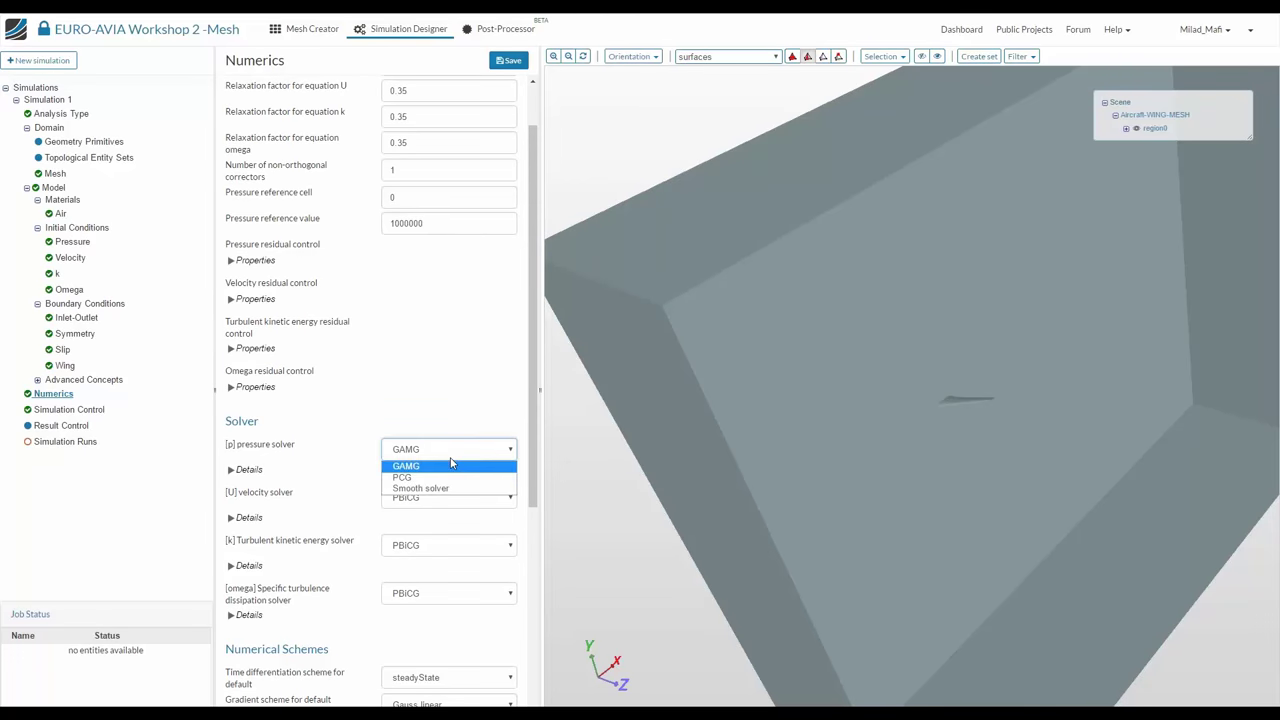
{"action": "left_click", "coordinate": [450, 456]}
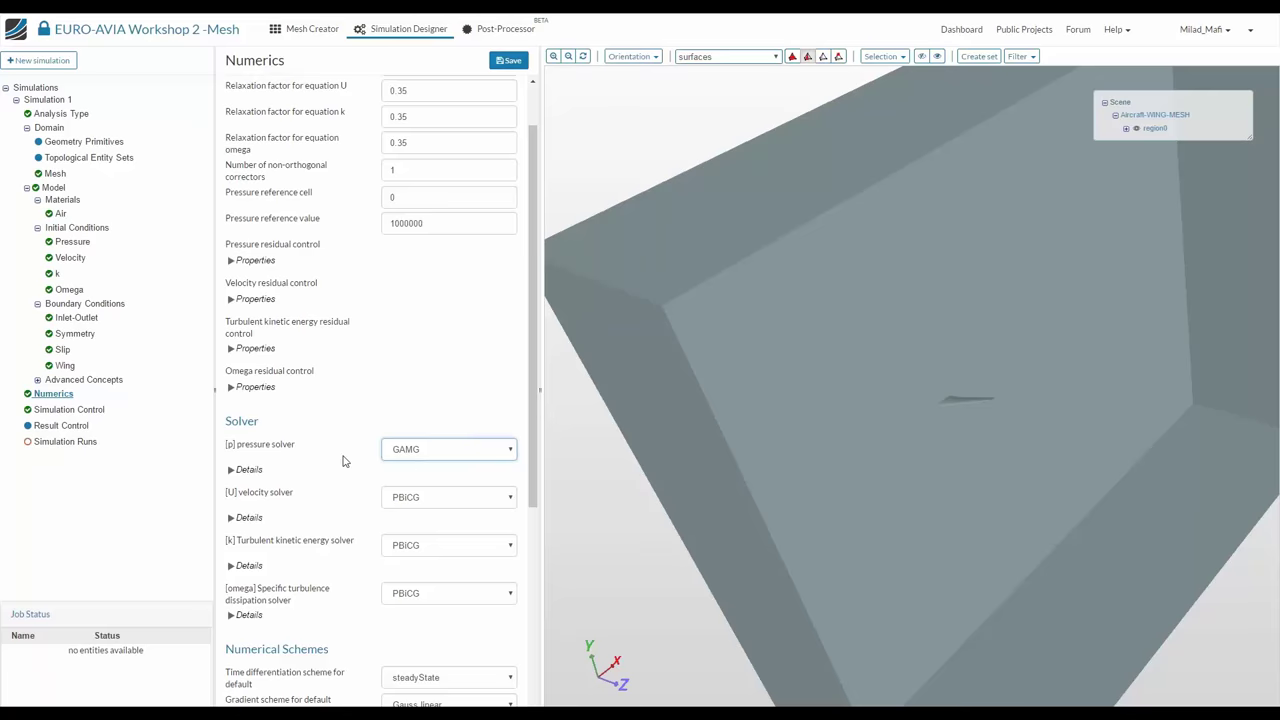
{"action": "left_click", "coordinate": [250, 470]}
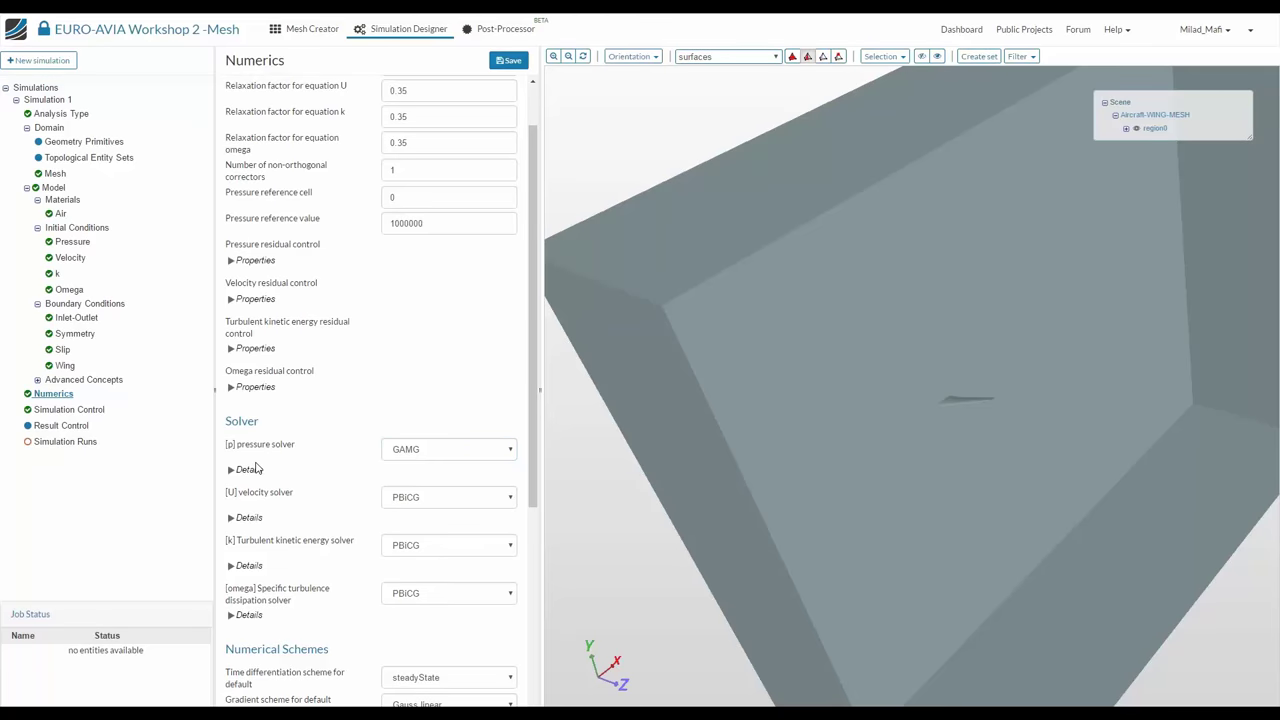
{"action": "double_click", "coordinate": [436, 491]}
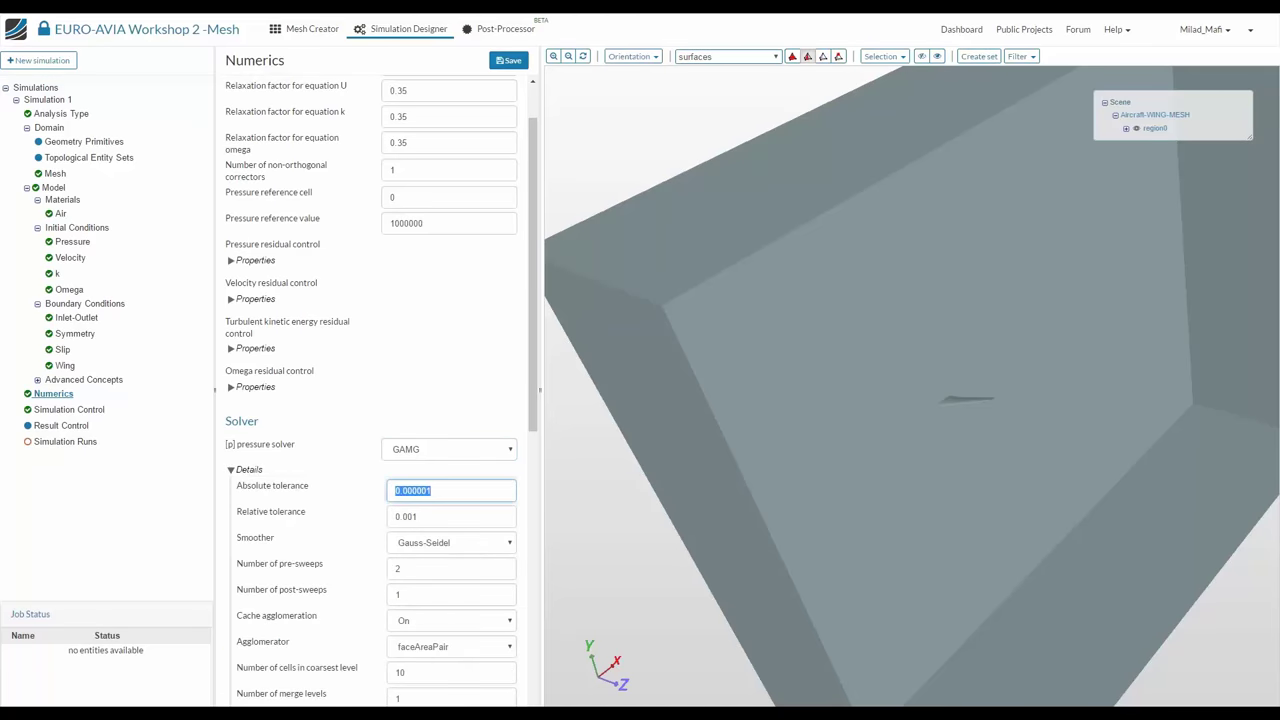
{"action": "type", "text": "0.00"}
{"action": "key", "text": "BackSpace"}
{"action": "type", "text": "000"}
{"action": "key", "text": "Return"}
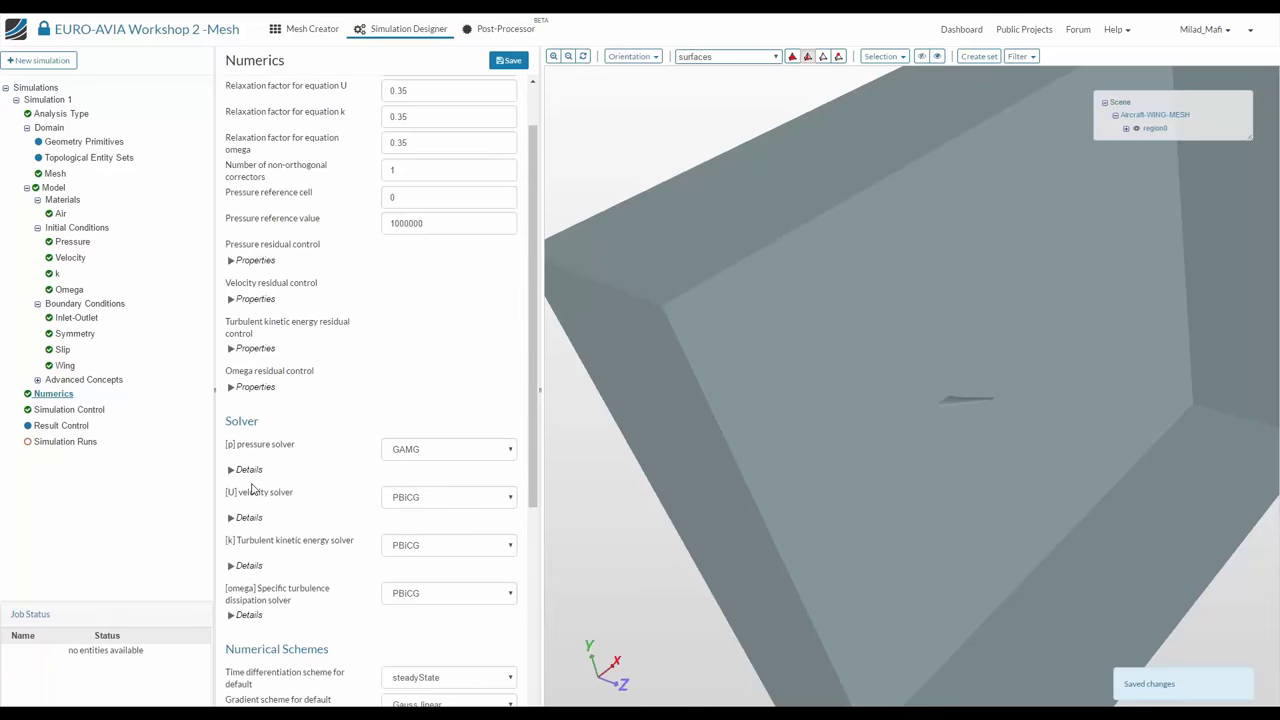
Change the velocity, turbulent kinetic energy and omega solvers to Smooth solver
{"action": "scroll", "coordinate": [252, 488], "scroll_direction": "down", "scroll_amount": 3}
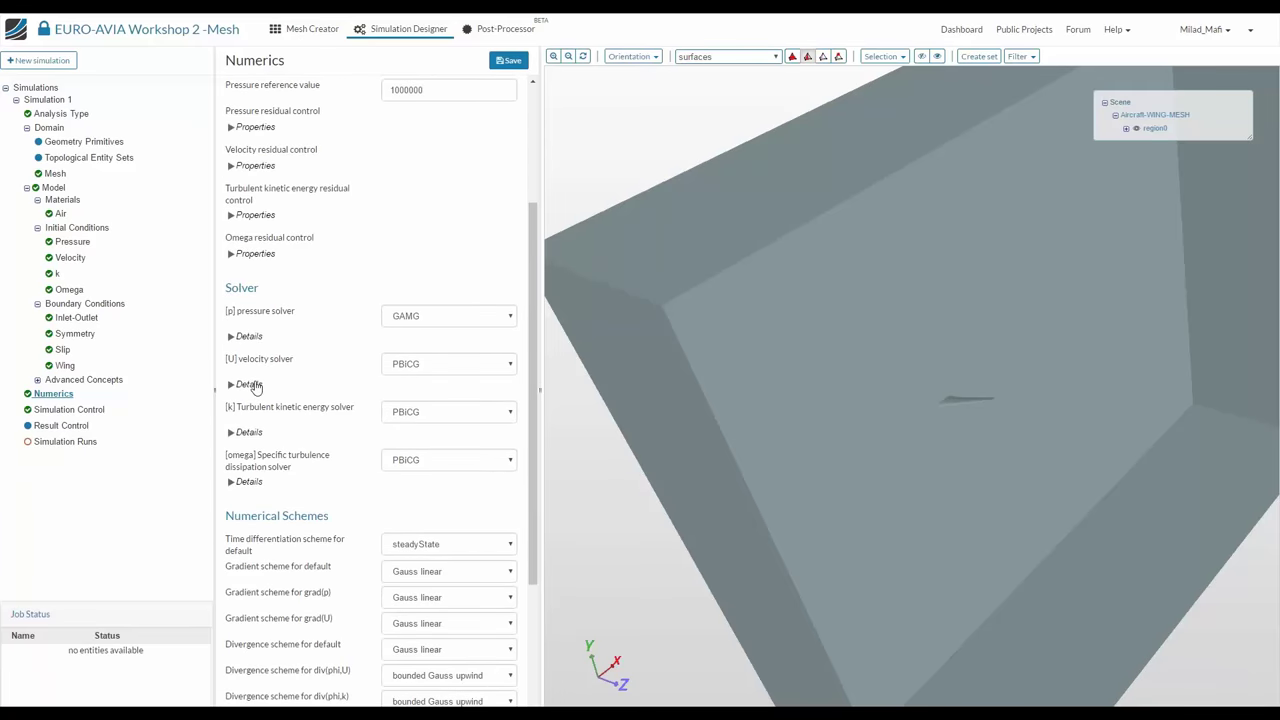
{"action": "left_click", "coordinate": [446, 366]}
{"action": "left_click", "coordinate": [420, 392]}
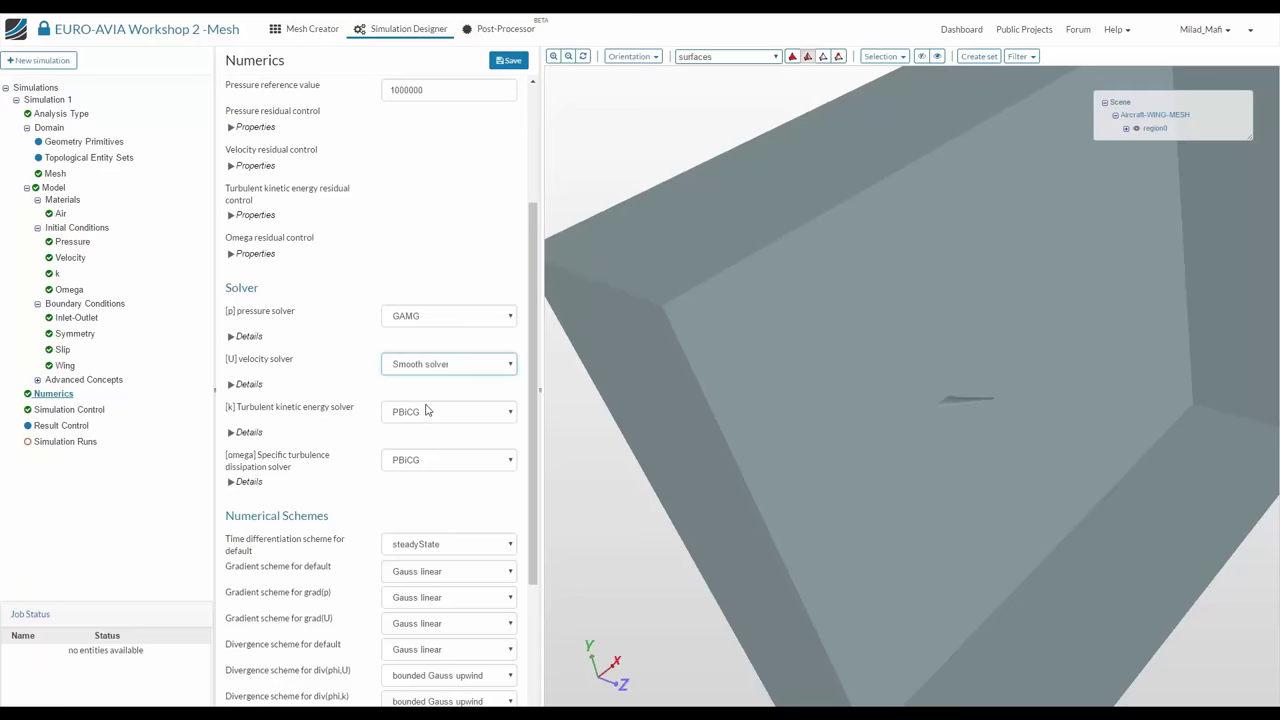
{"action": "left_click", "coordinate": [427, 411]}
{"action": "left_click", "coordinate": [424, 440]}
{"action": "left_click", "coordinate": [430, 460]}
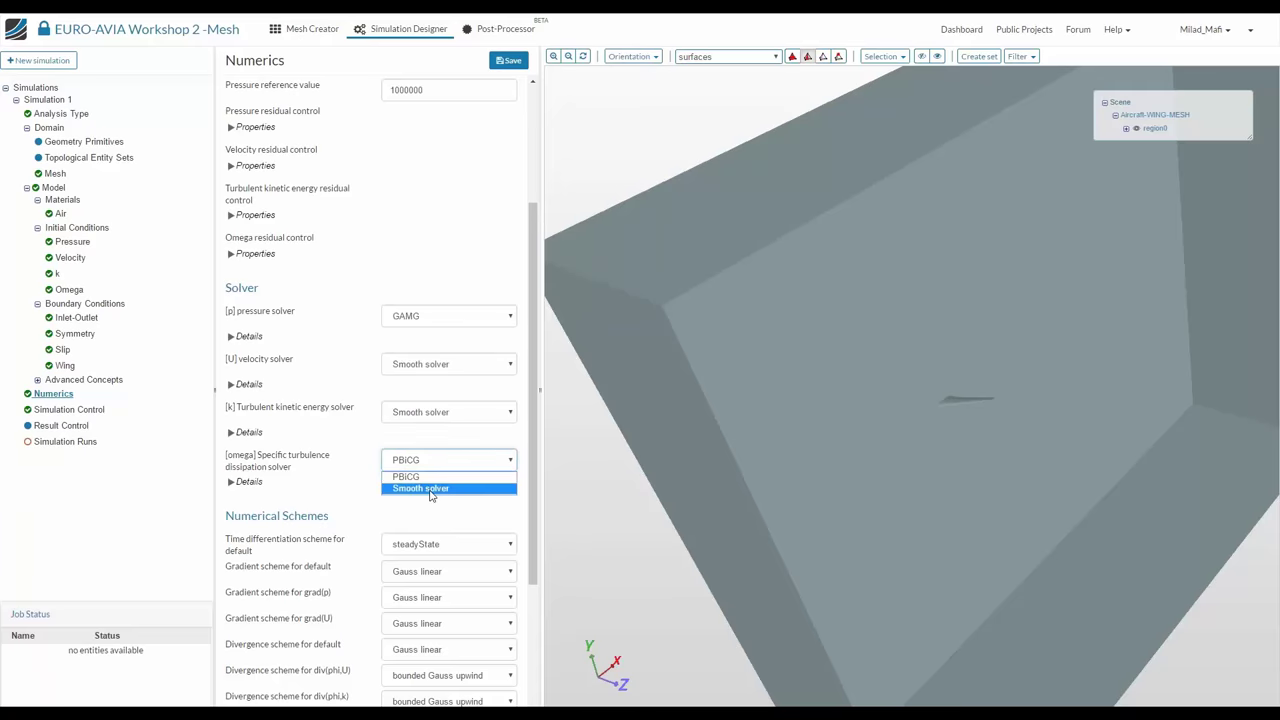
{"action": "left_click", "coordinate": [431, 489]}
Set the gradient schemes for grad(p) and grad(U) to cellLimited Gauss linear
{"action": "scroll", "coordinate": [326, 410], "scroll_direction": "down", "scroll_amount": 3}
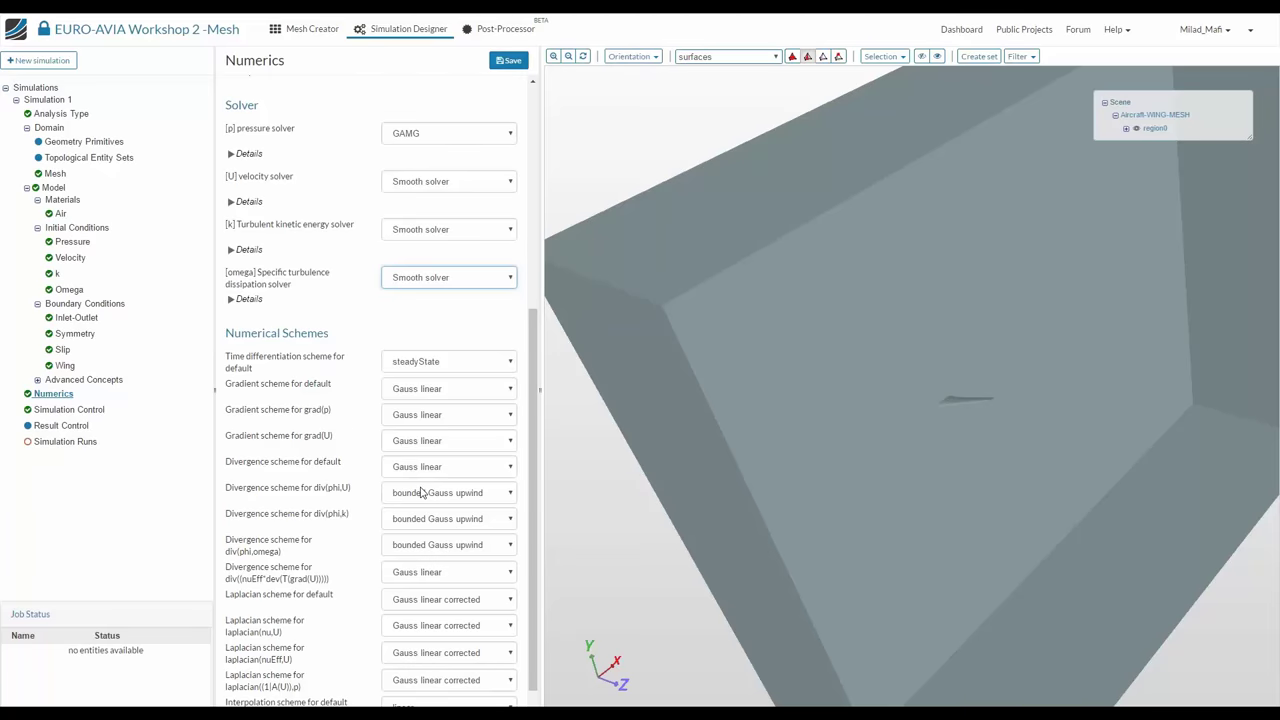
{"action": "left_click", "coordinate": [430, 414]}
{"action": "left_click", "coordinate": [431, 443]}
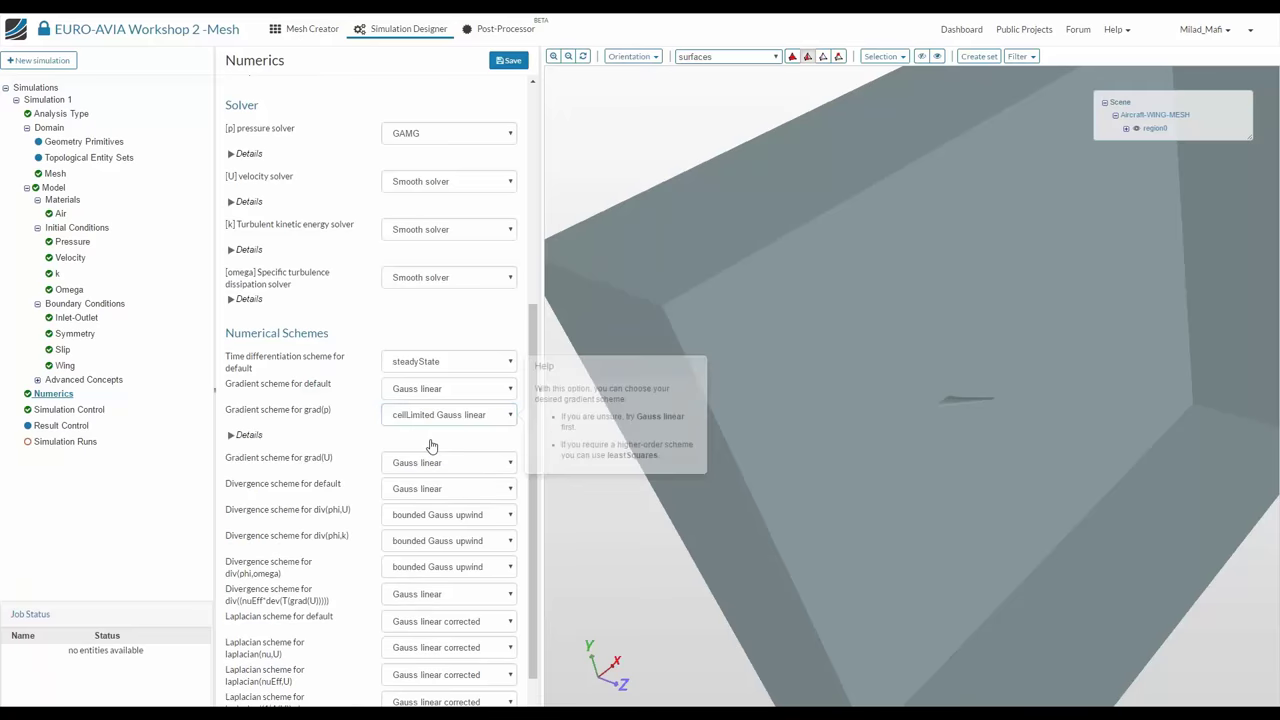
{"action": "left_click", "coordinate": [431, 443]}
{"action": "left_click", "coordinate": [431, 443]}
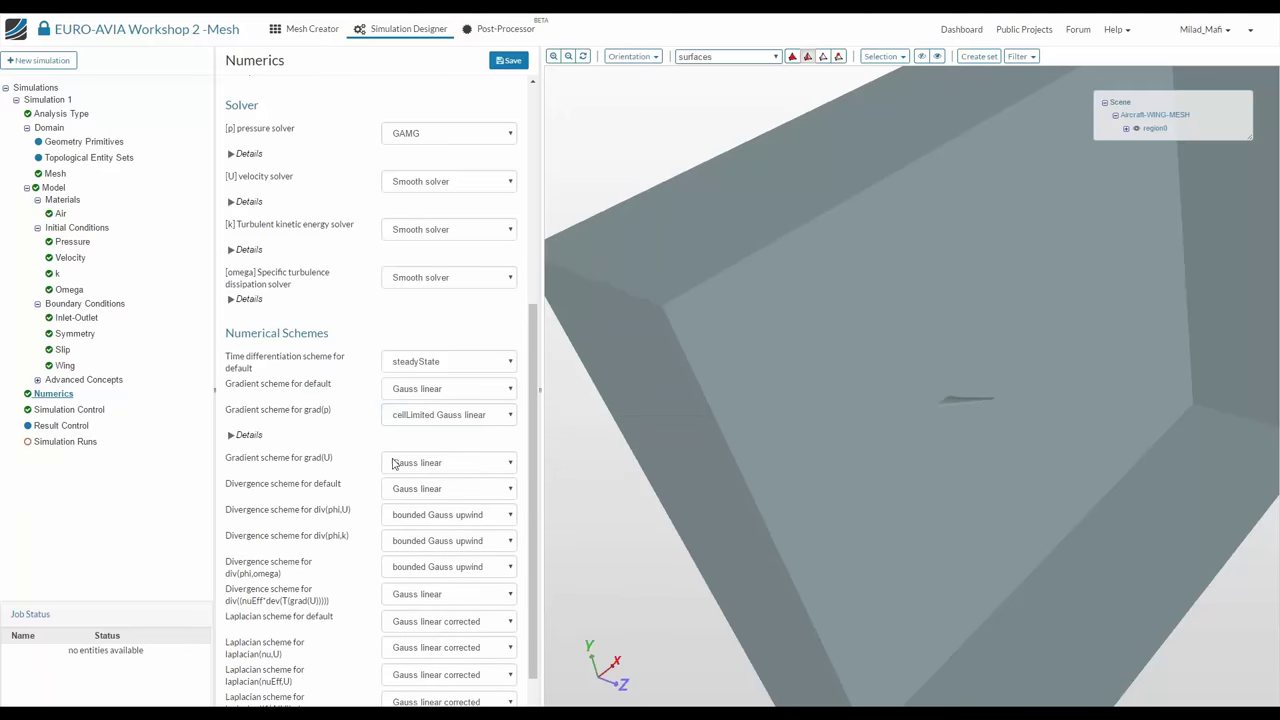
{"action": "left_click", "coordinate": [394, 463]}
{"action": "left_click", "coordinate": [406, 491]}
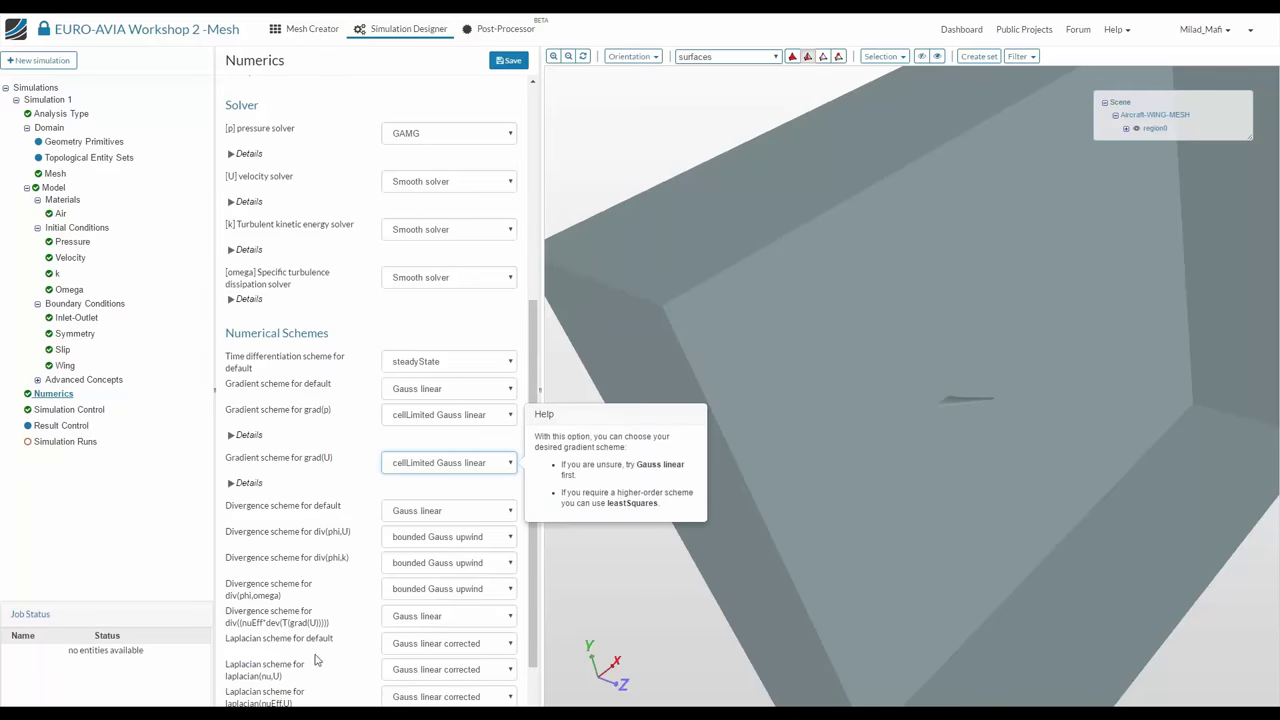
Set the Laplacian schemes for laplacian(nu,U), laplacian(nuEff,U) and laplacian((1|A(U)),p) to Gauss linear limited corrected
{"action": "left_click", "coordinate": [421, 676]}
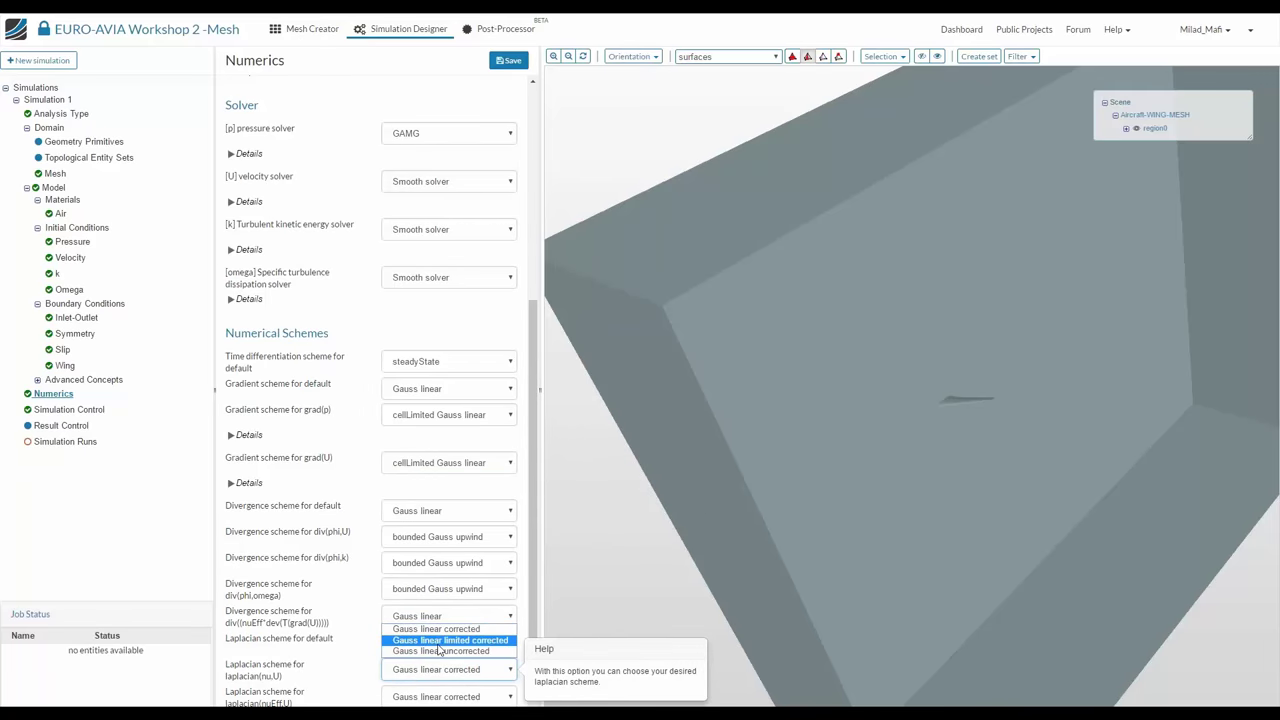
{"action": "left_click", "coordinate": [440, 640]}
{"action": "left_click", "coordinate": [440, 674]}
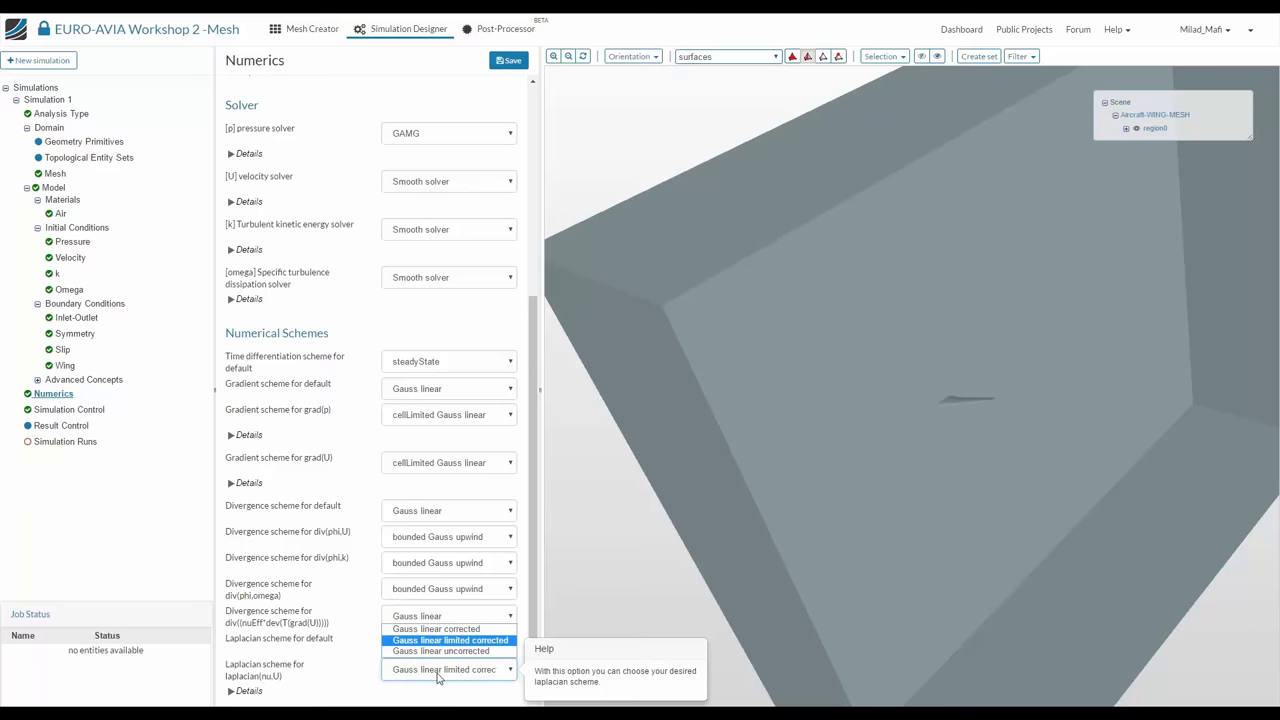
{"action": "left_click", "coordinate": [418, 688]}
{"action": "scroll", "coordinate": [418, 688], "scroll_direction": "down", "scroll_amount": 2}
{"action": "left_click", "coordinate": [435, 599]}
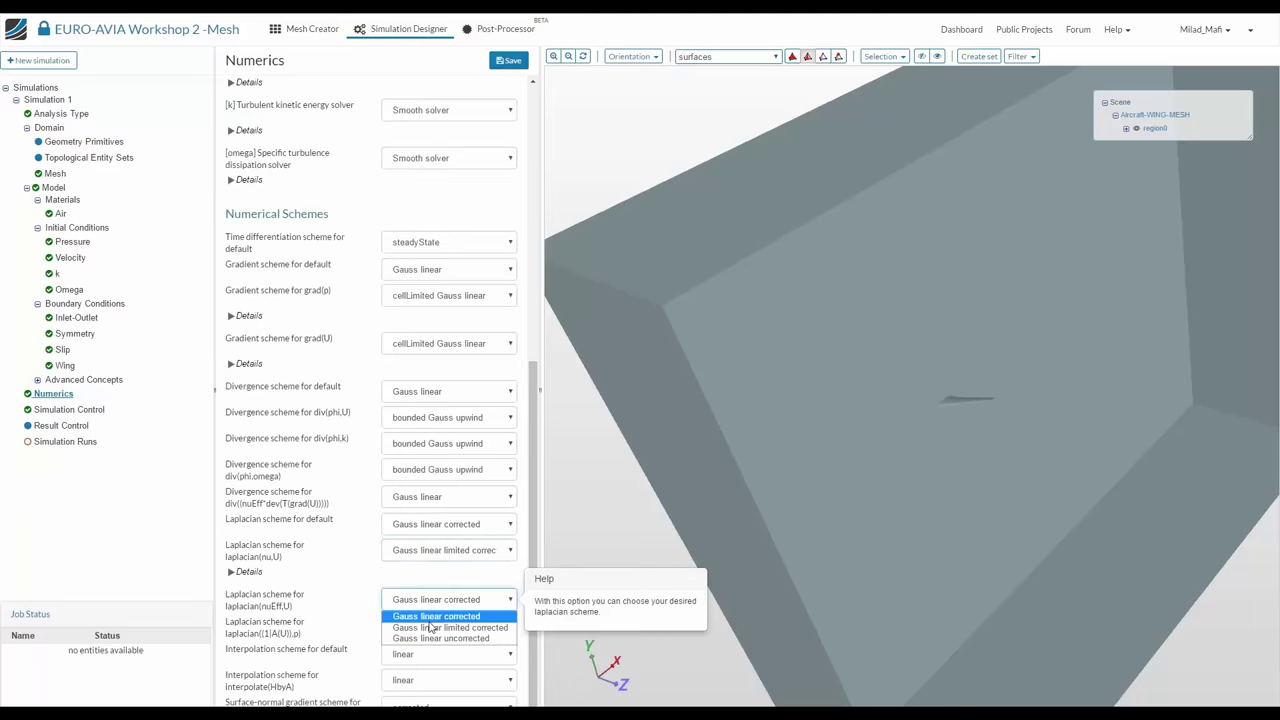
{"action": "left_click", "coordinate": [430, 641]}
{"action": "left_click", "coordinate": [435, 648]}
{"action": "left_click", "coordinate": [432, 689]}
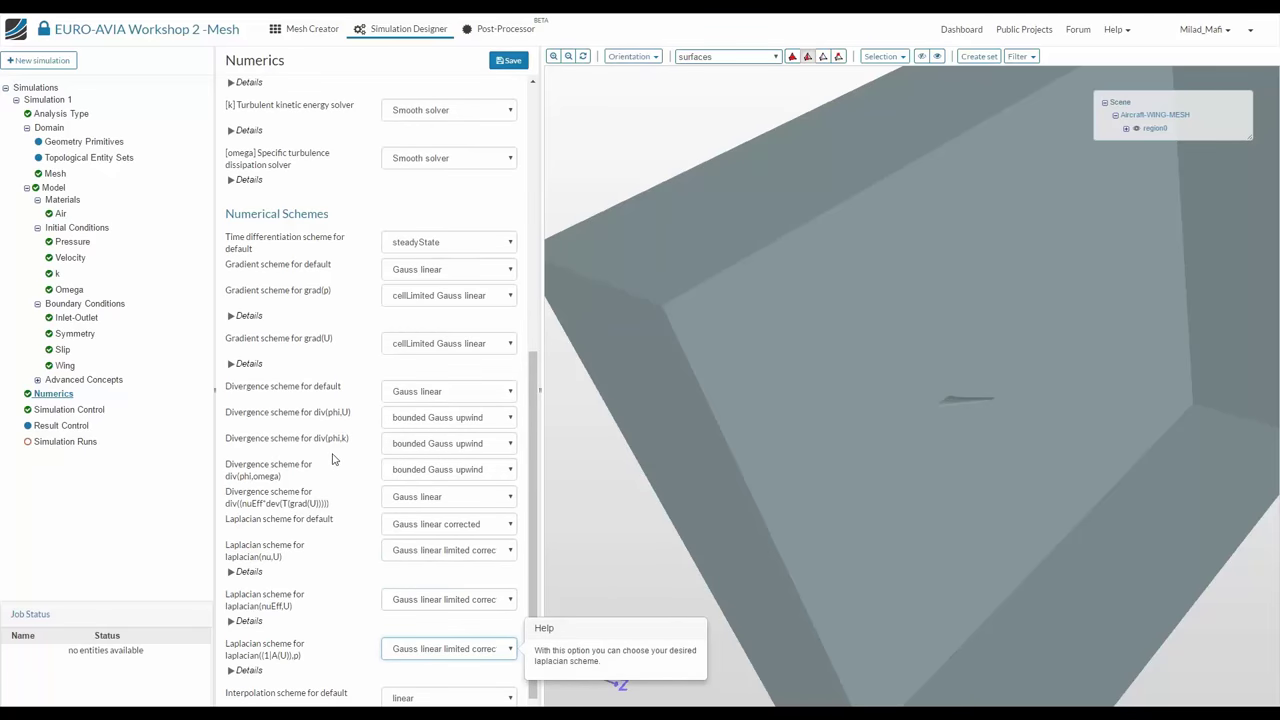
Keep bounded Gauss upwind as the divergence scheme for div(phi,U) and save the numerics
{"action": "left_click", "coordinate": [440, 420]}
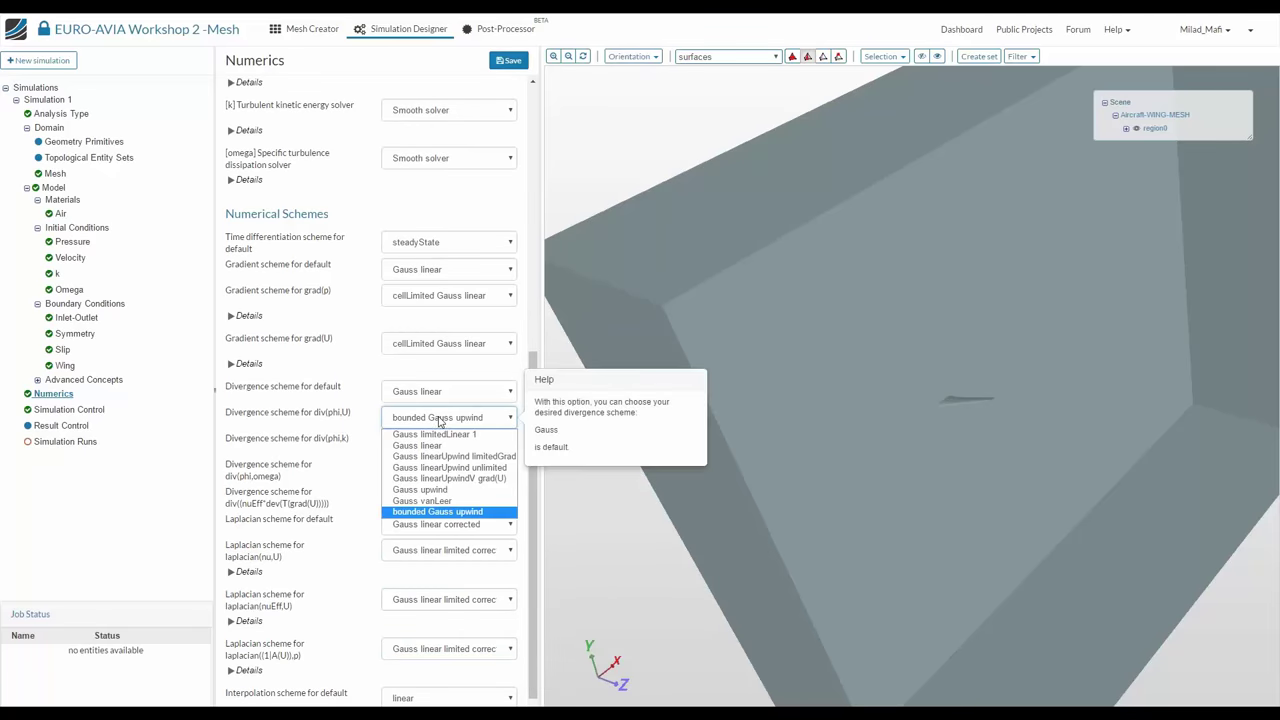
{"action": "left_click", "coordinate": [440, 418]}
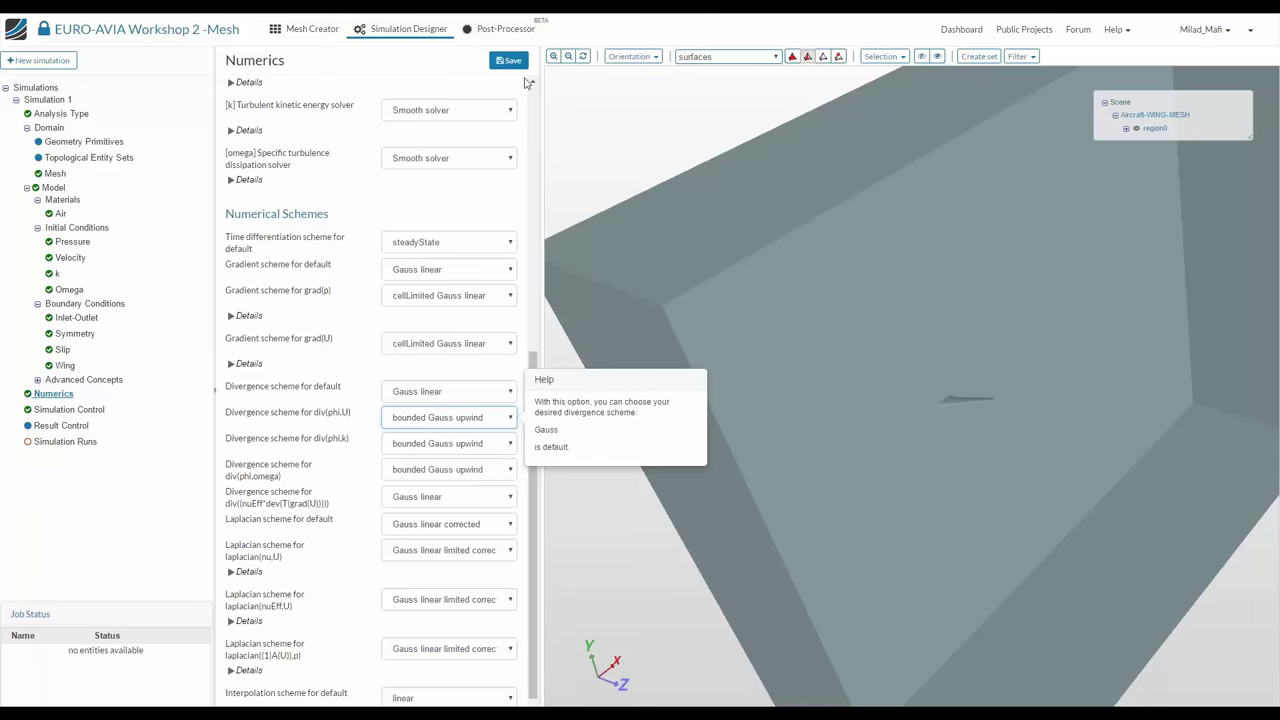
{"action": "left_click", "coordinate": [510, 61]}
Set the simulation control end time value to 2000 s and save it
{"action": "left_click", "coordinate": [65, 411]}
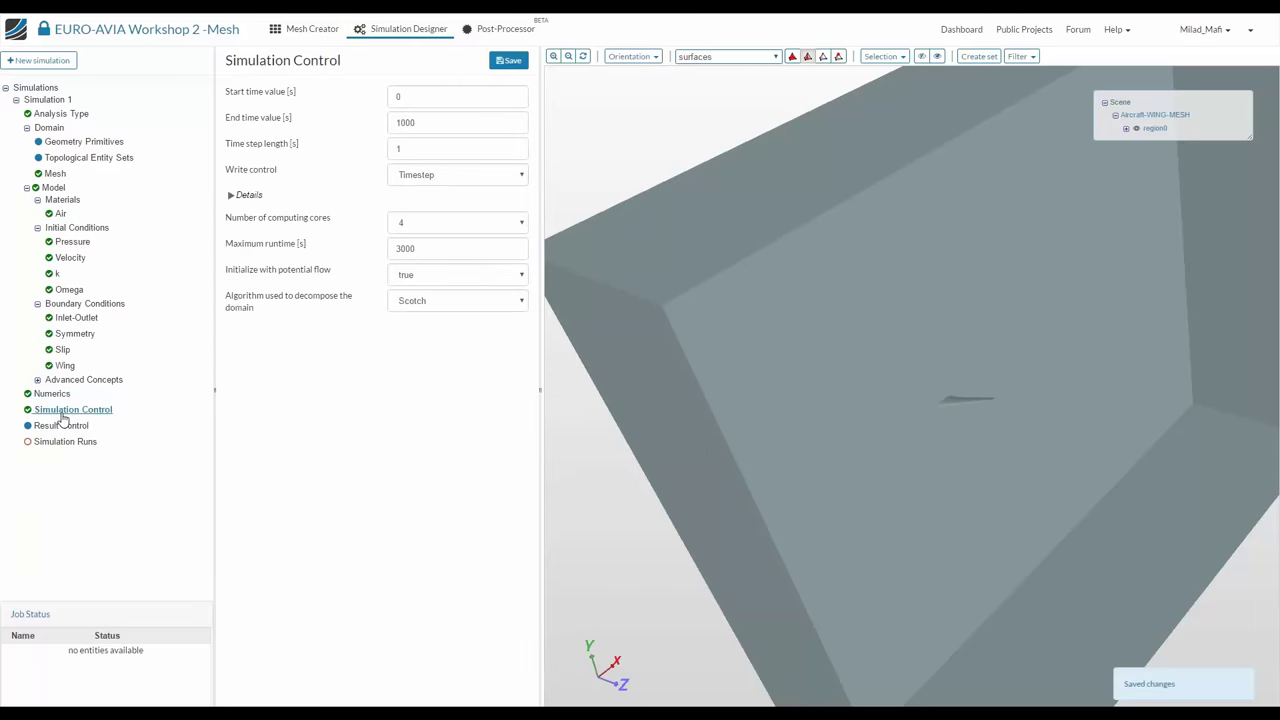
{"action": "left_click", "coordinate": [434, 119]}
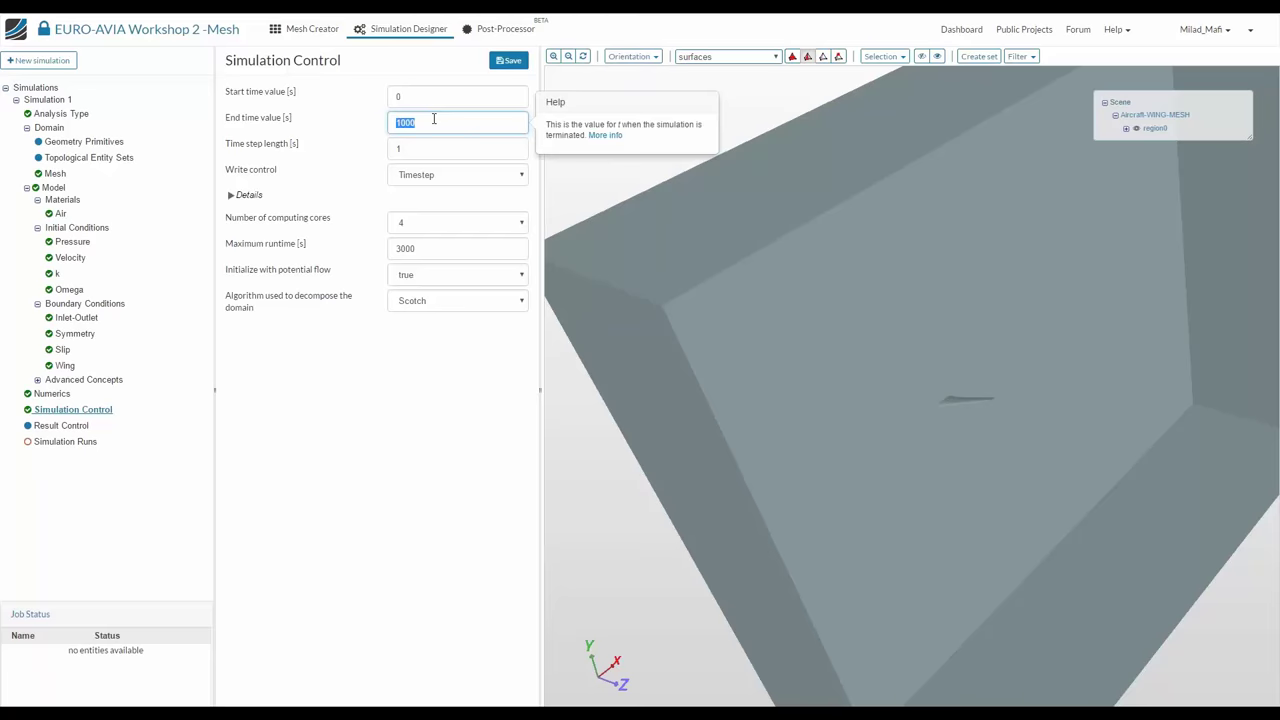
{"action": "type", "text": "2000"}
{"action": "left_click", "coordinate": [508, 60]}
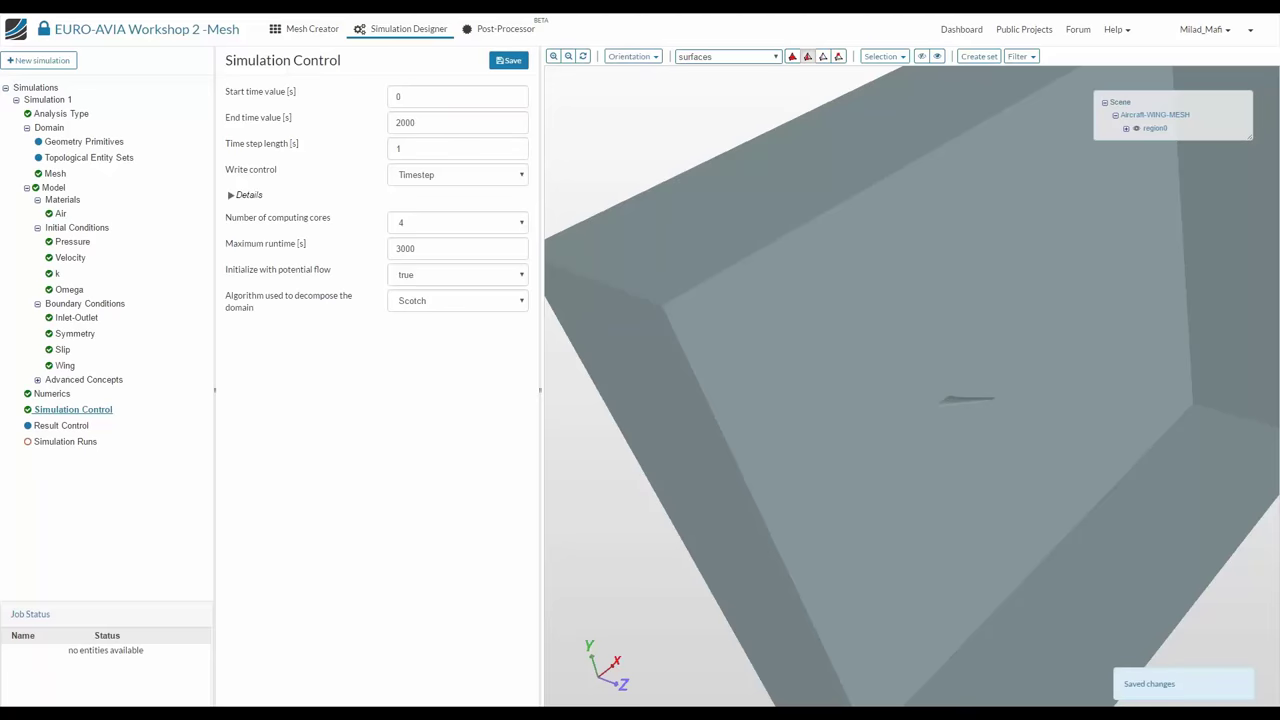
Keep the start time and time step length, and set the write interval to 2000 simulation time steps
{"action": "left_click", "coordinate": [440, 94]}
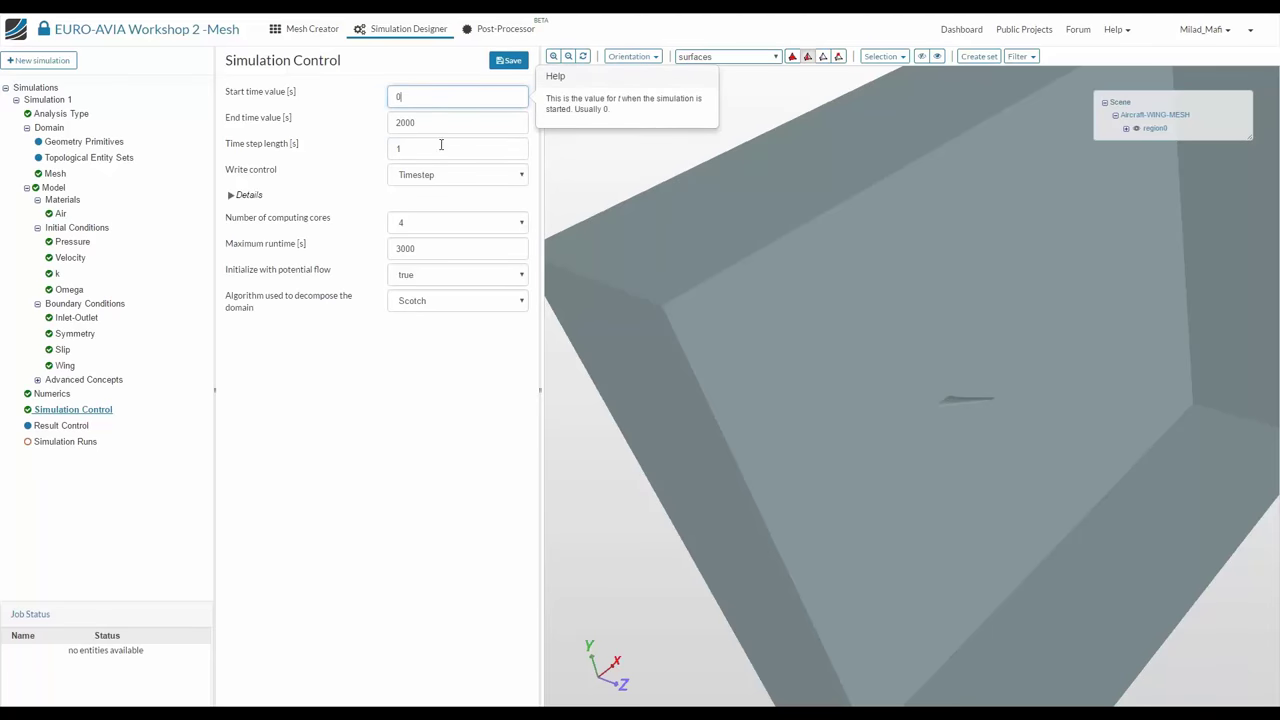
{"action": "key", "text": "Tab"}
{"action": "key", "text": "Tab"}
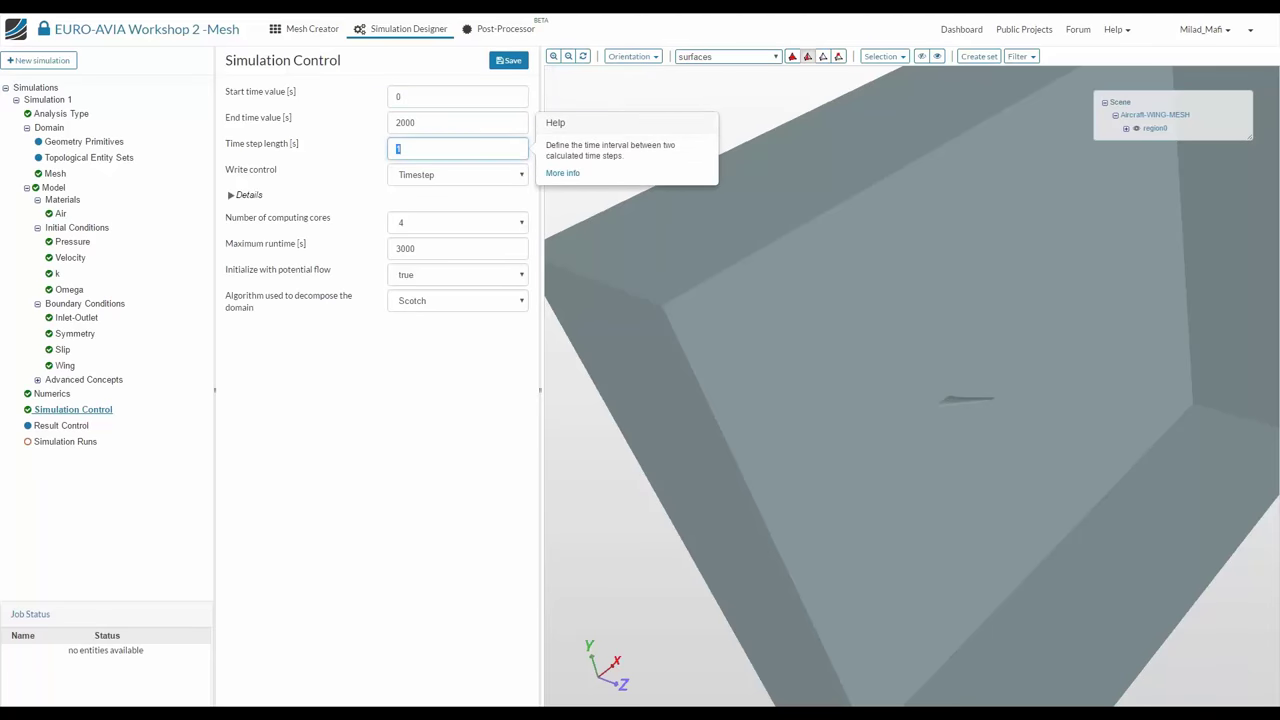
{"action": "left_click", "coordinate": [261, 199]}
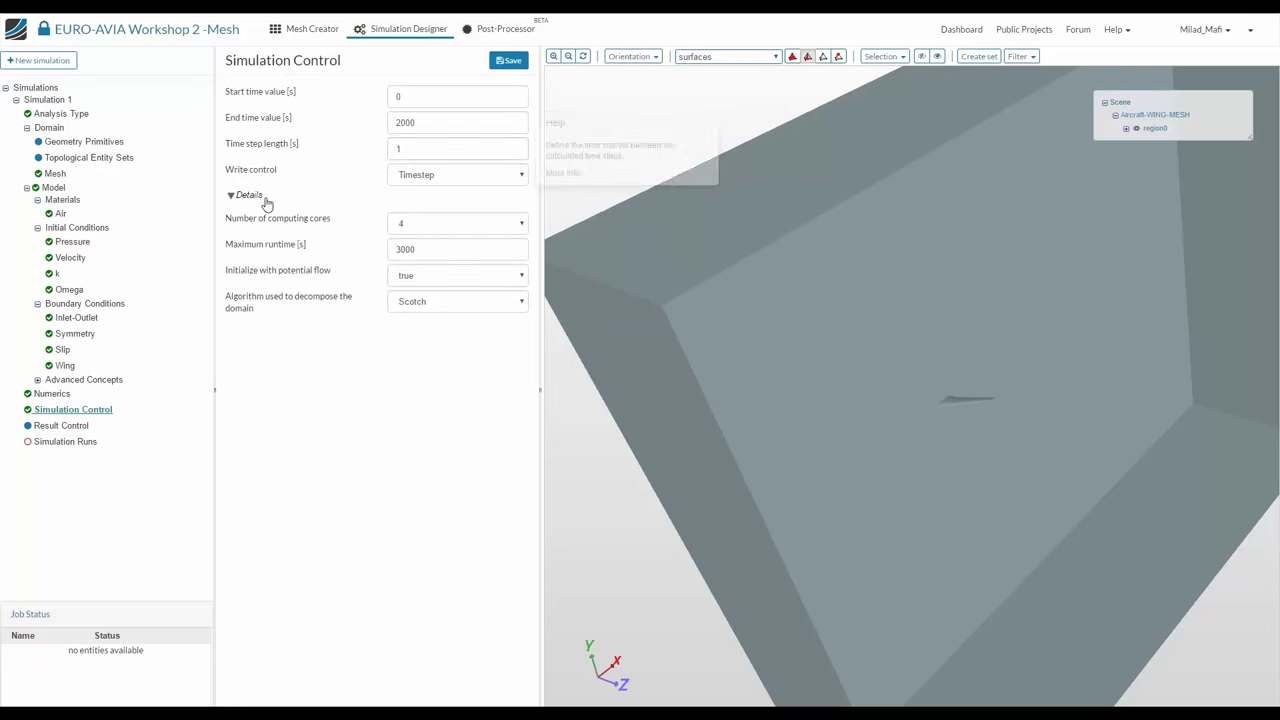
{"action": "left_click", "coordinate": [415, 215]}
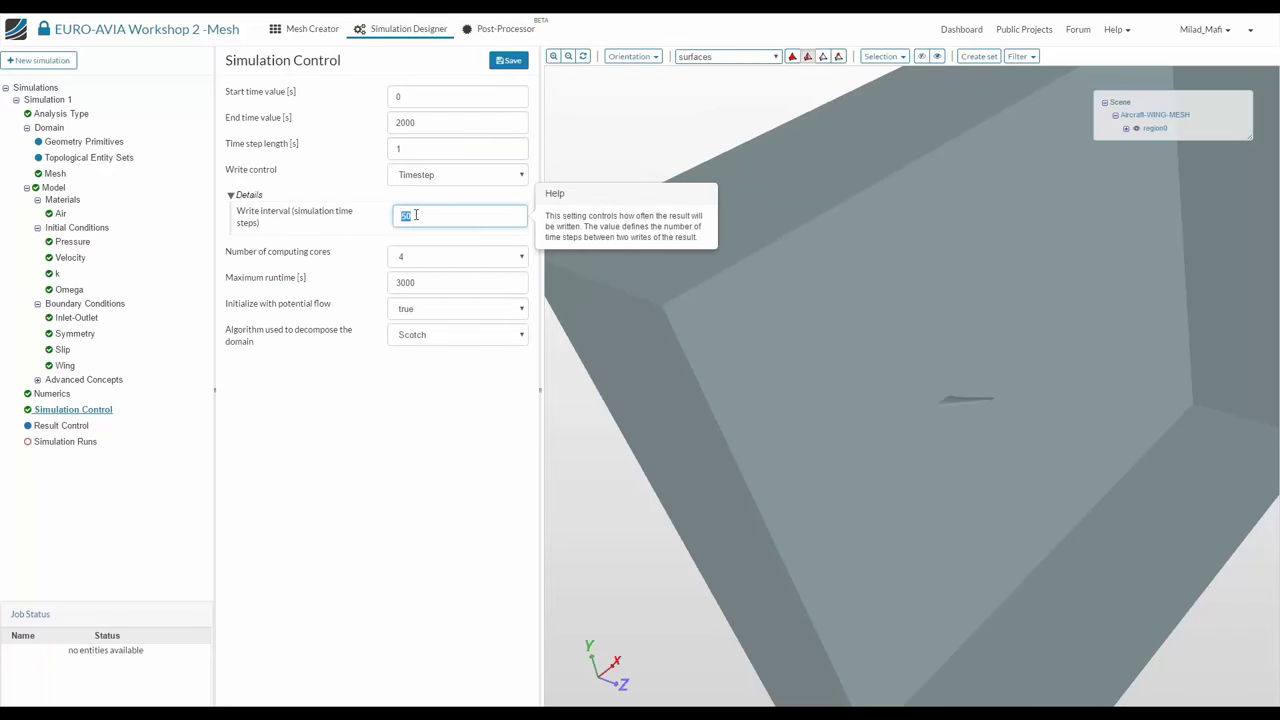
{"action": "type", "text": "2000"}
Set the number of computing cores to 32 and the maximum runtime to 90000 s, and save the simulation control
{"action": "left_click", "coordinate": [432, 258]}
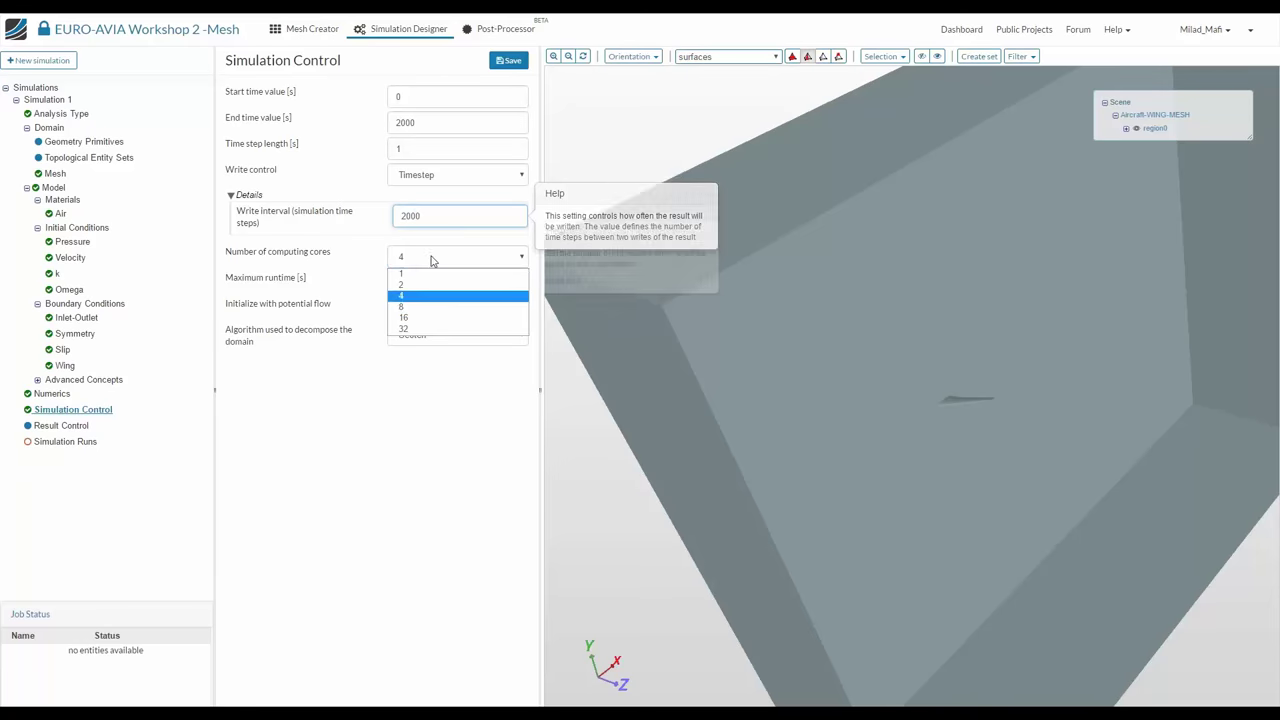
{"action": "left_click", "coordinate": [420, 329]}
{"action": "key", "text": "Tab"}
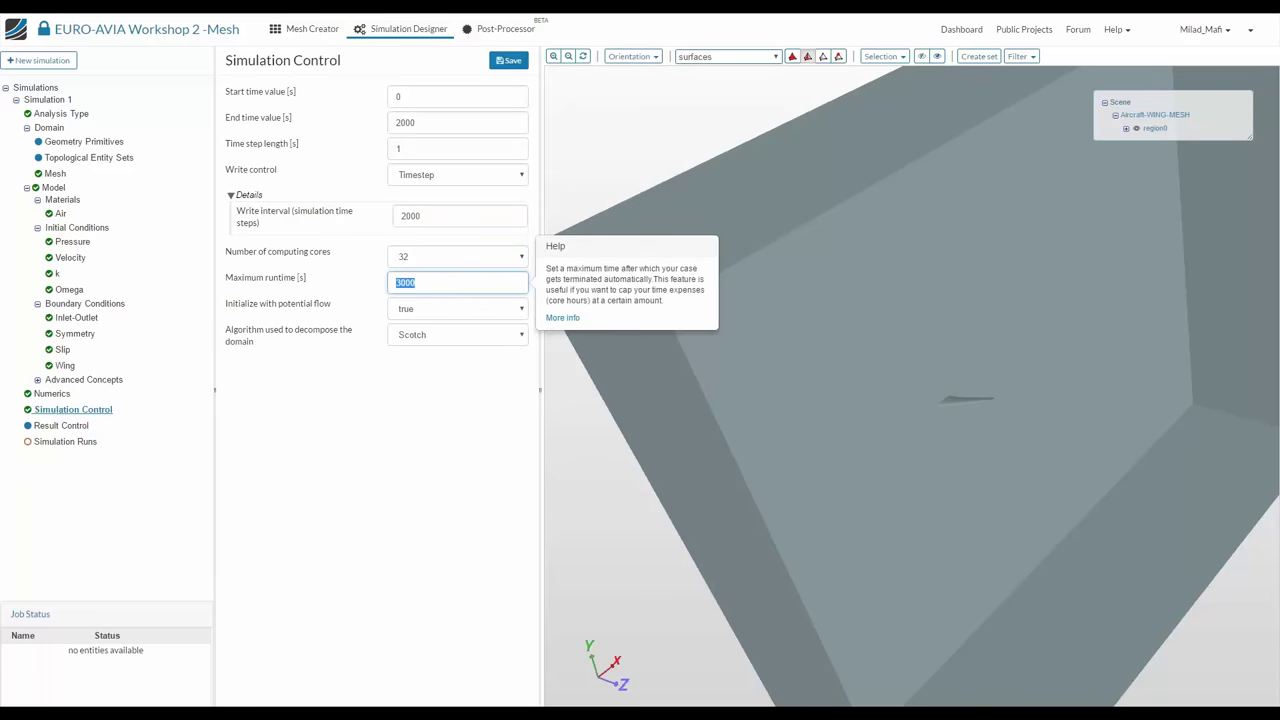
{"action": "type", "text": "90000"}
{"action": "left_click", "coordinate": [509, 60]}
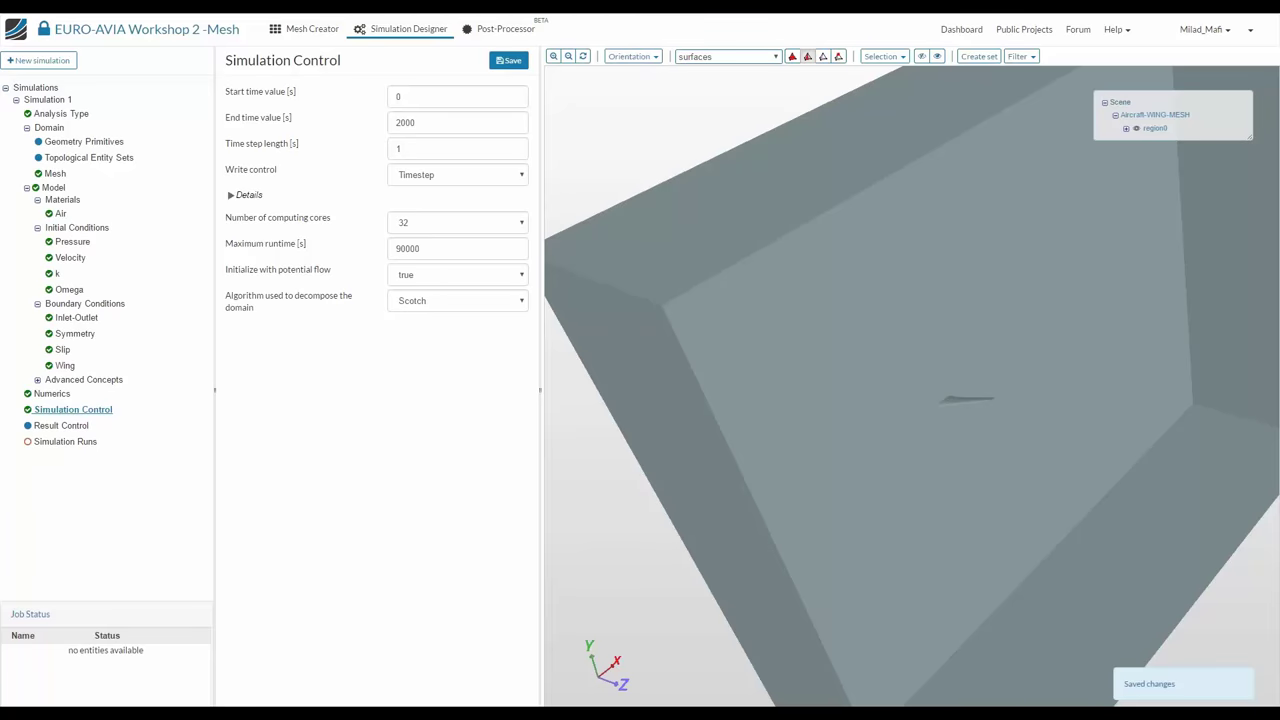
Set the potential flow initialization to false and save the simulation control
{"action": "left_click", "coordinate": [393, 283]}
{"action": "left_click", "coordinate": [380, 268]}
{"action": "left_click", "coordinate": [420, 274]}
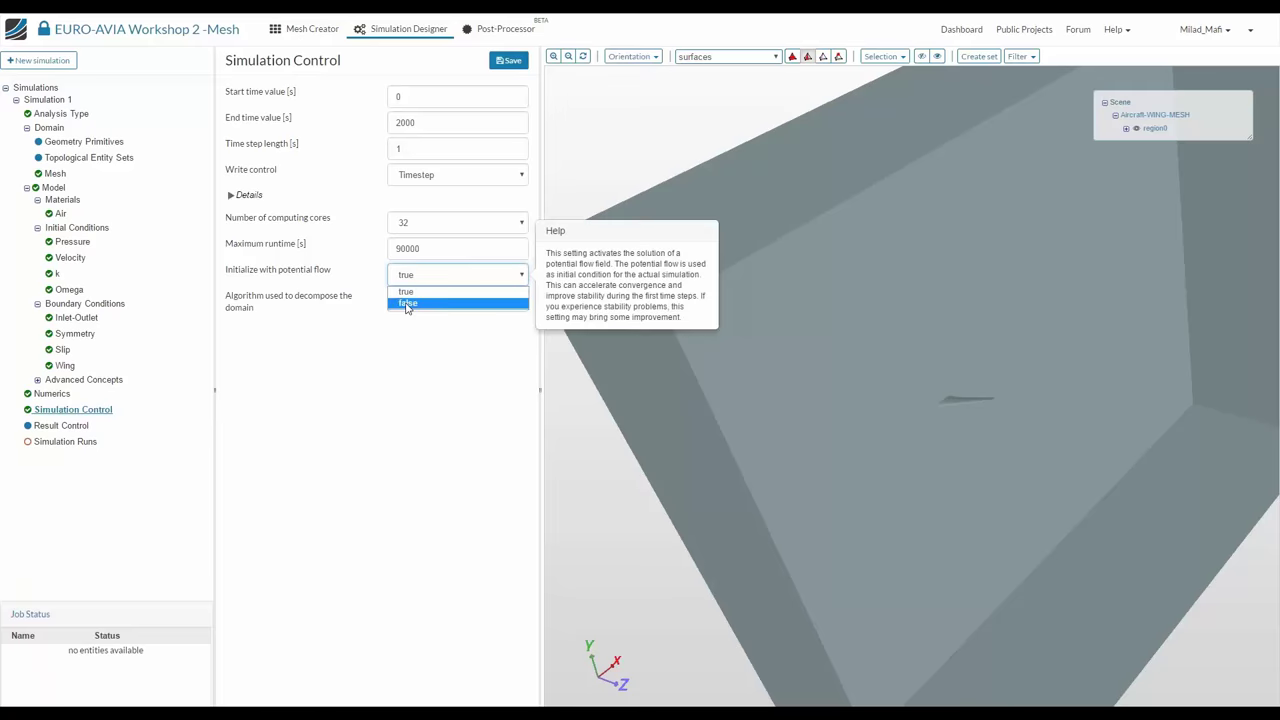
{"action": "left_click", "coordinate": [400, 303]}
{"action": "left_click", "coordinate": [508, 60]}
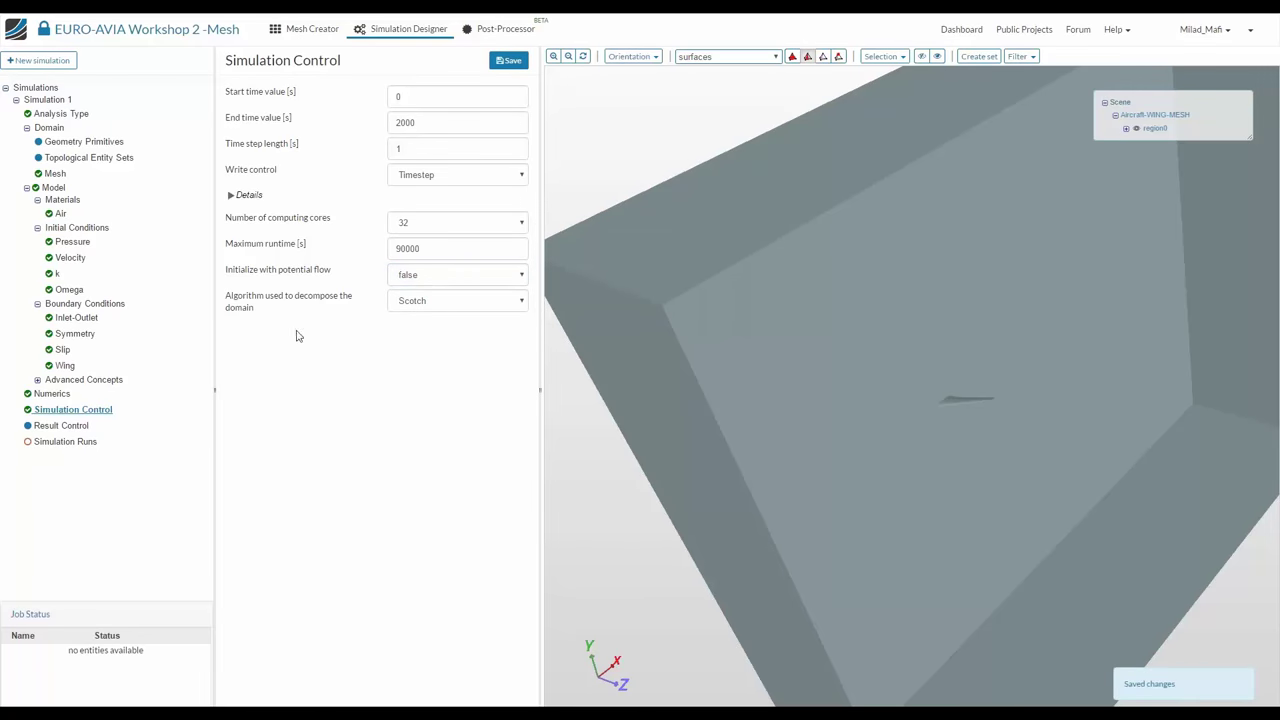
Add a forces and moments result control item and assign the faces solid_0_shell_0_face_0 and solid_0_shell_0_face_1 to it
{"action": "left_click", "coordinate": [61, 425]}
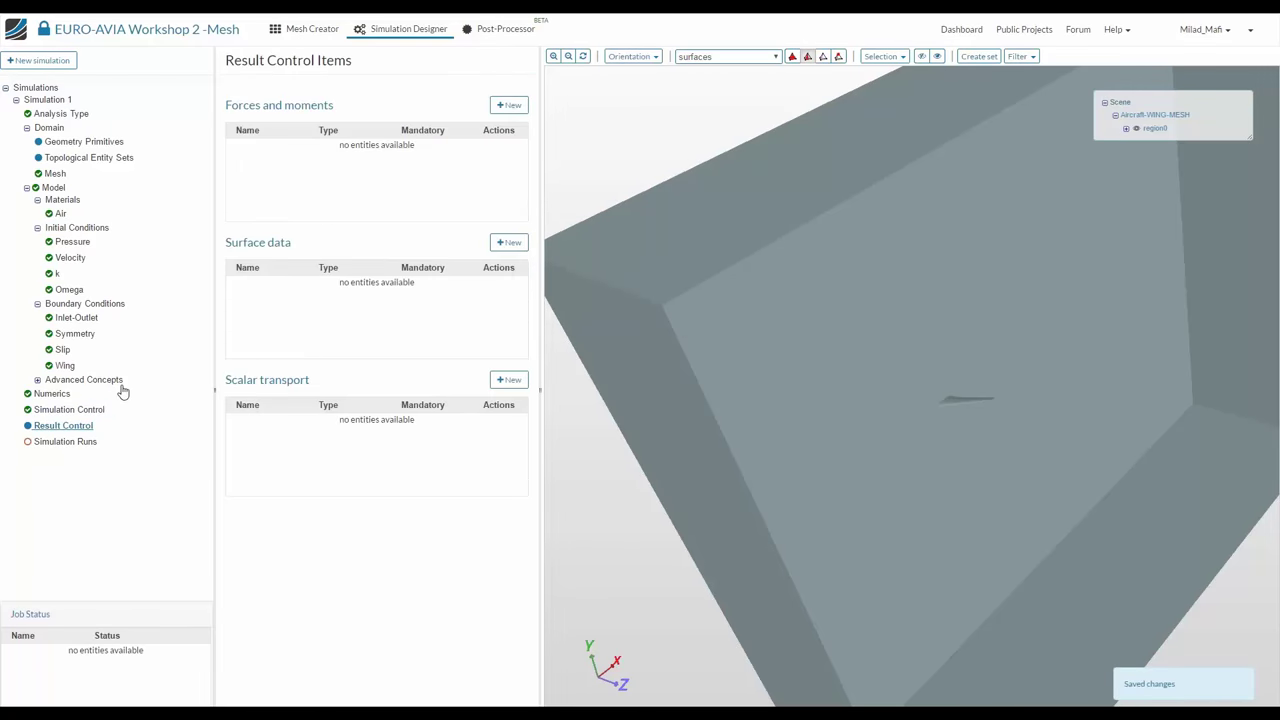
{"action": "left_click", "coordinate": [509, 105]}
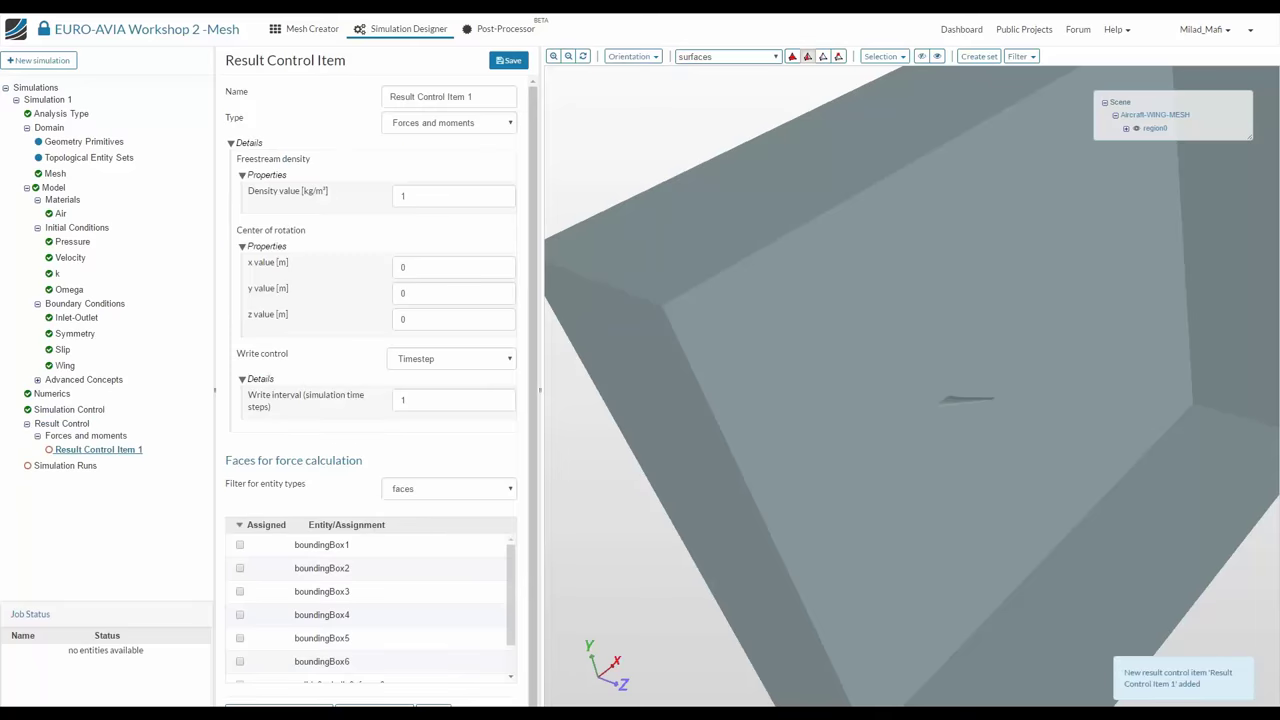
{"action": "scroll", "coordinate": [357, 649], "scroll_direction": "down", "scroll_amount": 2}
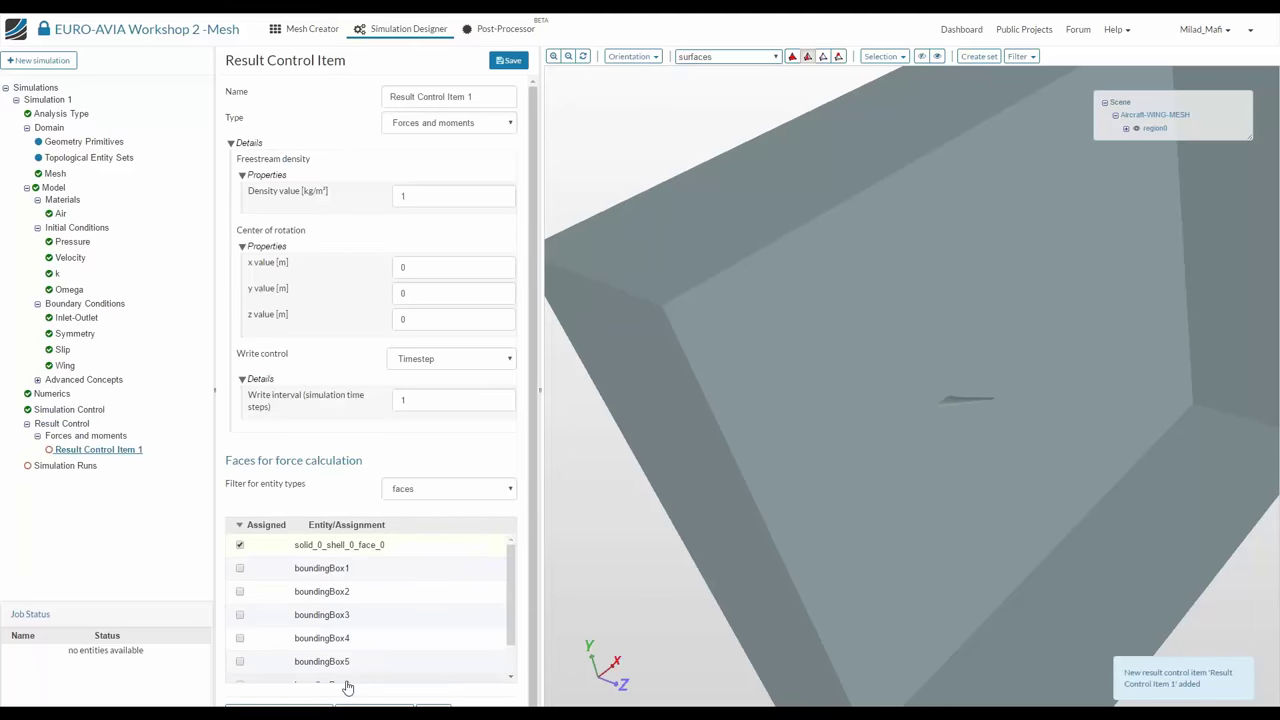
{"action": "left_click", "coordinate": [345, 676]}
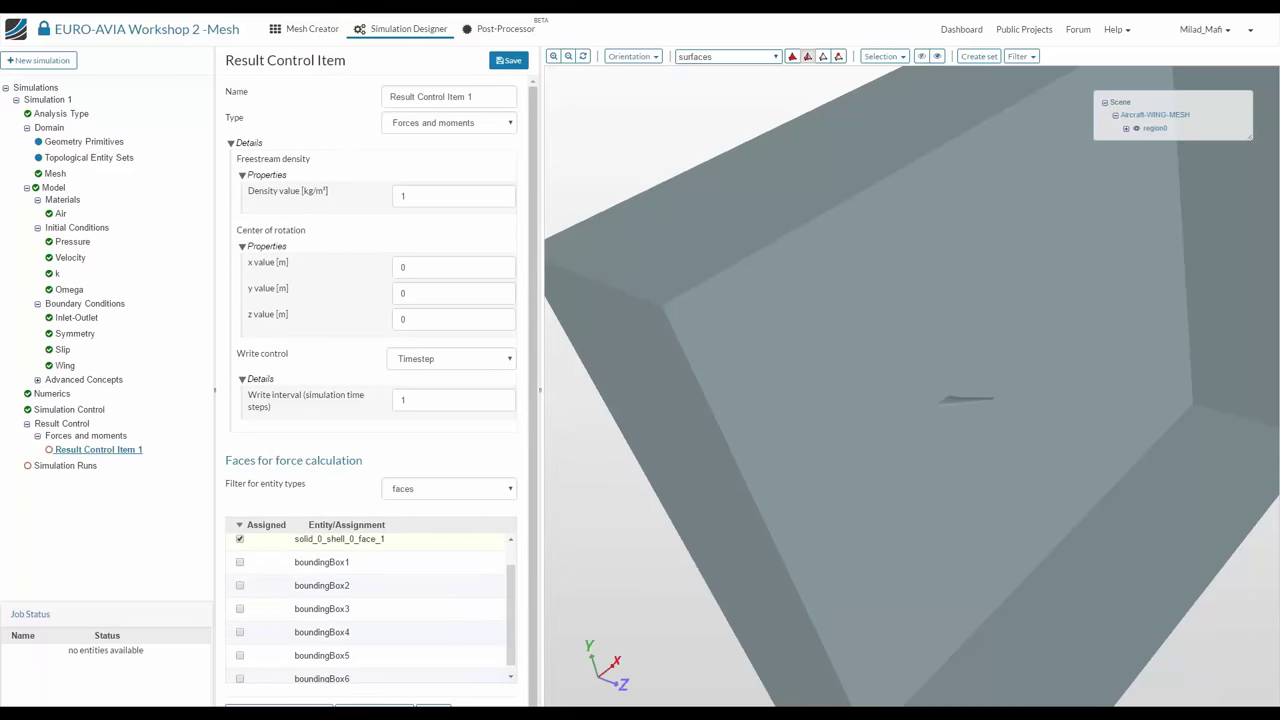
Set the result control item's freestream density to 1.205 kg/m³, name it Forces, and save it
{"action": "left_click", "coordinate": [429, 193]}
{"action": "type", "text": ".205"}
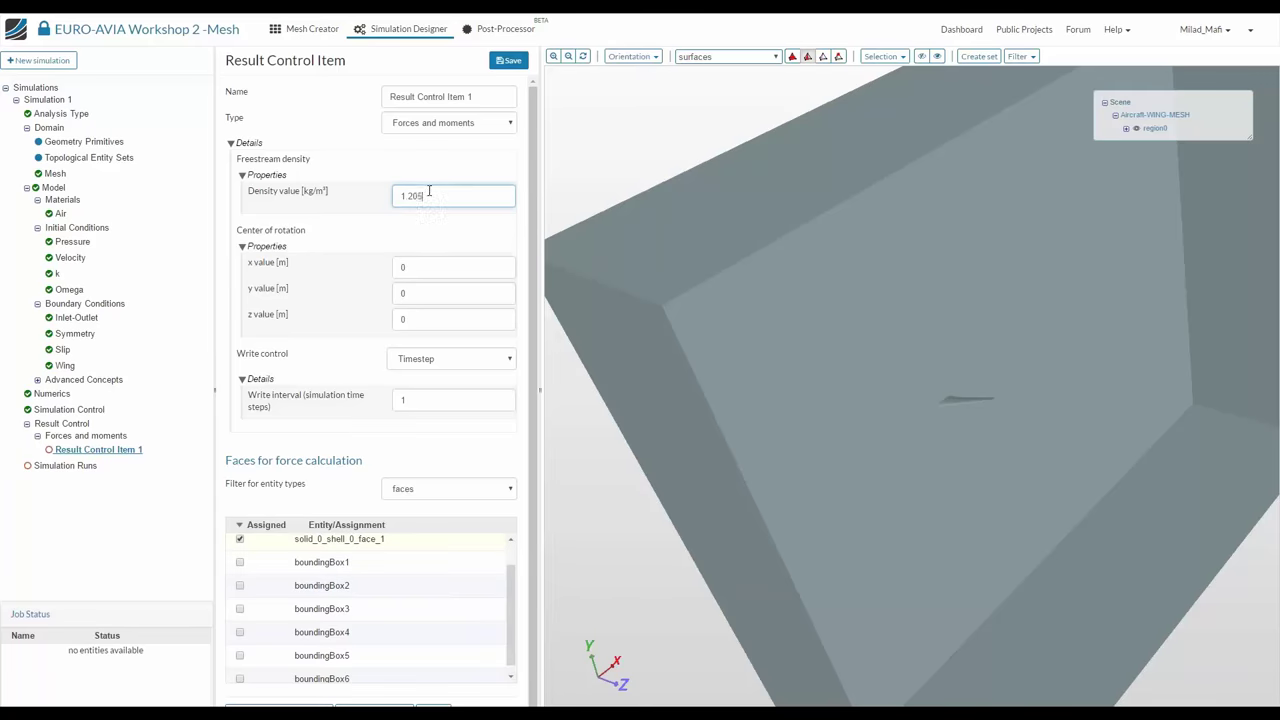
{"action": "triple_click", "coordinate": [487, 96]}
{"action": "type", "text": "F"}
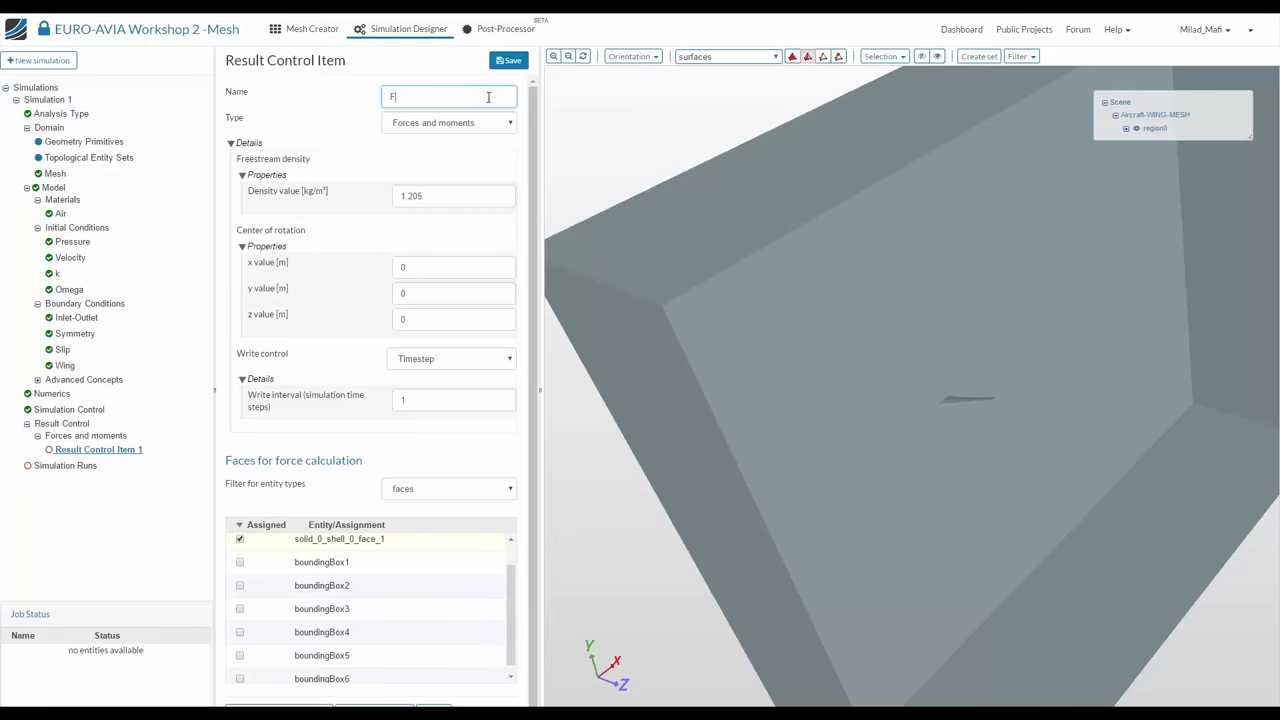
{"action": "type", "text": "orces"}
{"action": "left_click", "coordinate": [508, 60]}
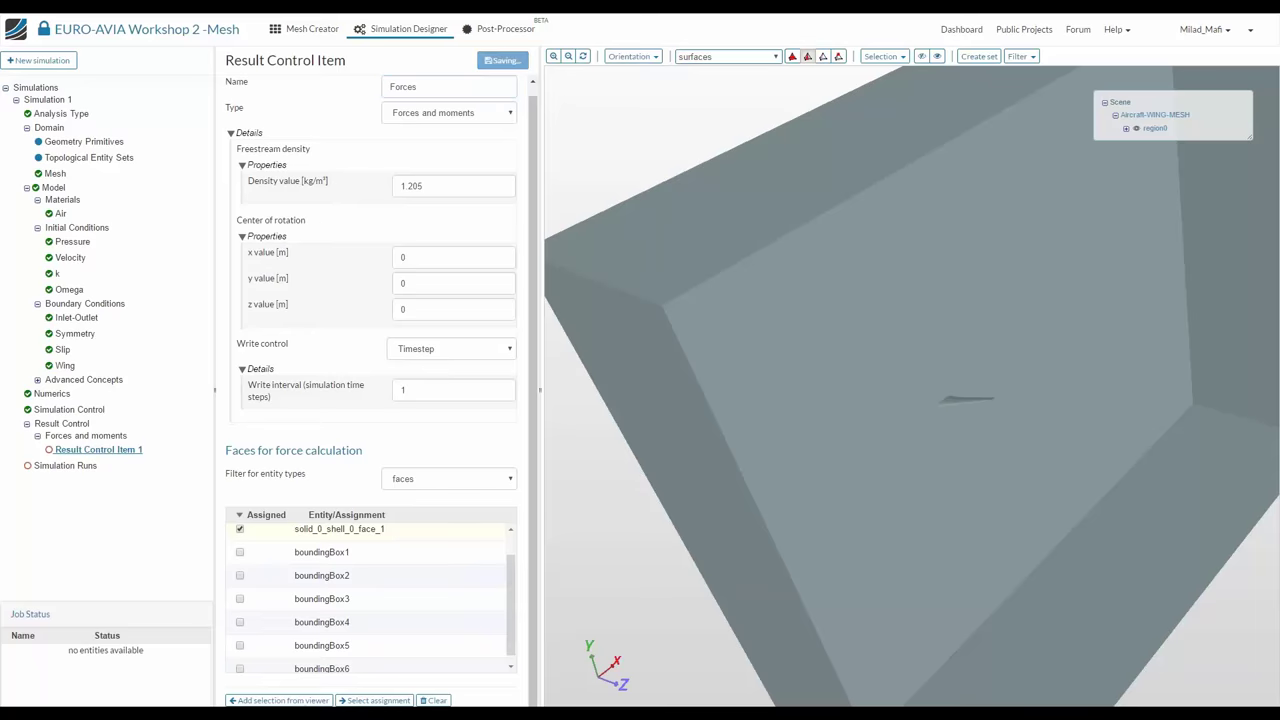
Check the simulation setup and create a simulation run named Run 1
{"action": "left_click", "coordinate": [66, 465]}
{"action": "left_click", "coordinate": [506, 60]}
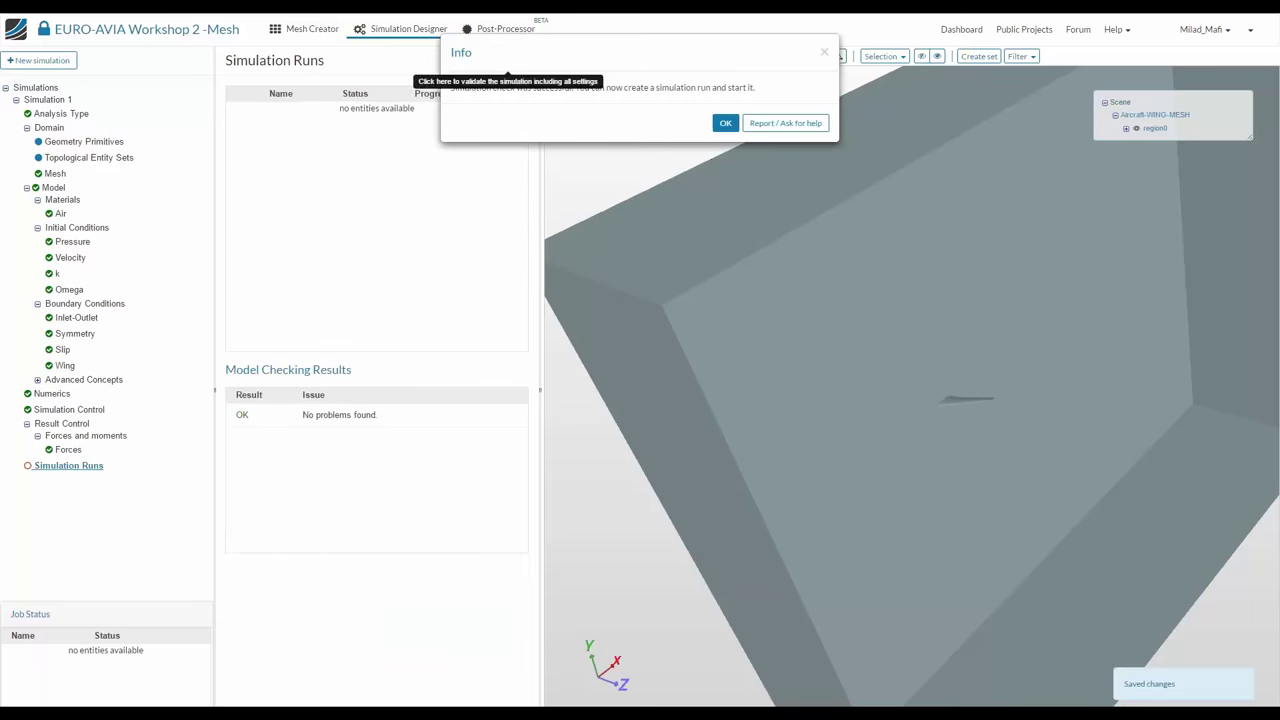
{"action": "left_click", "coordinate": [725, 123]}
{"action": "left_click", "coordinate": [460, 60]}
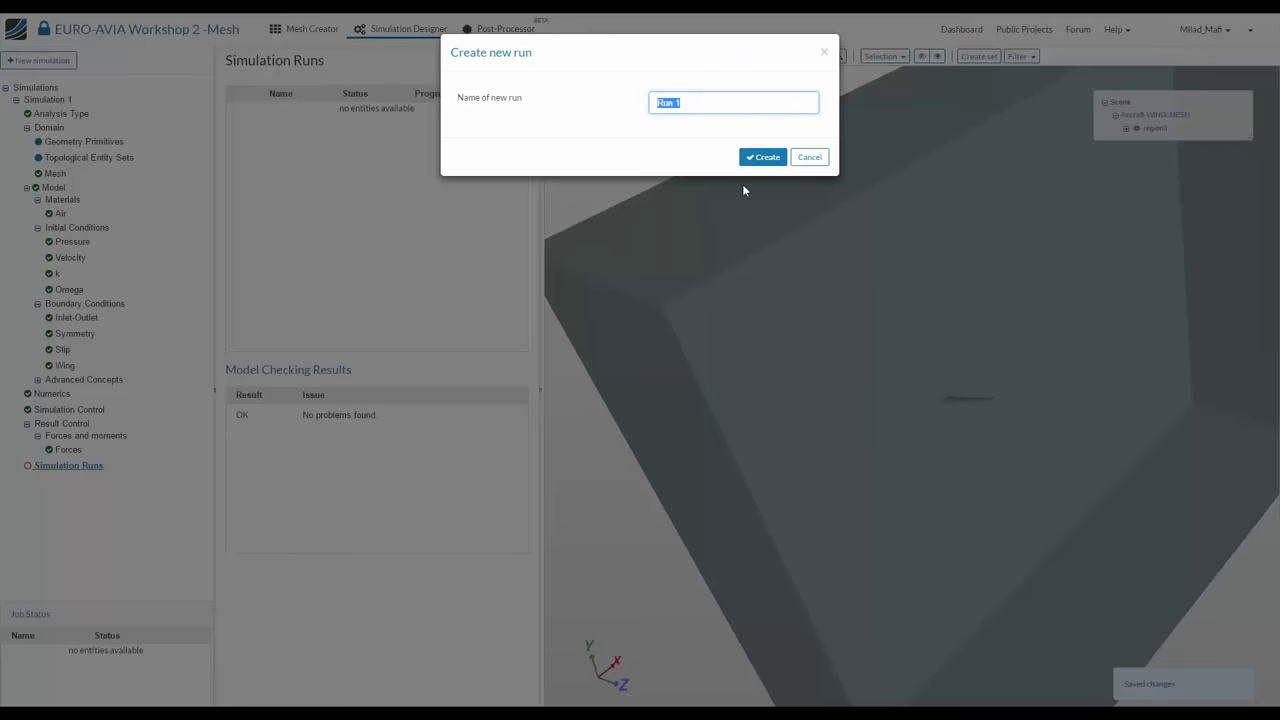
{"action": "left_click", "coordinate": [757, 155]}
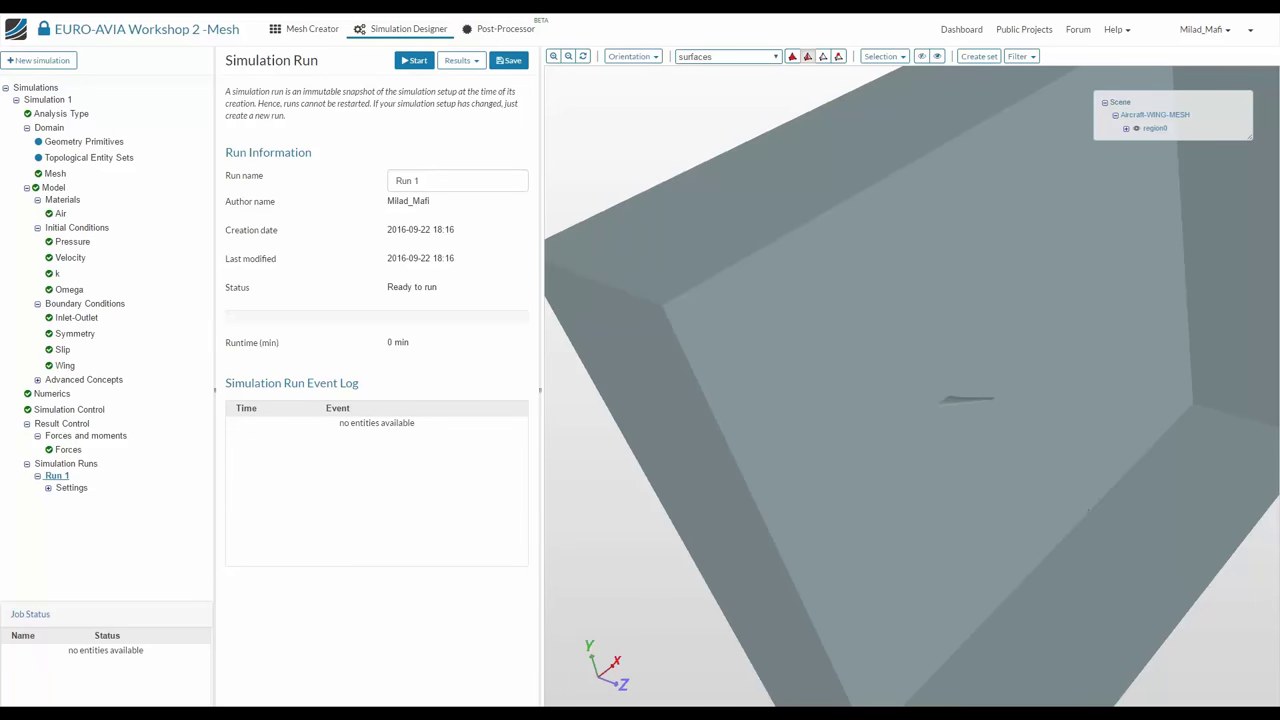
Set the simulation control start time value to 2100 s, beyond the end time, and save it
{"action": "left_click", "coordinate": [72, 464]}
{"action": "left_click", "coordinate": [98, 409]}
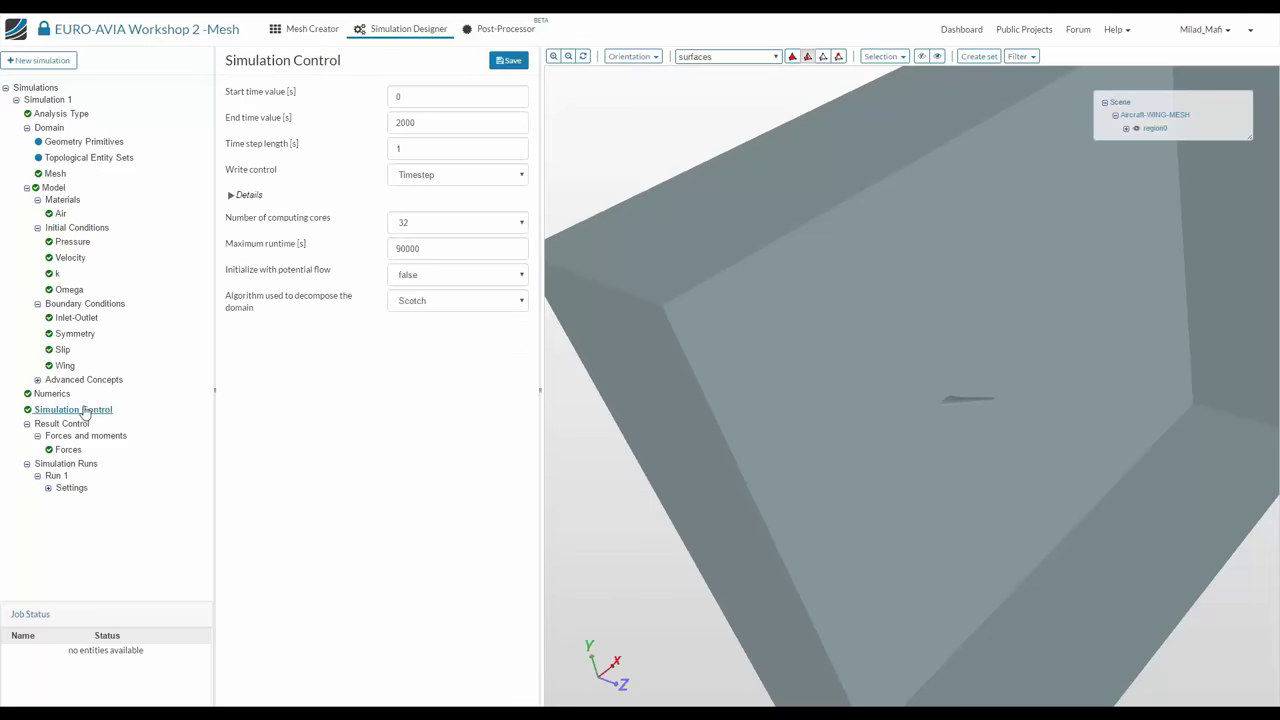
{"action": "left_click", "coordinate": [481, 100]}
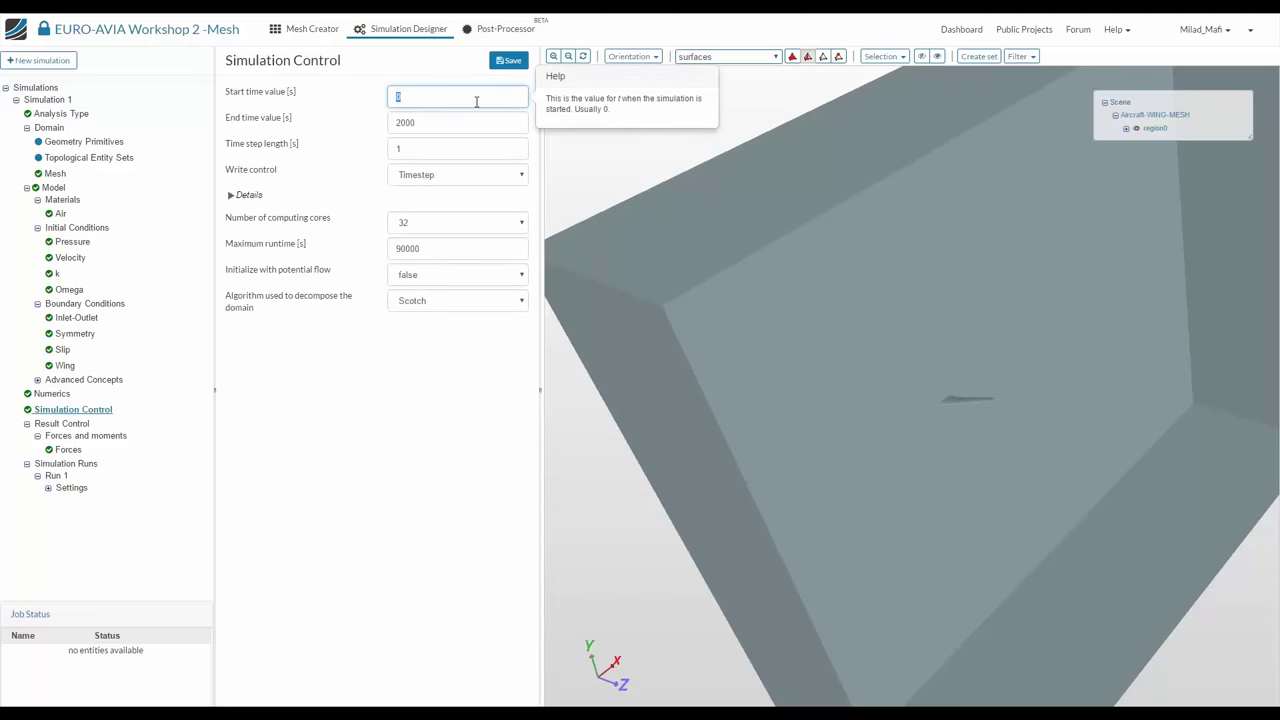
{"action": "type", "text": "2100"}
{"action": "key", "text": "Return"}
Check the simulation setup with the invalid start time and dismiss the check report
{"action": "left_click", "coordinate": [60, 464]}
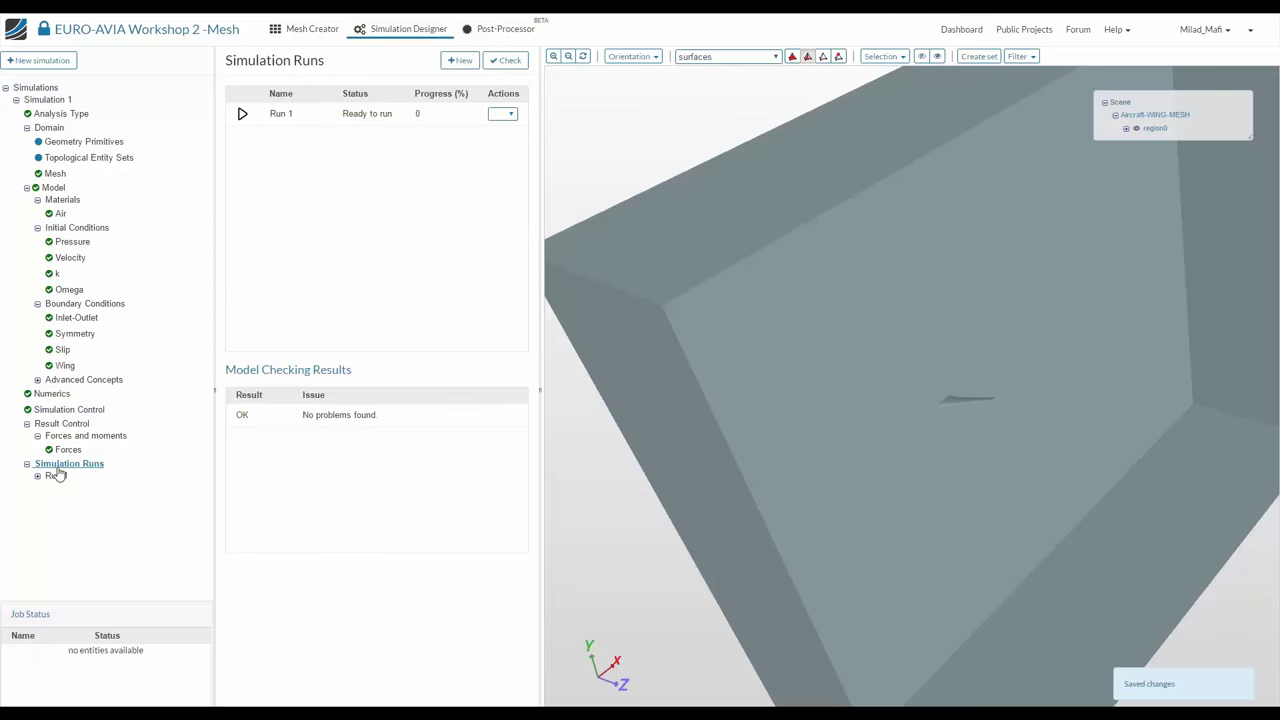
{"action": "left_click", "coordinate": [57, 474]}
{"action": "left_click", "coordinate": [64, 464]}
{"action": "left_click", "coordinate": [506, 58]}
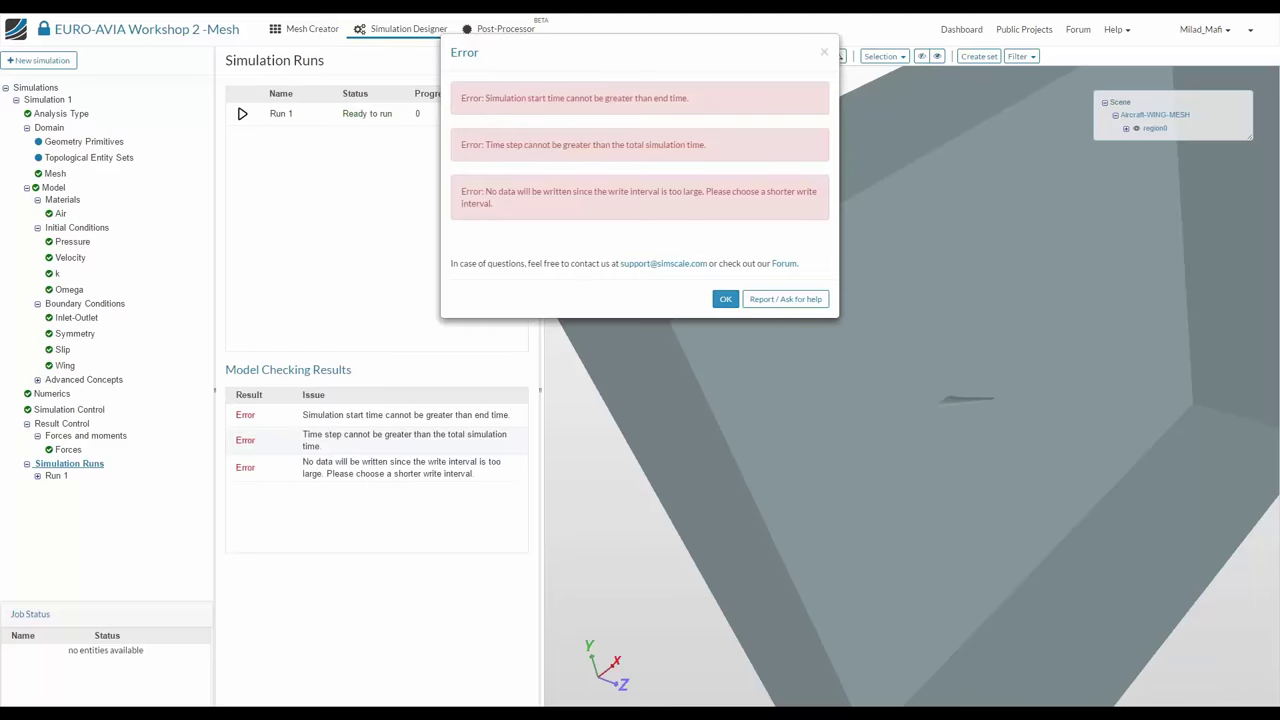
{"action": "left_click", "coordinate": [725, 299]}
Set the simulation control start time value back to 0 s and save it
{"action": "left_click", "coordinate": [72, 409]}
{"action": "double_click", "coordinate": [428, 96]}
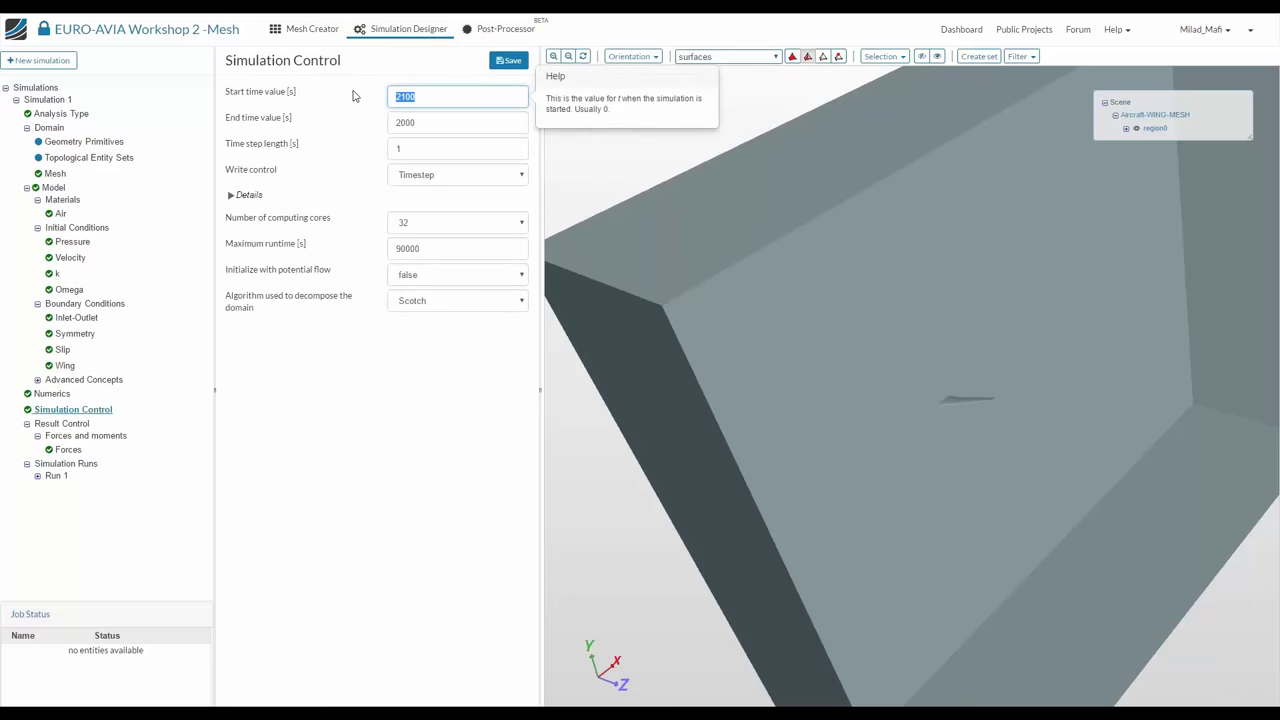
{"action": "type", "text": "0"}
{"action": "left_click", "coordinate": [511, 62]}
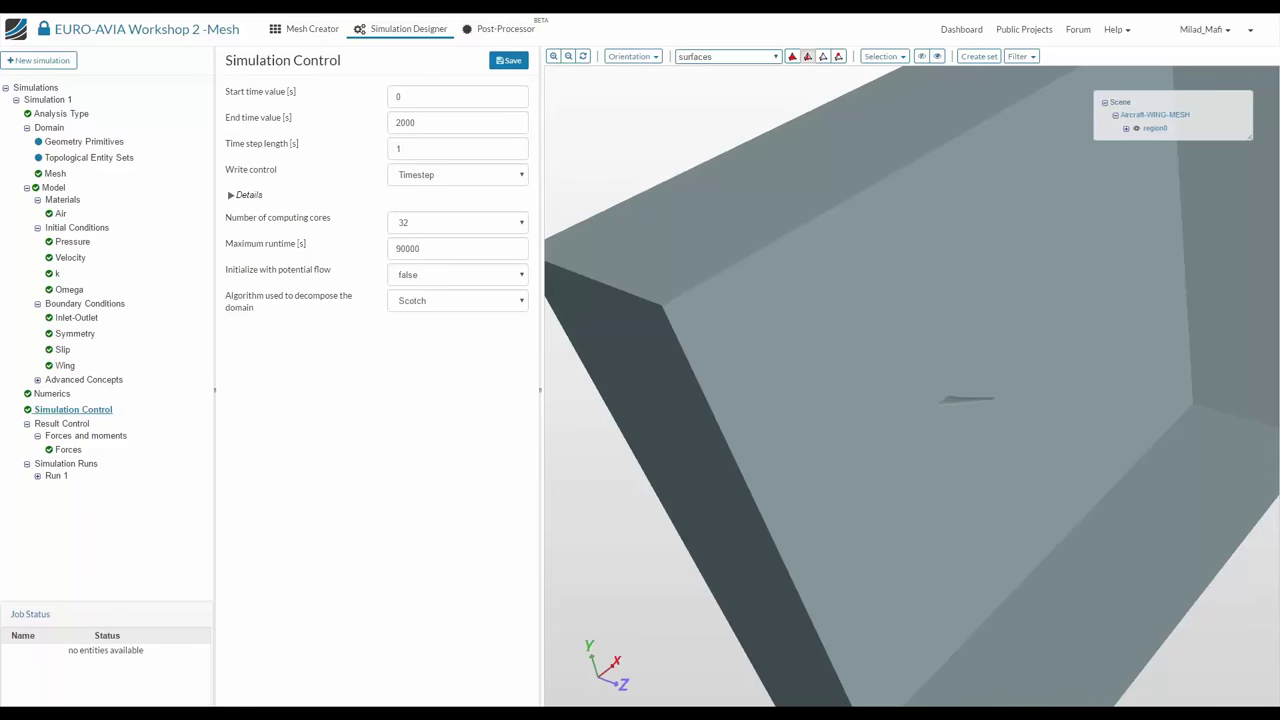
Examine the Inlet-Outlet boundary condition's velocity components alongside a close side view of the wing
{"action": "left_click", "coordinate": [60, 318]}
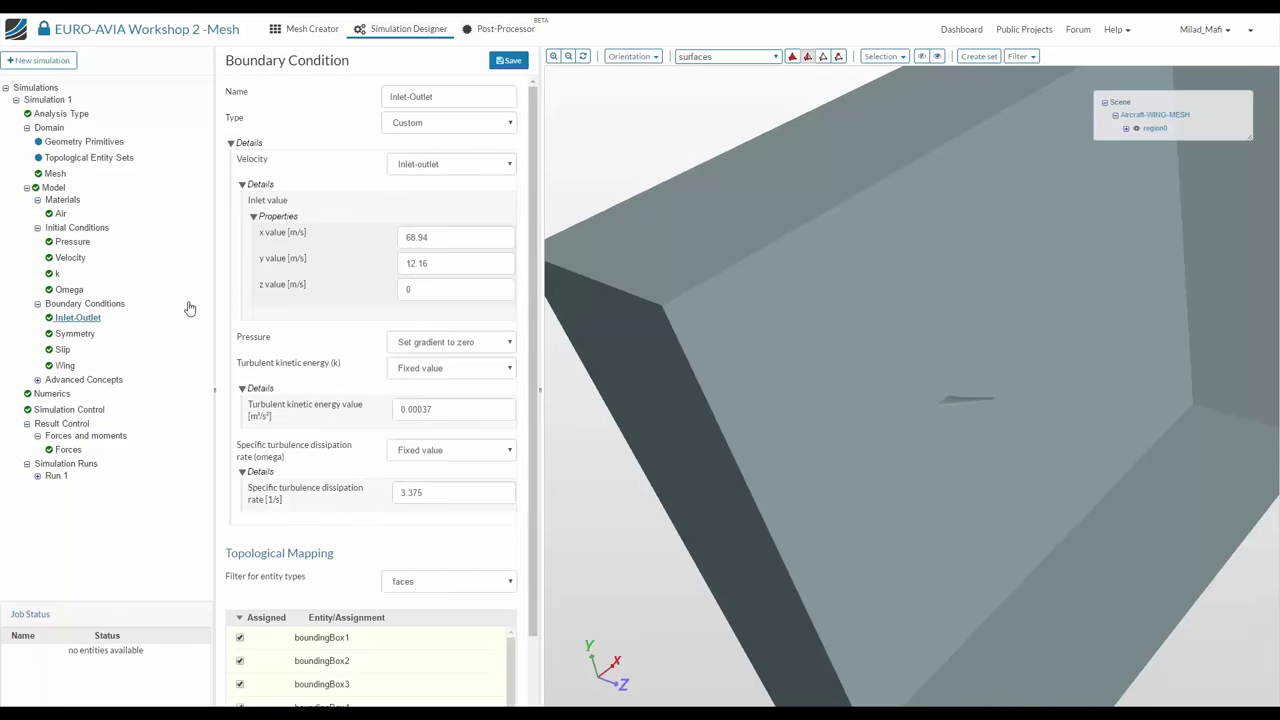
{"action": "left_click_drag", "start_coordinate": [678, 445], "coordinate": [640, 380]}
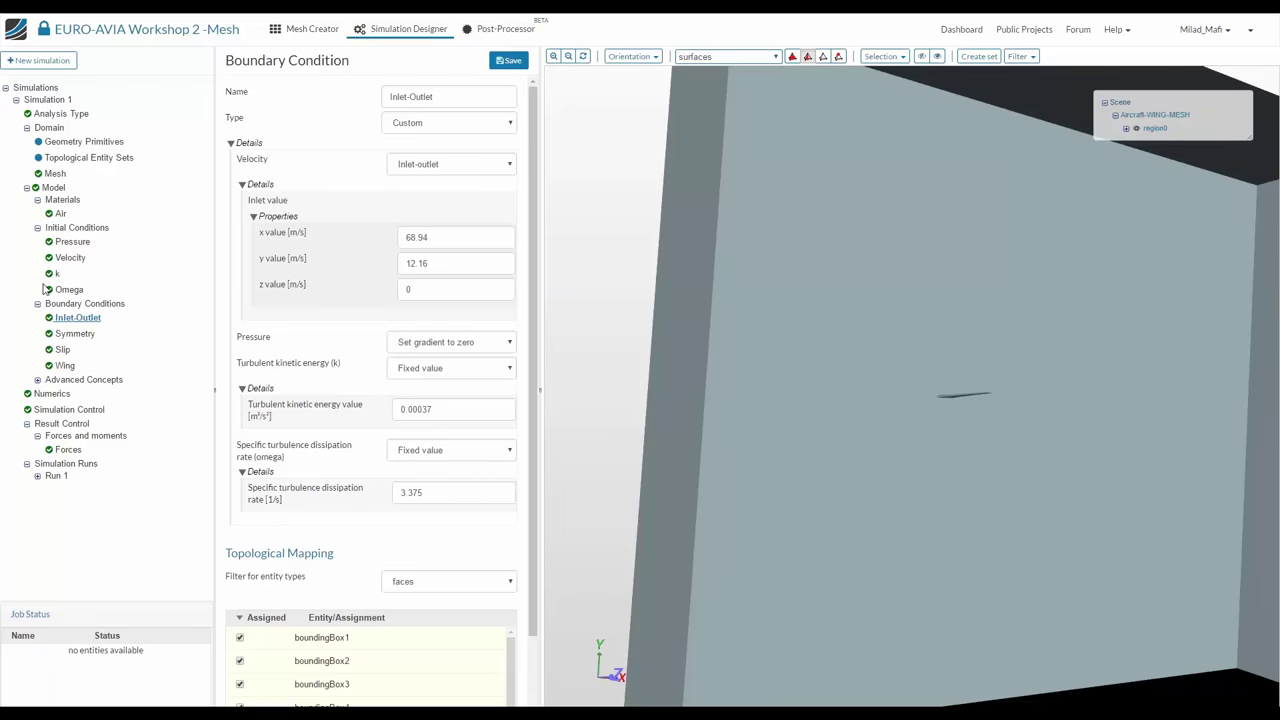
{"action": "left_click", "coordinate": [583, 58]}
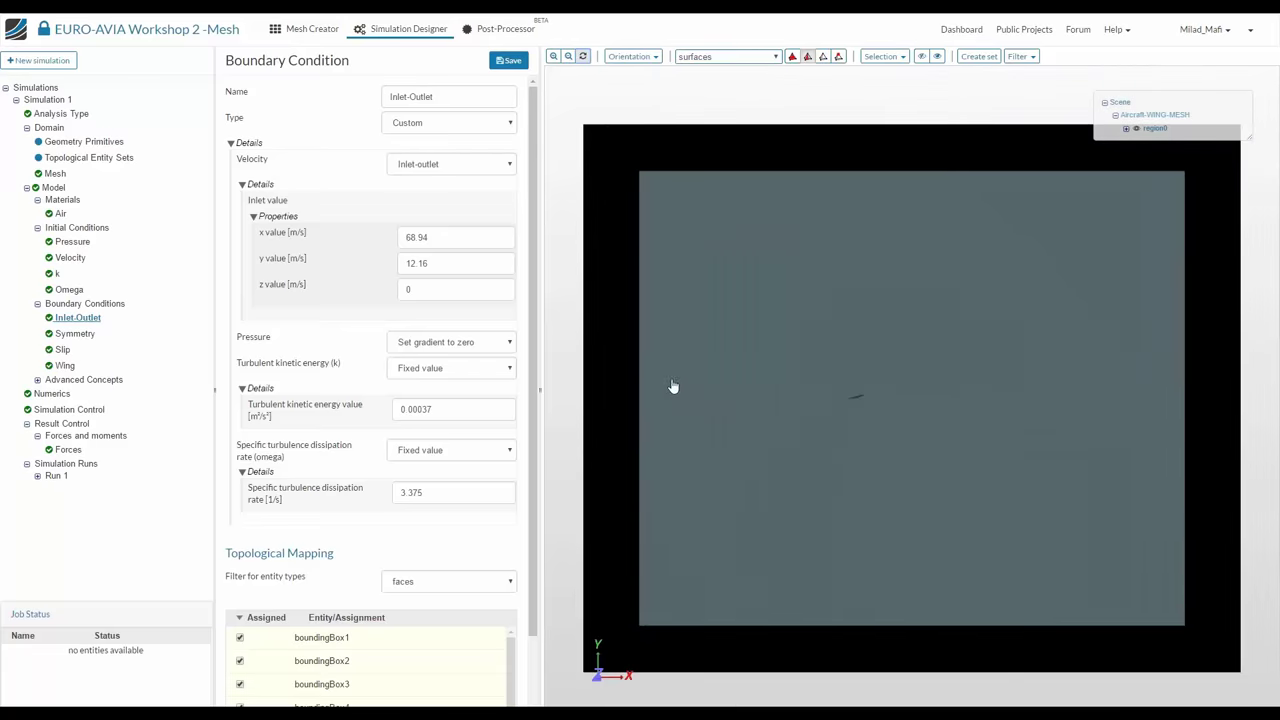
{"action": "scroll", "coordinate": [745, 487], "scroll_direction": "up", "scroll_amount": 5}
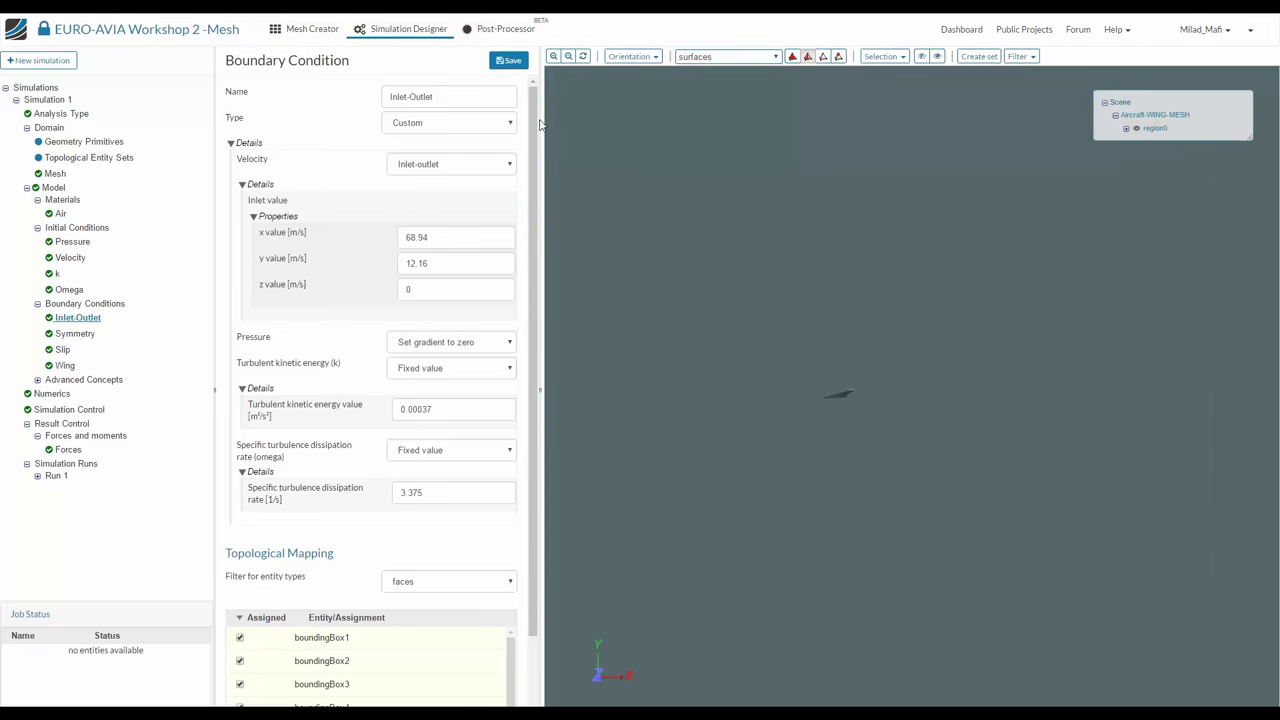
{"action": "scroll", "coordinate": [943, 371], "scroll_direction": "up", "scroll_amount": 5}
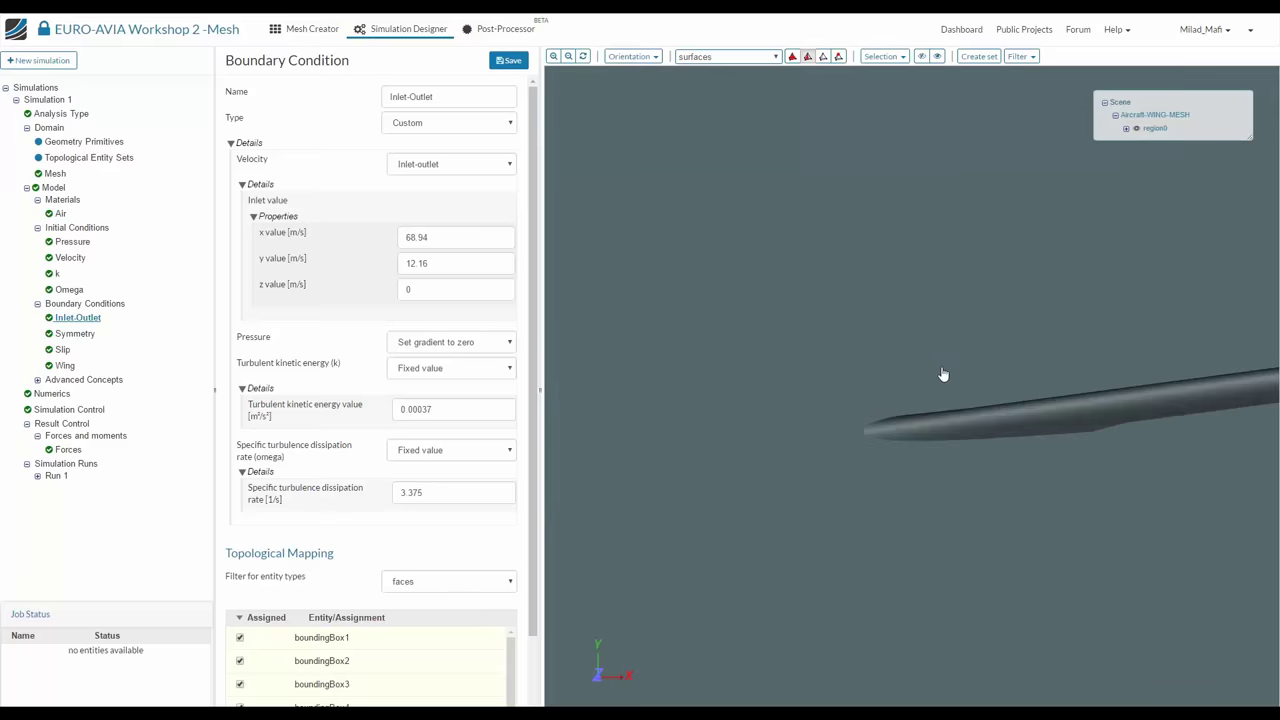
Hide all of region0 in the viewer and display only boundingBox5, framed around the wing's cross-section
{"action": "left_click", "coordinate": [1126, 128]}
{"action": "left_click", "coordinate": [1136, 128]}
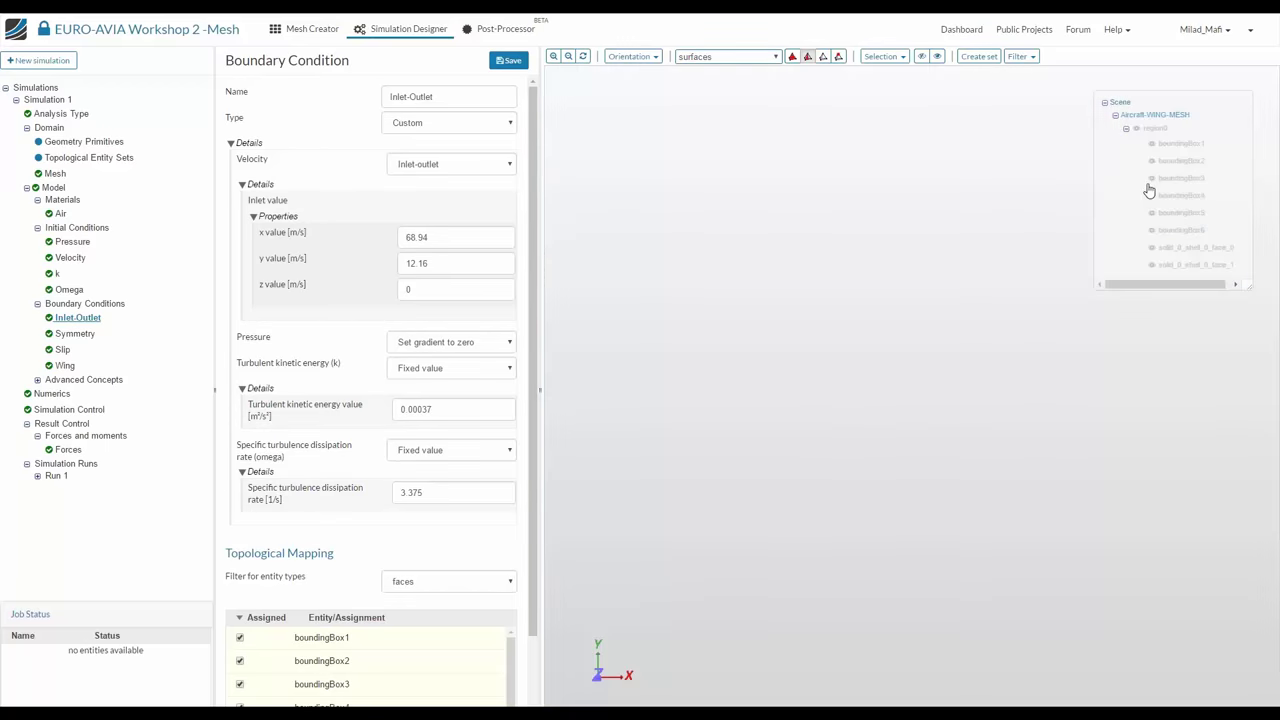
{"action": "left_click", "coordinate": [1152, 213]}
{"action": "scroll", "coordinate": [660, 306], "scroll_direction": "down", "scroll_amount": 3}
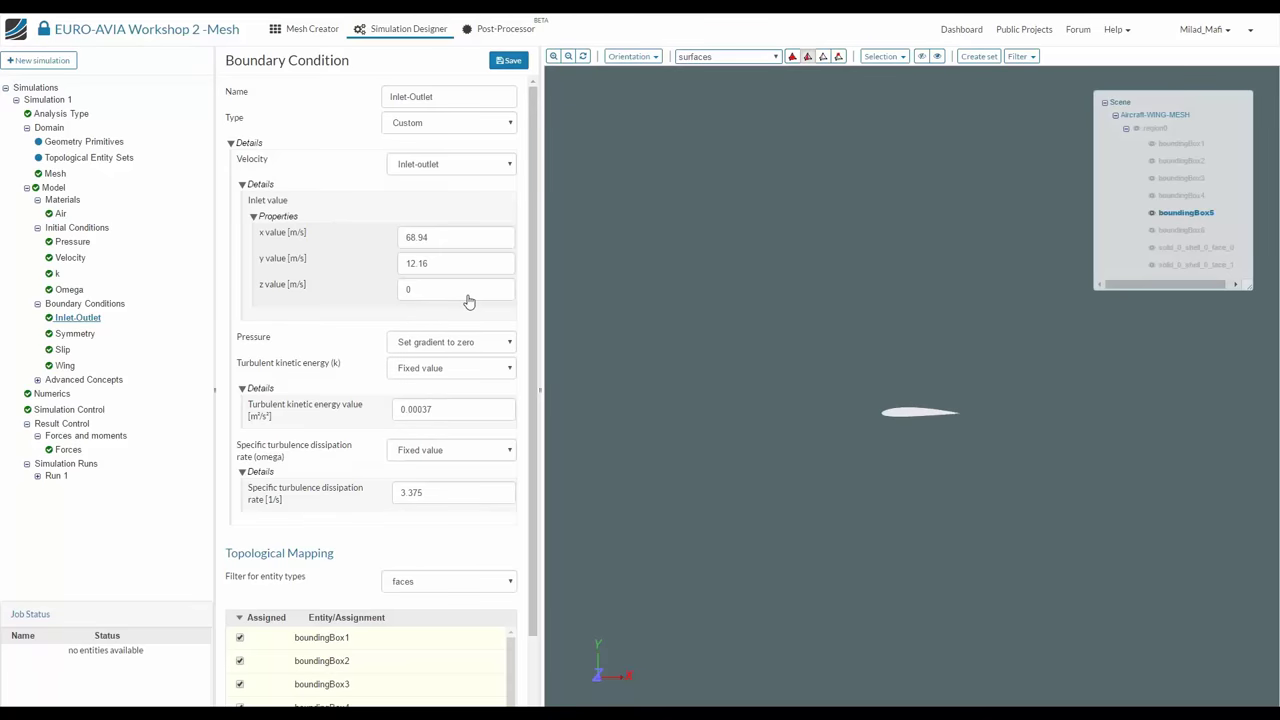
{"action": "left_click_drag", "start_coordinate": [882, 408], "coordinate": [905, 417]}
{"action": "mouse_move", "coordinate": [1108, 388]}
{"action": "left_mouse_down"}
{"action": "mouse_move", "coordinate": [1117, 401]}
{"action": "mouse_move", "coordinate": [1158, 398]}
{"action": "mouse_move", "coordinate": [1128, 404]}
{"action": "left_mouse_up"}
{"action": "mouse_move", "coordinate": [663, 427]}
{"action": "left_mouse_down"}
{"action": "mouse_move", "coordinate": [765, 426]}
{"action": "mouse_move", "coordinate": [762, 436]}
{"action": "left_mouse_up"}
{"action": "mouse_move", "coordinate": [662, 494]}
{"action": "left_mouse_down"}
{"action": "mouse_move", "coordinate": [787, 480]}
{"action": "mouse_move", "coordinate": [774, 469]}
{"action": "mouse_move", "coordinate": [796, 507]}
{"action": "left_mouse_up"}
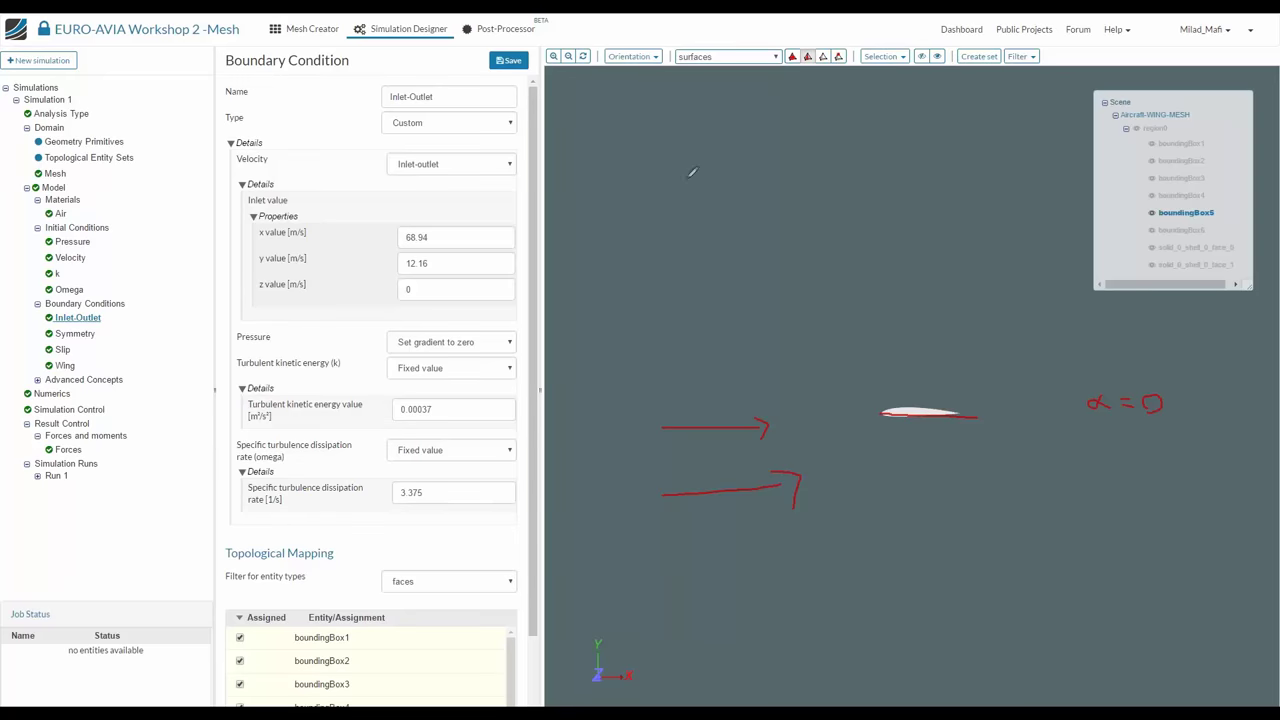
{"action": "mouse_move", "coordinate": [640, 175]}
{"action": "left_mouse_down"}
{"action": "mouse_move", "coordinate": [642, 294]}
{"action": "mouse_move", "coordinate": [768, 170]}
{"action": "mouse_move", "coordinate": [738, 168]}
{"action": "mouse_move", "coordinate": [768, 171]}
{"action": "left_mouse_up"}
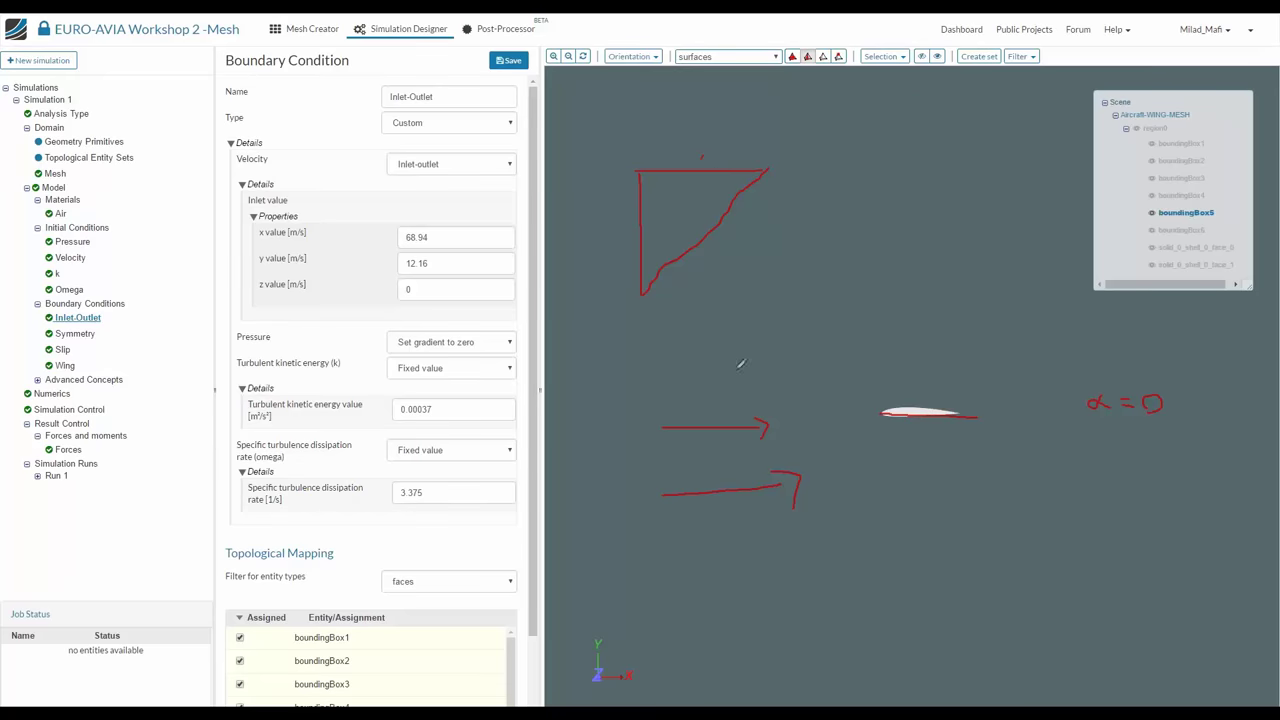
{"action": "left_click_drag", "start_coordinate": [703, 145], "coordinate": [714, 158]}
{"action": "left_click_drag", "start_coordinate": [714, 145], "coordinate": [703, 158]}
{"action": "left_click_drag", "start_coordinate": [629, 217], "coordinate": [627, 234]}
{"action": "left_click_drag", "start_coordinate": [726, 253], "coordinate": [736, 248]}
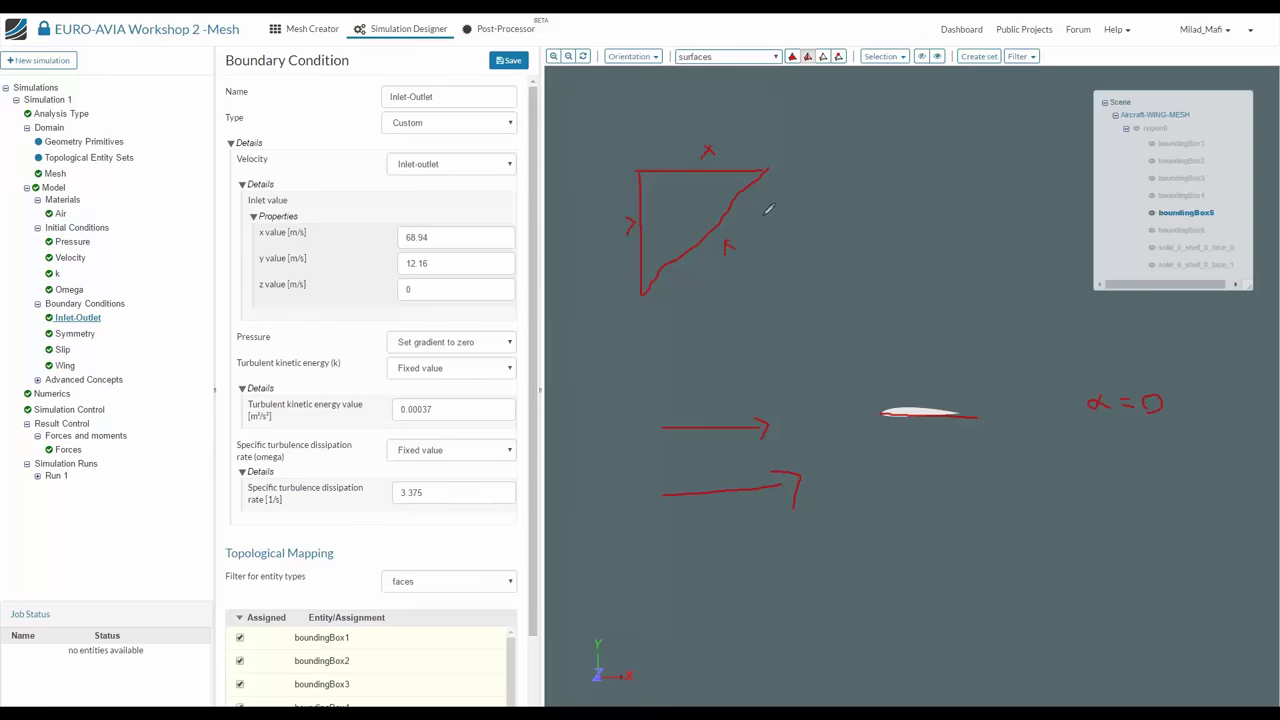
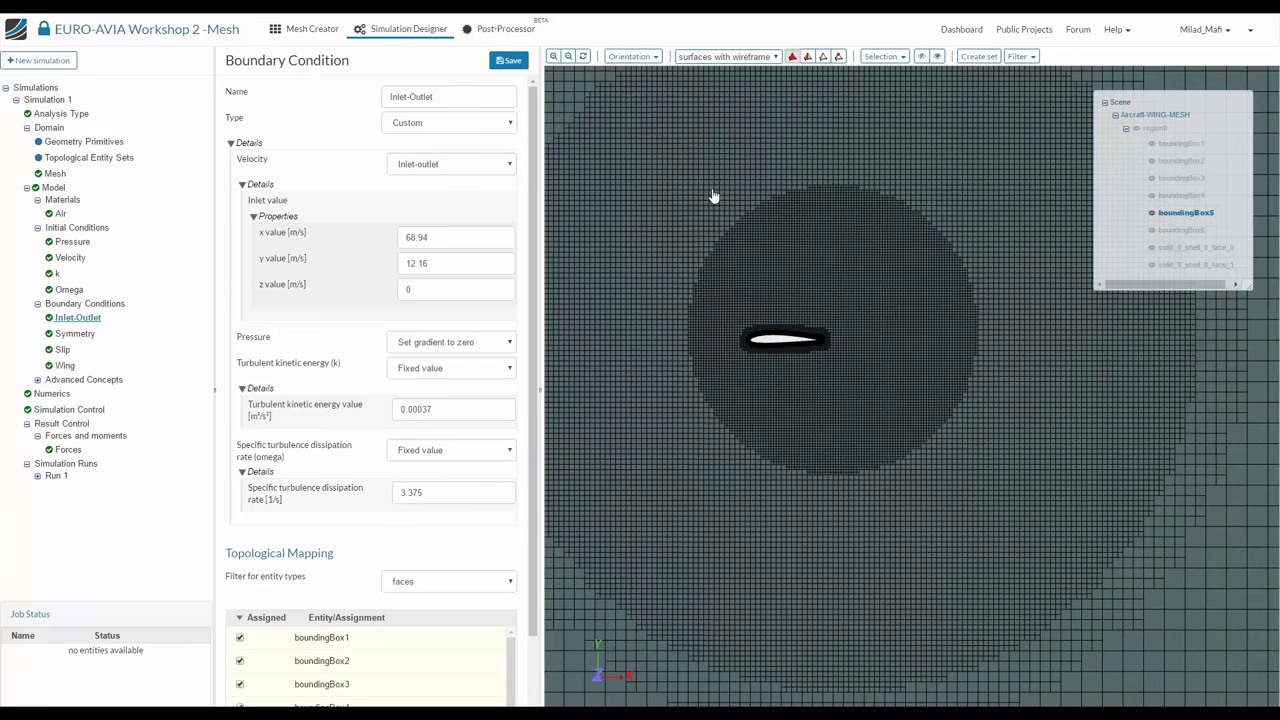
Examine the reg1 region refinement of Aircraft-WING-MESH with its Outer-region primitive displayed over the mesh
{"action": "scroll", "coordinate": [800, 394], "scroll_direction": "down", "scroll_amount": 5}
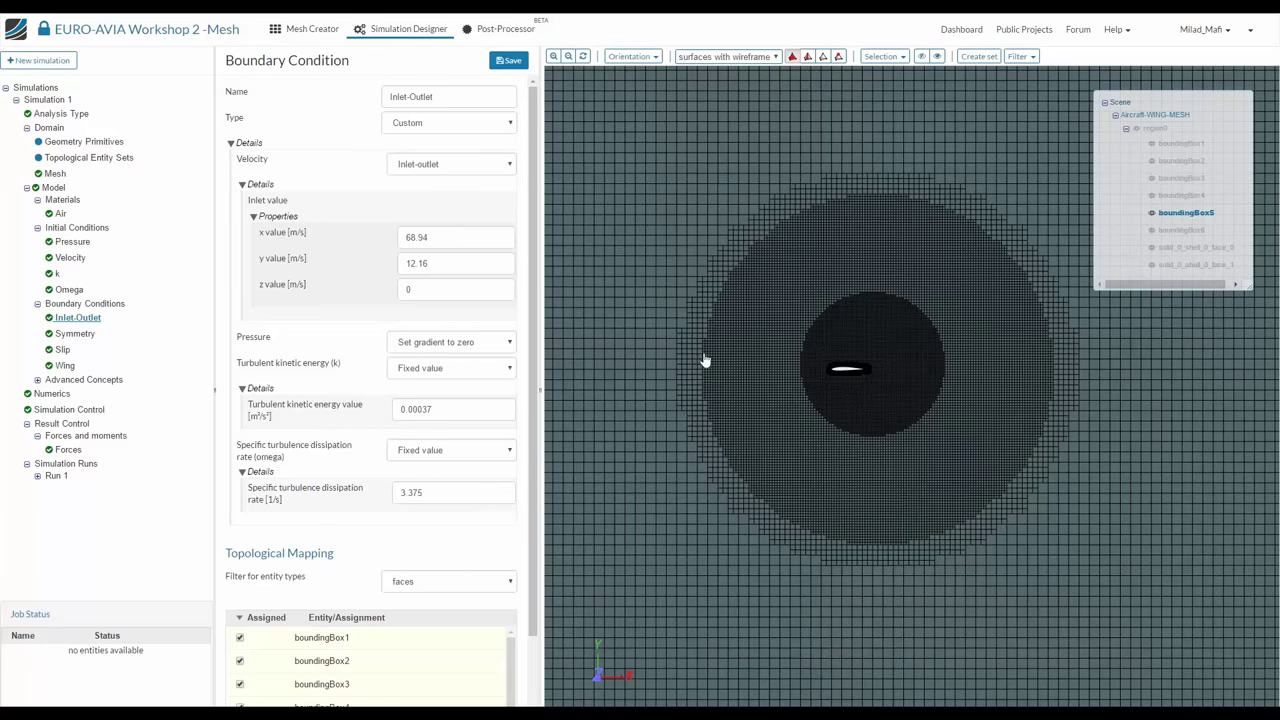
{"action": "left_click", "coordinate": [309, 31]}
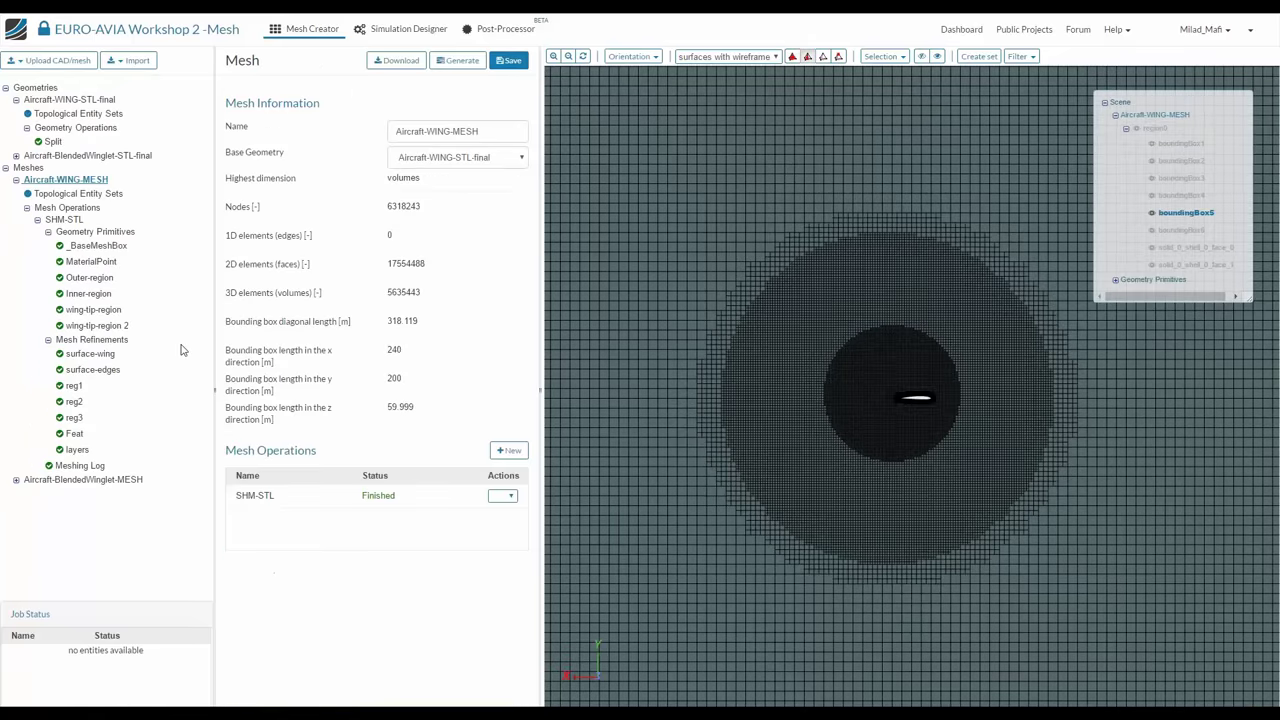
{"action": "left_click", "coordinate": [75, 388]}
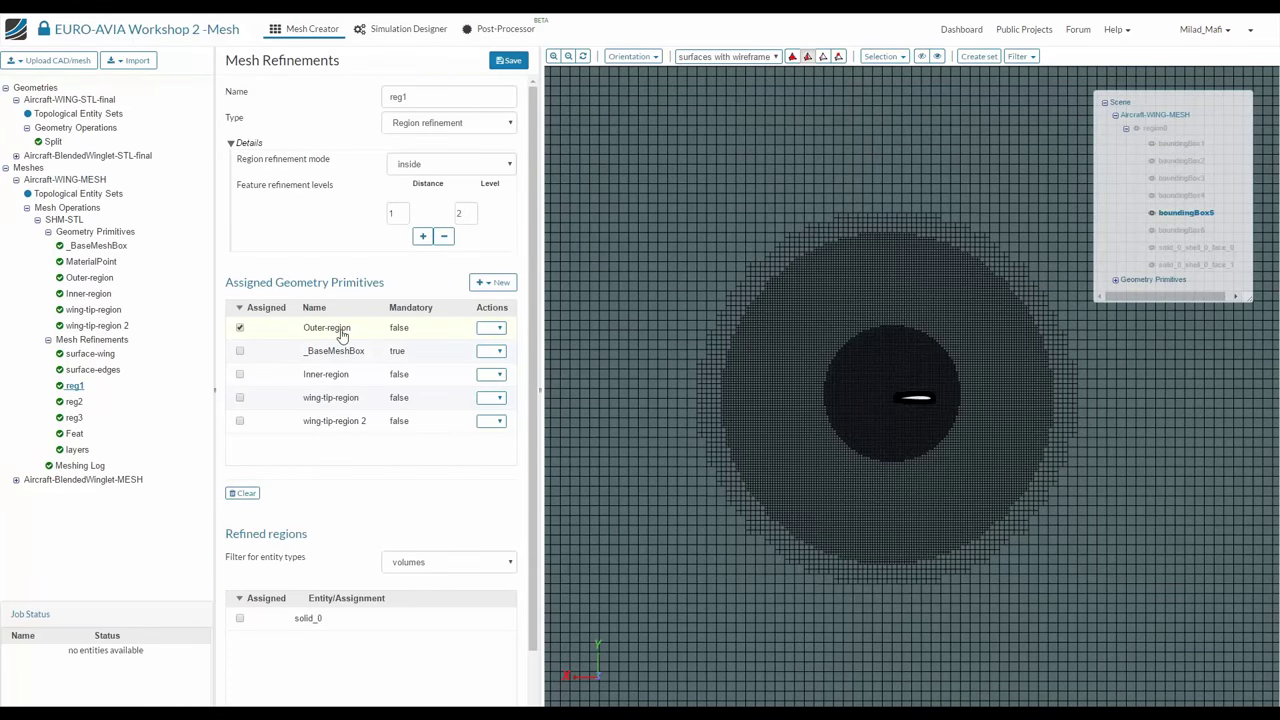
{"action": "left_click", "coordinate": [491, 328]}
{"action": "left_click", "coordinate": [495, 366]}
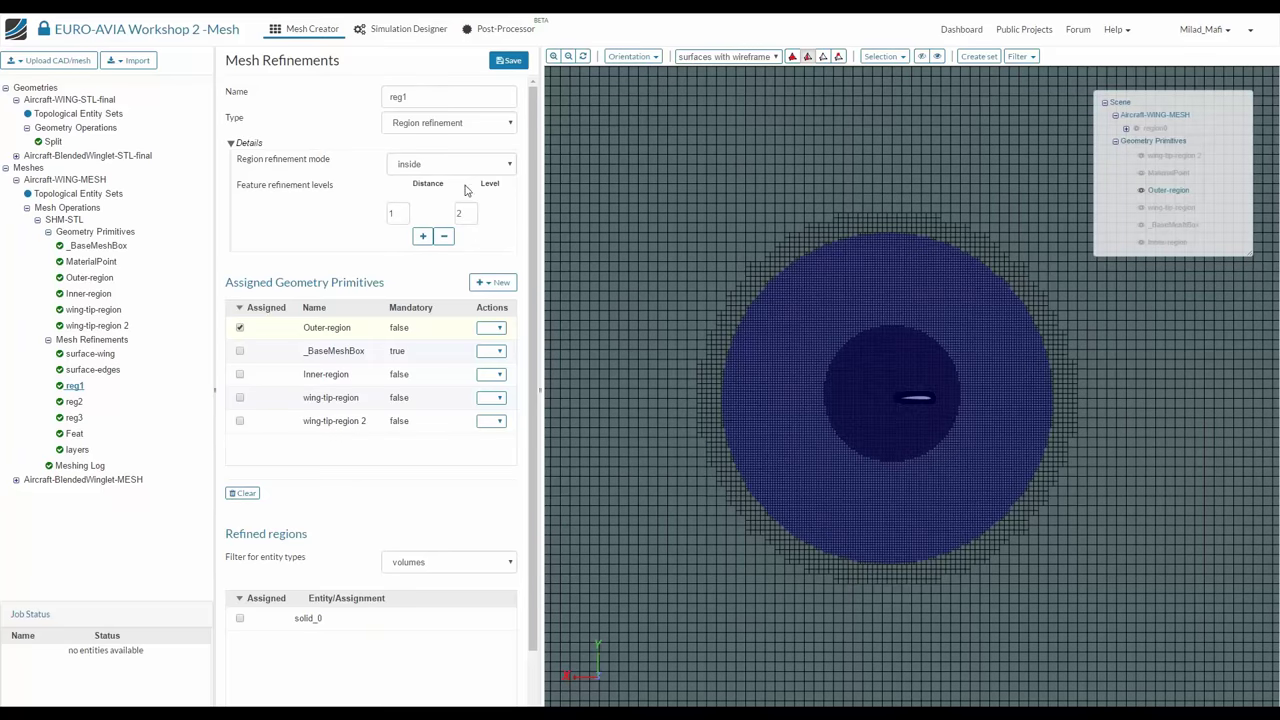
Return to the Simulation 1 setup and open Run 1
{"action": "left_click", "coordinate": [396, 40]}
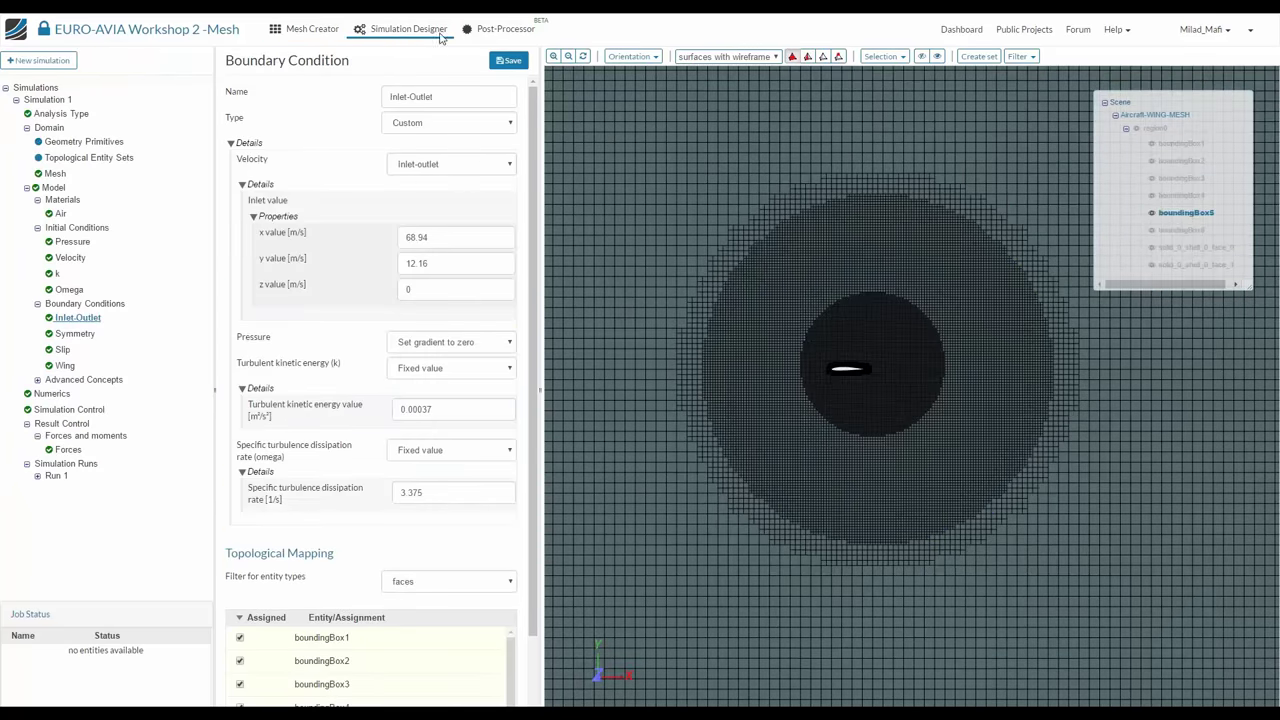
{"action": "left_click", "coordinate": [55, 476]}
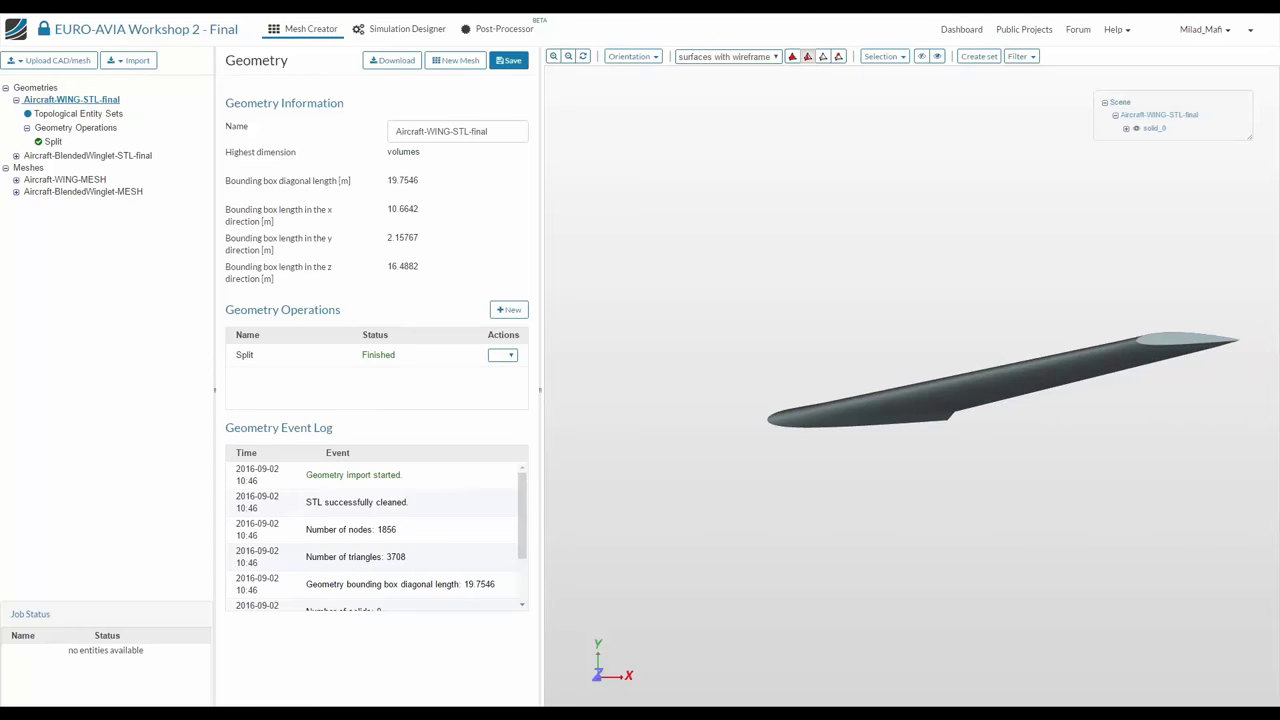
Open Run 2 of the WING-AOA-10-70ms simulation in the EURO-AVIA Workshop 2 - Final project and view its convergence plots
{"action": "left_click", "coordinate": [500, 28]}
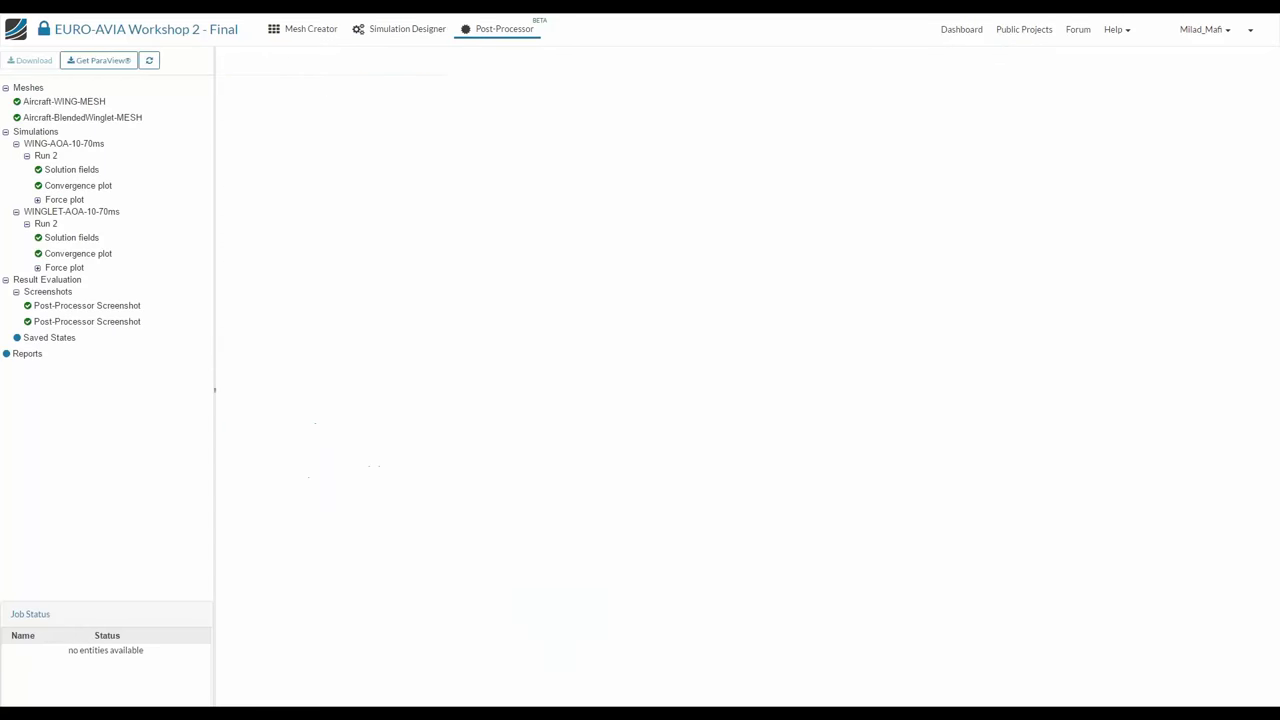
{"action": "left_click", "coordinate": [400, 28]}
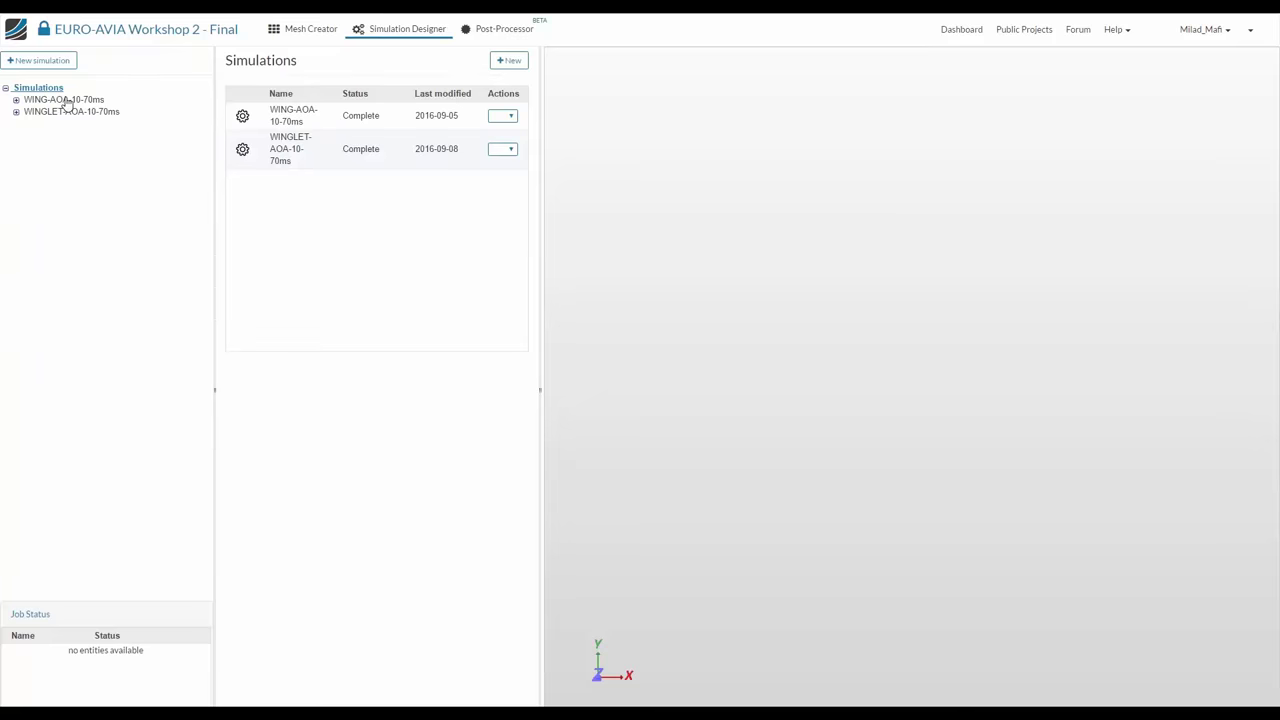
{"action": "left_click", "coordinate": [66, 100]}
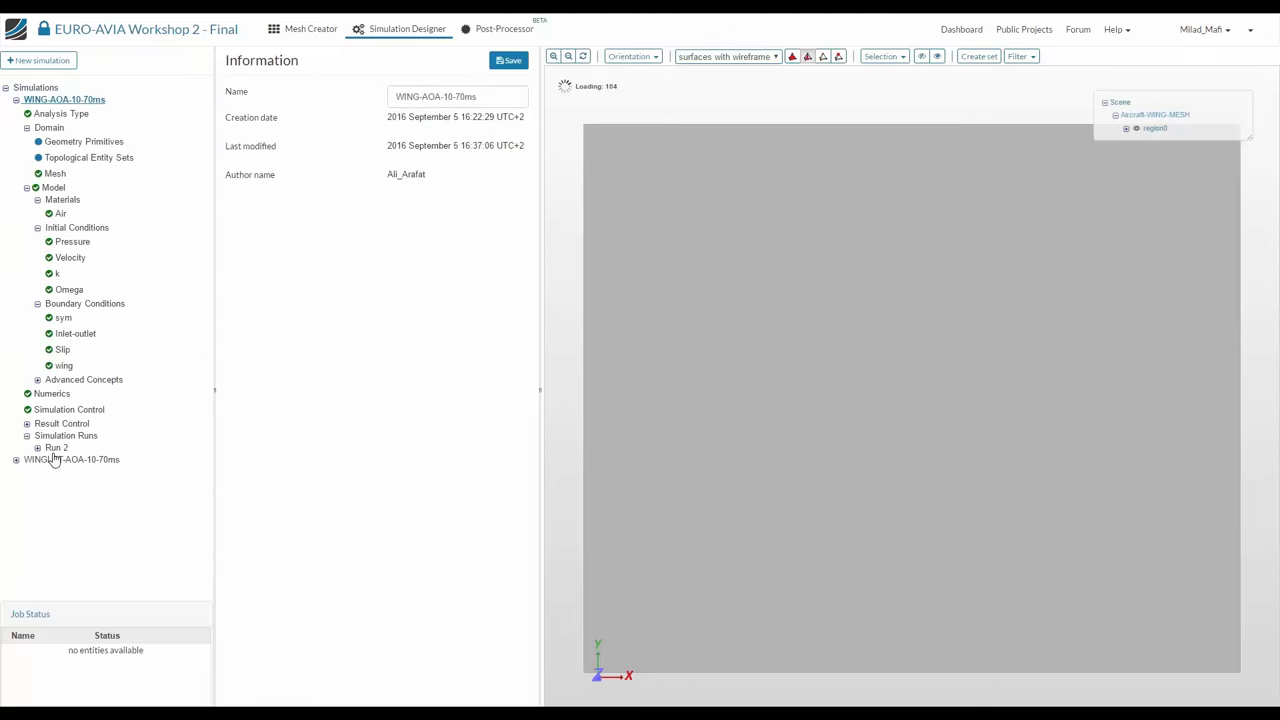
{"action": "left_click", "coordinate": [56, 448]}
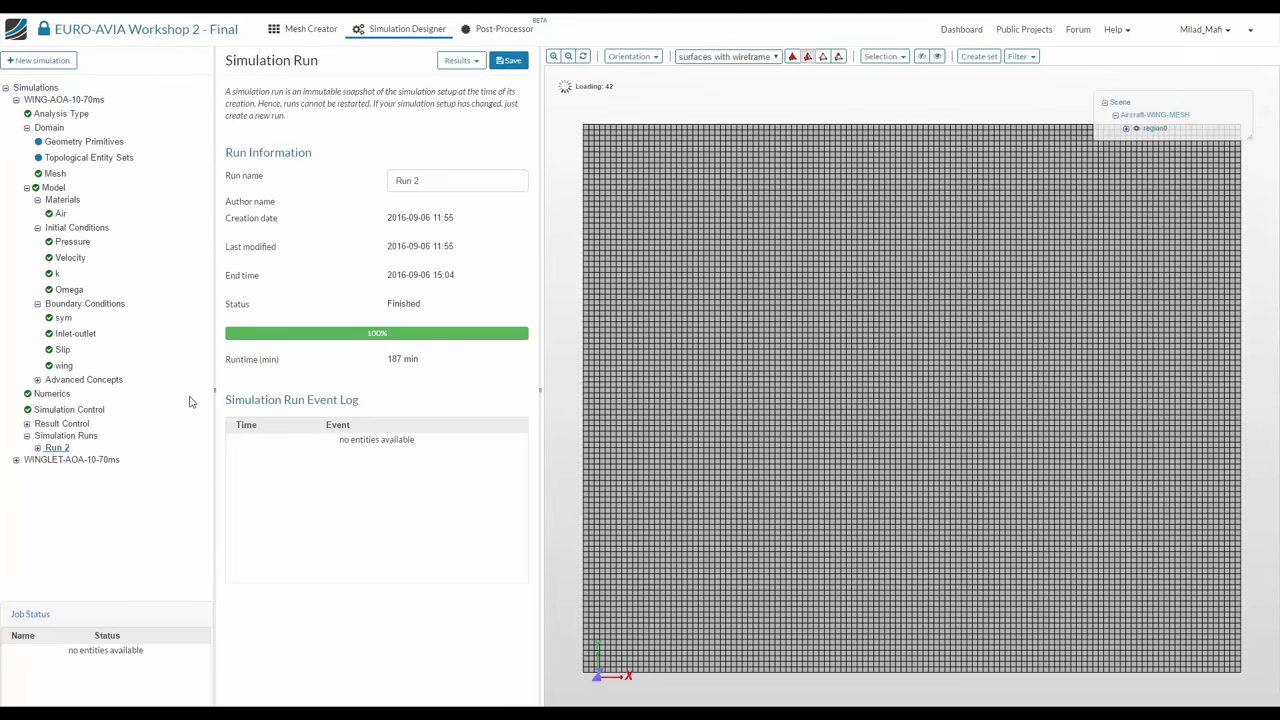
{"action": "left_click", "coordinate": [38, 448]}
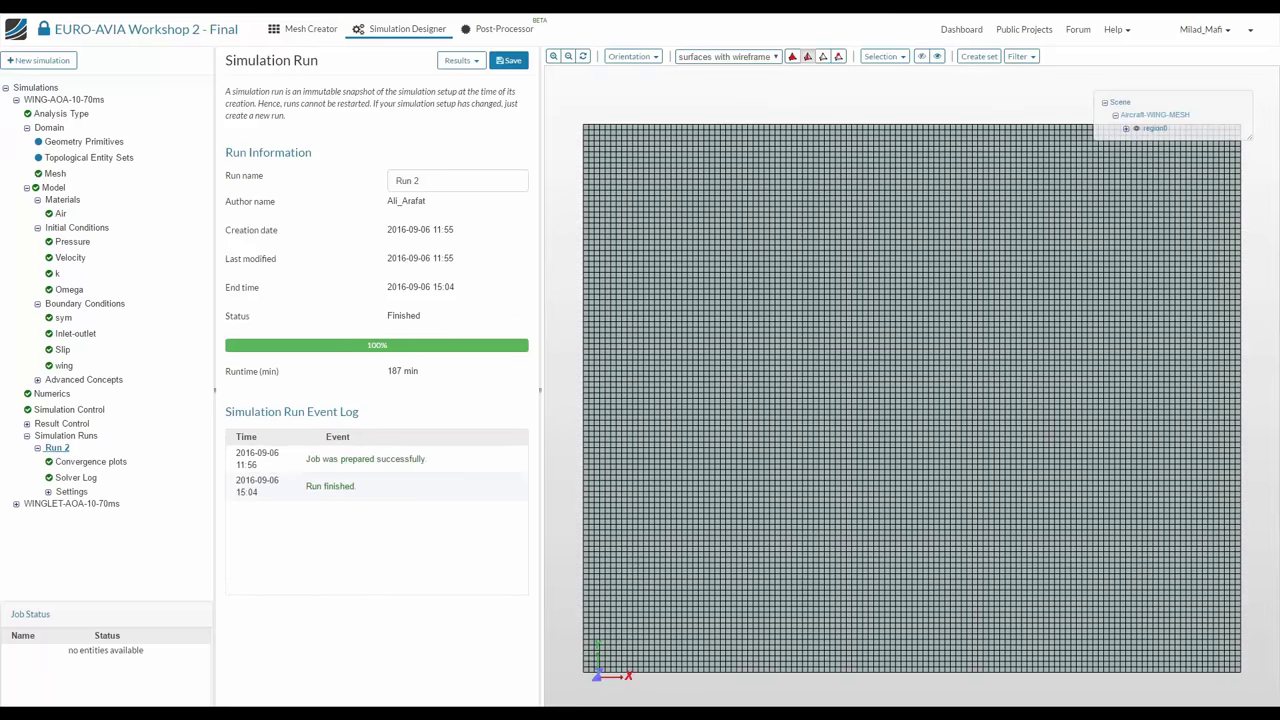
{"action": "left_click", "coordinate": [60, 463]}
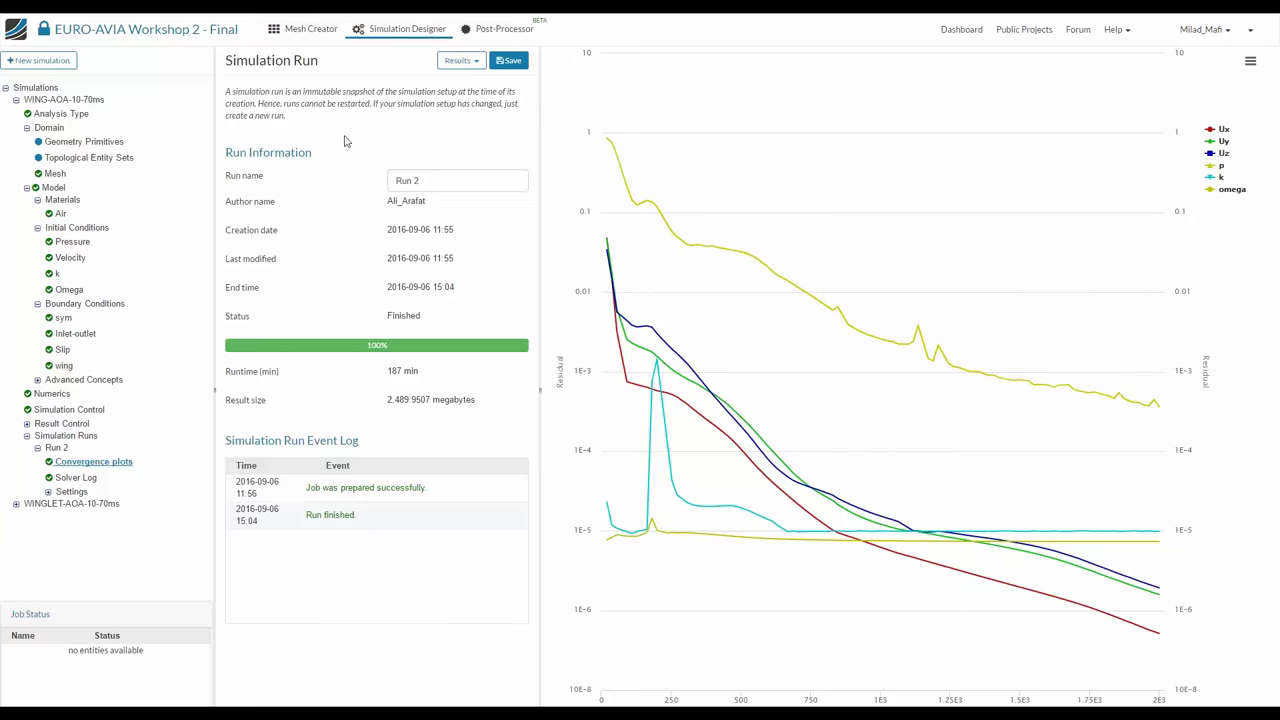
View the Result Control Item 1 force plot of the WING-AOA-10-70ms simulation's Run 2 in the Post-Processor
{"action": "left_click", "coordinate": [492, 28]}
{"action": "left_click", "coordinate": [38, 200]}
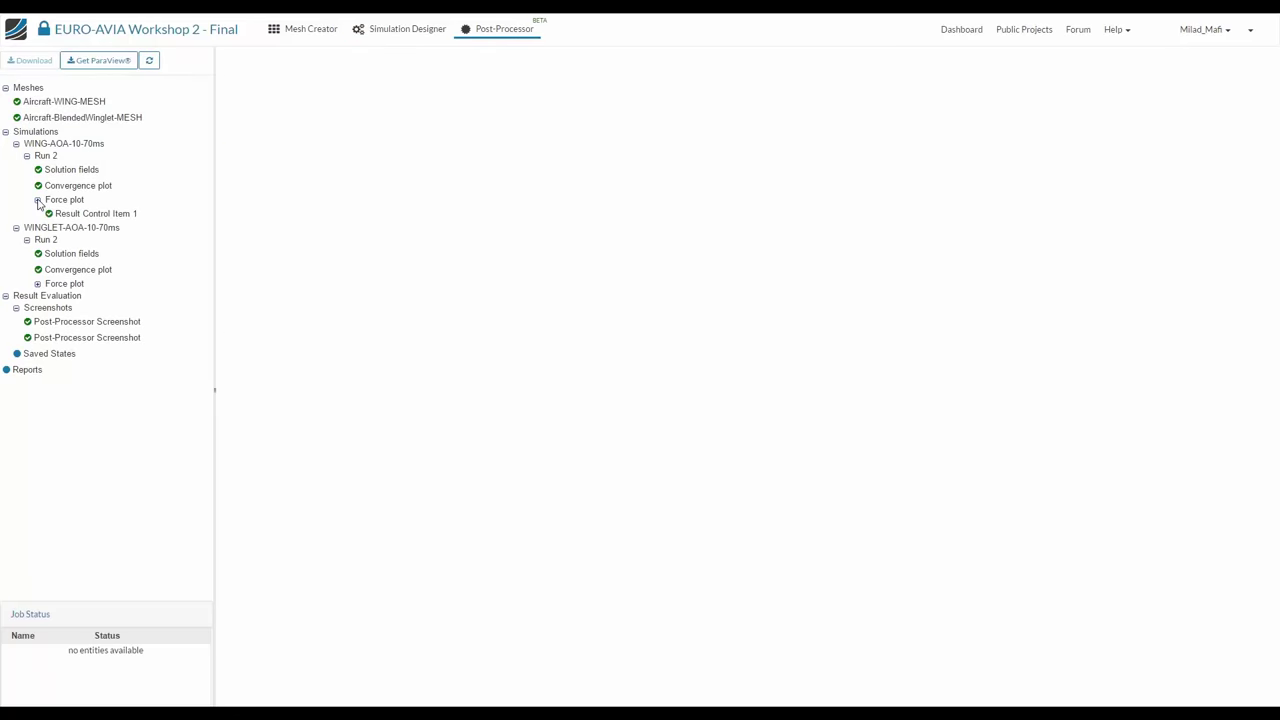
{"action": "left_click", "coordinate": [60, 213]}
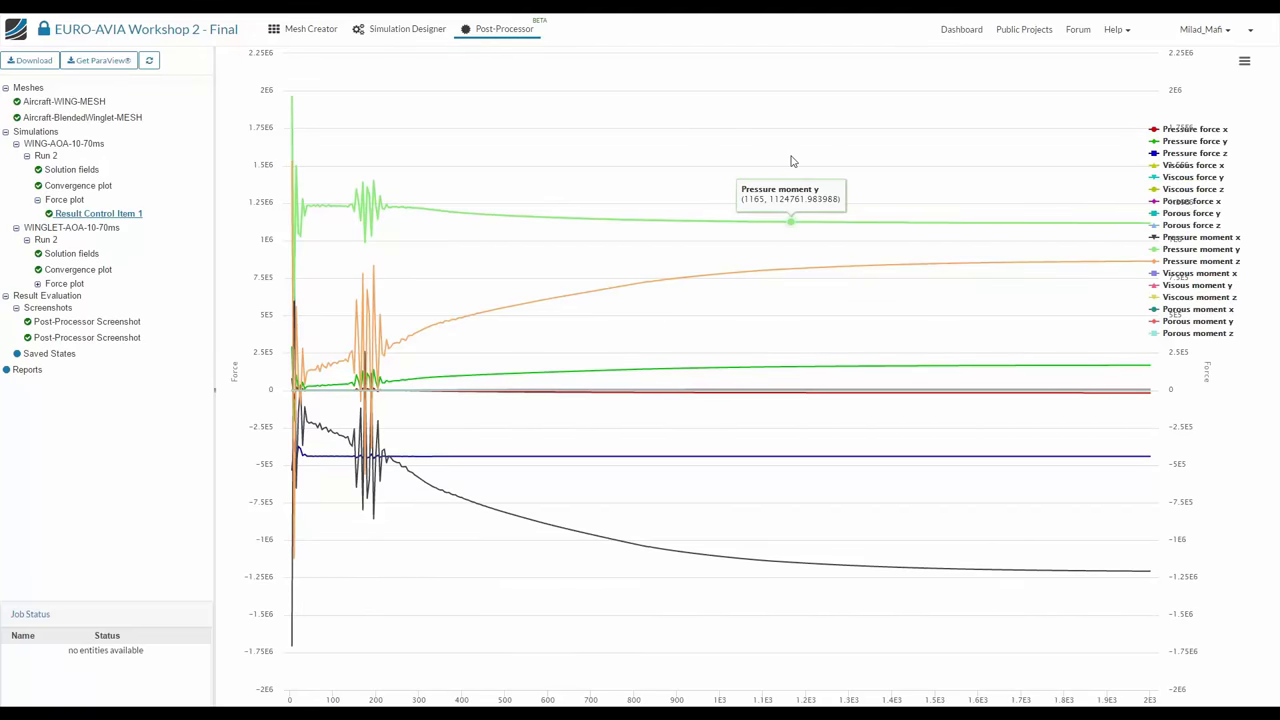
Load the solution fields of WING-AOA-10-70ms Run 2 and add the same result to the viewer a second time
{"action": "left_click", "coordinate": [61, 176]}
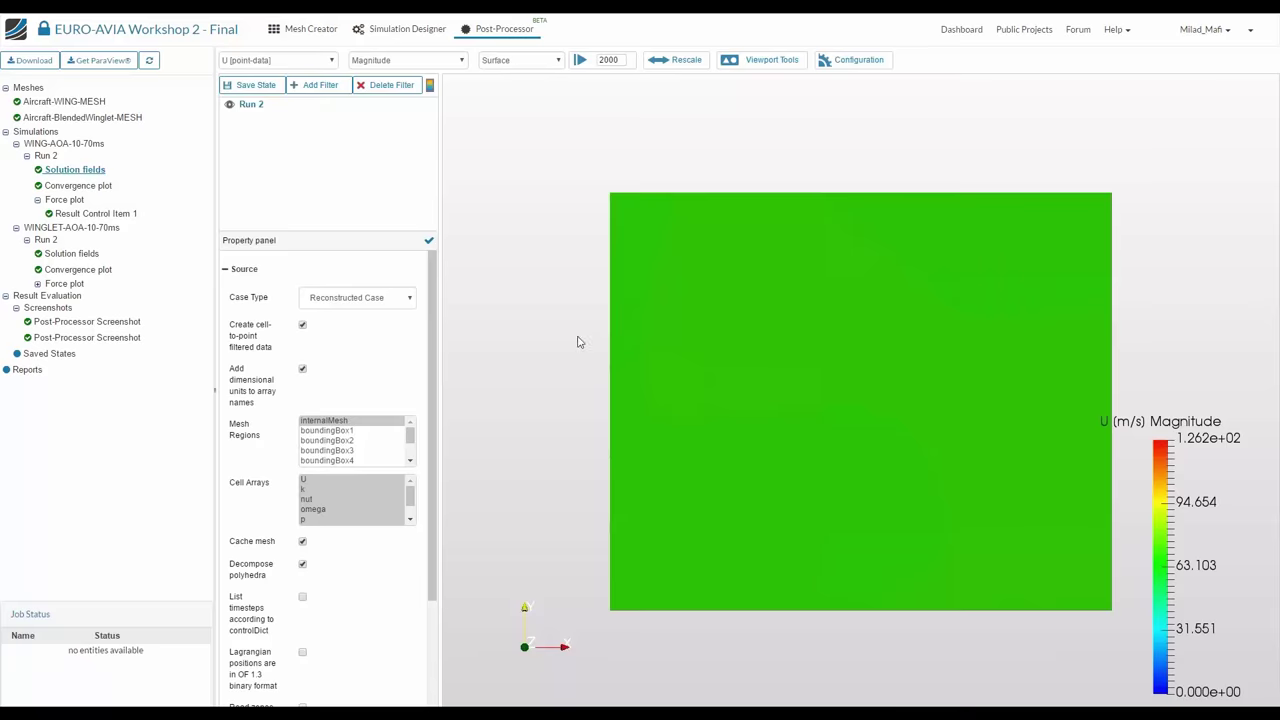
{"action": "left_click_drag", "start_coordinate": [577, 337], "coordinate": [580, 145]}
{"action": "left_click", "coordinate": [607, 61]}
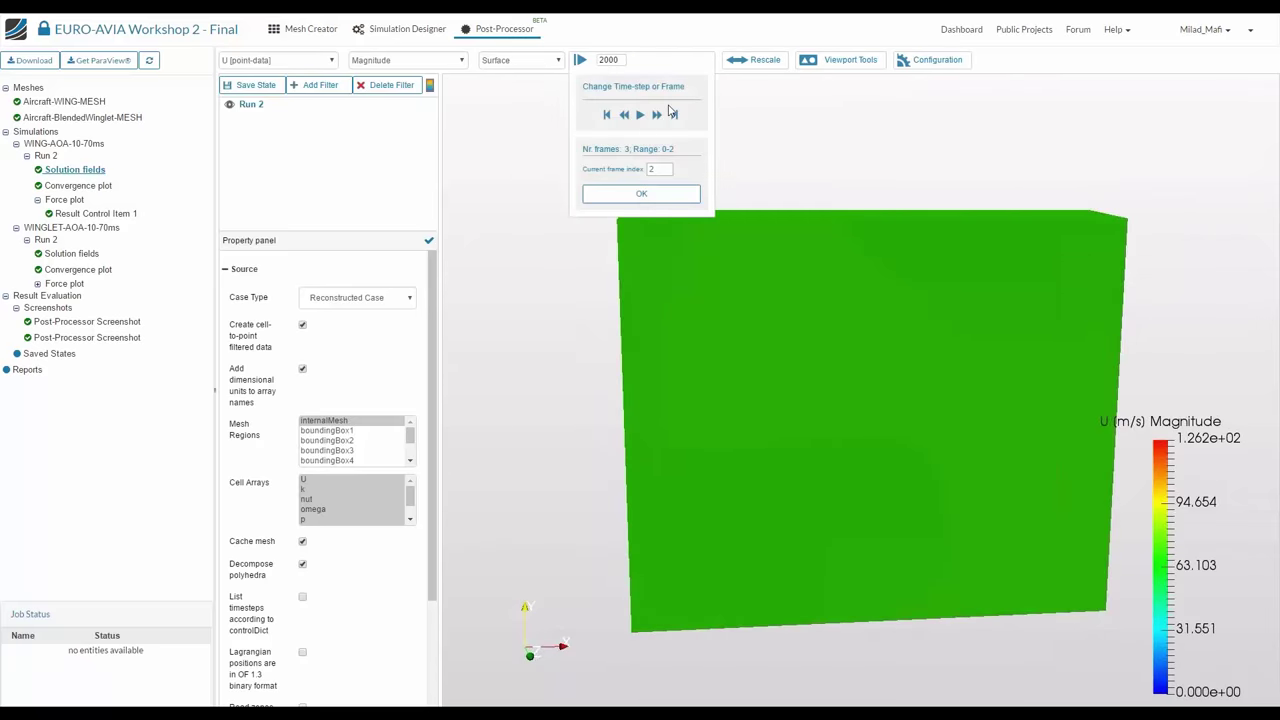
{"action": "left_click", "coordinate": [580, 58]}
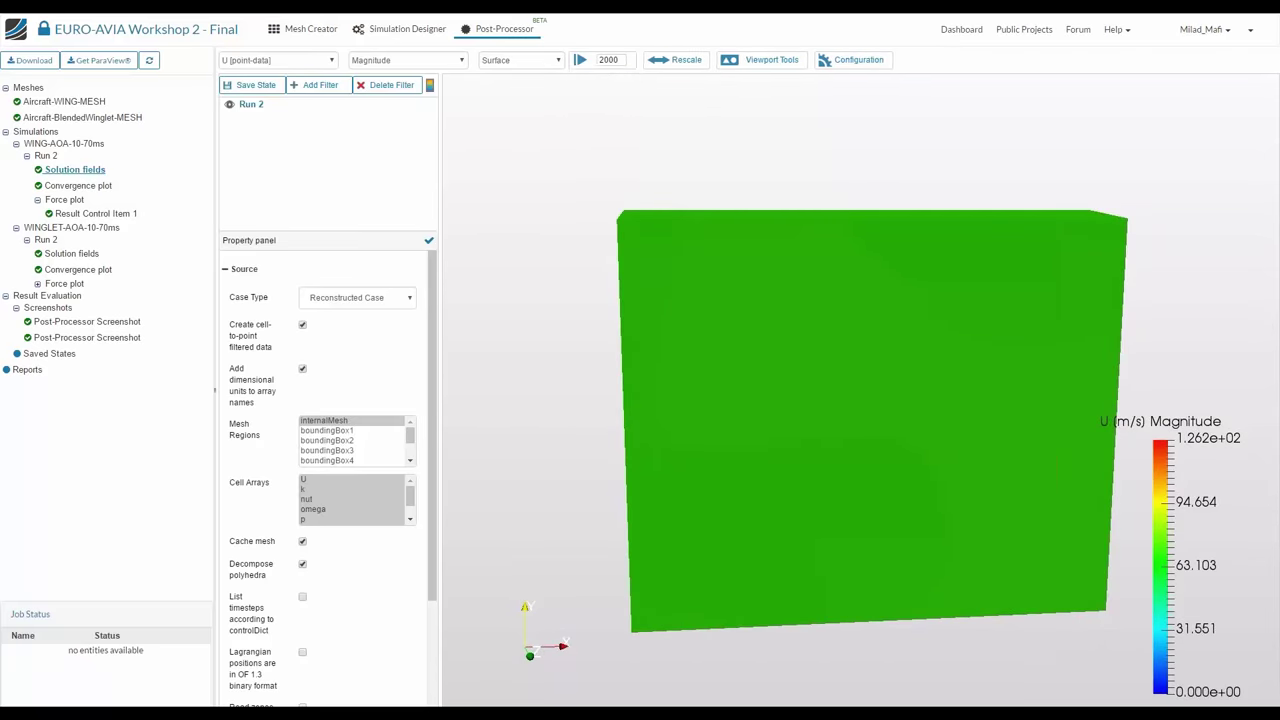
{"action": "left_click_drag", "start_coordinate": [523, 240], "coordinate": [502, 295]}
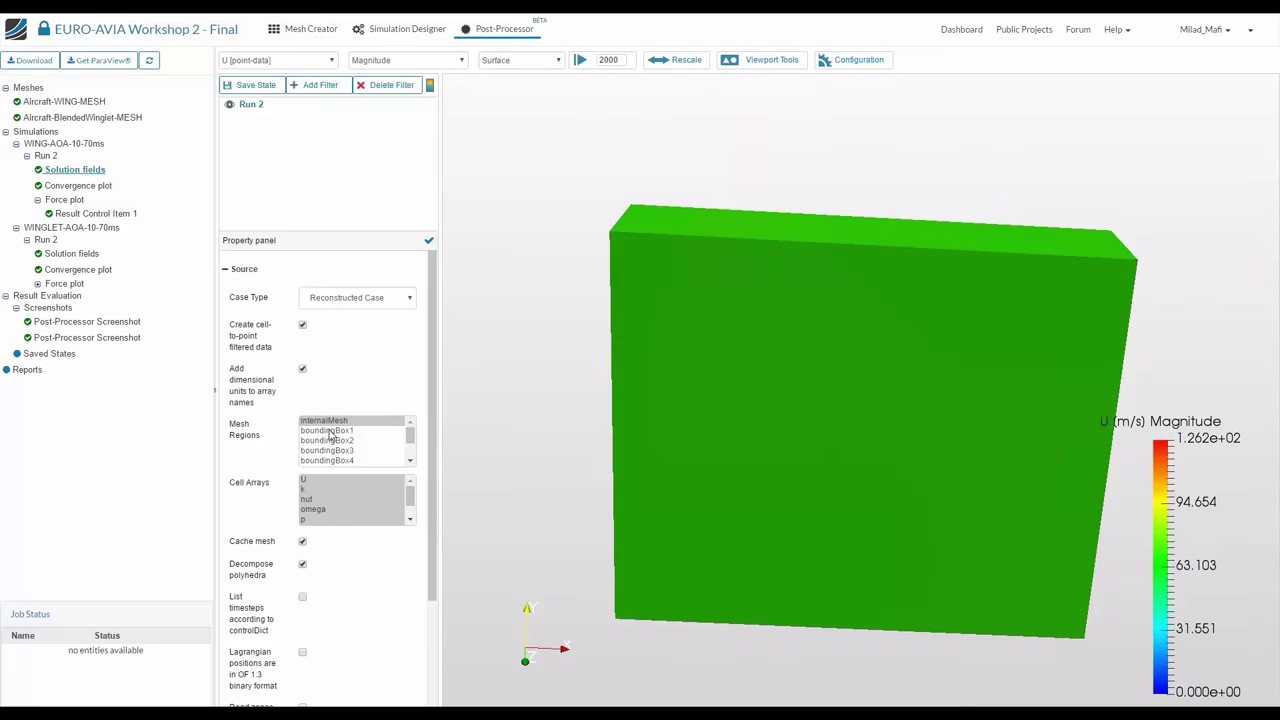
{"action": "right_click", "coordinate": [86, 172]}
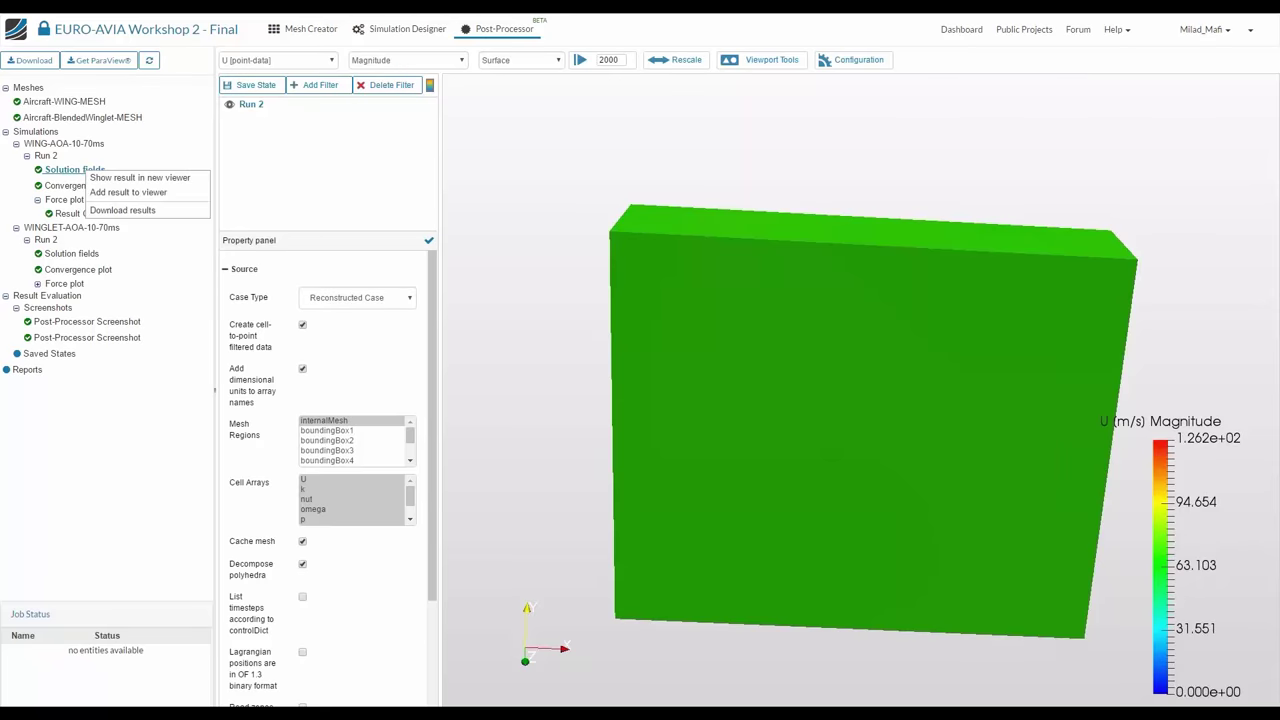
{"action": "left_click", "coordinate": [165, 192]}
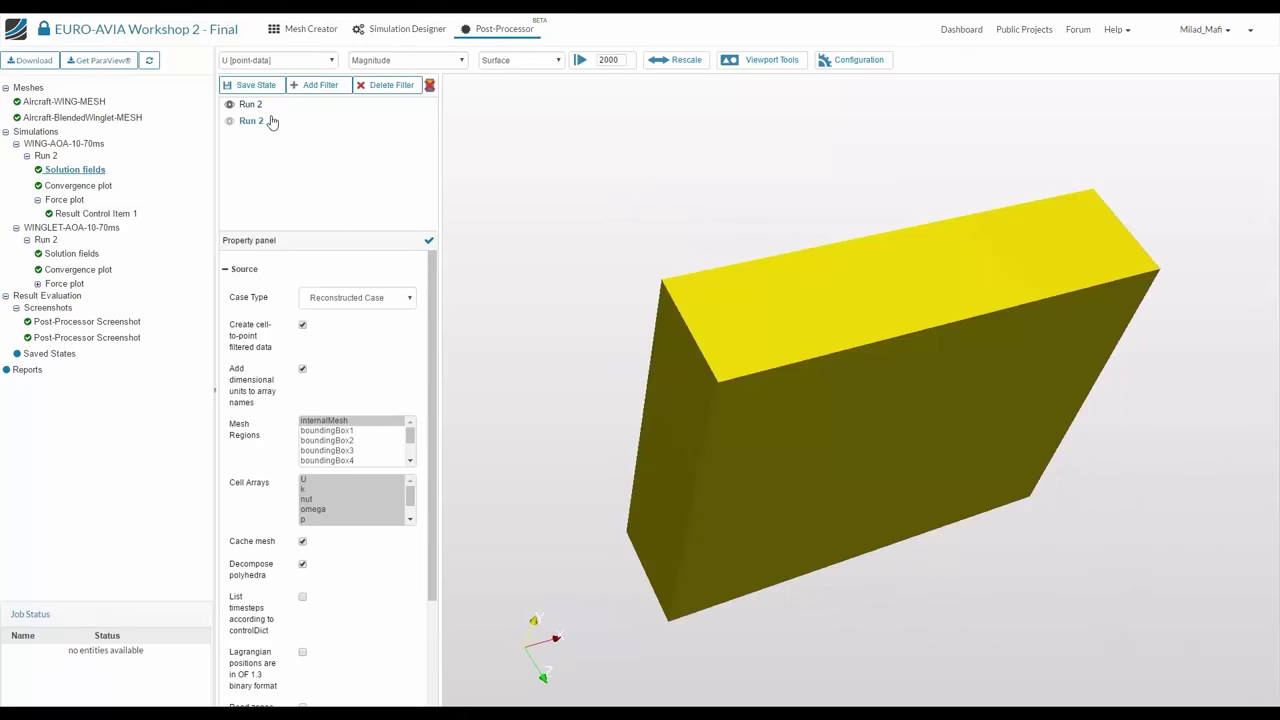
Restrict the second Run 2 result's mesh regions to solid_0_shell_0_face_0 and solid_0_shell_0_face_1 and display only that result
{"action": "left_click", "coordinate": [315, 423]}
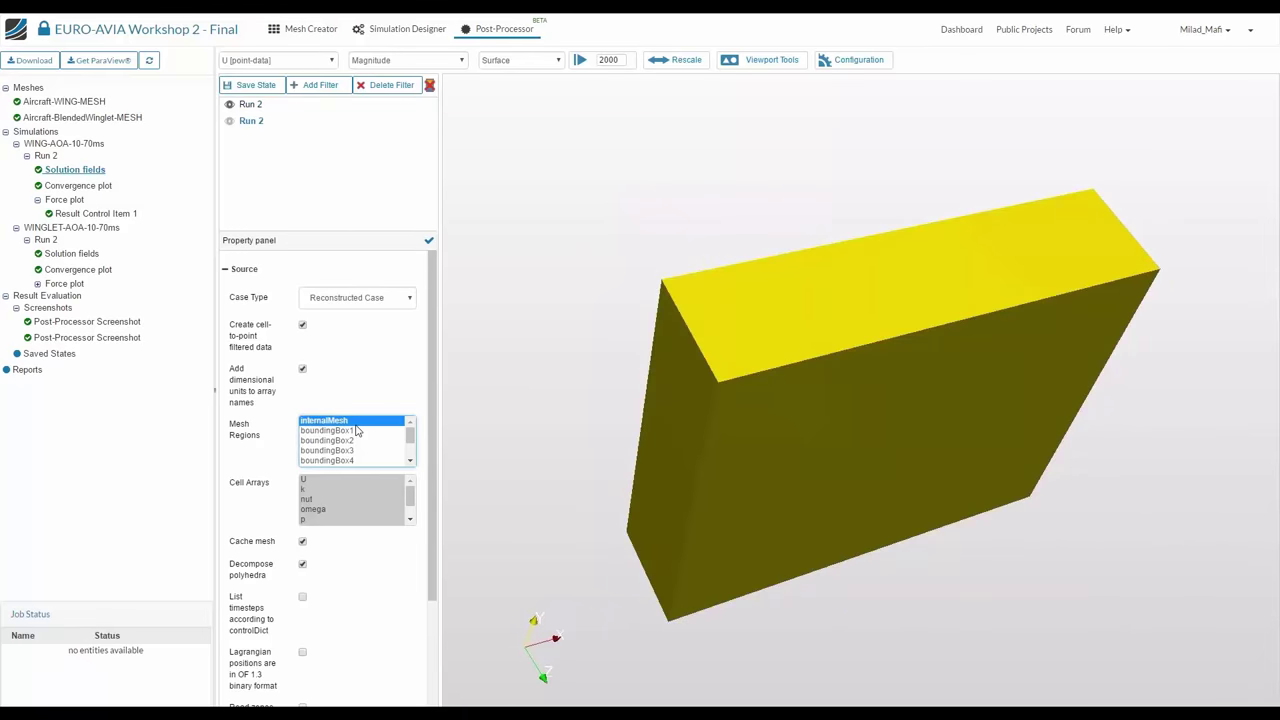
{"action": "scroll", "coordinate": [352, 447], "scroll_direction": "down", "scroll_amount": 1}
{"action": "left_click_drag", "start_coordinate": [354, 450], "coordinate": [357, 503]}
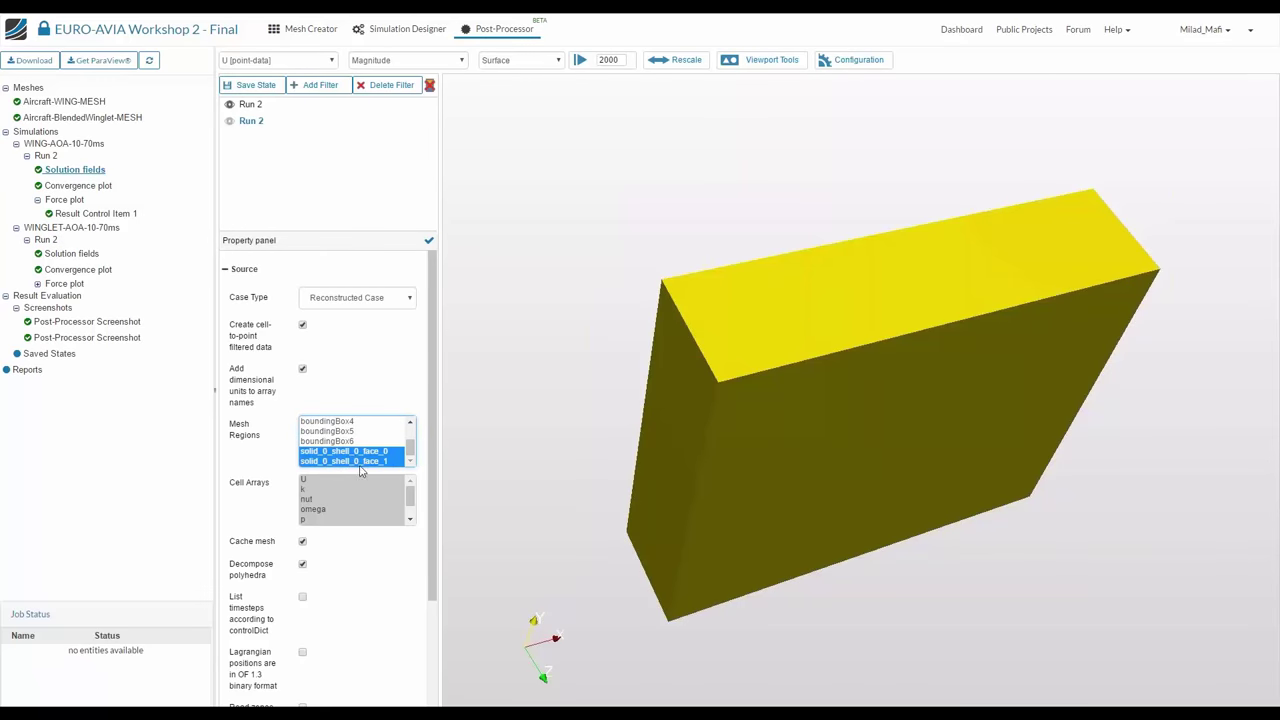
{"action": "scroll", "coordinate": [331, 430], "scroll_direction": "up", "scroll_amount": 2}
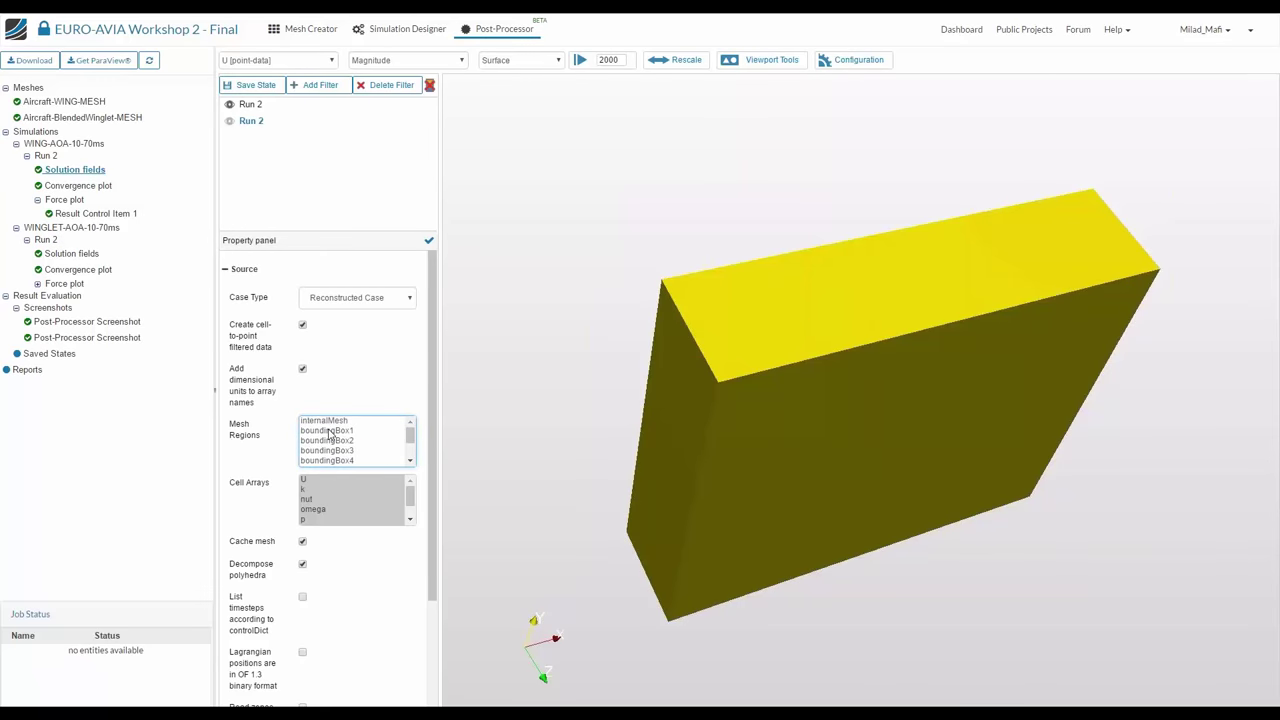
{"action": "left_click", "coordinate": [428, 244]}
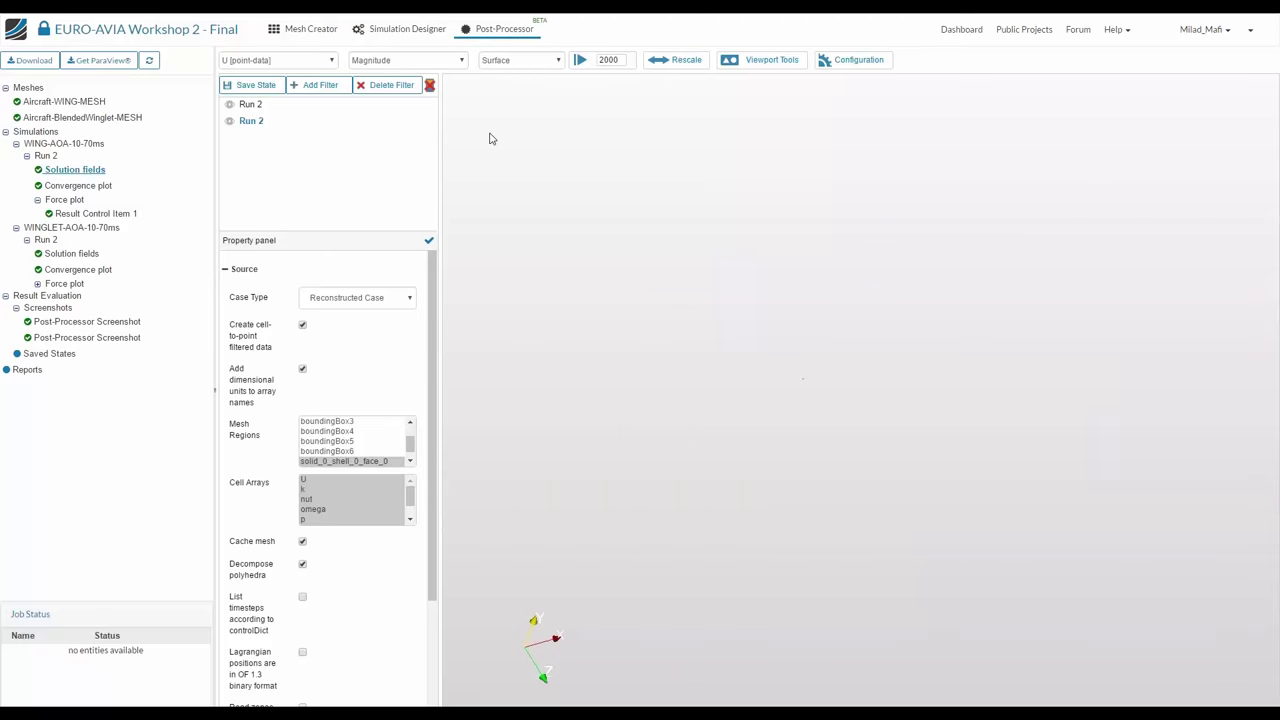
{"action": "left_click", "coordinate": [229, 121]}
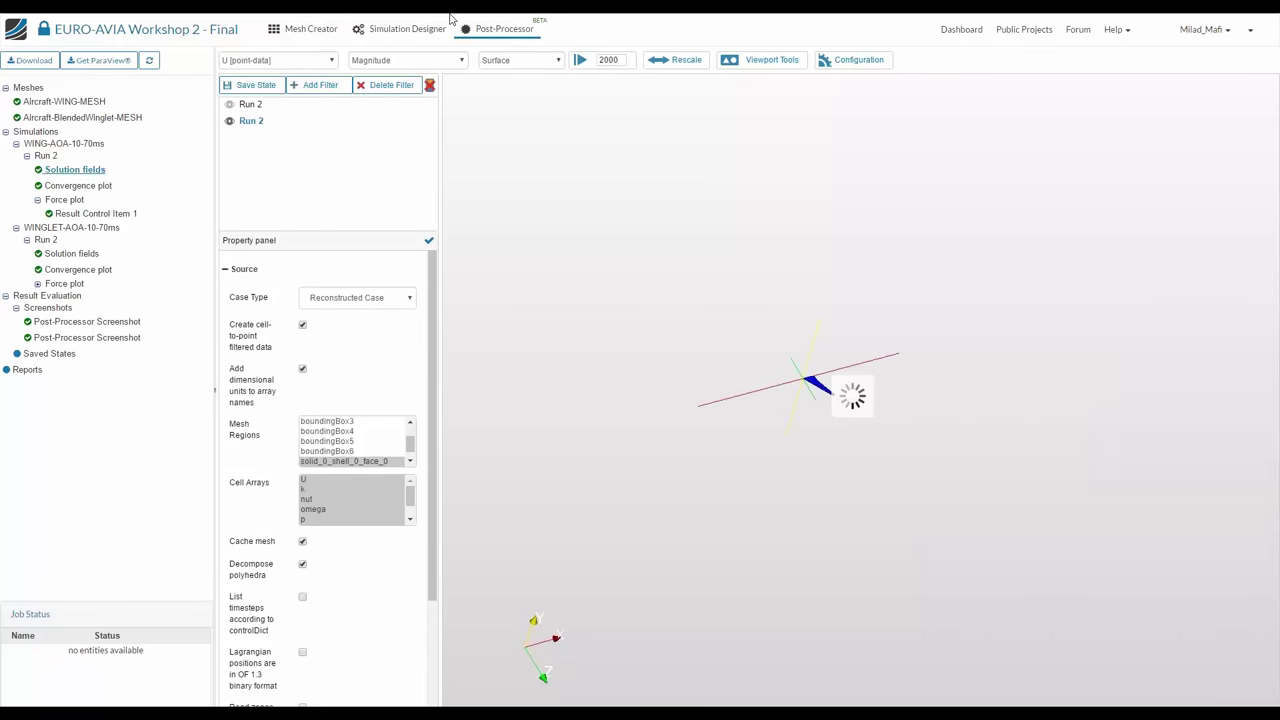
Colour the wing surface by pressure with p [point-data] and inspect its upper and lower sides
{"action": "left_click", "coordinate": [678, 60]}
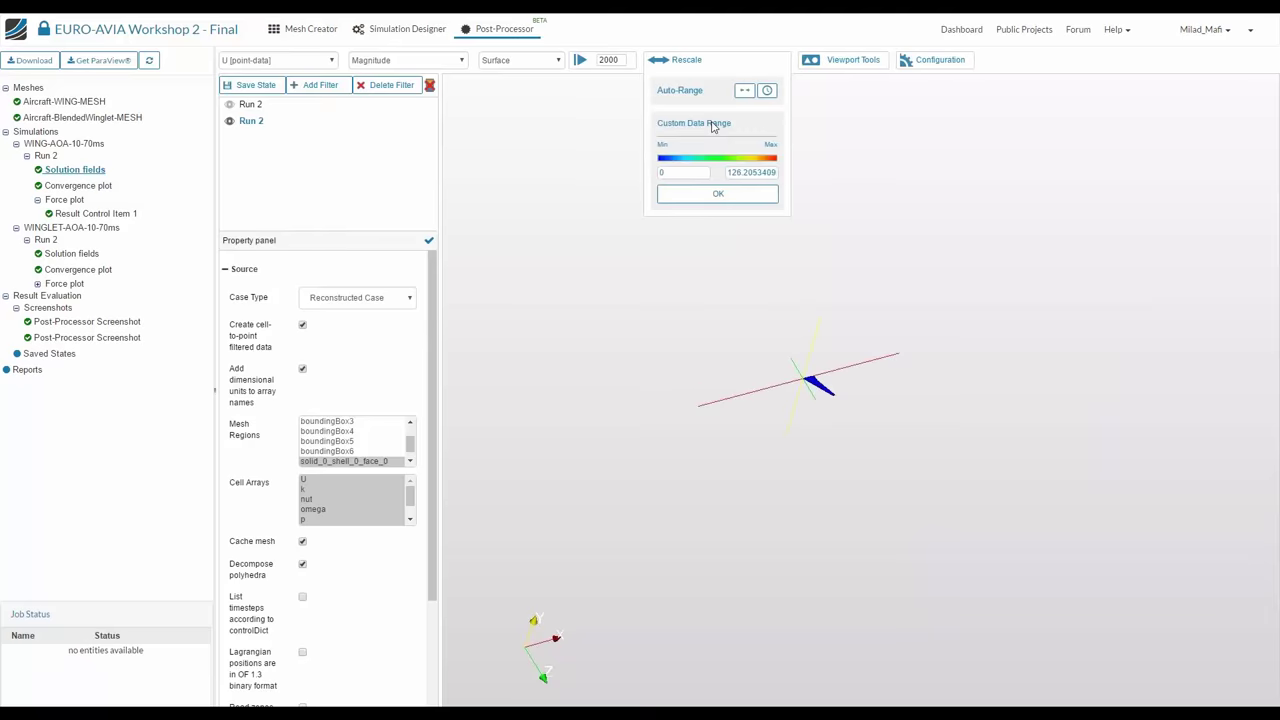
{"action": "left_click", "coordinate": [795, 62]}
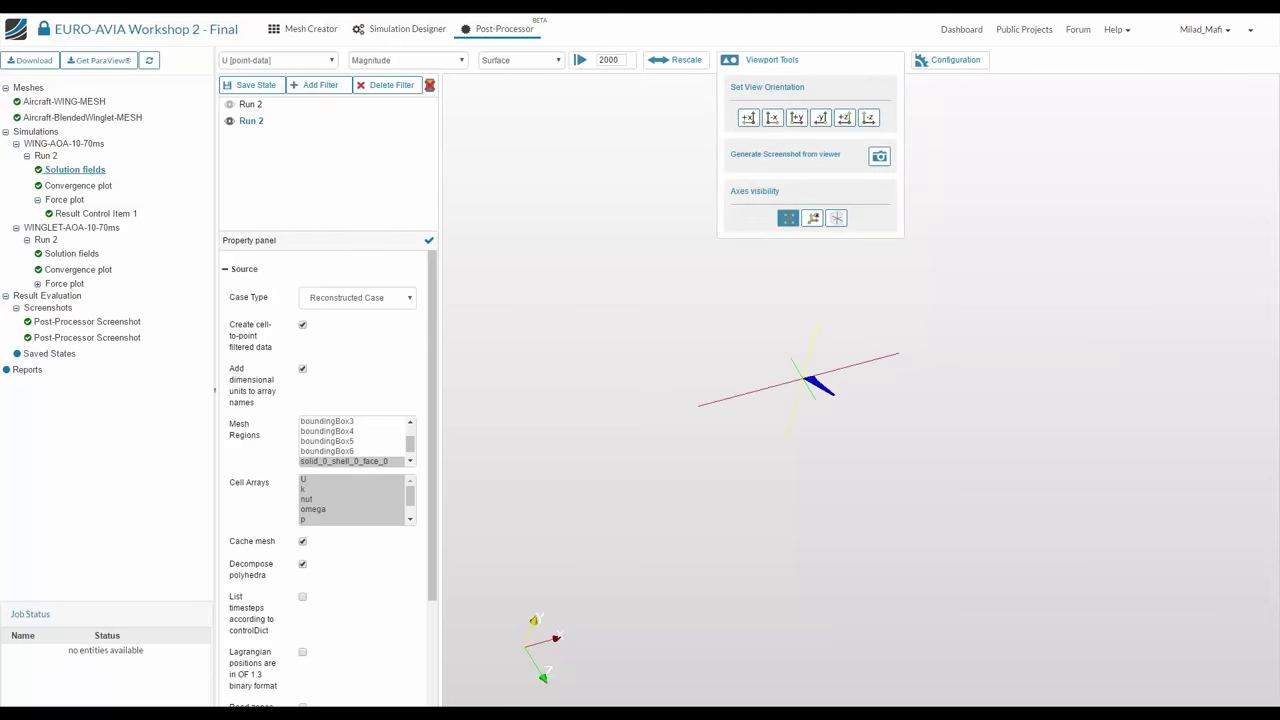
{"action": "left_click_drag", "start_coordinate": [1034, 294], "coordinate": [1040, 271]}
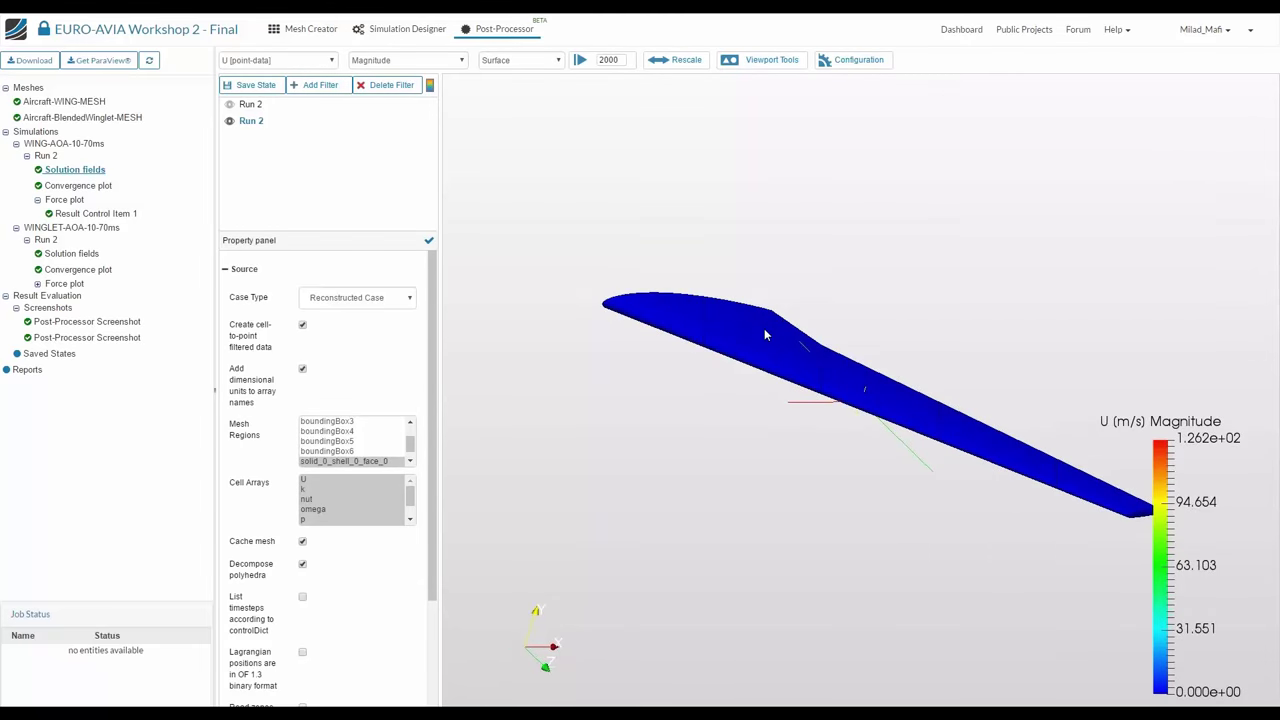
{"action": "left_click_drag", "start_coordinate": [766, 327], "coordinate": [514, 257]}
{"action": "left_click", "coordinate": [310, 61]}
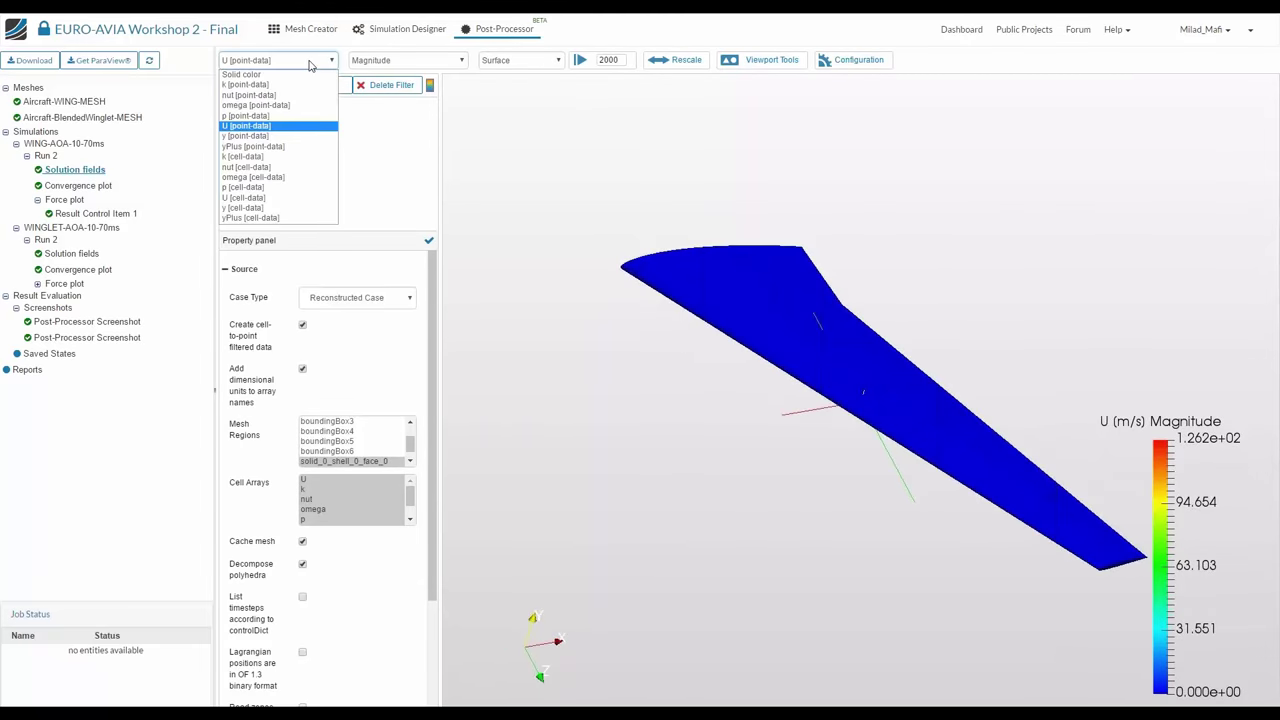
{"action": "left_click", "coordinate": [250, 115]}
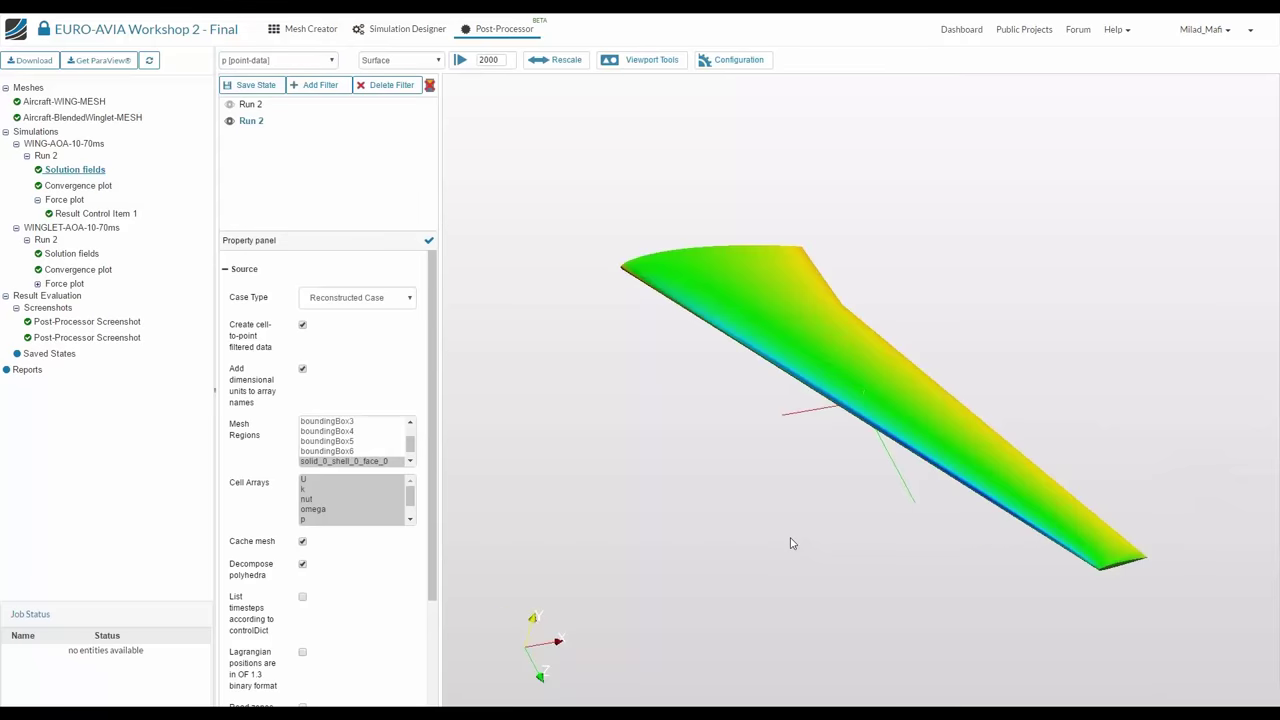
{"action": "left_click_drag", "start_coordinate": [793, 511], "coordinate": [660, 400]}
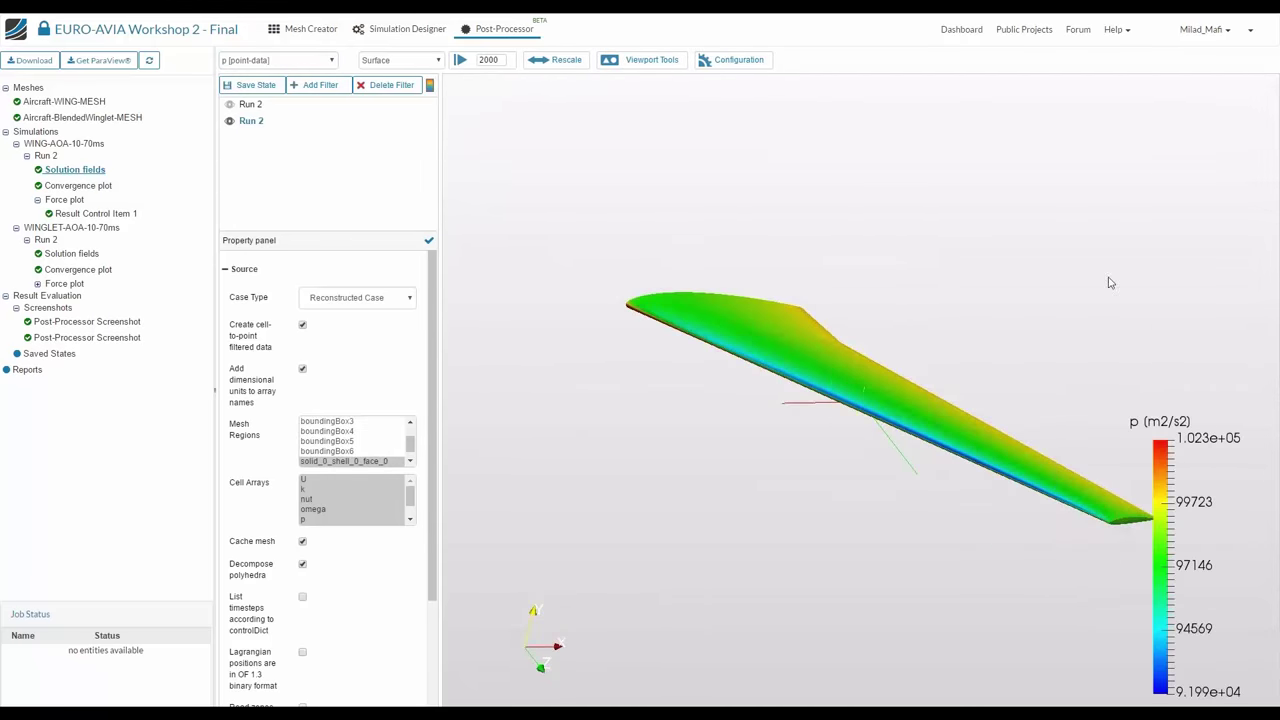
{"action": "left_click_drag", "start_coordinate": [957, 327], "coordinate": [786, 364]}
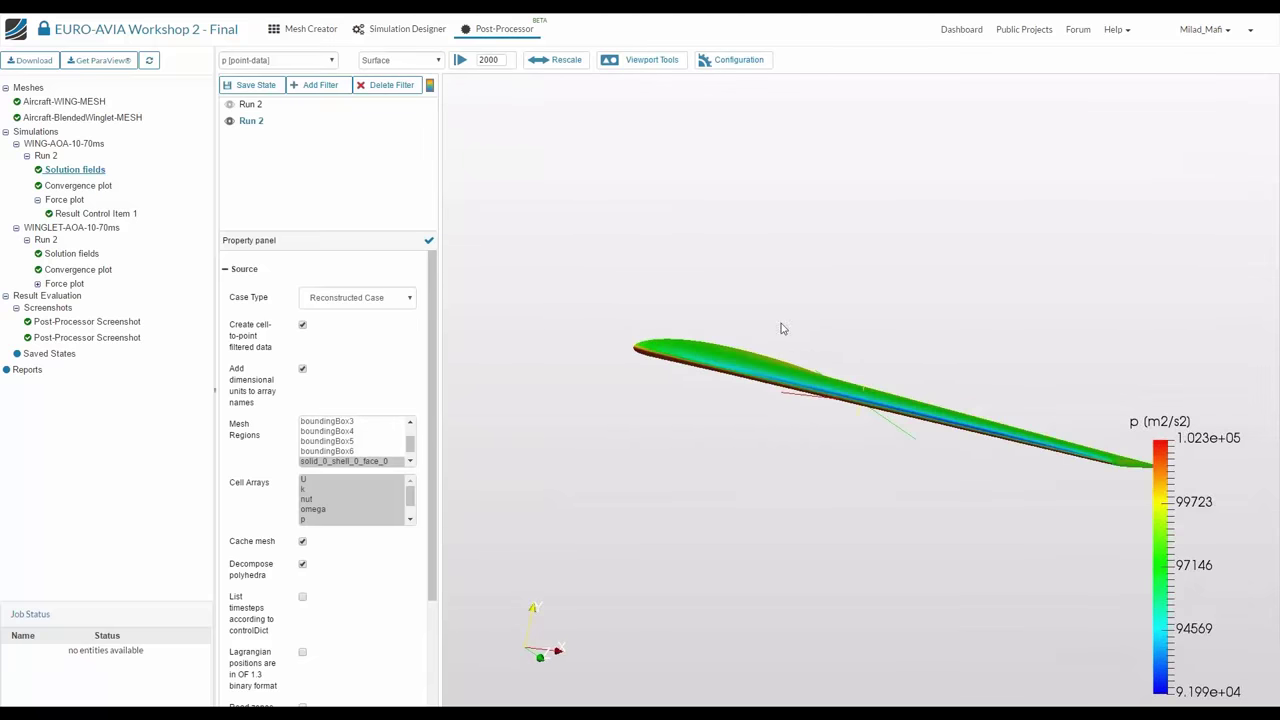
{"action": "left_click_drag", "start_coordinate": [786, 277], "coordinate": [876, 352]}
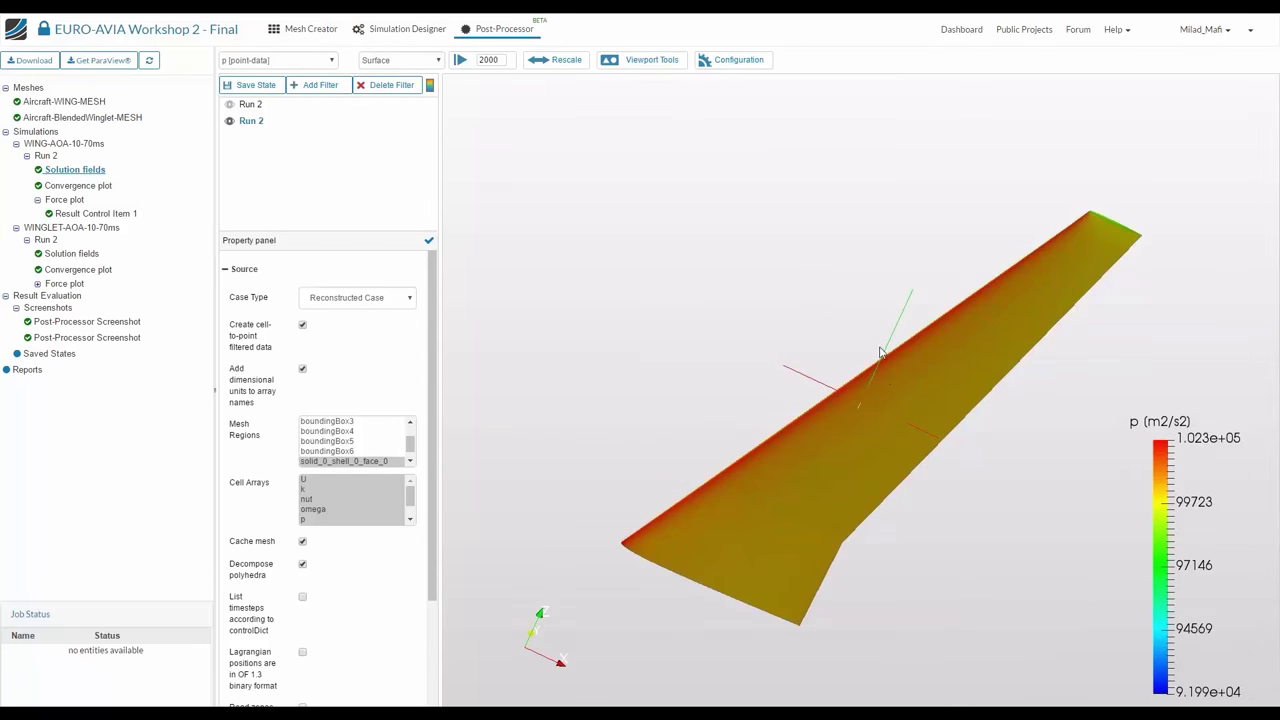
{"action": "left_click_drag", "start_coordinate": [874, 408], "coordinate": [714, 240]}
Add a Slice filter to the first, unrestricted Run 2 result
{"action": "left_click", "coordinate": [278, 104]}
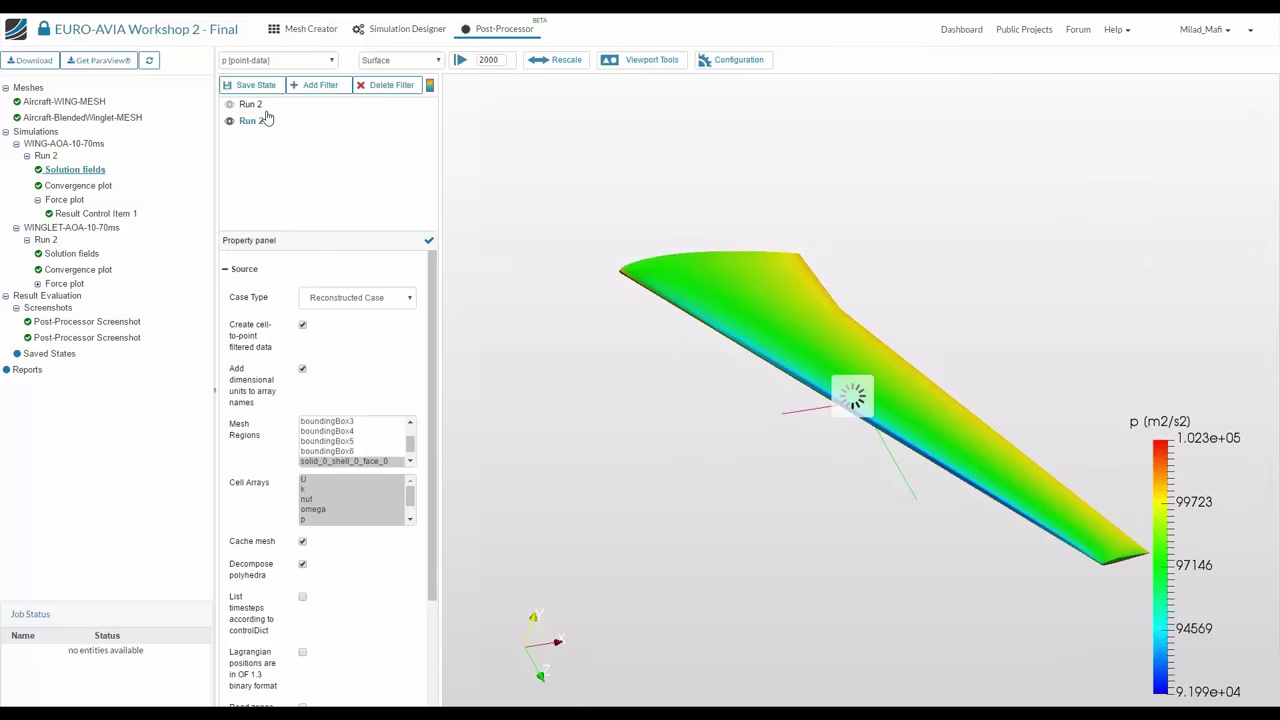
{"action": "left_click", "coordinate": [314, 86]}
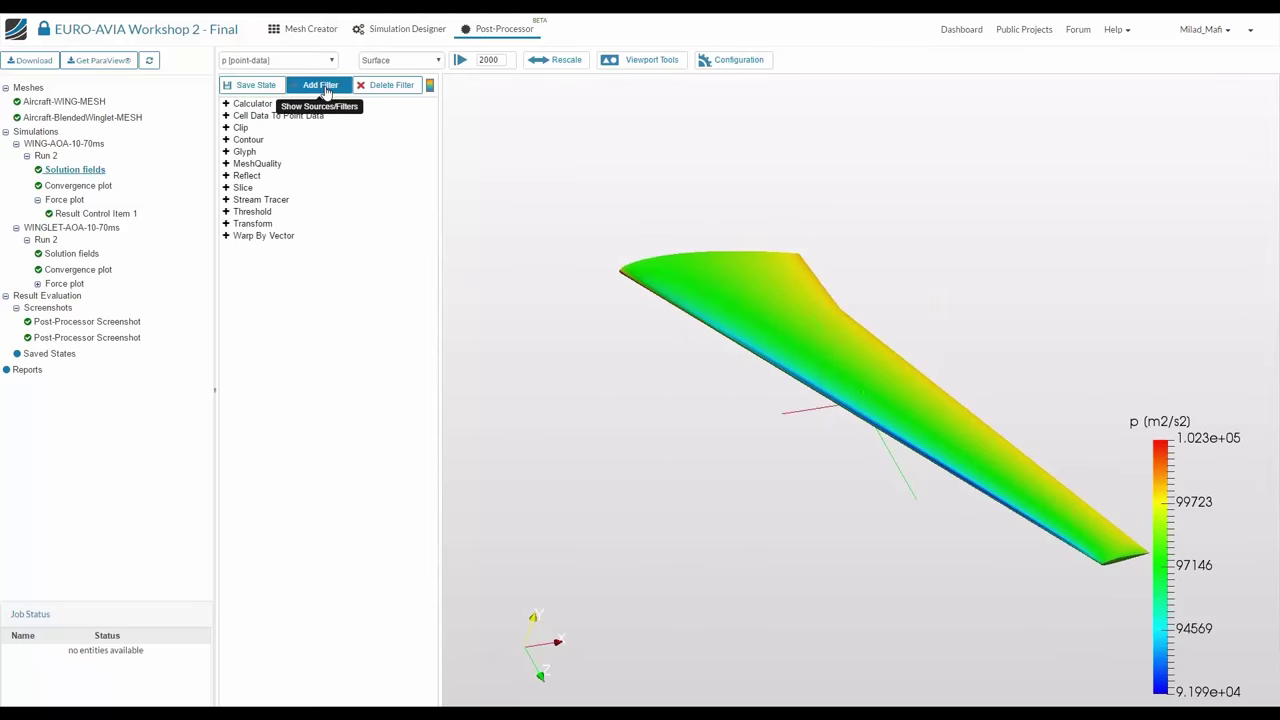
{"action": "left_click", "coordinate": [372, 190]}
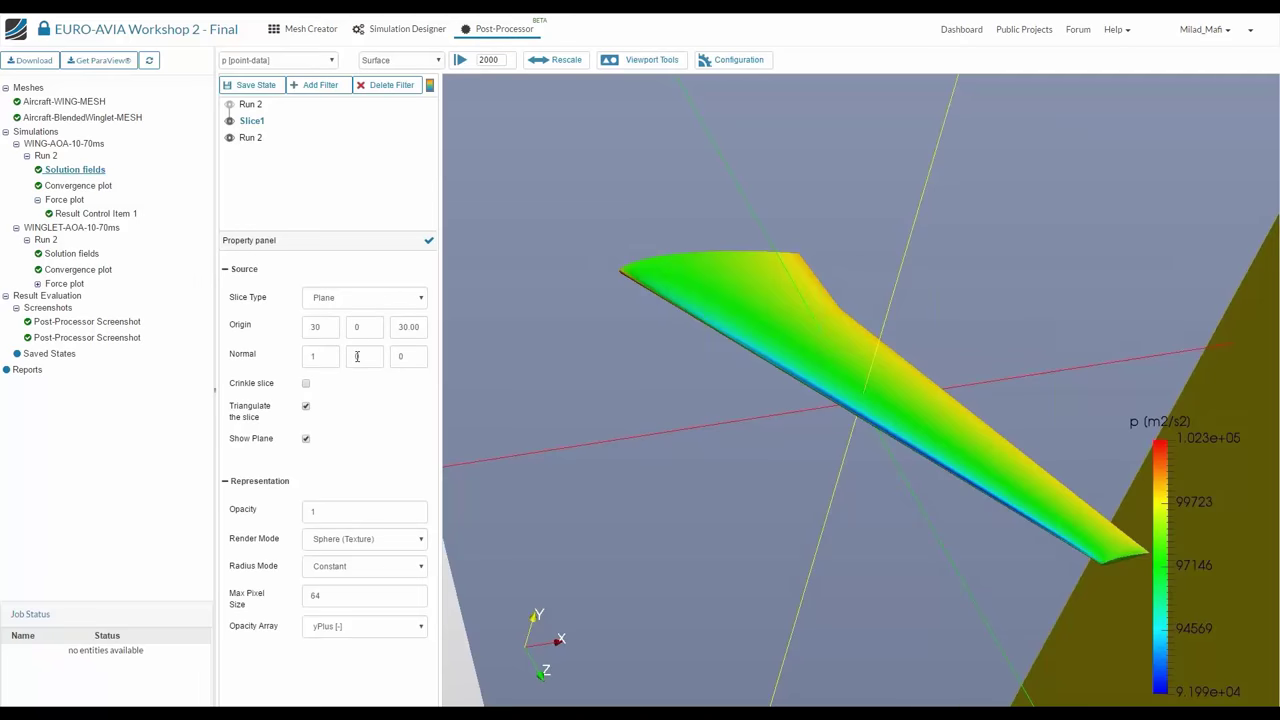
Set the slice plane's origin to 0, 0, 5 and its normal to 0, 0, 1, and apply the changes
{"action": "double_click", "coordinate": [326, 325]}
{"action": "type", "text": "0"}
{"action": "key", "text": "Tab"}
{"action": "left_click", "coordinate": [328, 331]}
{"action": "type", "text": "9"}
{"action": "key", "text": "BackSpace"}
{"action": "key", "text": "Tab"}
{"action": "key", "text": "Tab"}
{"action": "type", "text": "5"}
{"action": "key", "text": "Tab"}
{"action": "type", "text": "0"}
{"action": "key", "text": "Tab"}
{"action": "type", "text": "1"}
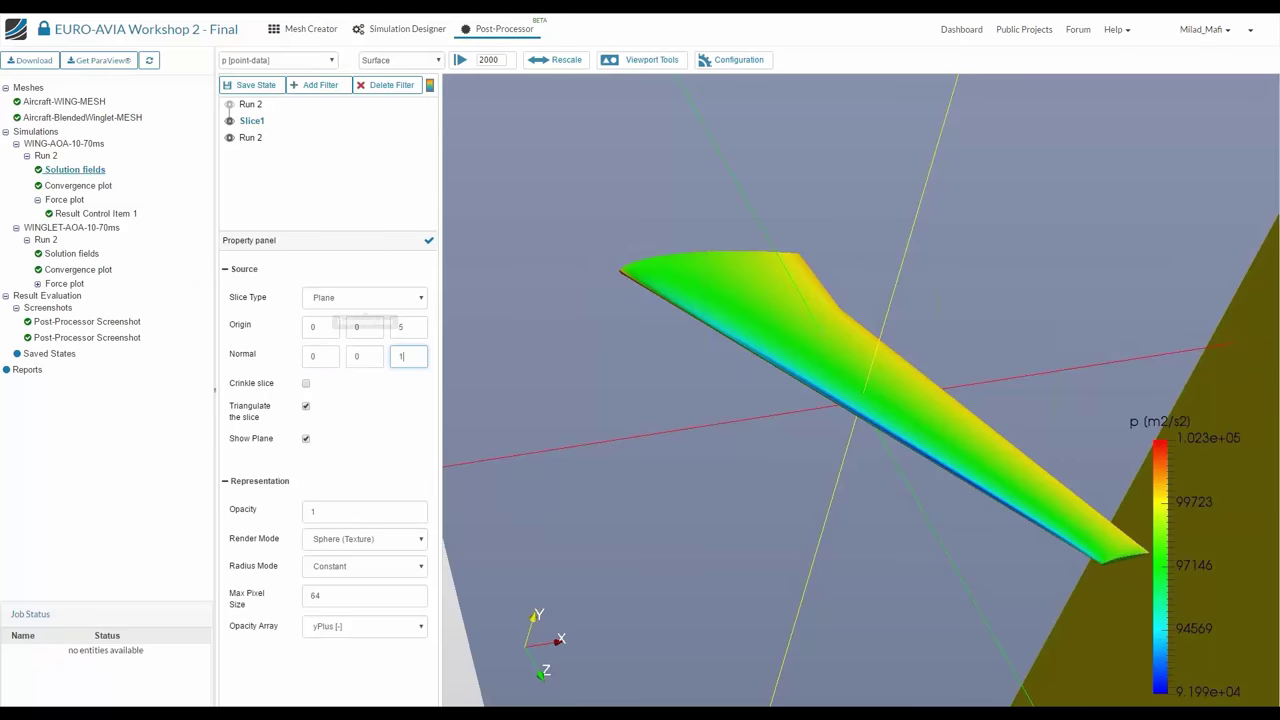
{"action": "left_click", "coordinate": [428, 241]}
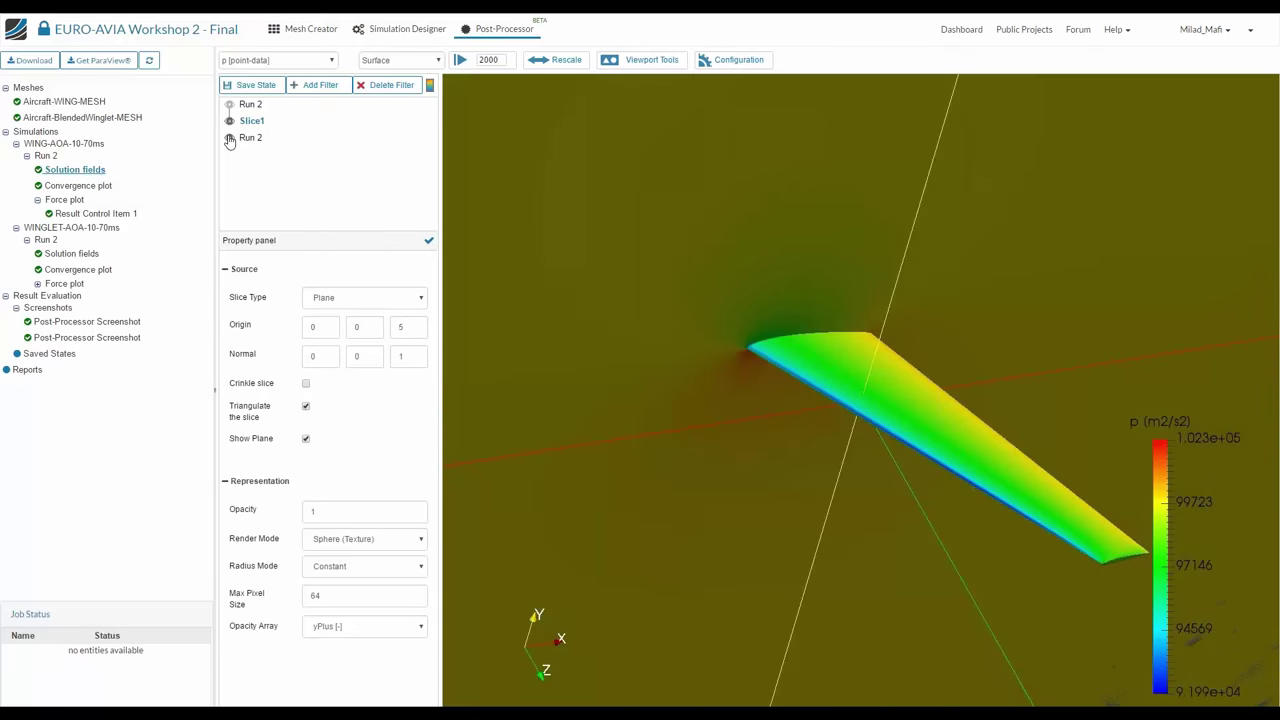
Hide the wing-surface result and the slice's plane indicator, with the view oriented along +Z
{"action": "left_click", "coordinate": [230, 139]}
{"action": "left_click", "coordinate": [553, 60]}
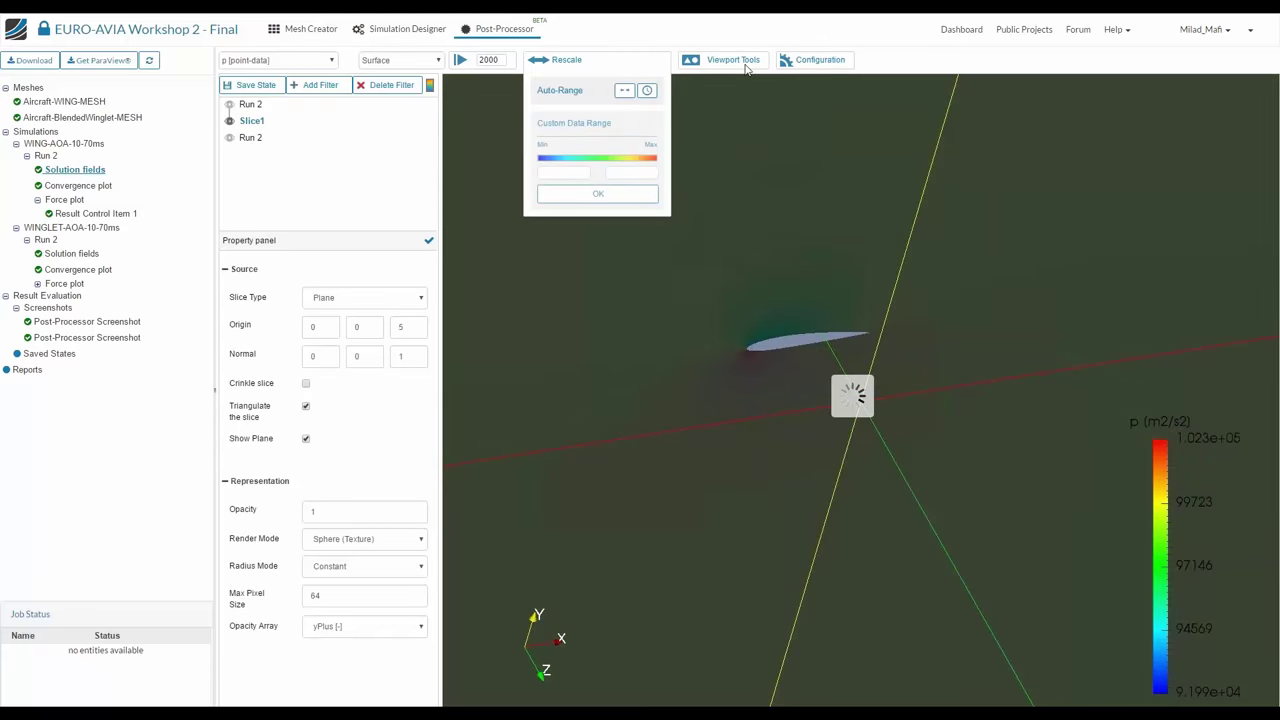
{"action": "left_click", "coordinate": [742, 62]}
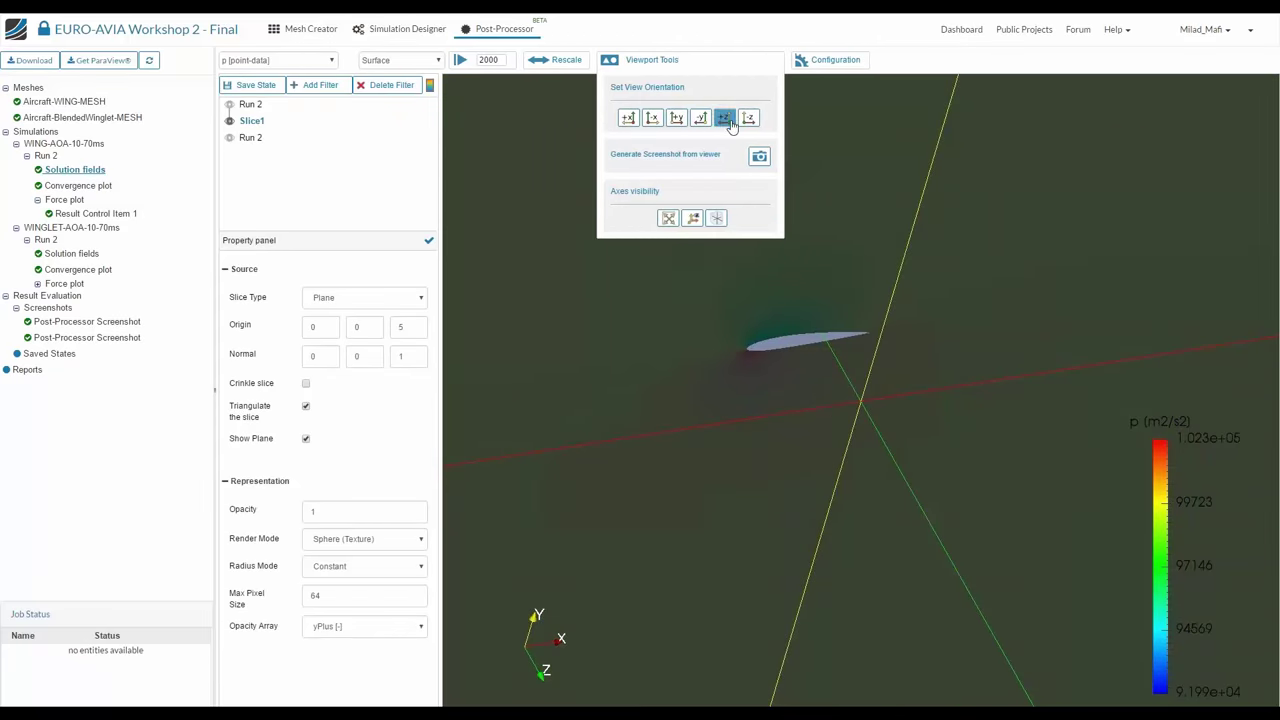
{"action": "left_click", "coordinate": [725, 119]}
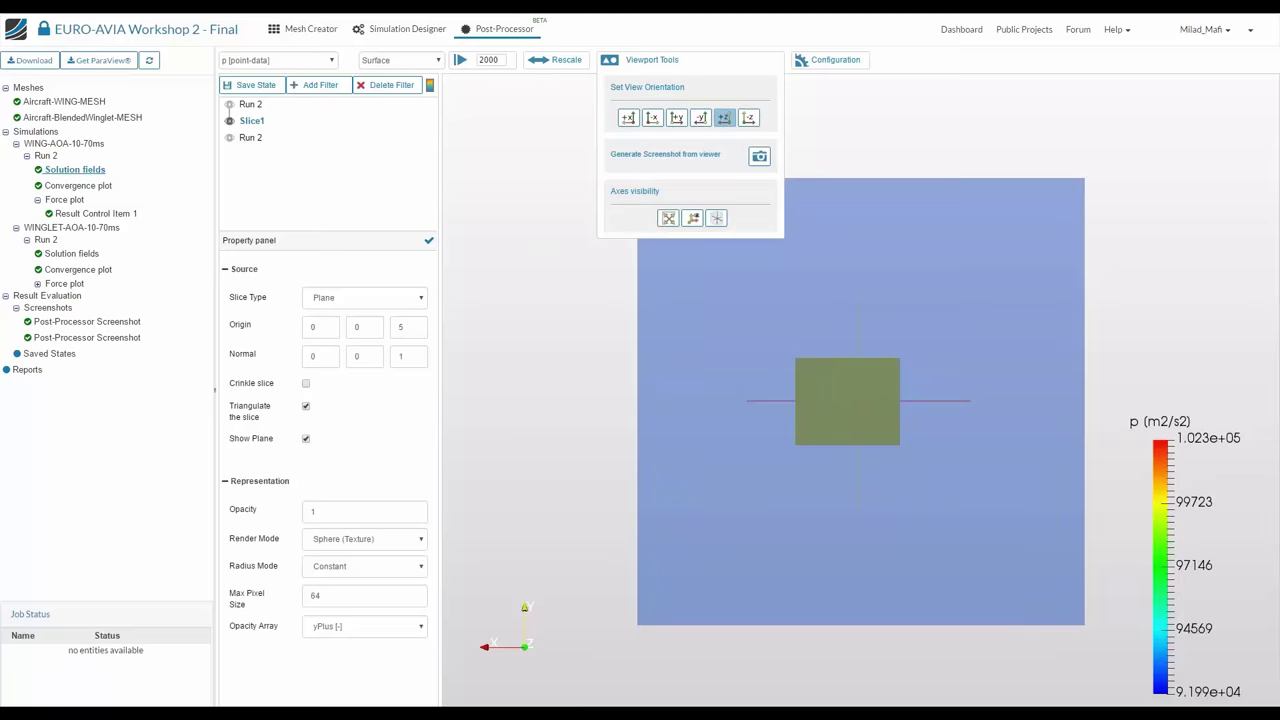
{"action": "left_click", "coordinate": [306, 438]}
{"action": "left_click", "coordinate": [428, 240]}
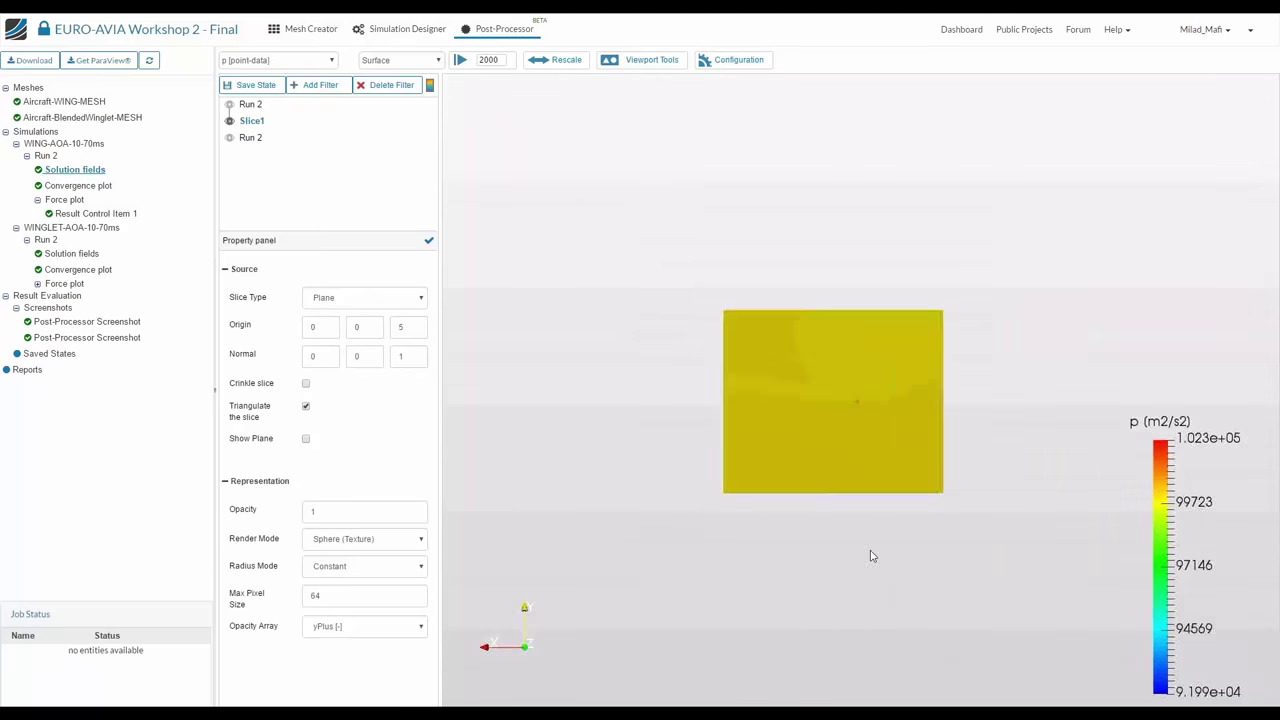
Orient the view along -Z and examine the pressure distribution around the airfoil section up close
{"action": "scroll", "coordinate": [882, 511], "scroll_direction": "up", "scroll_amount": 5}
{"action": "scroll", "coordinate": [893, 527], "scroll_direction": "up", "scroll_amount": 3}
{"action": "left_click", "coordinate": [612, 62]}
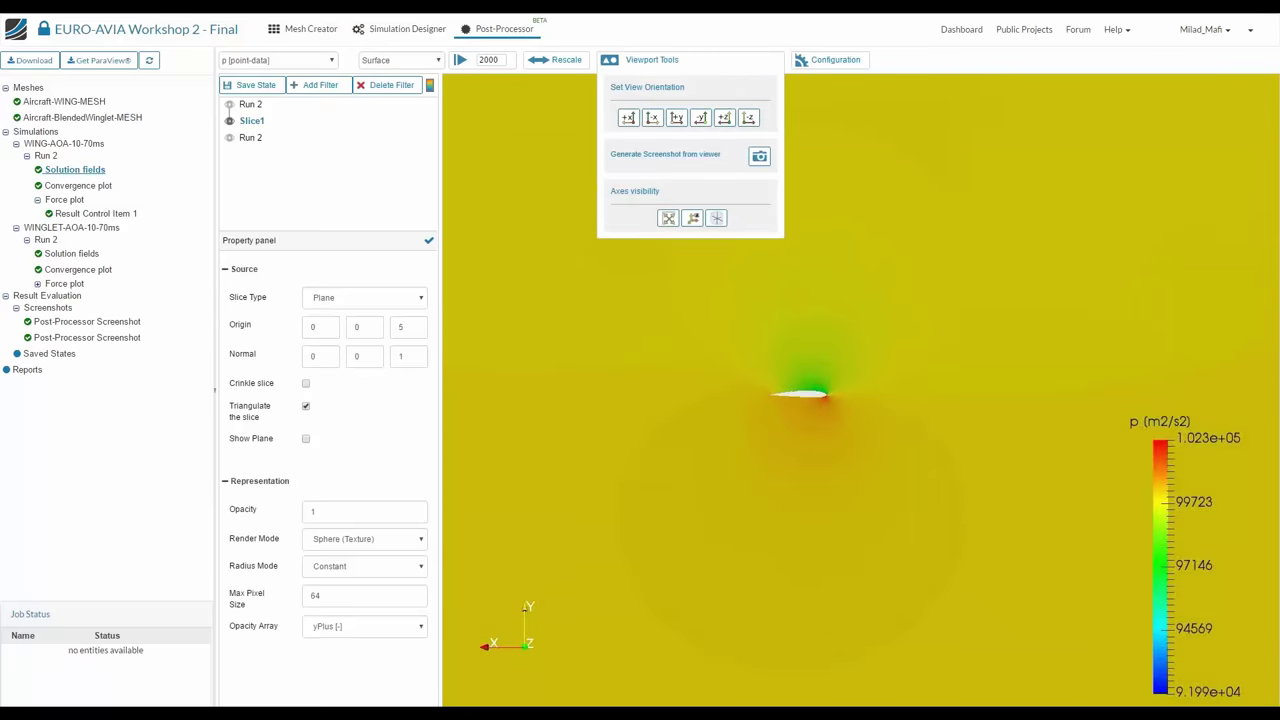
{"action": "left_click", "coordinate": [748, 118]}
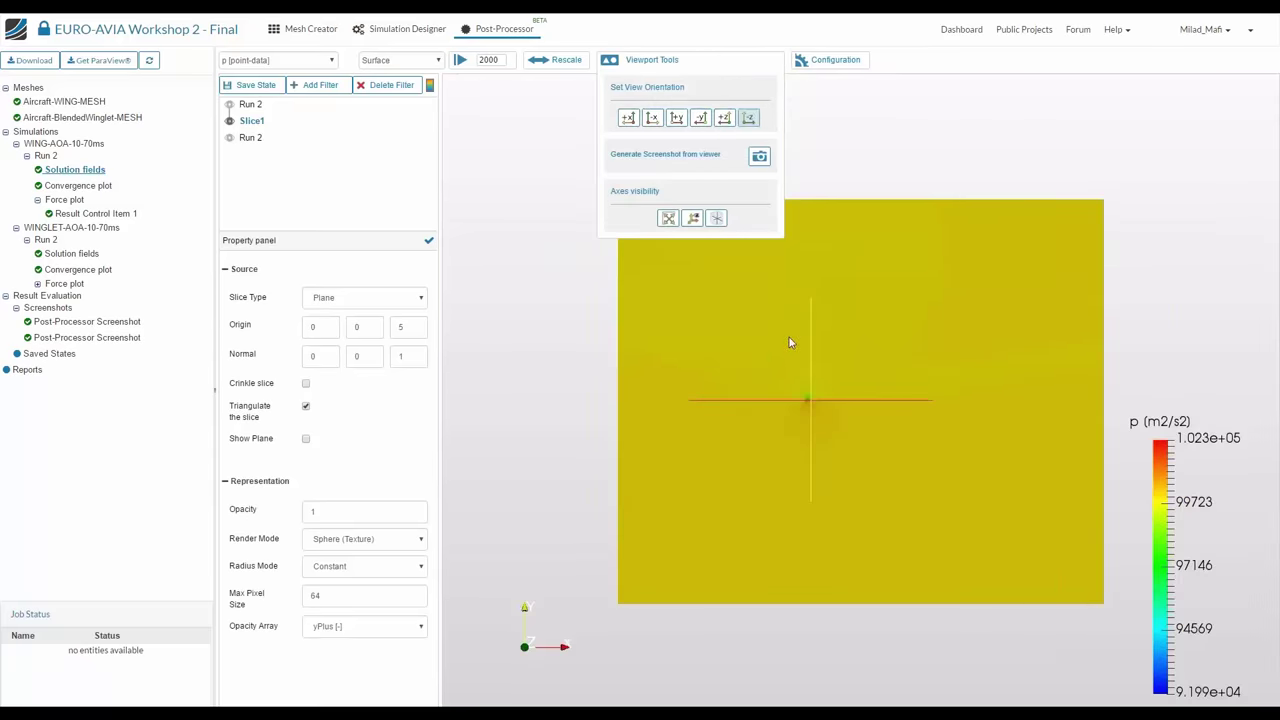
{"action": "scroll", "coordinate": [716, 459], "scroll_direction": "up", "scroll_amount": 5}
{"action": "scroll", "coordinate": [744, 451], "scroll_direction": "up", "scroll_amount": 3}
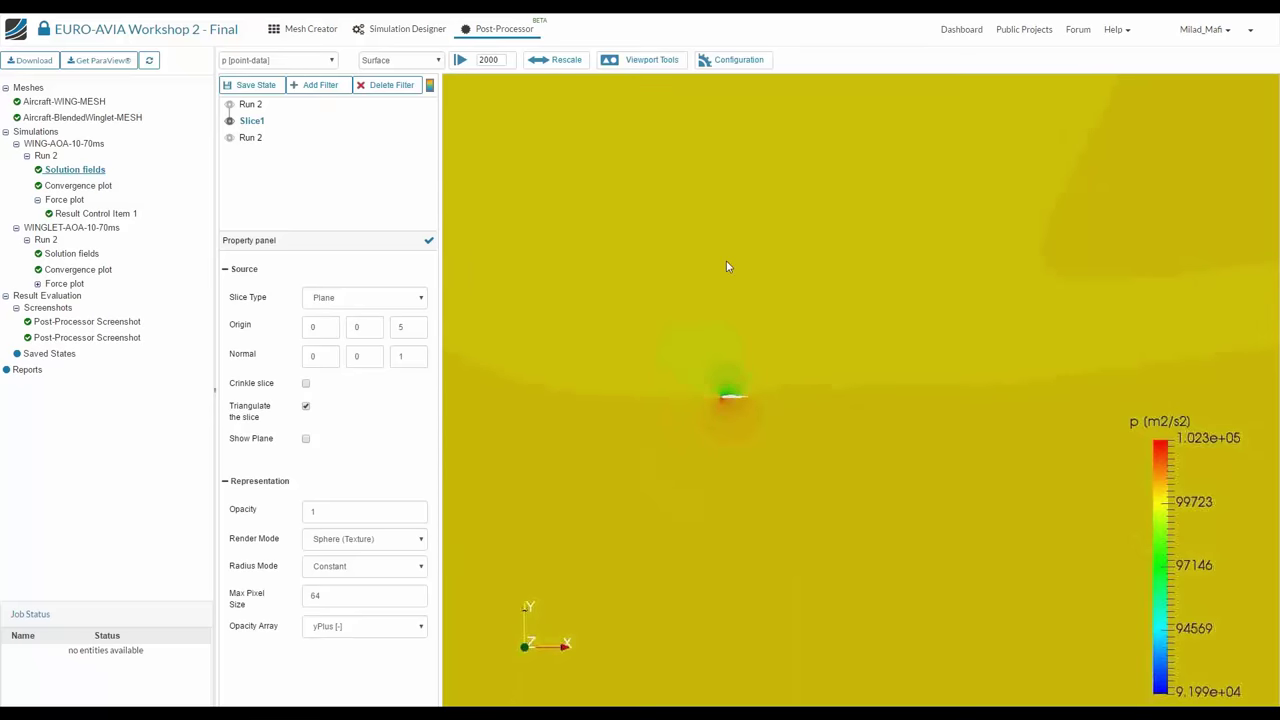
{"action": "middle_click_drag", "start_coordinate": [777, 414], "coordinate": [821, 338]}
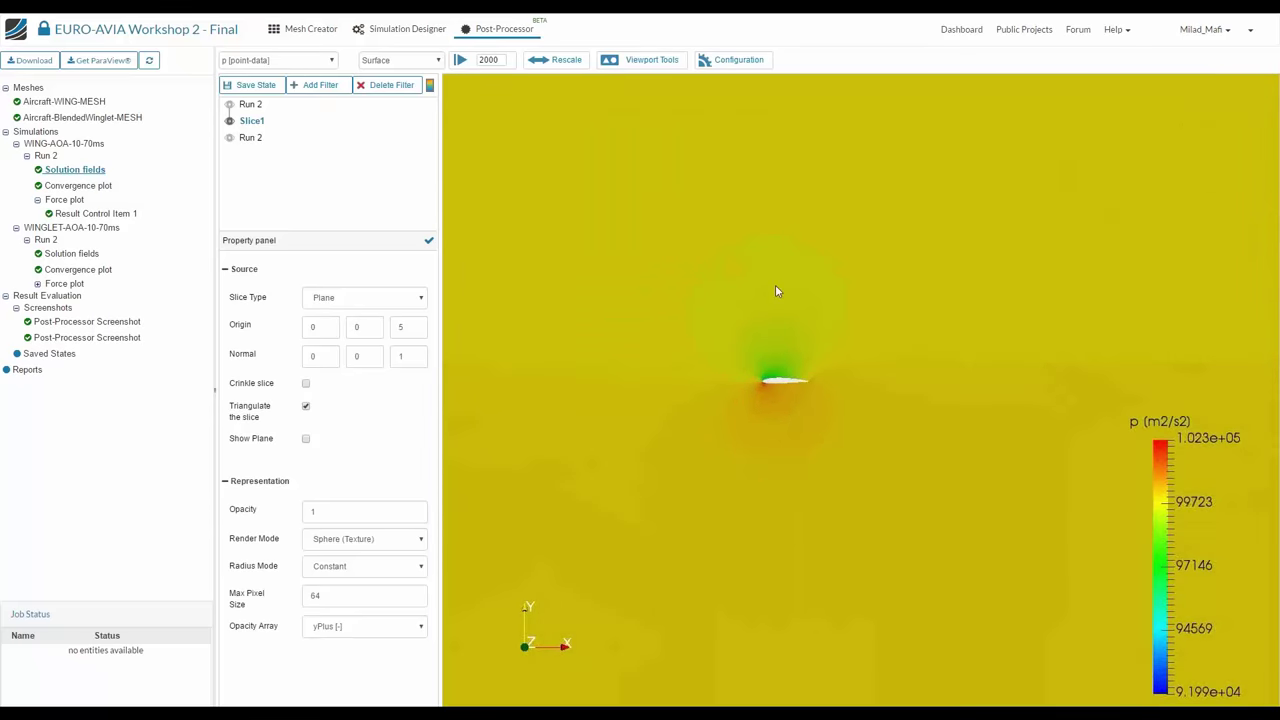
{"action": "scroll", "coordinate": [780, 403], "scroll_direction": "up", "scroll_amount": 2}
{"action": "middle_click_drag", "start_coordinate": [780, 394], "coordinate": [838, 388]}
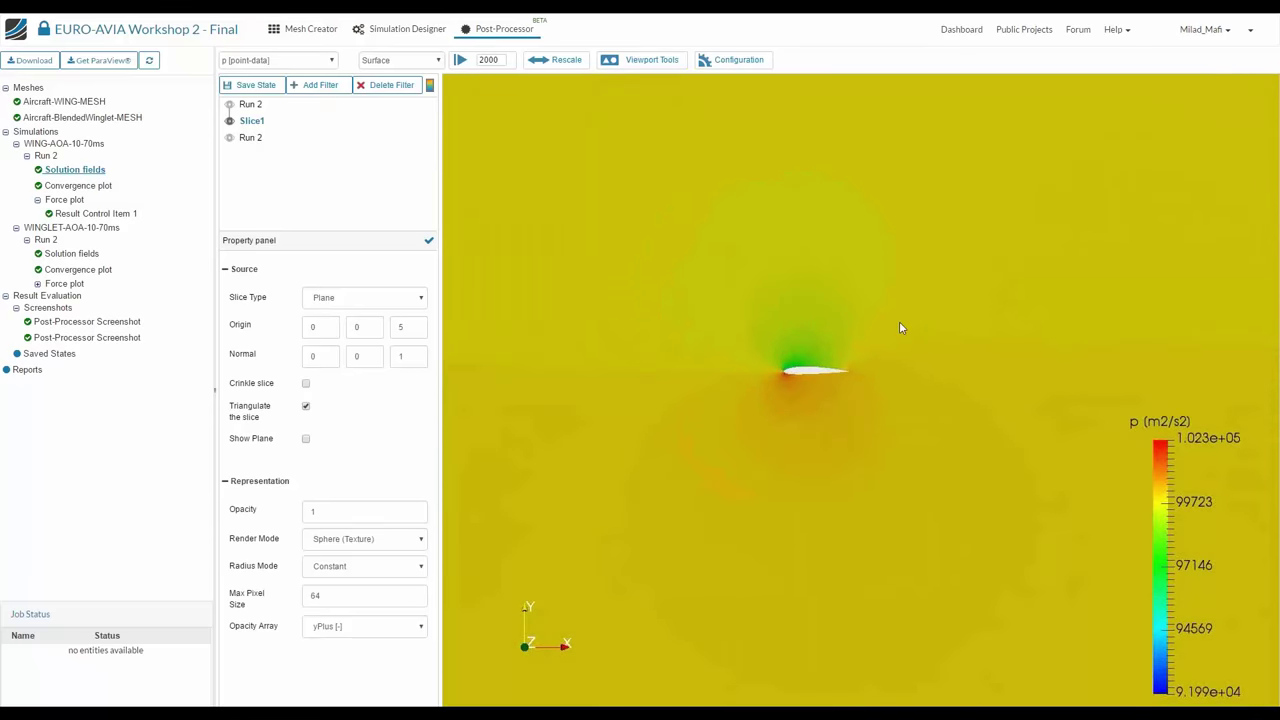
{"action": "scroll", "coordinate": [872, 345], "scroll_direction": "up", "scroll_amount": 2}
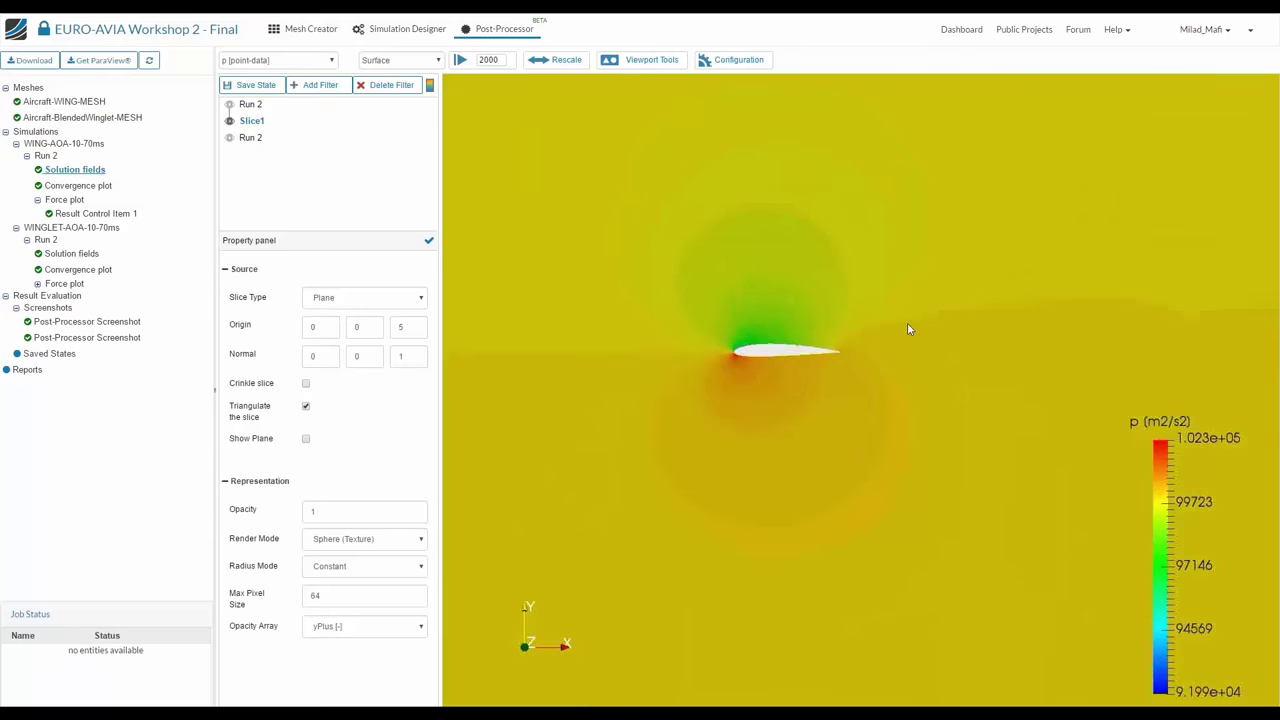
{"action": "scroll", "coordinate": [900, 357], "scroll_direction": "up", "scroll_amount": 4}
{"action": "middle_click_drag", "start_coordinate": [957, 302], "coordinate": [1018, 309]}
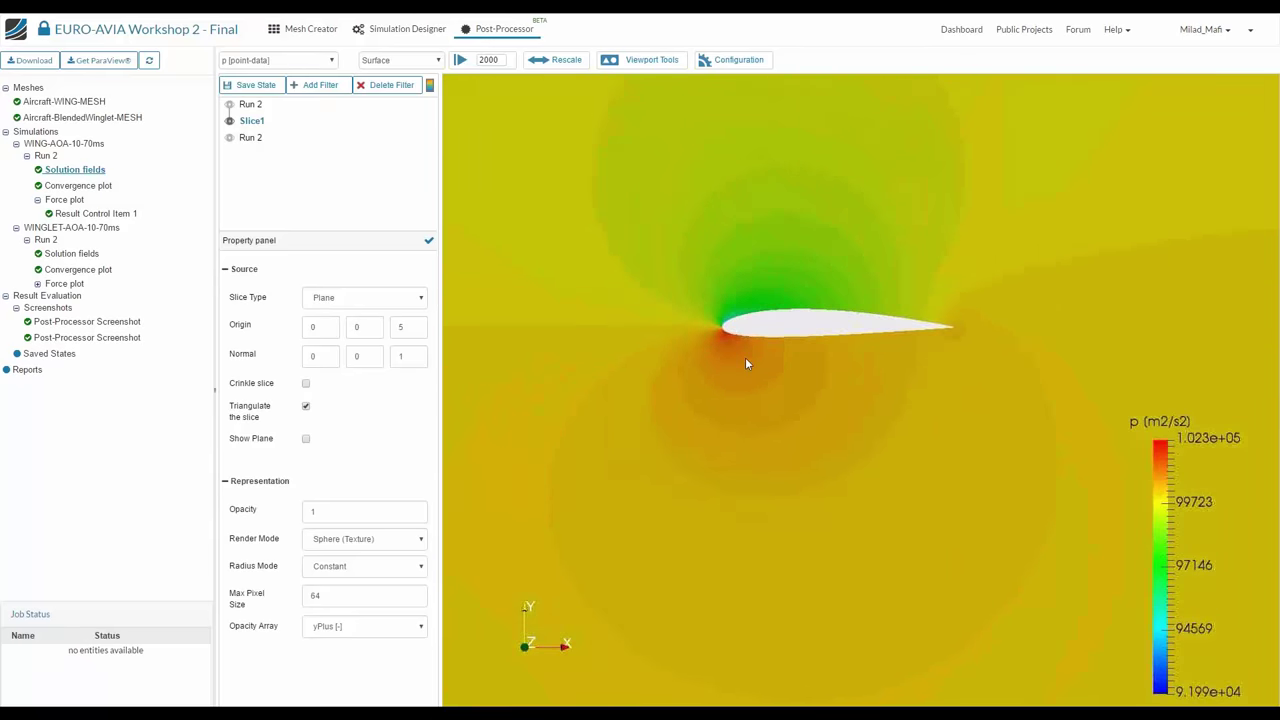
Colour the slice by velocity magnitude using U [point-data]
{"action": "left_click", "coordinate": [325, 62]}
{"action": "left_click", "coordinate": [265, 125]}
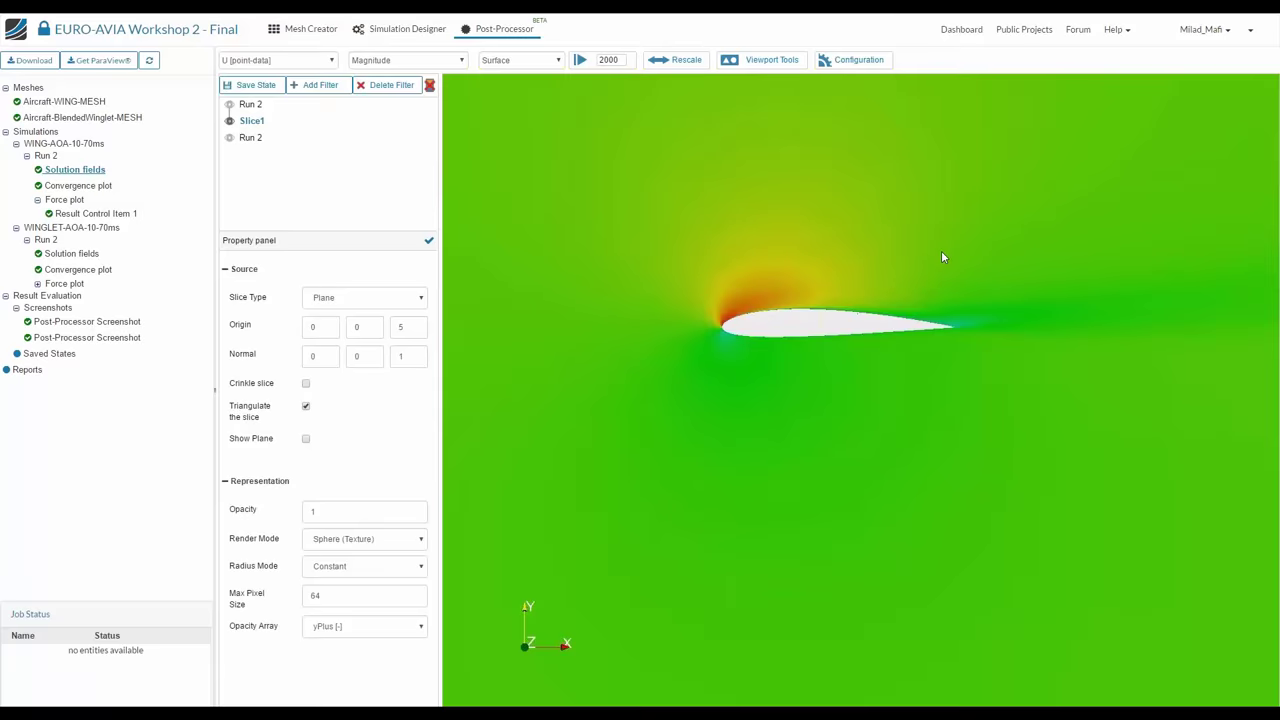
{"action": "scroll", "coordinate": [795, 205], "scroll_direction": "up", "scroll_amount": 3}
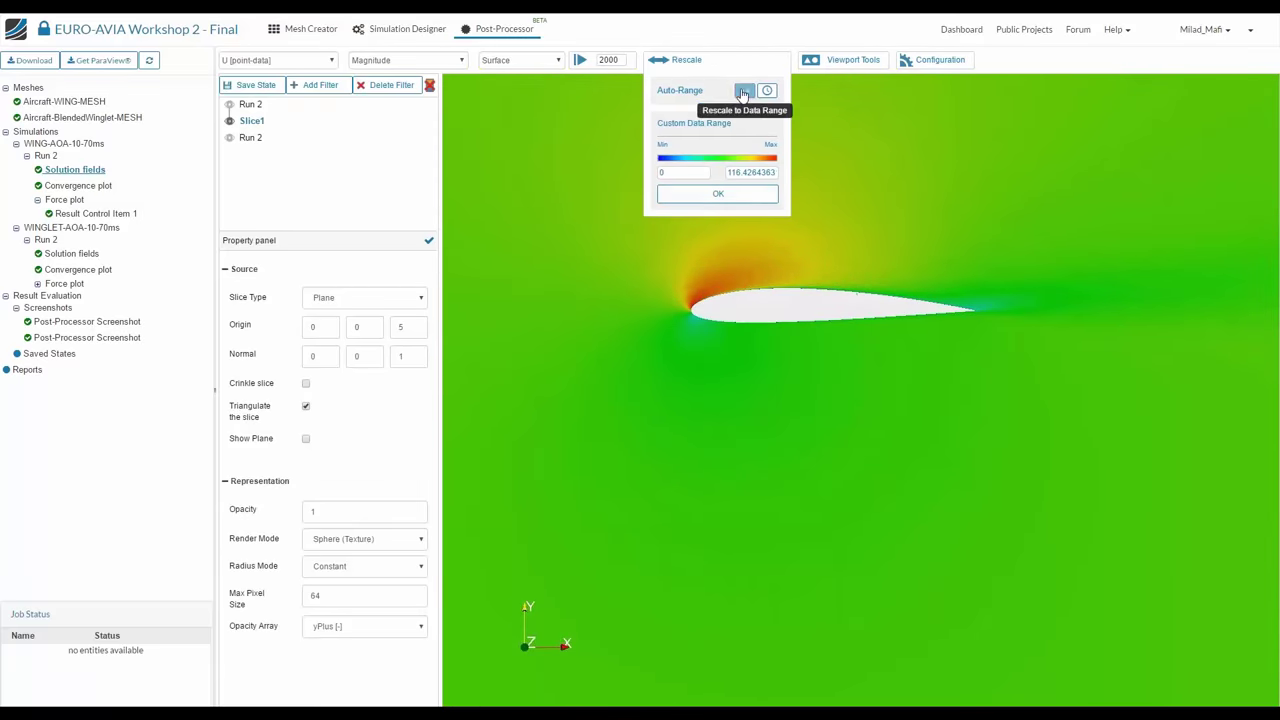
Try a custom velocity colour range with a maximum of 80 on the slice and view the flow around the airfoil
{"action": "left_click", "coordinate": [744, 90]}
{"action": "double_click", "coordinate": [751, 172]}
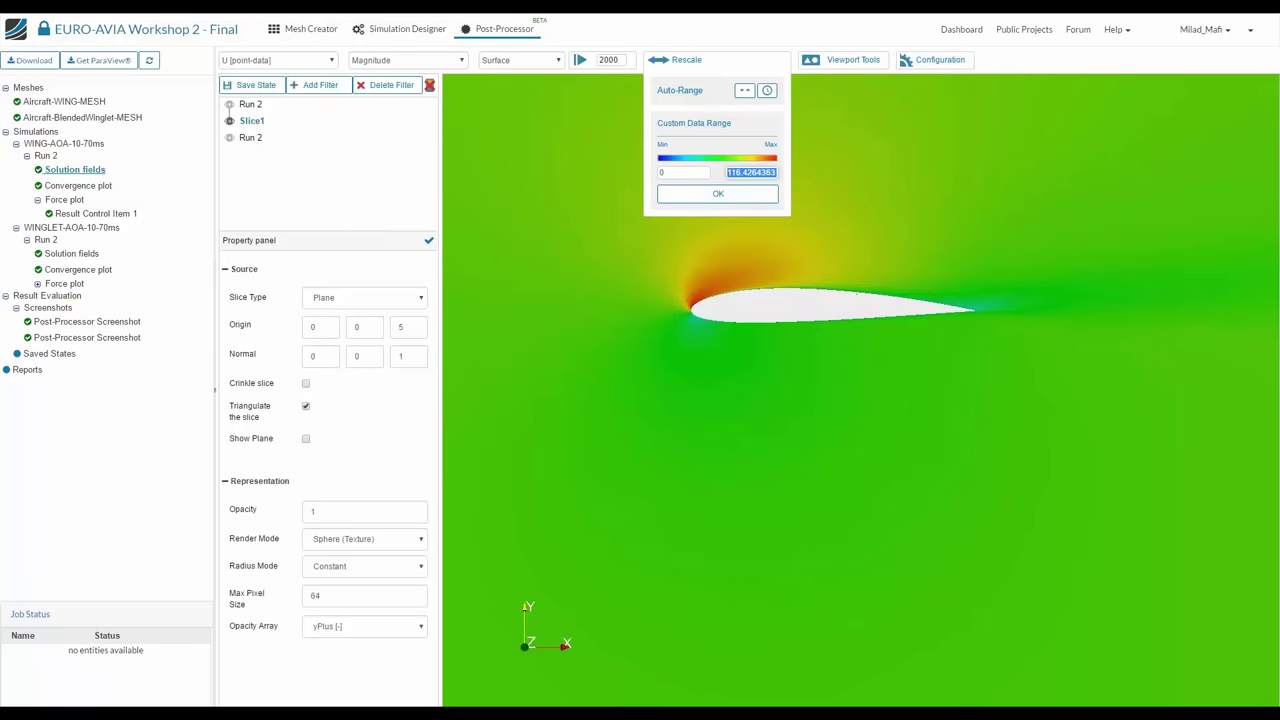
{"action": "type", "text": "80"}
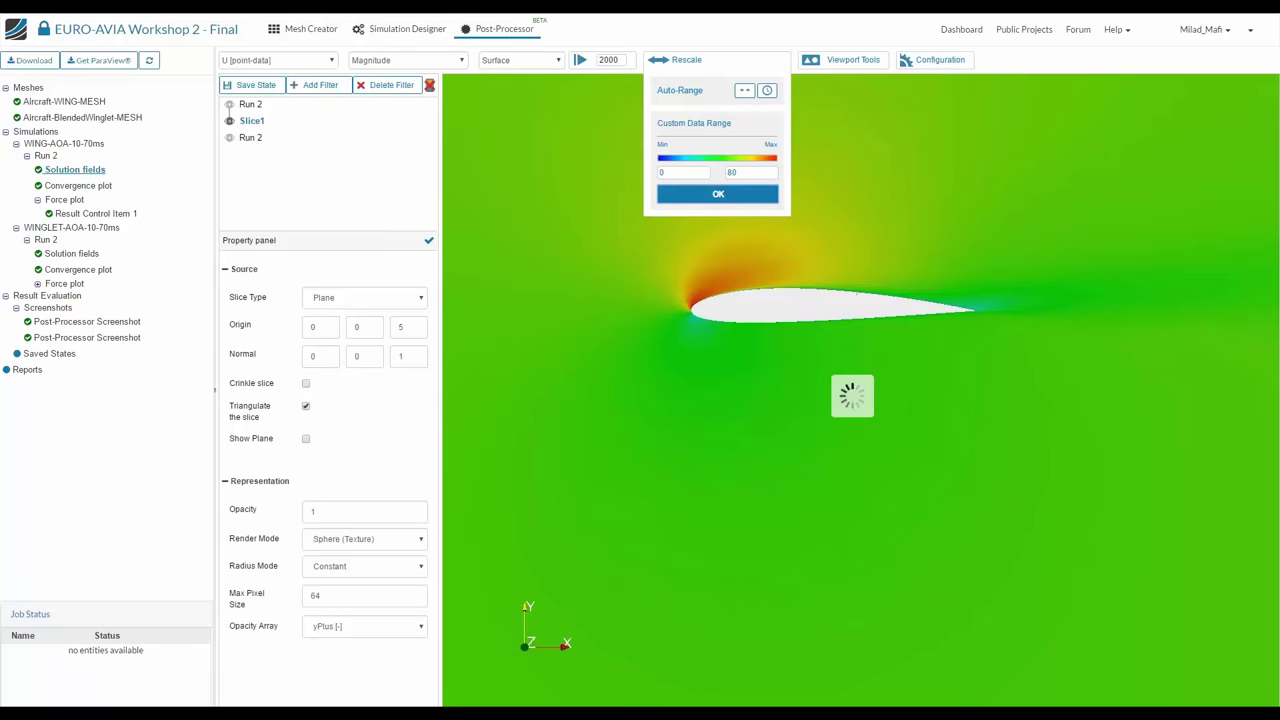
{"action": "key", "text": "Return"}
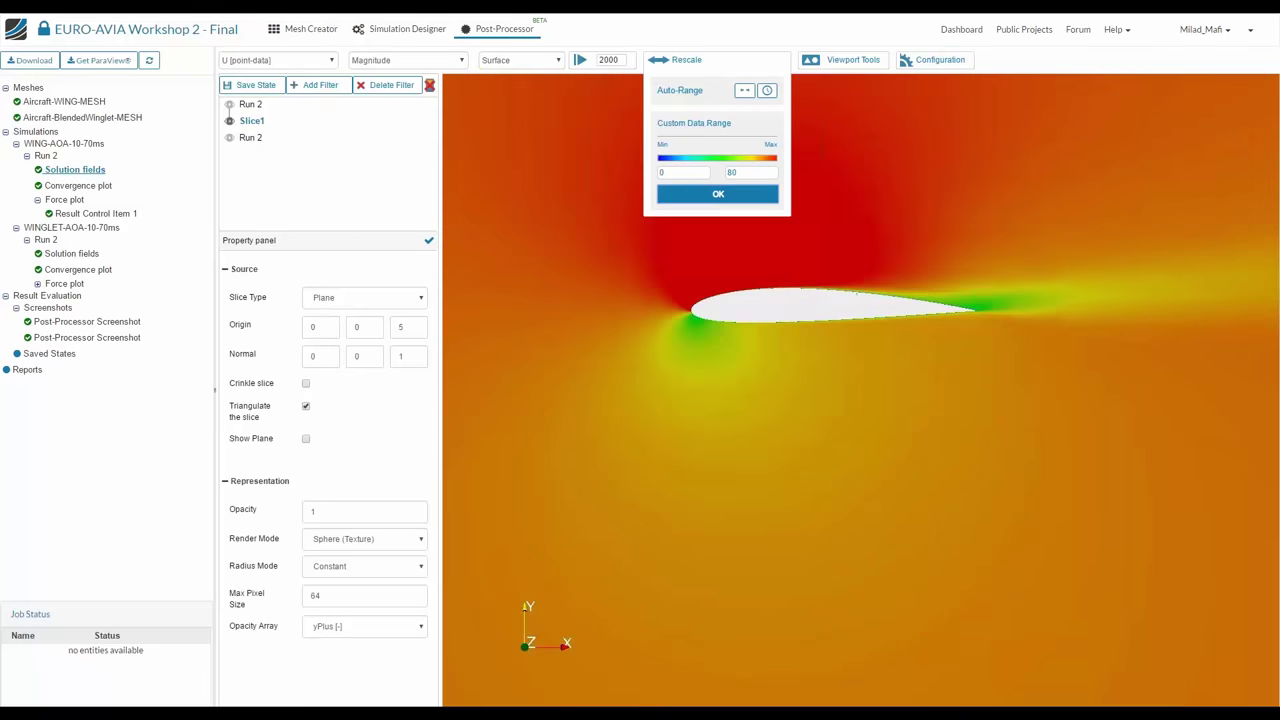
{"action": "left_click", "coordinate": [661, 421]}
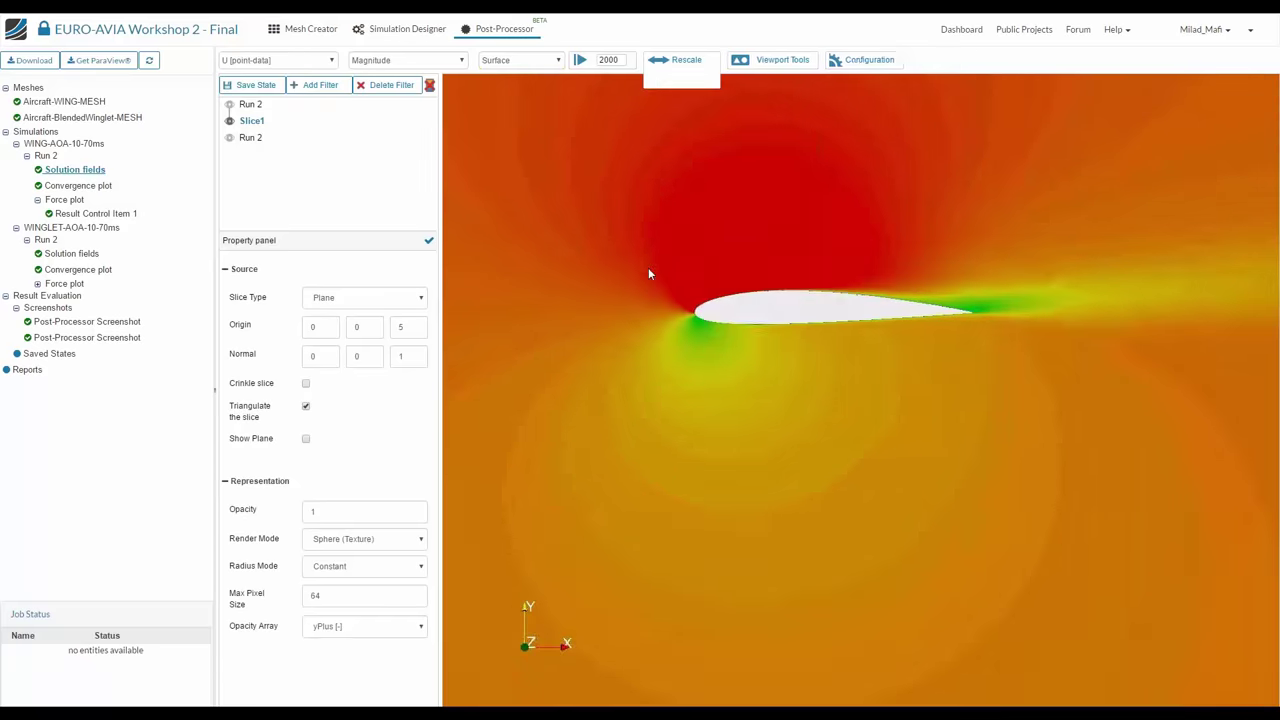
{"action": "scroll", "coordinate": [700, 500], "scroll_direction": "down", "scroll_amount": 3}
{"action": "scroll", "coordinate": [690, 382], "scroll_direction": "down", "scroll_amount": 2}
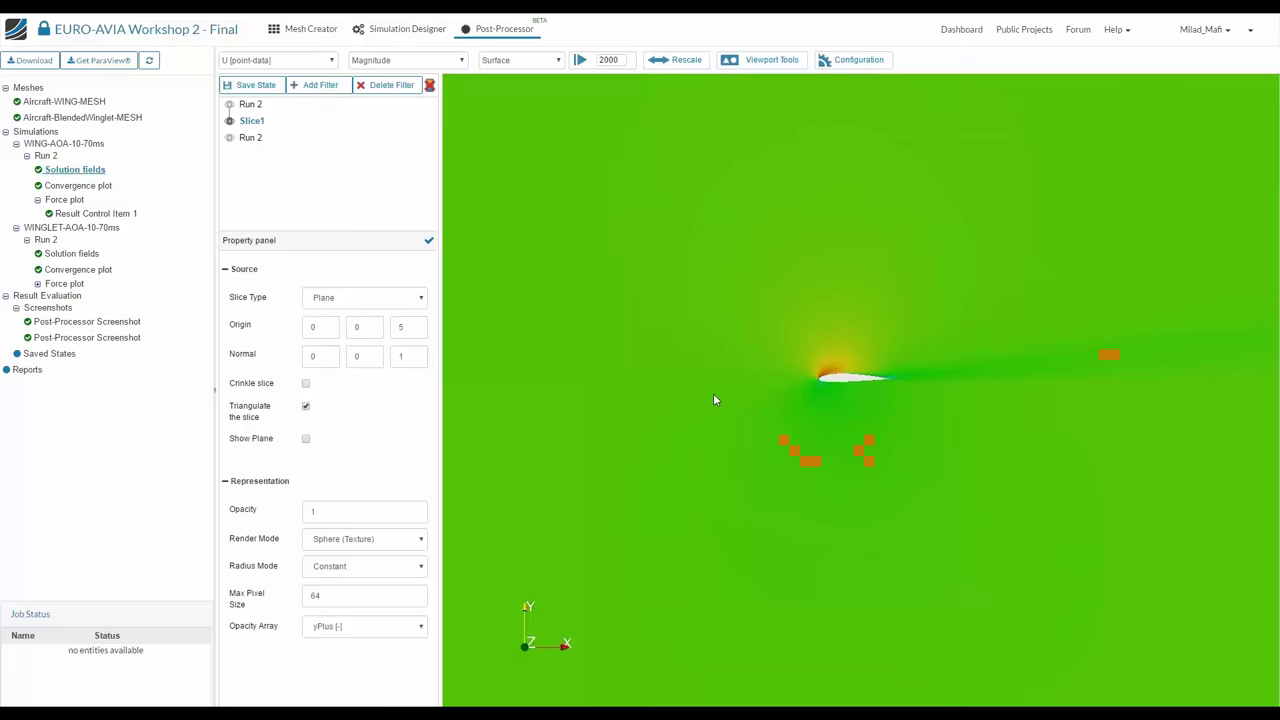
Examine the velocity magnitude around the airfoil section up close, from the leading edge along its upper and lower sides
{"action": "scroll", "coordinate": [840, 222], "scroll_direction": "up", "scroll_amount": 5}
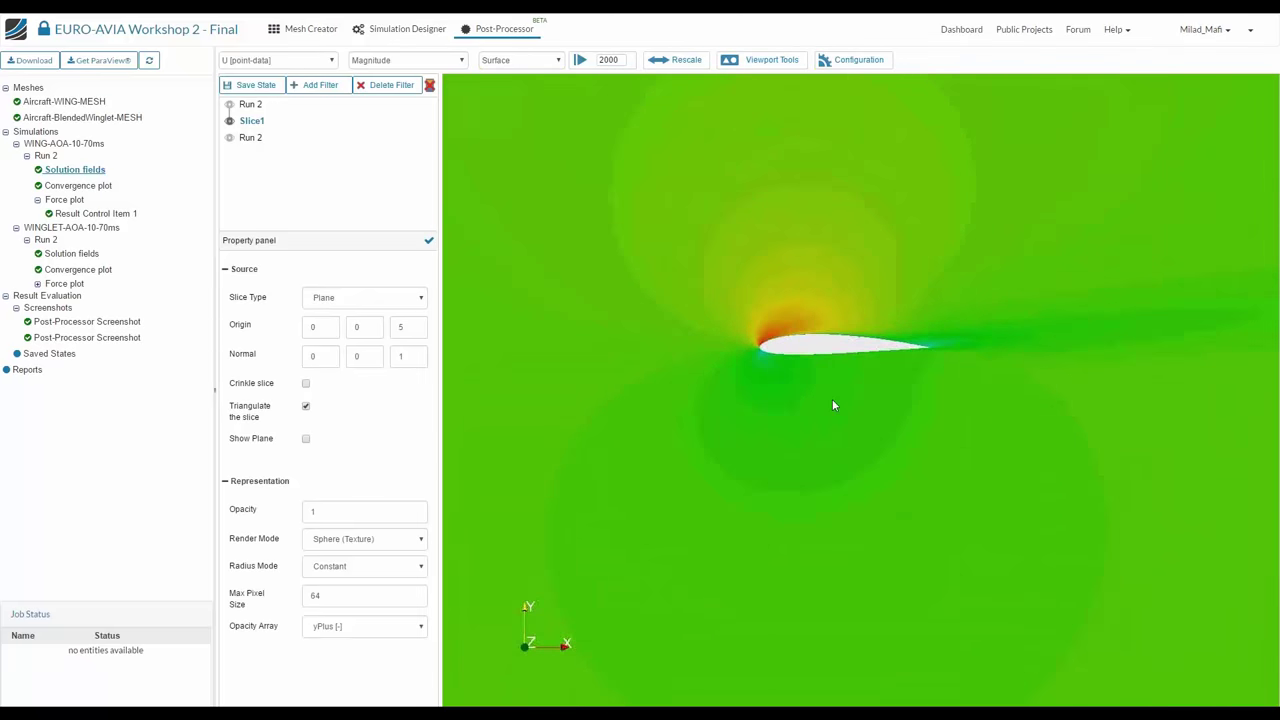
{"action": "scroll", "coordinate": [830, 425], "scroll_direction": "up", "scroll_amount": 3}
{"action": "middle_click_drag", "start_coordinate": [930, 333], "coordinate": [863, 403]}
{"action": "scroll", "coordinate": [840, 400], "scroll_direction": "up", "scroll_amount": 3}
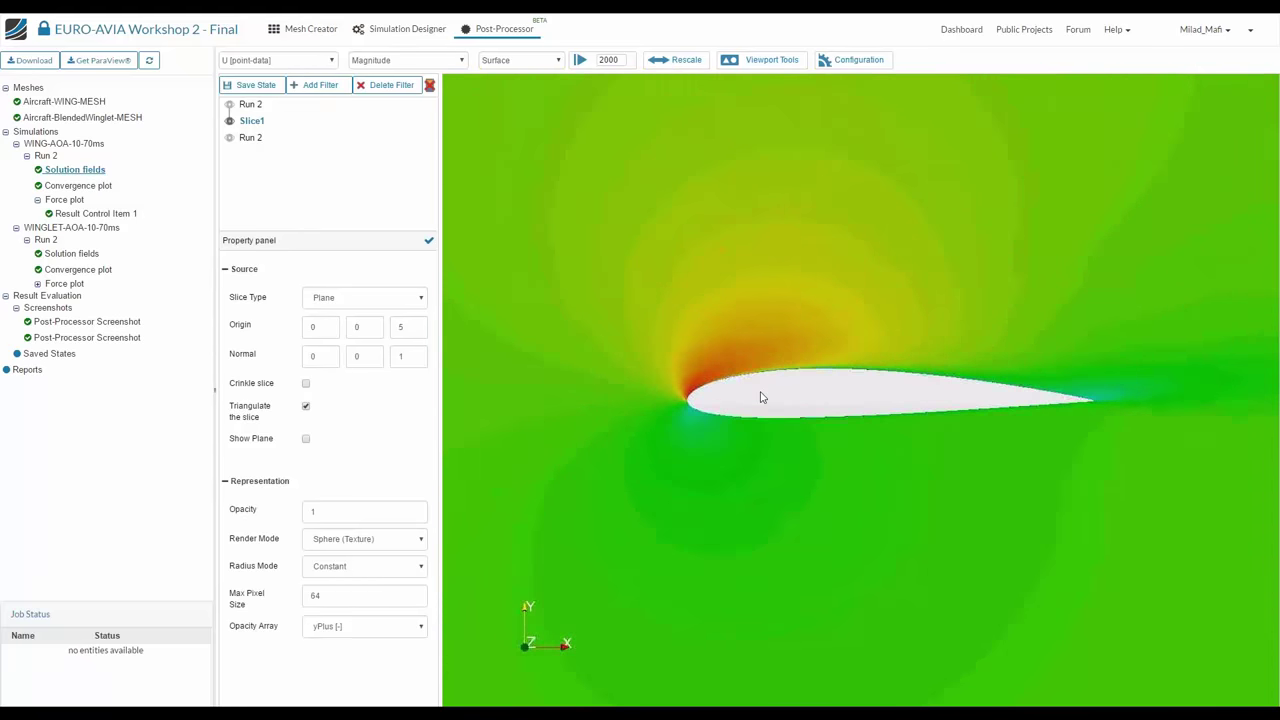
{"action": "scroll", "coordinate": [766, 586], "scroll_direction": "up", "scroll_amount": 9}
{"action": "scroll", "coordinate": [808, 431], "scroll_direction": "up", "scroll_amount": 3}
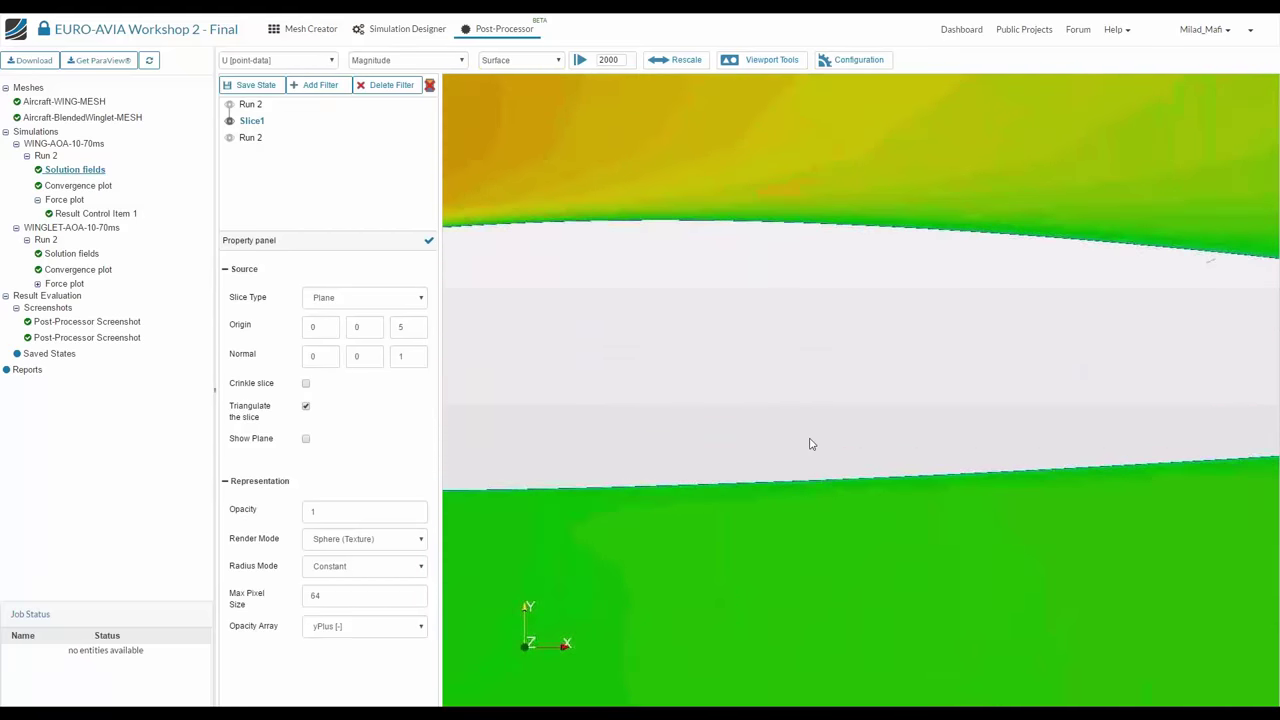
Display the slice as Surface With Edges and examine the mesh layers along the airfoil's upper and lower sides
{"action": "left_click", "coordinate": [518, 60]}
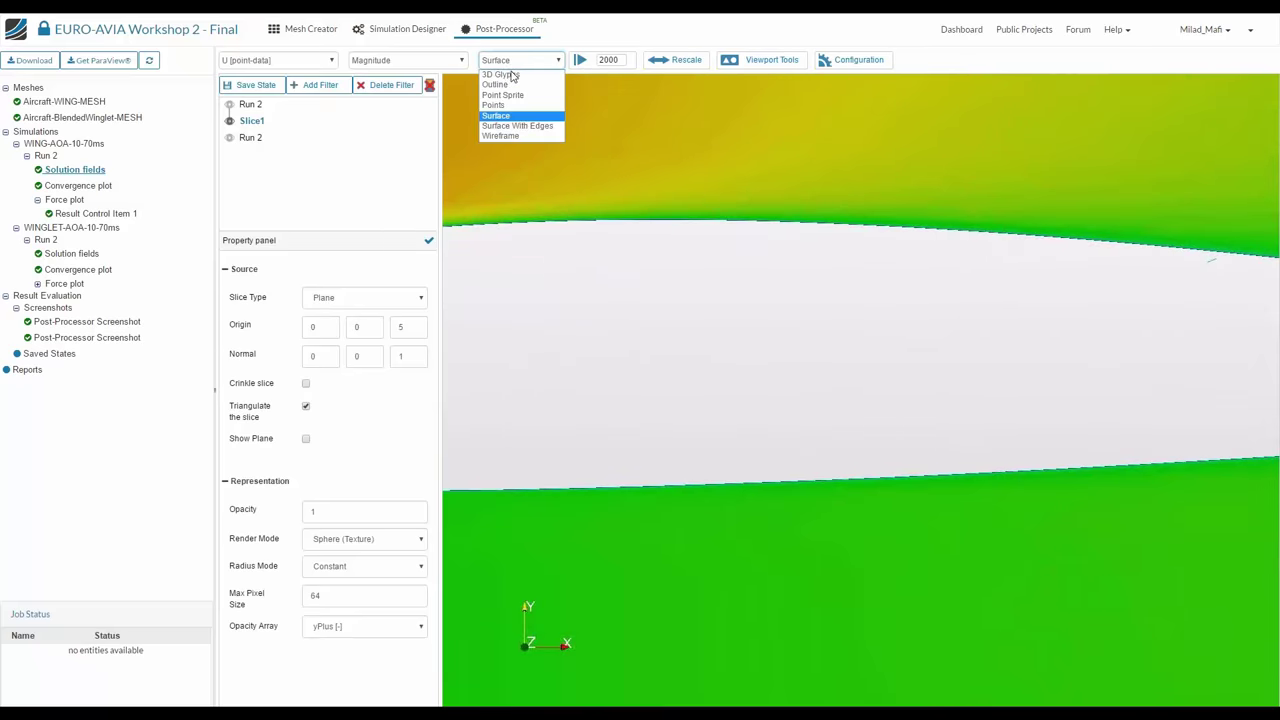
{"action": "left_click", "coordinate": [517, 125]}
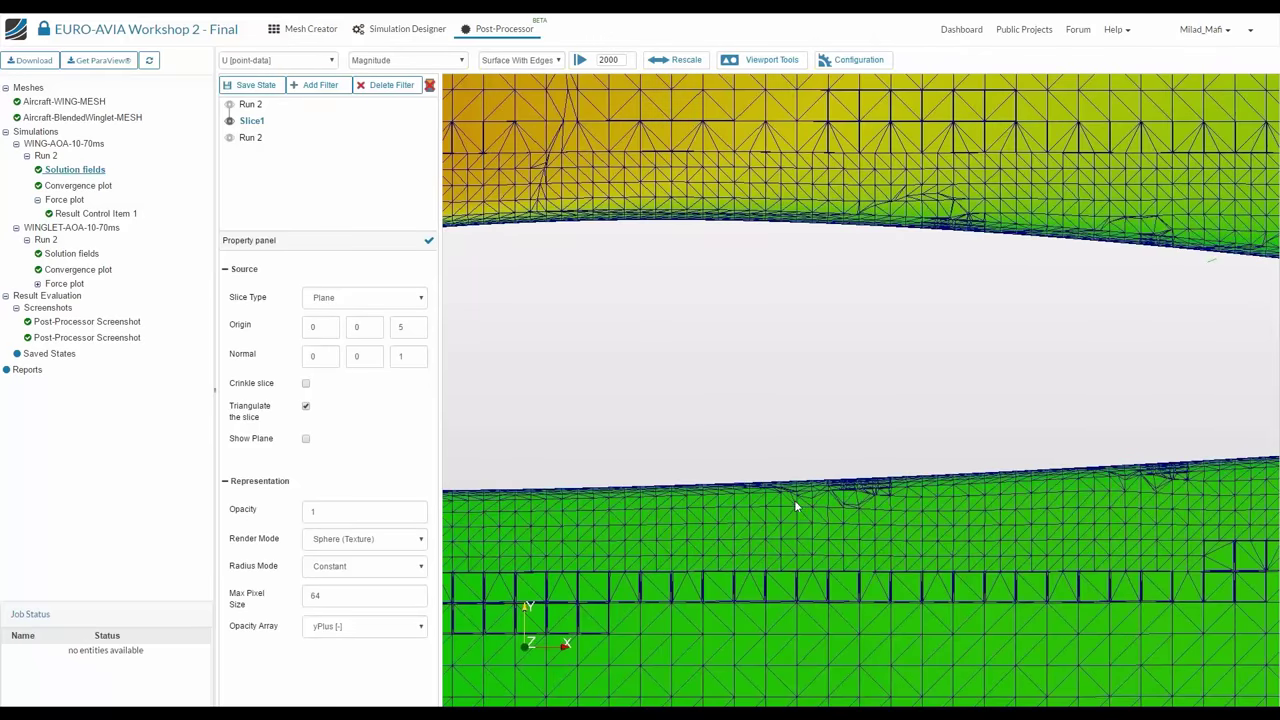
{"action": "scroll", "coordinate": [800, 510], "scroll_direction": "up", "scroll_amount": 5}
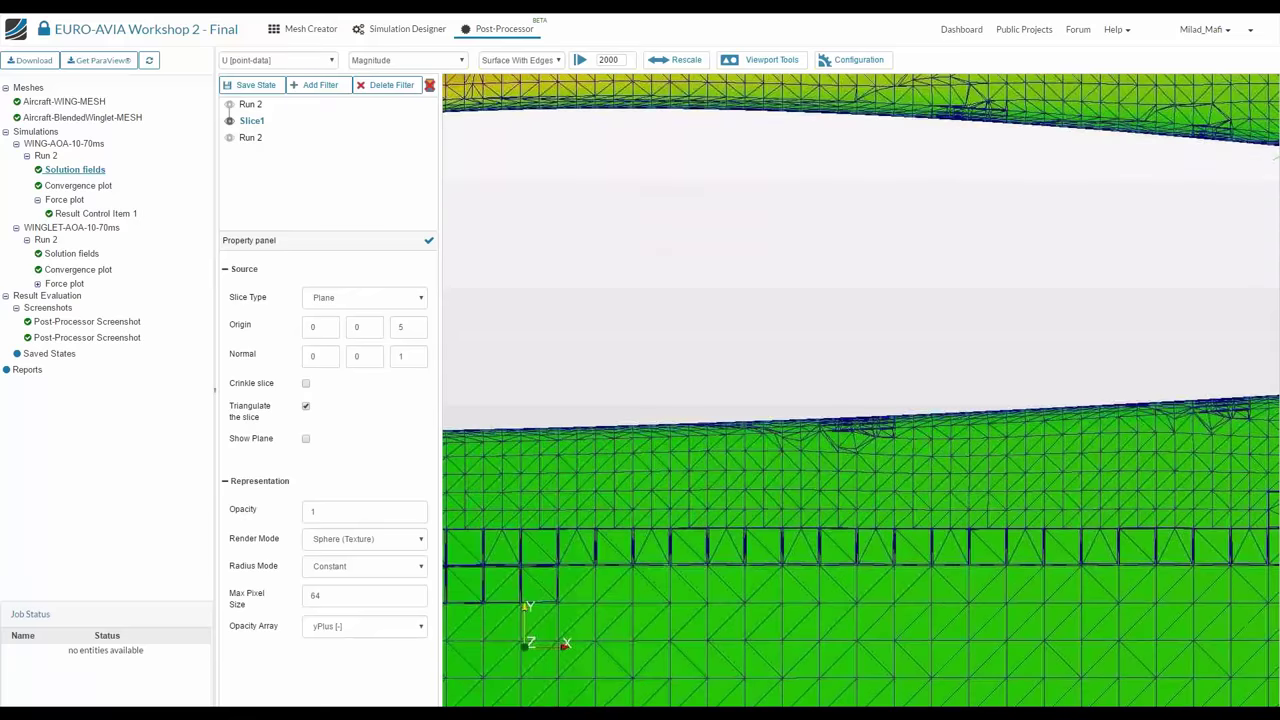
{"action": "middle_click_drag", "start_coordinate": [843, 300], "coordinate": [866, 312]}
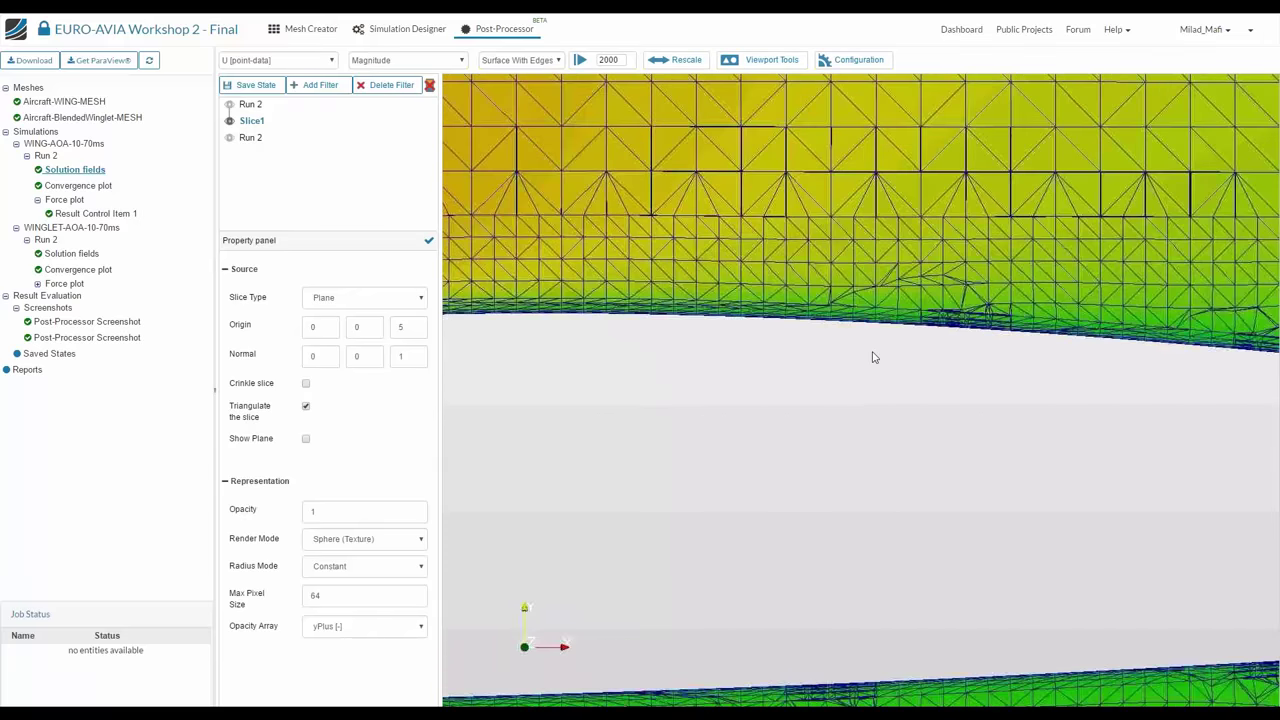
Return the slice to the Surface representation and view the velocity field around the whole airfoil section
{"action": "left_click", "coordinate": [520, 60]}
{"action": "left_click", "coordinate": [531, 112]}
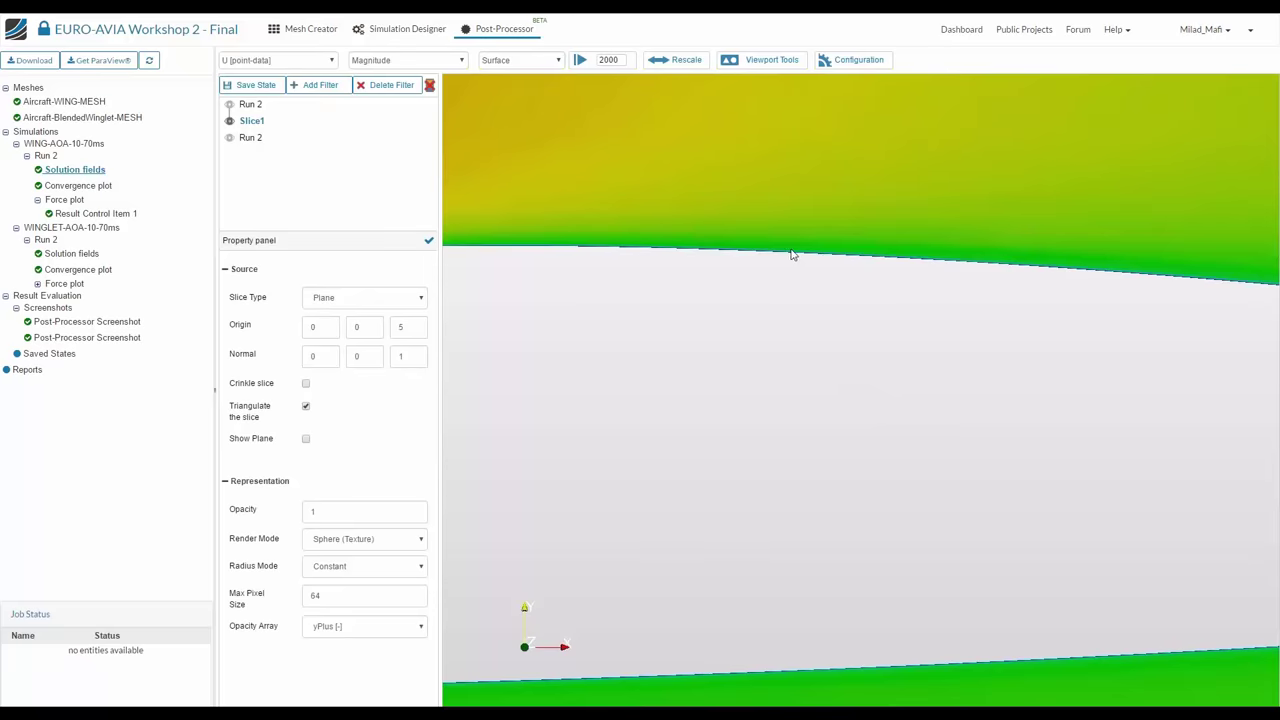
{"action": "scroll", "coordinate": [690, 190], "scroll_direction": "down", "scroll_amount": 5}
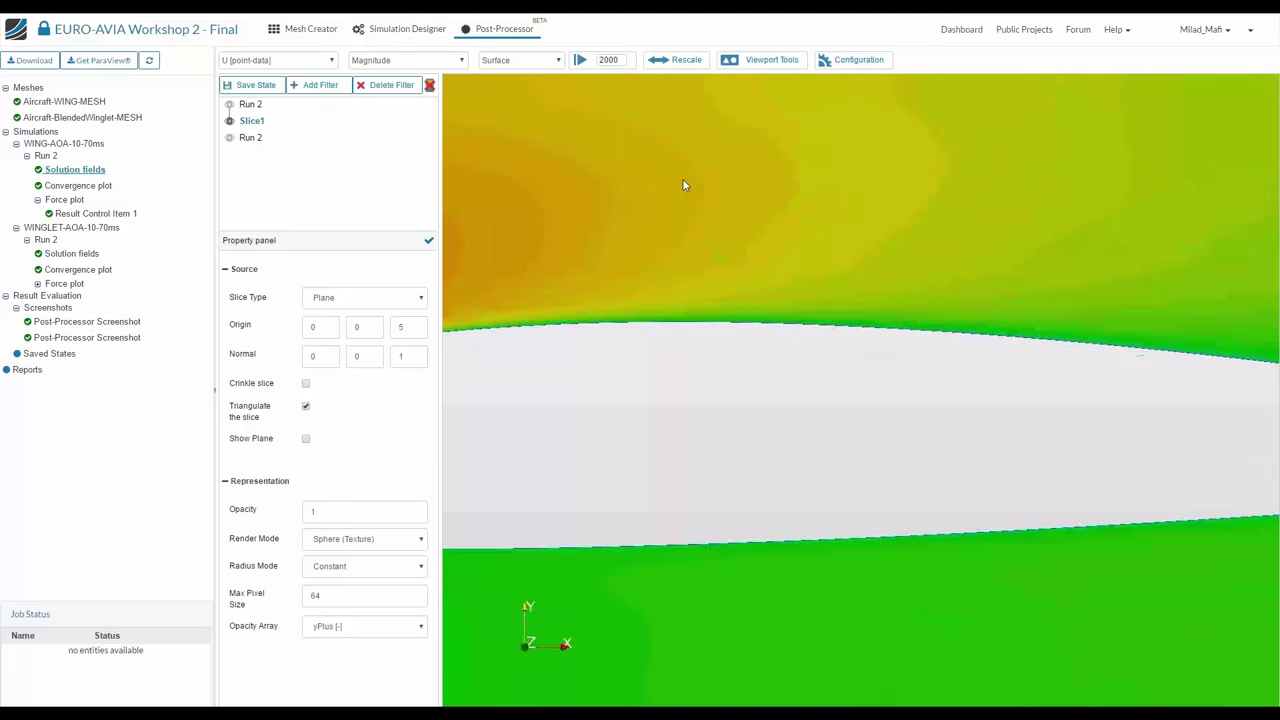
{"action": "right_click", "coordinate": [686, 167]}
{"action": "left_click", "coordinate": [666, 157]}
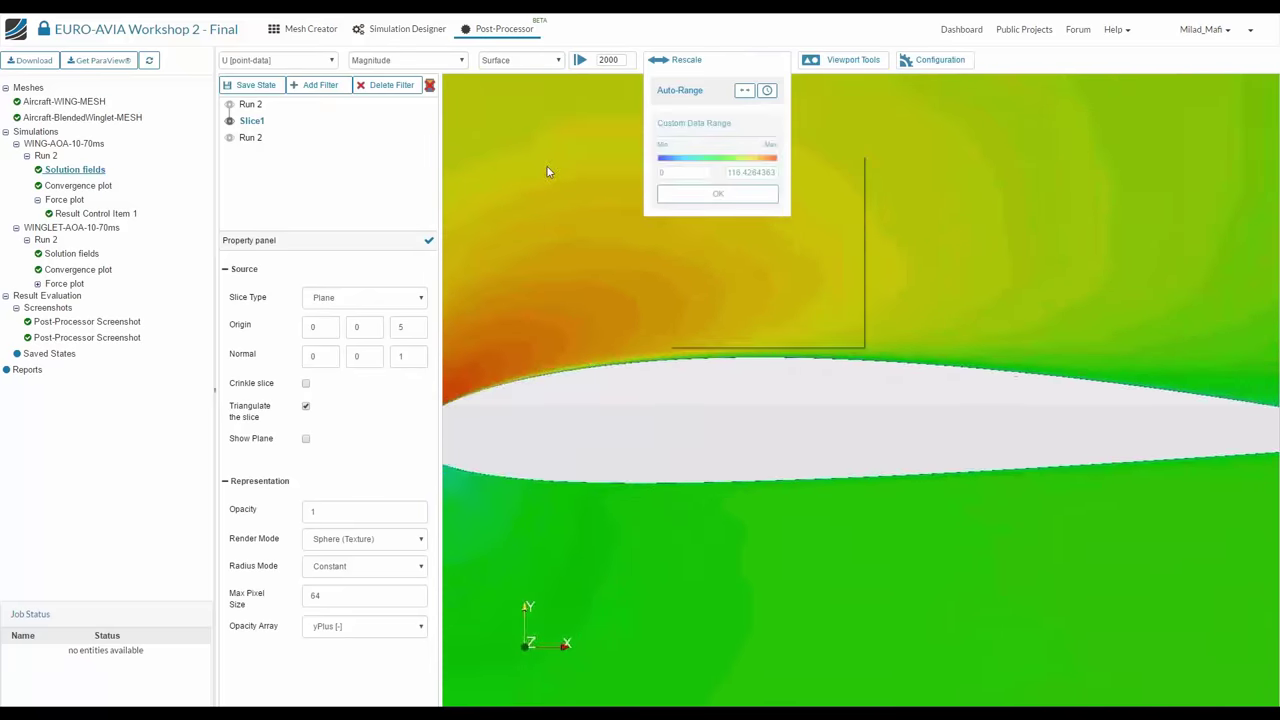
{"action": "scroll", "coordinate": [643, 534], "scroll_direction": "down", "scroll_amount": 5}
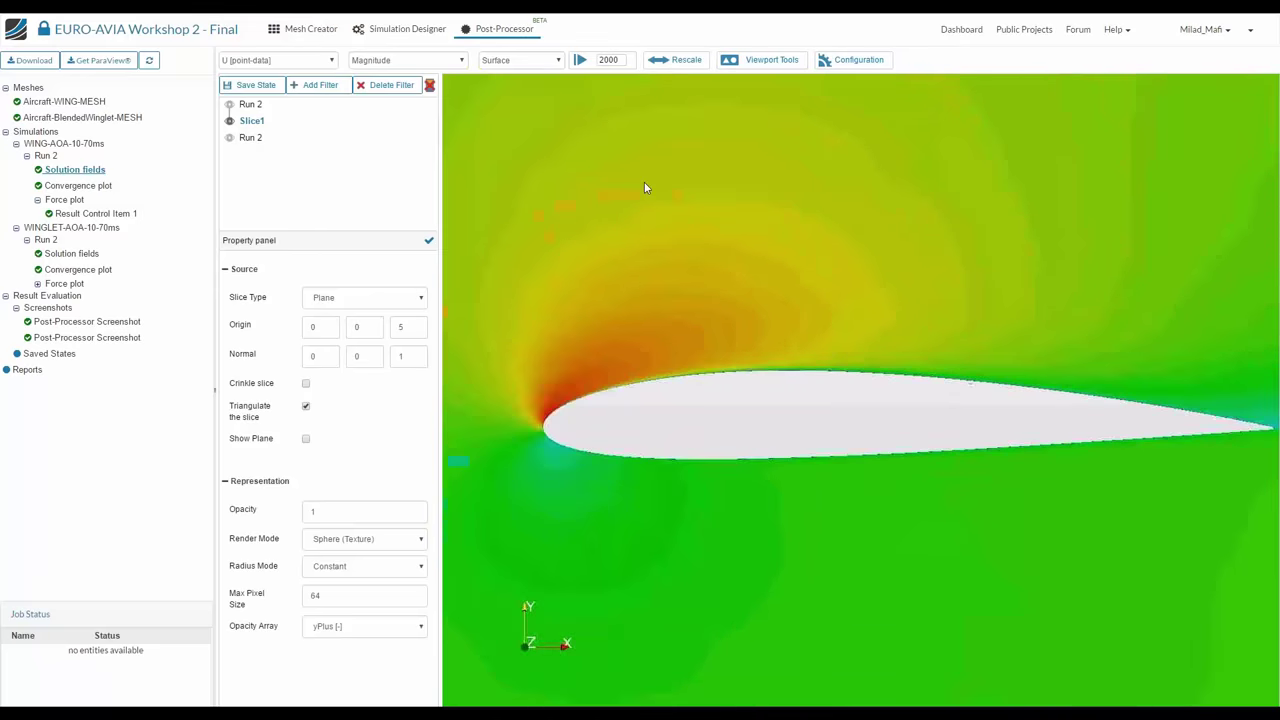
View the slice at an angle, check the WING-AOA-10-70ms run's convergence plot, and return to its solution fields
{"action": "left_click", "coordinate": [323, 89]}
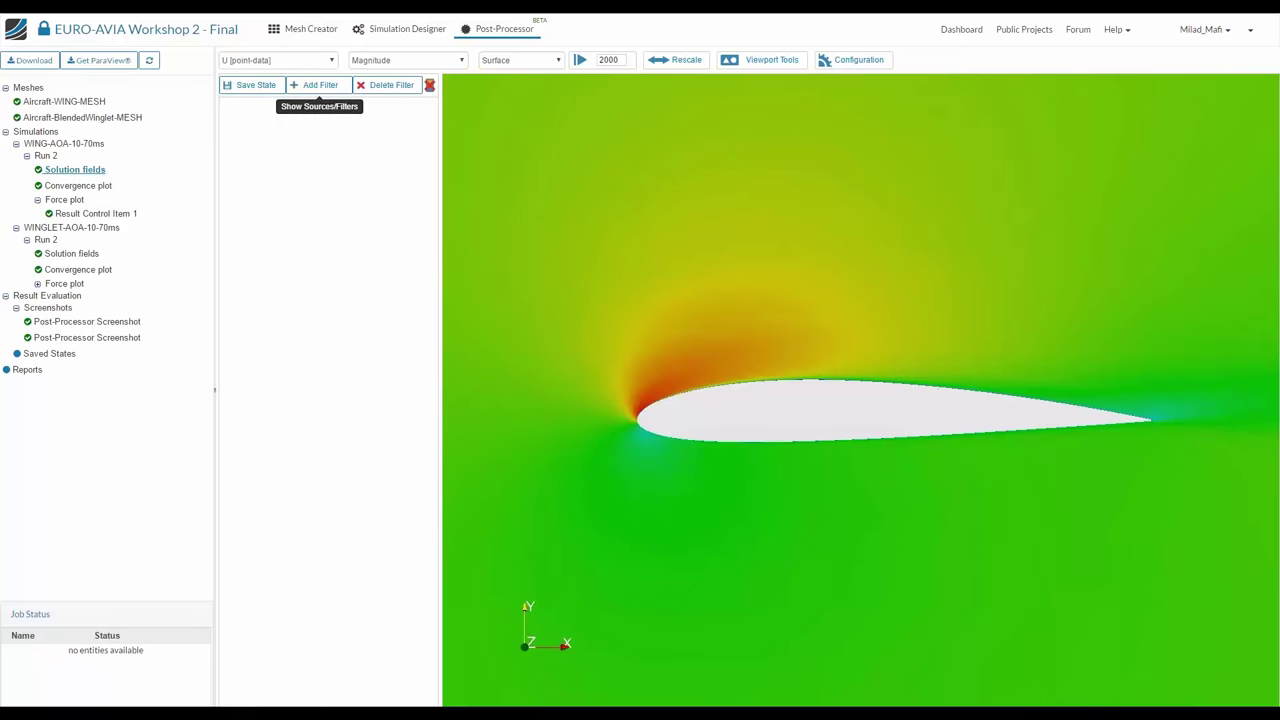
{"action": "scroll", "coordinate": [772, 526], "scroll_direction": "down", "scroll_amount": 5}
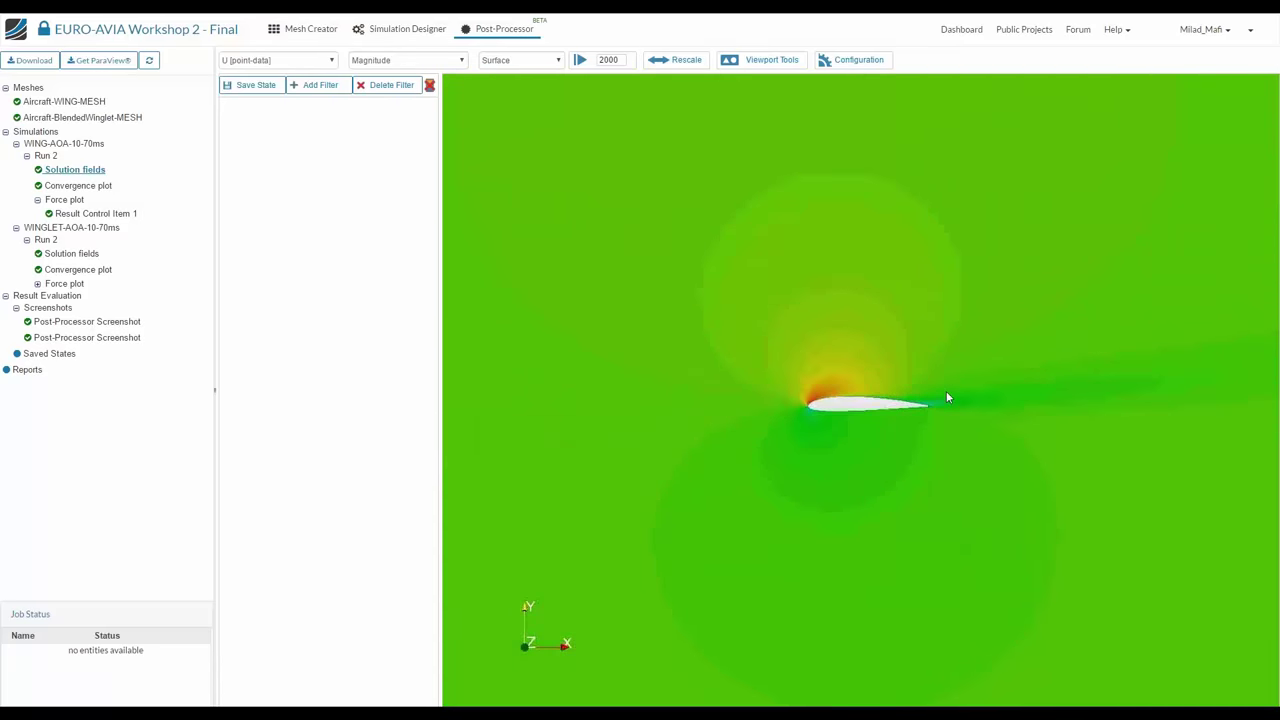
{"action": "left_click_drag", "start_coordinate": [500, 220], "coordinate": [660, 228]}
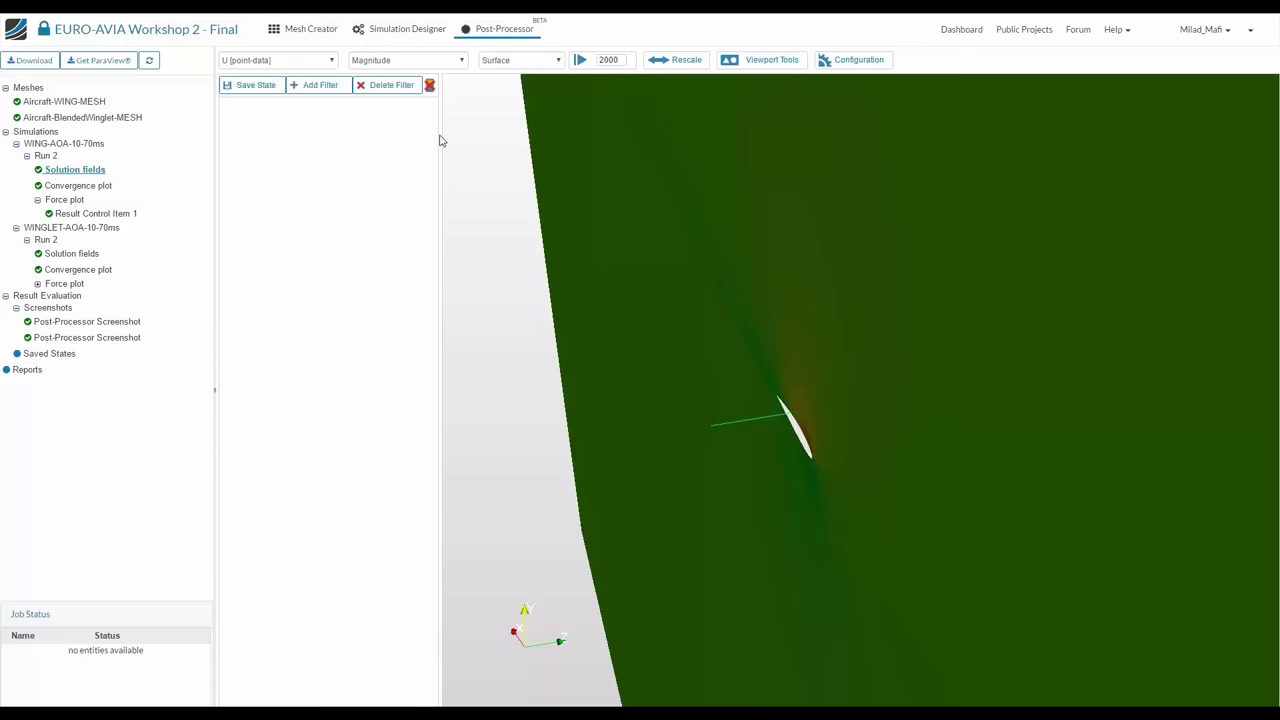
{"action": "left_click_drag", "start_coordinate": [555, 330], "coordinate": [820, 550]}
{"action": "left_click", "coordinate": [78, 185]}
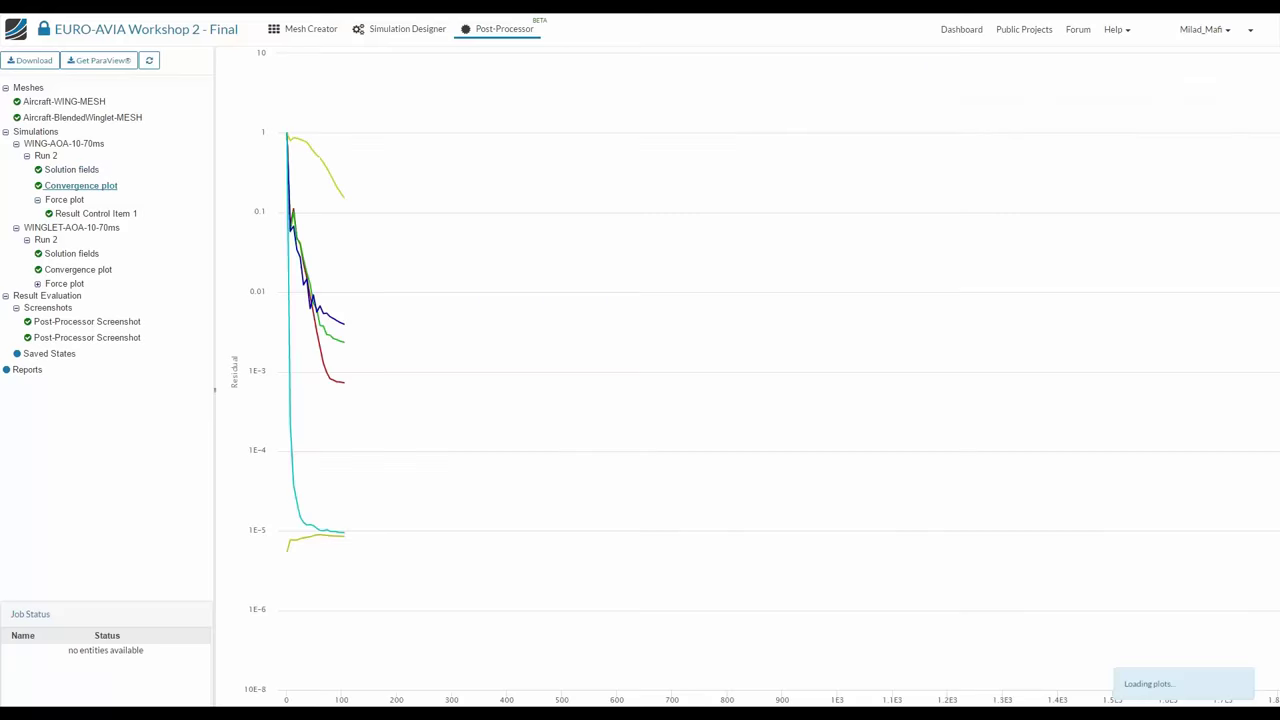
{"action": "left_click", "coordinate": [75, 171]}
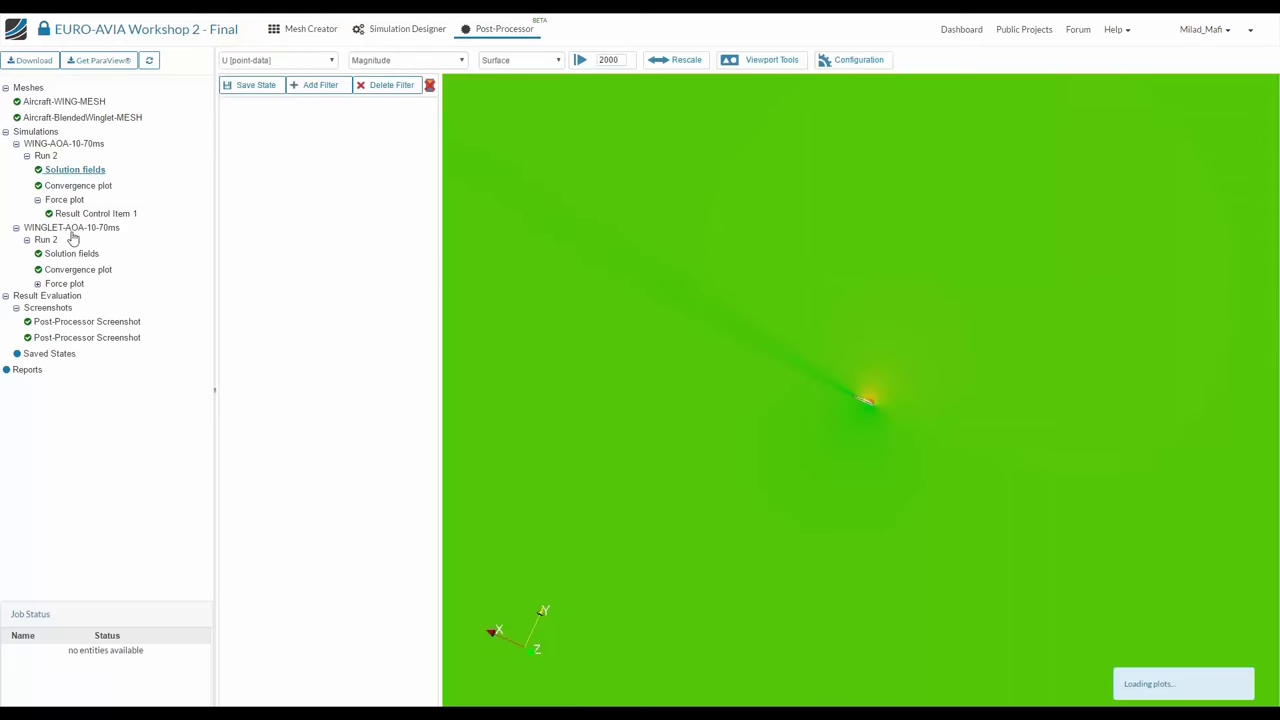
Open the wing run's force plot for Result Control Item 1 and hide all porous, viscous and pressure moment curves
{"action": "left_click", "coordinate": [75, 217]}
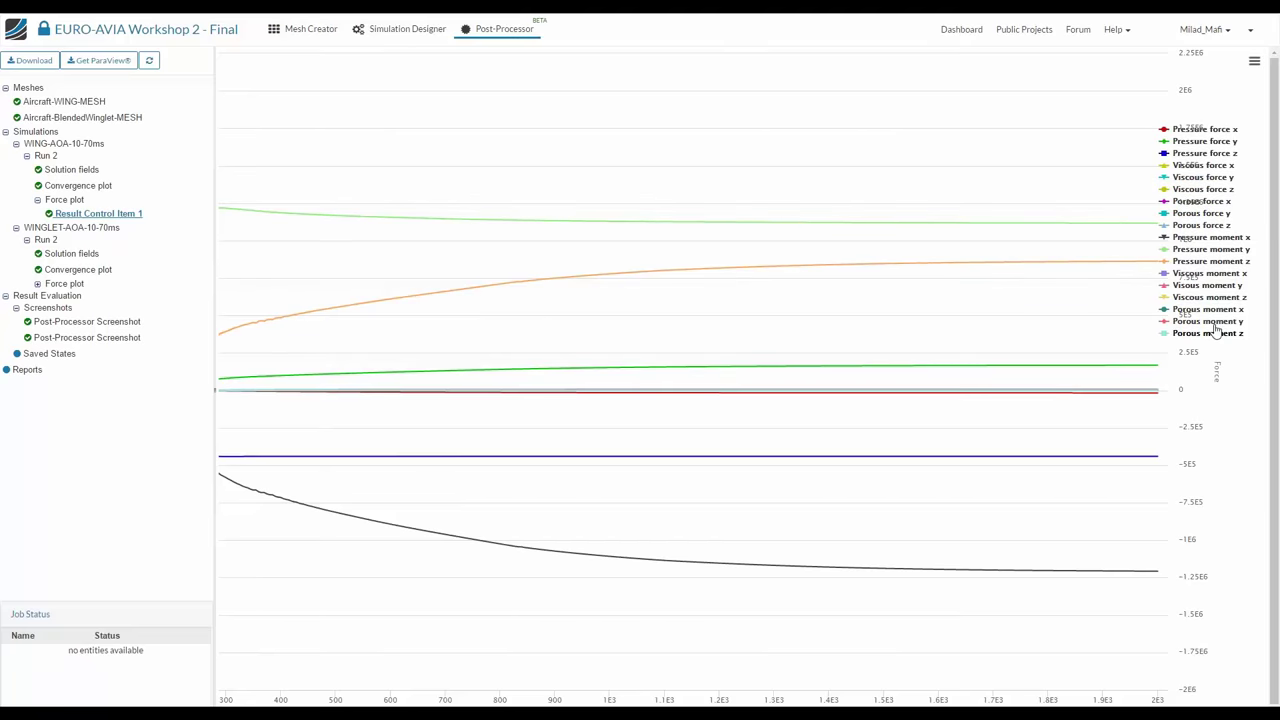
{"action": "left_click", "coordinate": [1215, 332]}
{"action": "left_click", "coordinate": [1216, 321]}
{"action": "left_click", "coordinate": [1218, 309]}
{"action": "left_click", "coordinate": [1220, 297]}
{"action": "left_click", "coordinate": [1222, 285]}
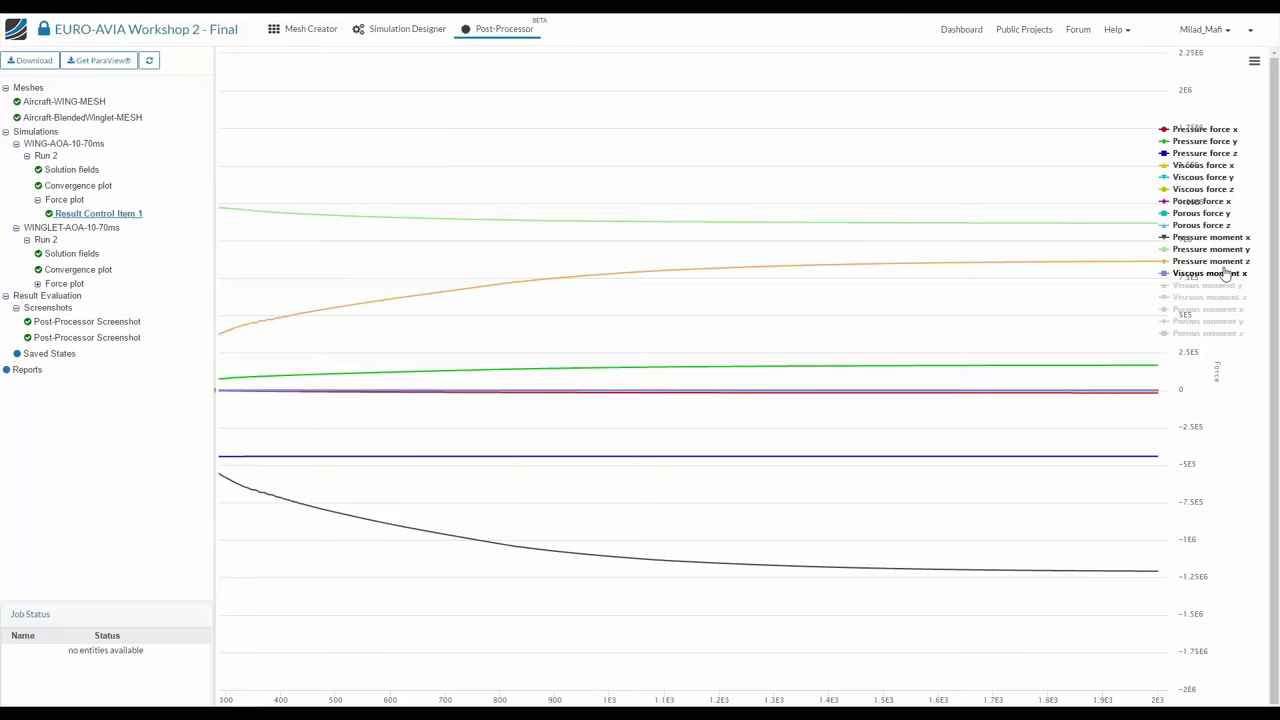
{"action": "left_click", "coordinate": [1224, 273]}
{"action": "left_click", "coordinate": [1221, 261]}
{"action": "left_click", "coordinate": [1219, 249]}
{"action": "left_click", "coordinate": [1219, 237]}
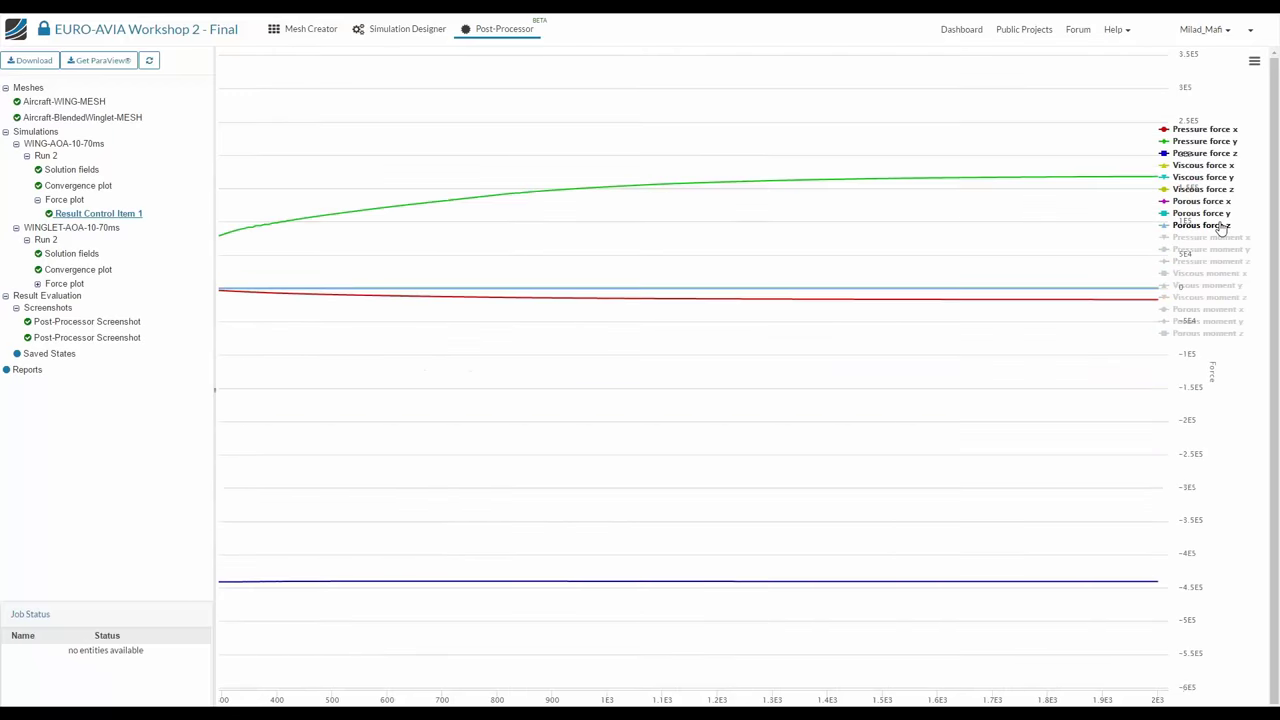
Hide the porous force x, y and z curves and the viscous force z curve in the force plot
{"action": "left_click", "coordinate": [1220, 225]}
{"action": "left_click", "coordinate": [1219, 213]}
{"action": "left_click", "coordinate": [1218, 201]}
{"action": "left_click", "coordinate": [1218, 189]}
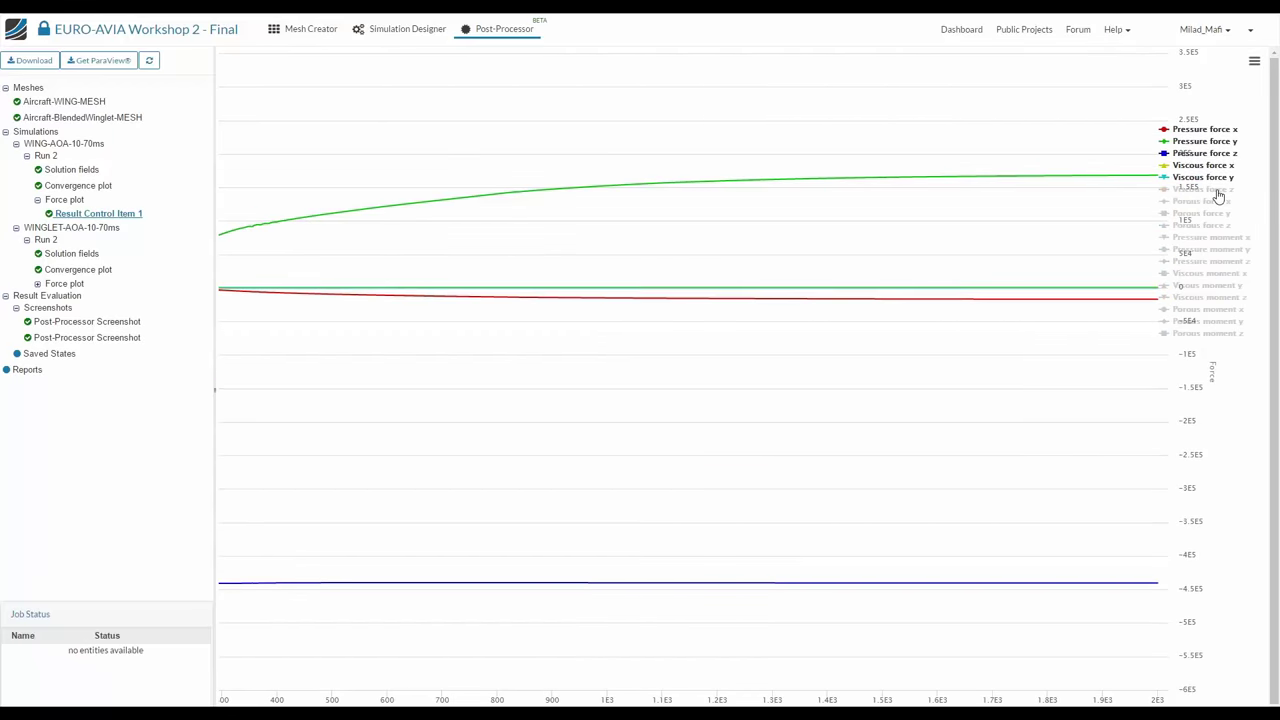
{"action": "left_click", "coordinate": [1218, 190]}
Reopen the wing run's solution fields and set the colouring to p [point-data]
{"action": "left_click", "coordinate": [92, 171]}
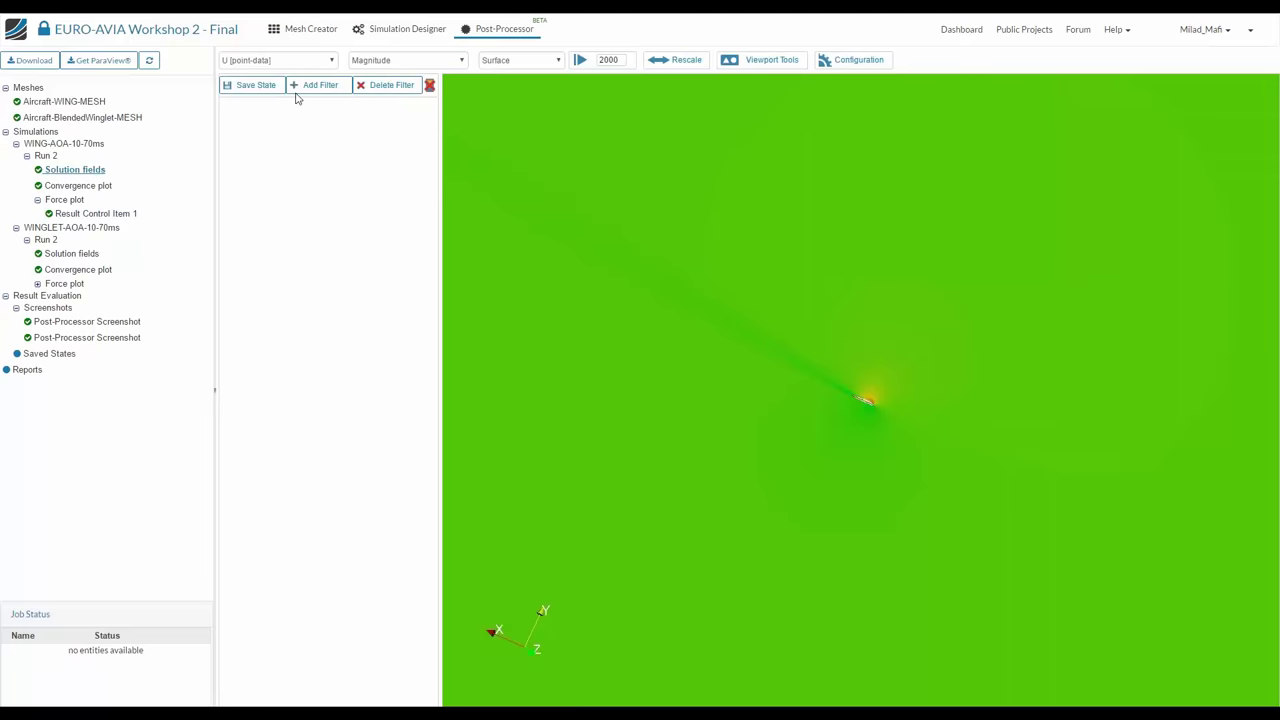
{"action": "left_click", "coordinate": [318, 61]}
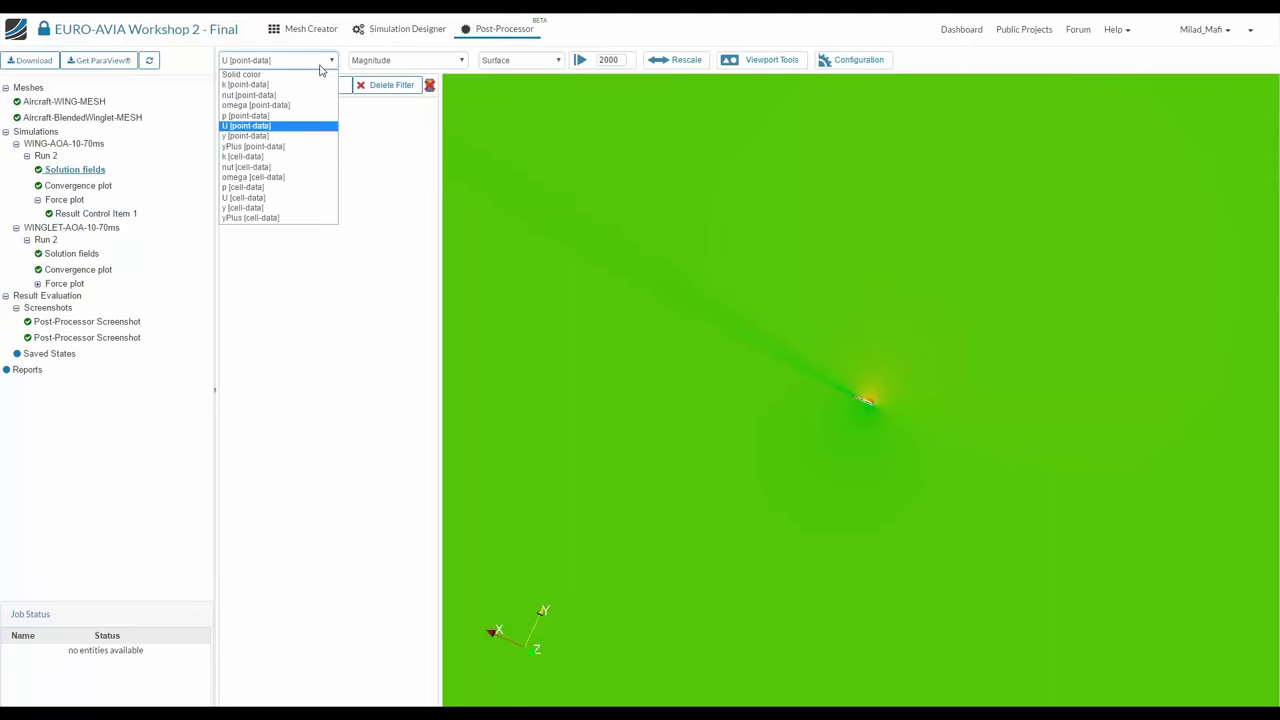
{"action": "left_click", "coordinate": [276, 117]}
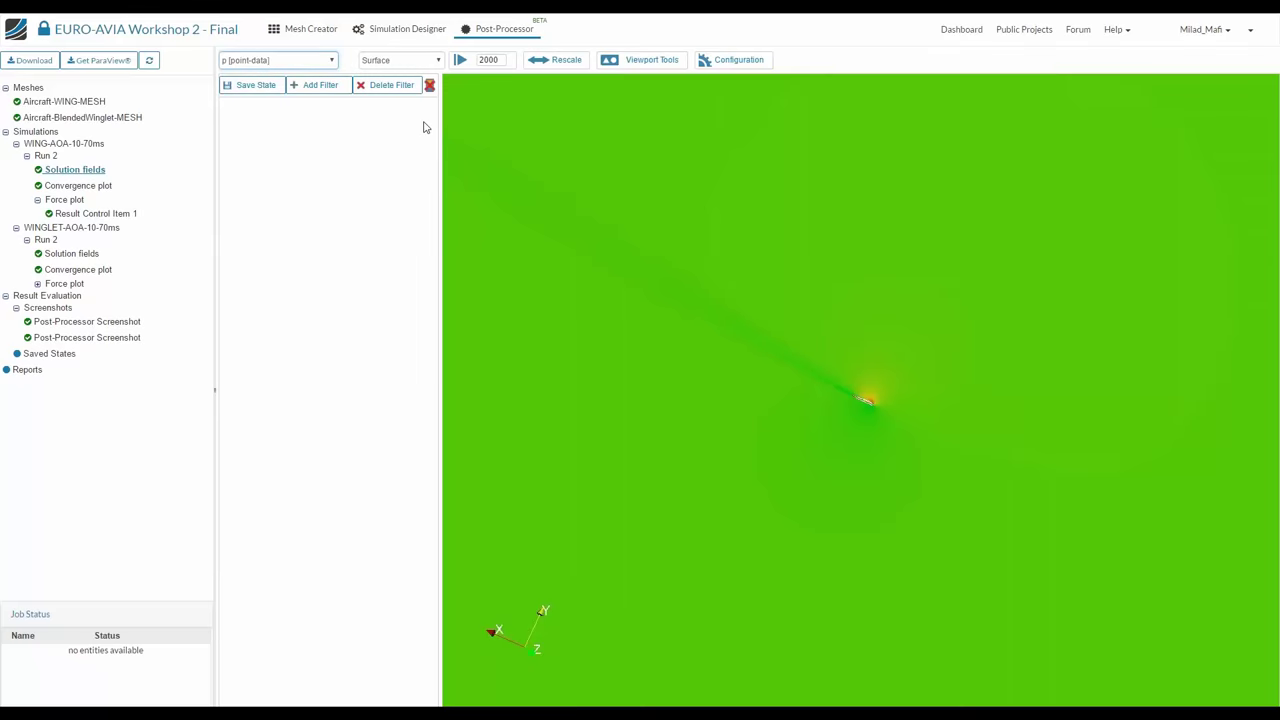
Leave the browser's full-screen mode, visit the PowerPoint slide show's simulation setup wrap-up, and return to view the slice at an angle
{"action": "key", "text": "F11"}
{"action": "left_click", "coordinate": [335, 58]}
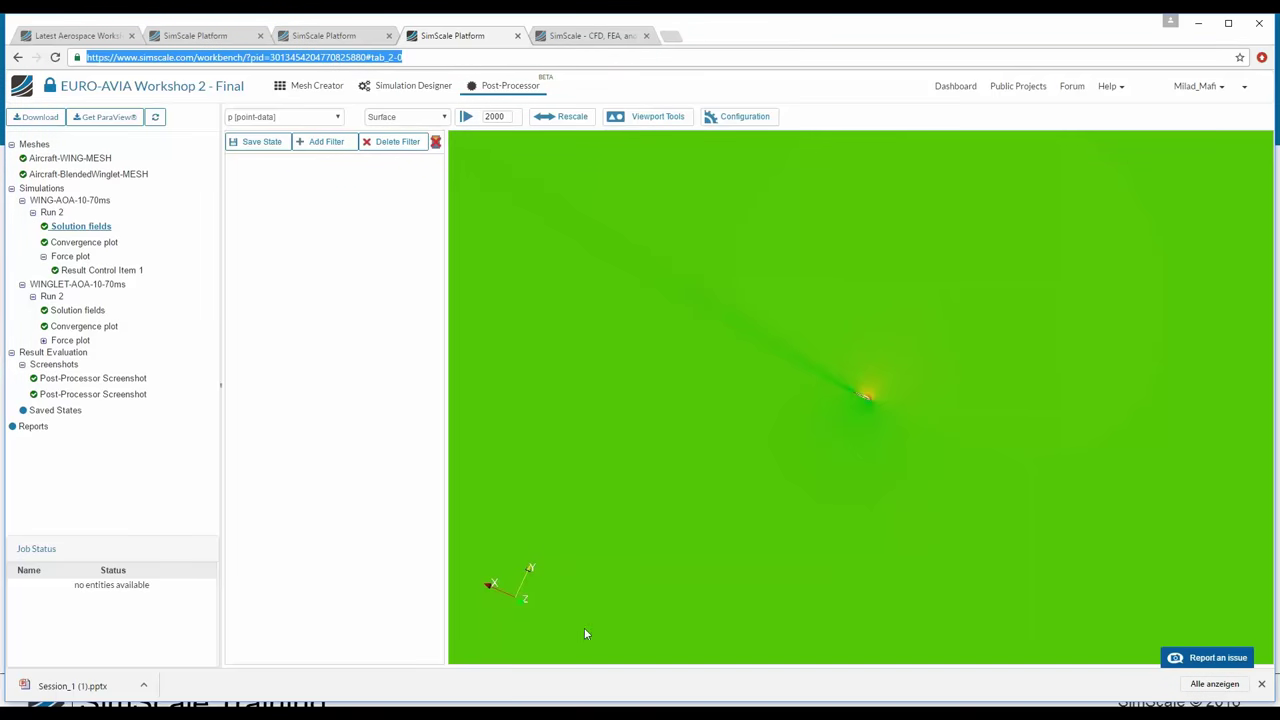
{"action": "left_click", "coordinate": [277, 712]}
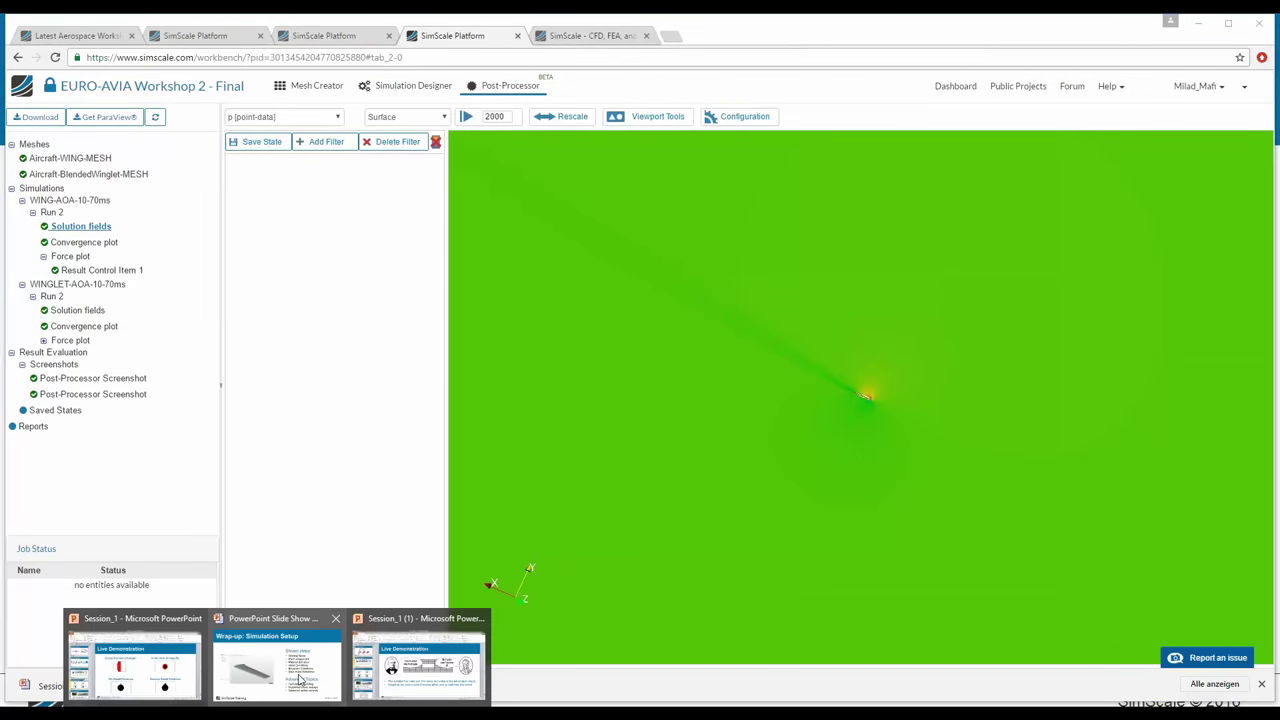
{"action": "left_click", "coordinate": [334, 306]}
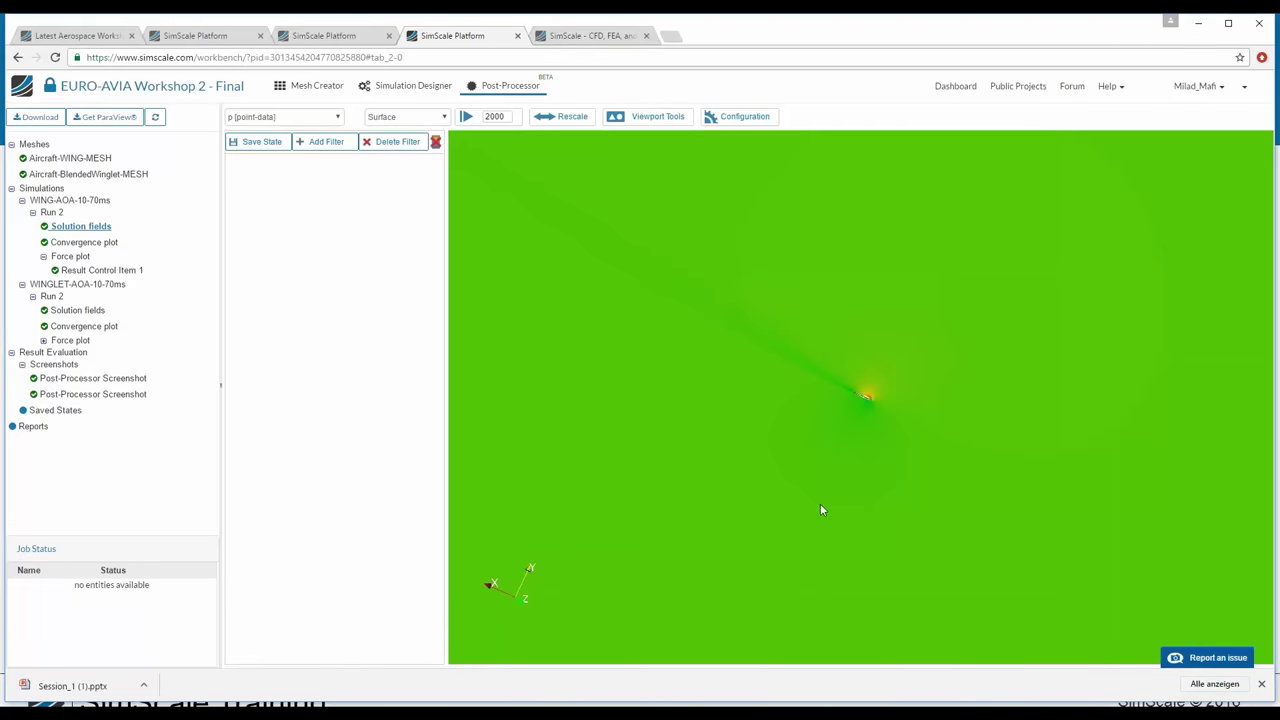
{"action": "left_click_drag", "start_coordinate": [820, 512], "coordinate": [840, 465]}
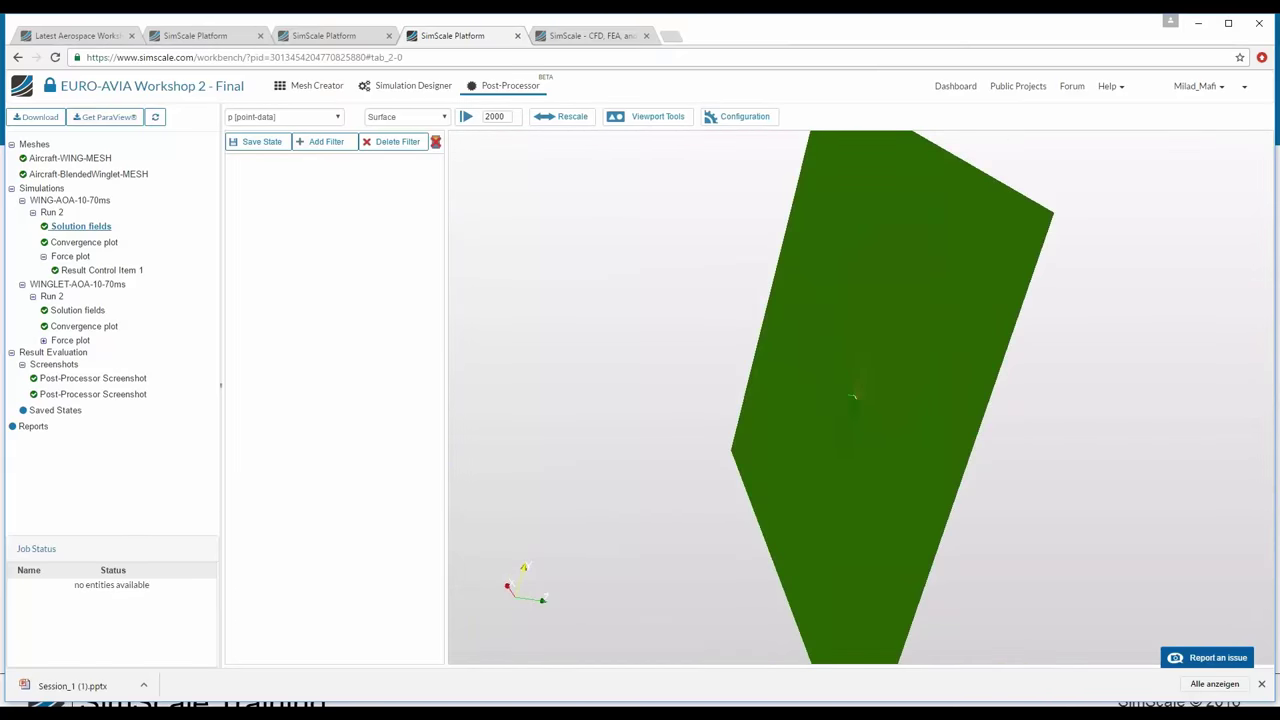
Switch to the PowerPoint slide show and advance past the post-processing wrap-up to the Homework assignment slide
{"action": "mouse_move", "coordinate": [170, 678]}
{"action": "left_click", "coordinate": [277, 662]}
{"action": "left_click", "coordinate": [771, 307]}
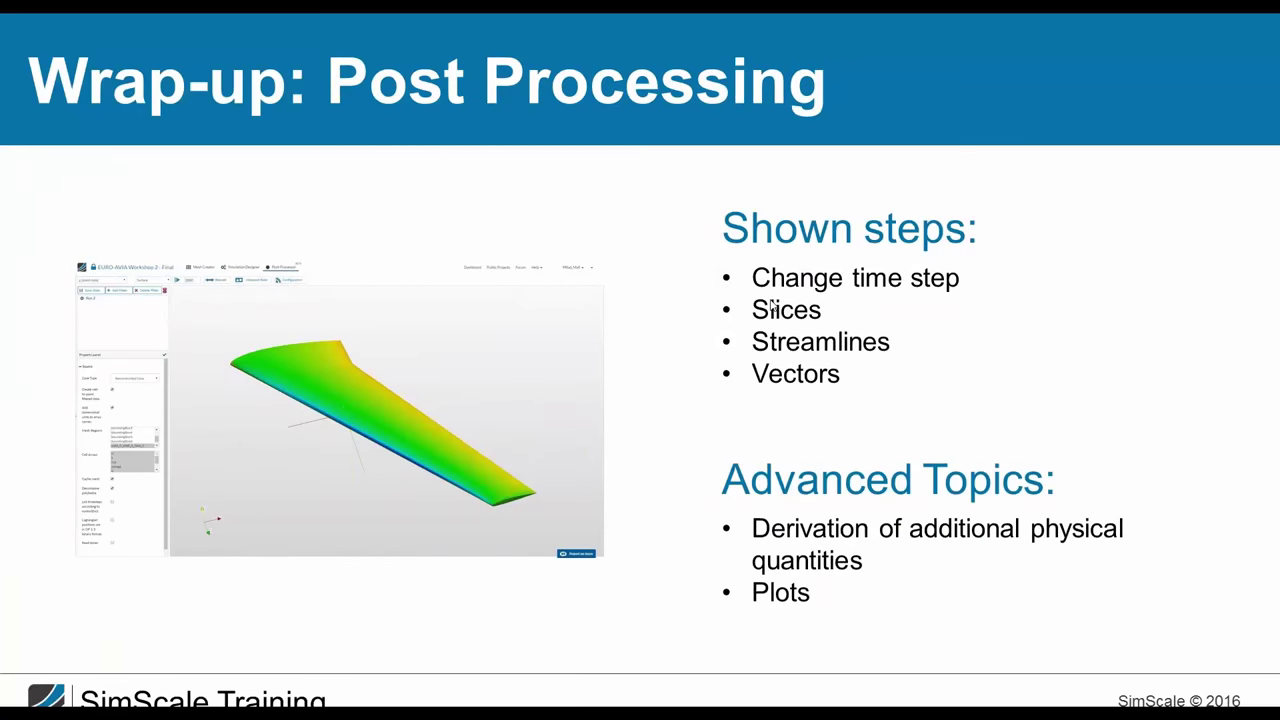
{"action": "left_click", "coordinate": [771, 307]}
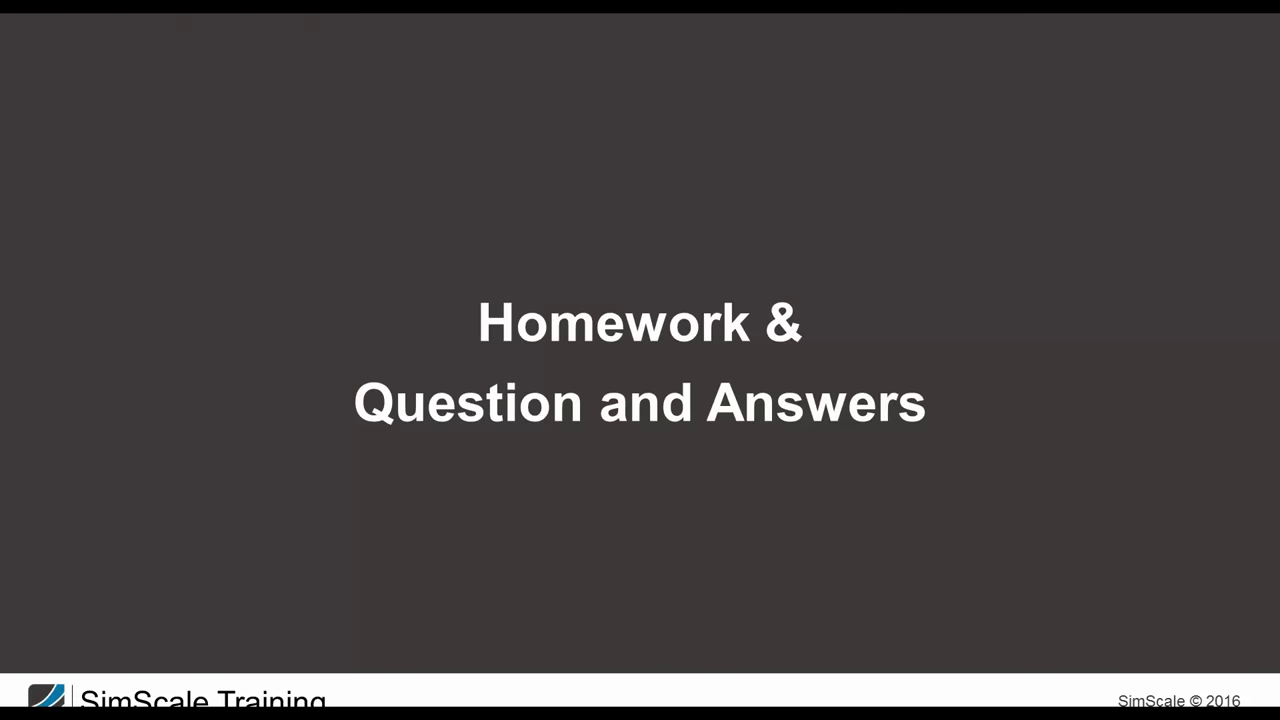
{"action": "key", "text": "Right"}
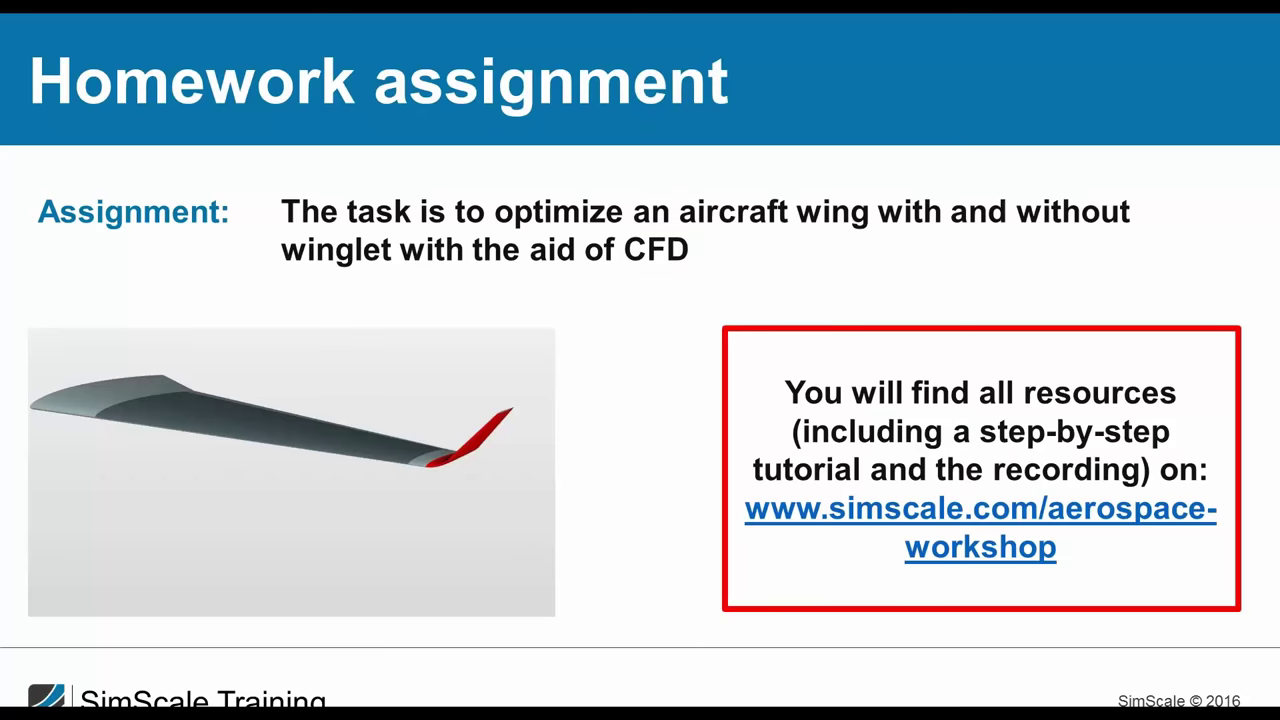
Switch back to the browser and open simscale.com/euroavia in the current tab
{"action": "key", "text": "alt+Tab"}
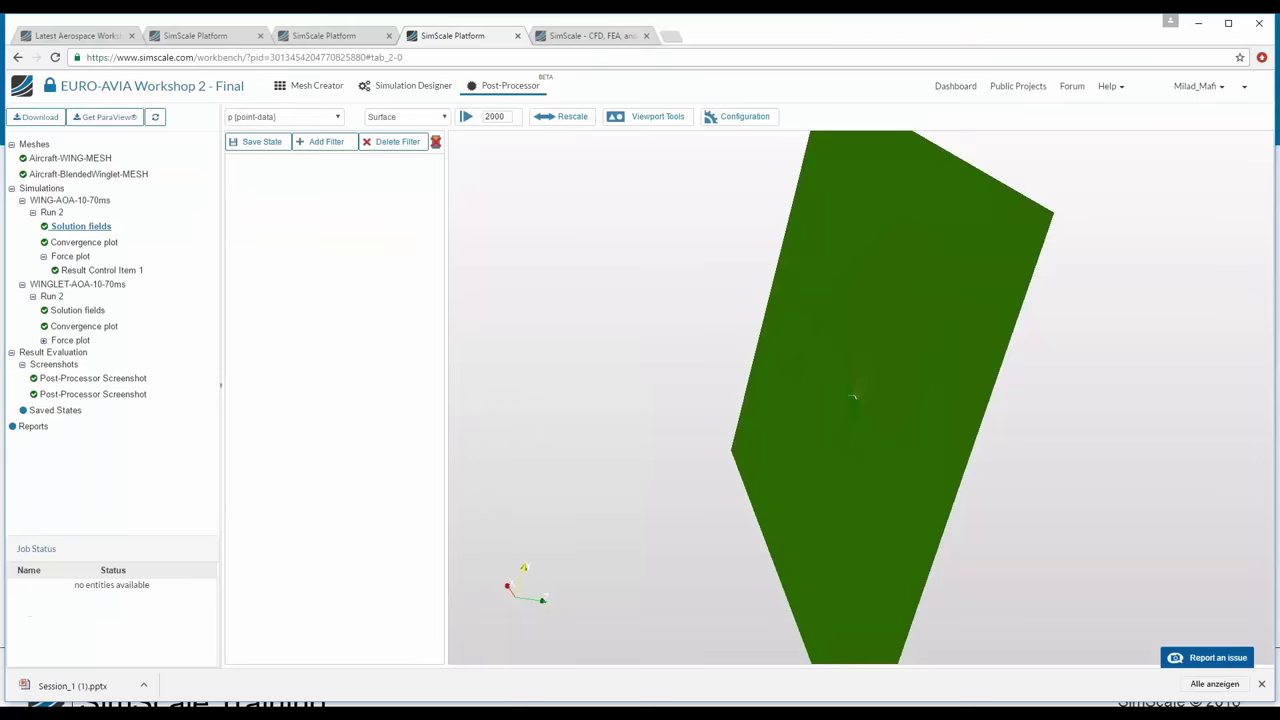
{"action": "key", "text": "ctrl+l"}
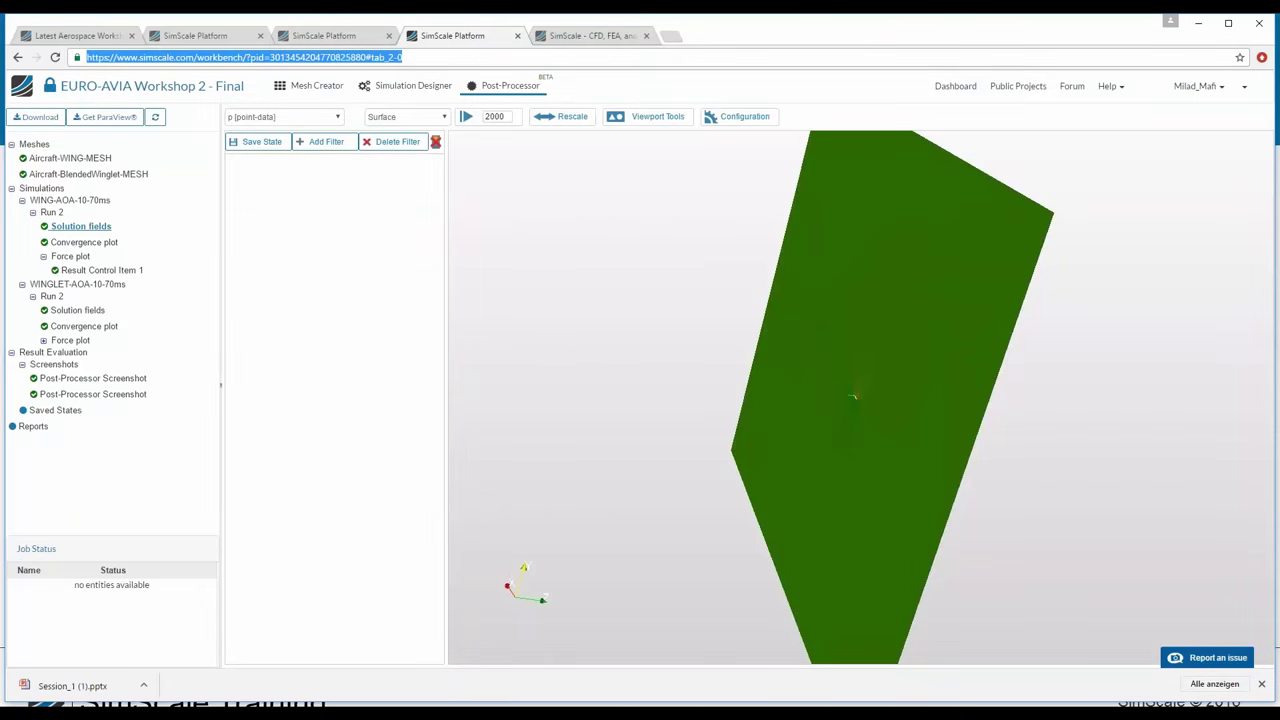
{"action": "type", "text": "sim"}
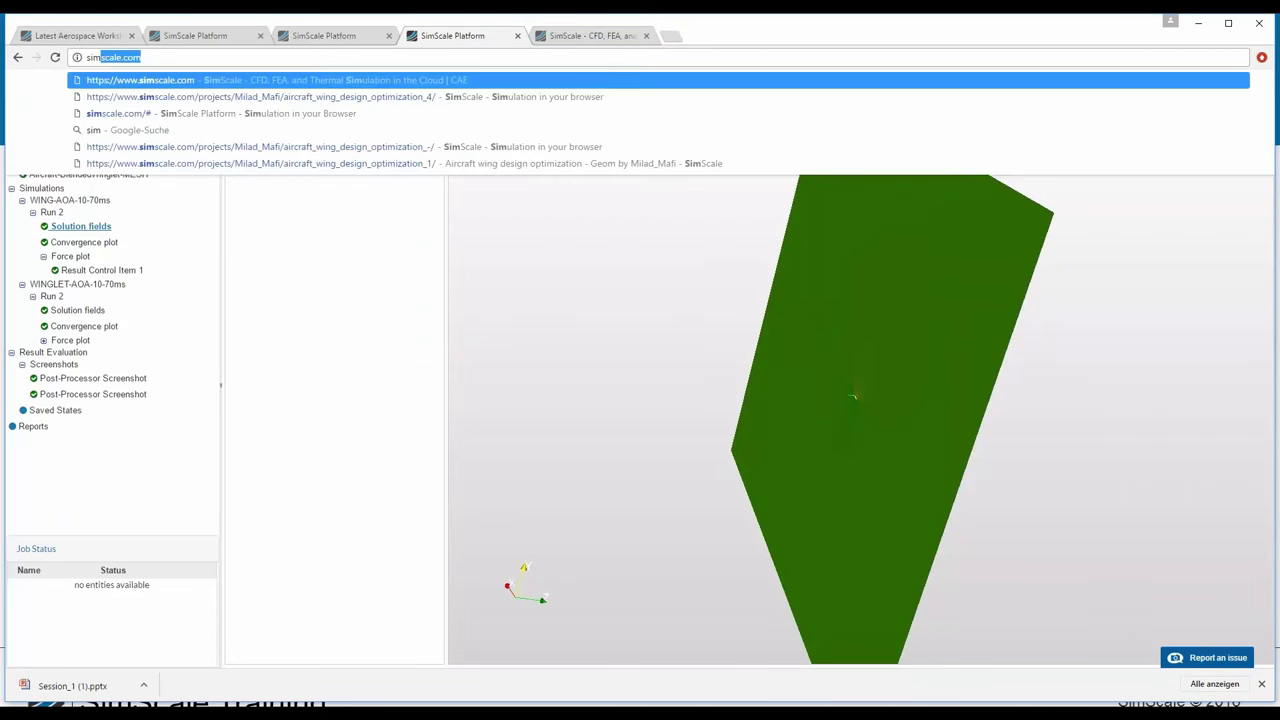
{"action": "type", "text": "scale.com/eur"}
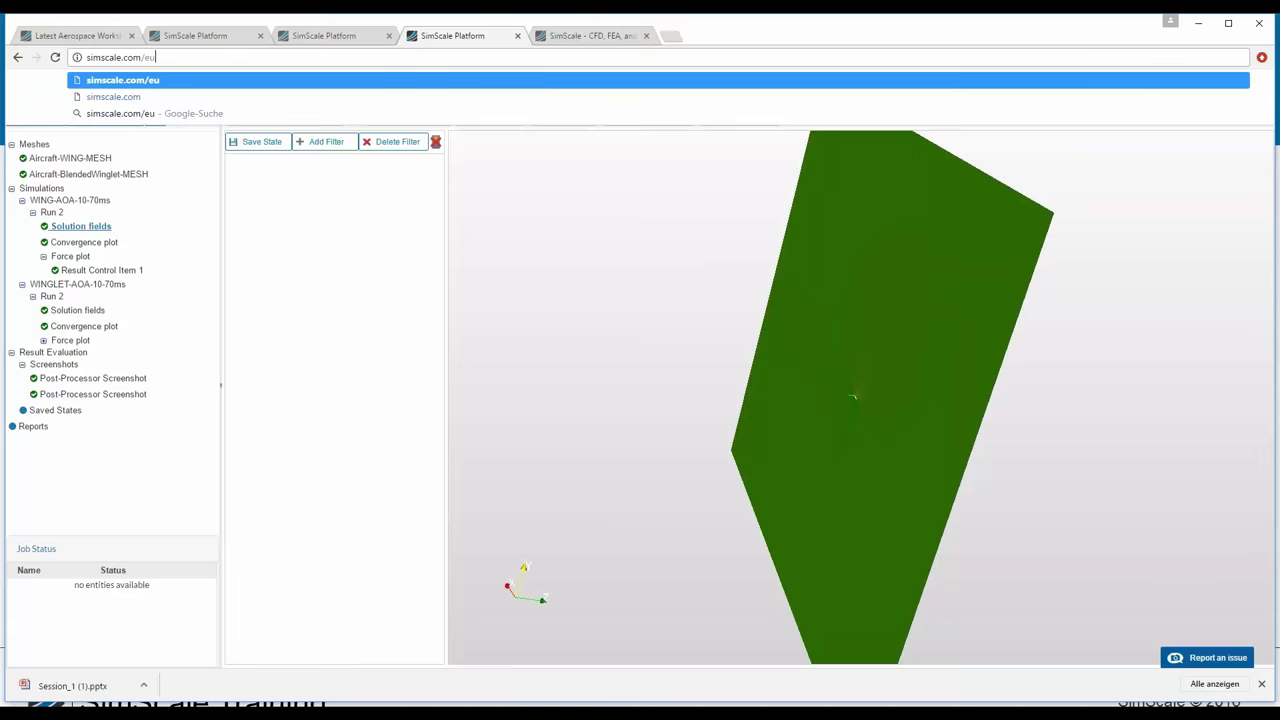
{"action": "type", "text": "oavia"}
{"action": "key", "text": "Return"}
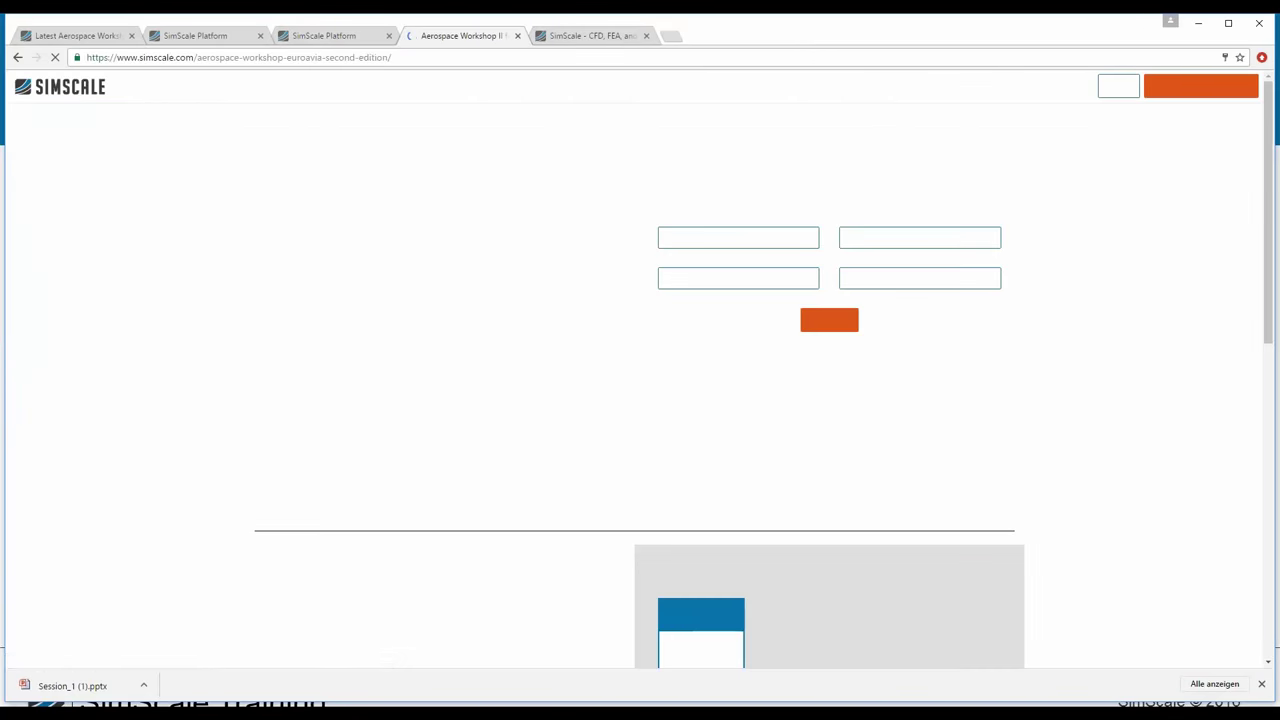
Look over the Aerospace Workshop II page down to its footer and return to the registration form
{"action": "scroll", "coordinate": [535, 500], "scroll_direction": "down", "scroll_amount": 5}
{"action": "scroll", "coordinate": [535, 500], "scroll_direction": "down", "scroll_amount": 4}
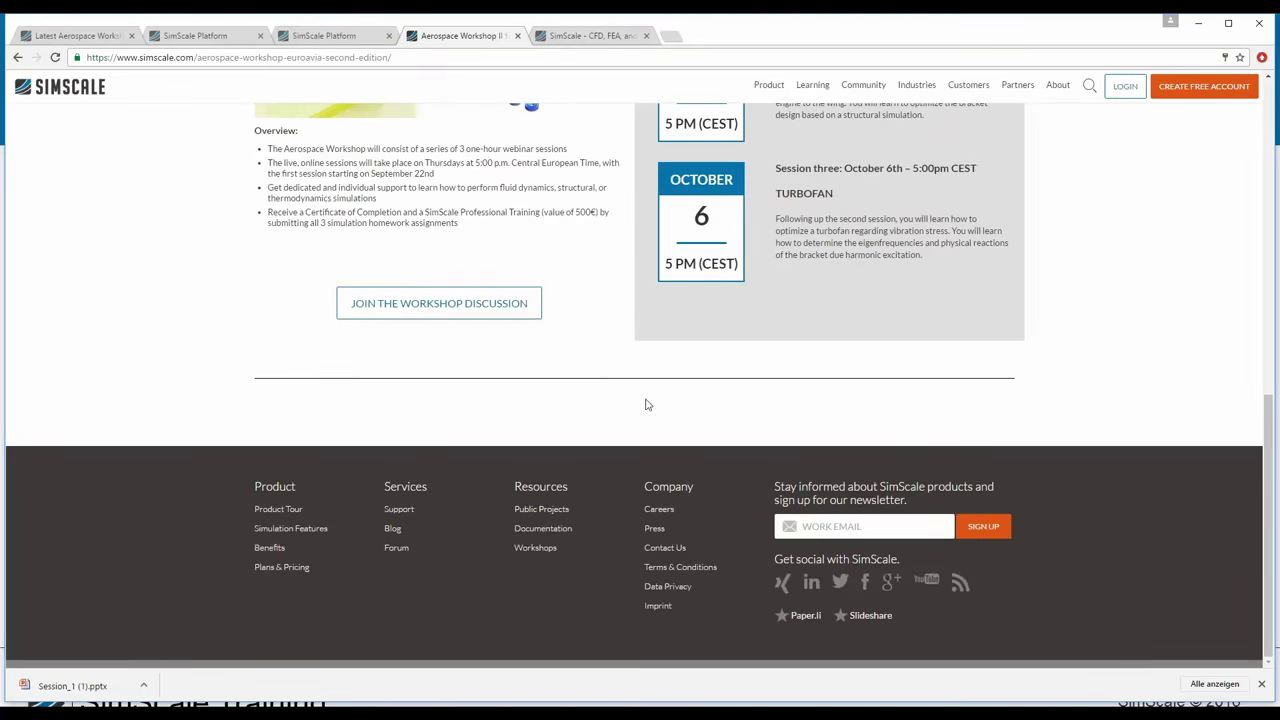
{"action": "scroll", "coordinate": [508, 322], "scroll_direction": "up", "scroll_amount": 7}
Open forum.simscale.com in the current browser tab
{"action": "left_click", "coordinate": [416, 59]}
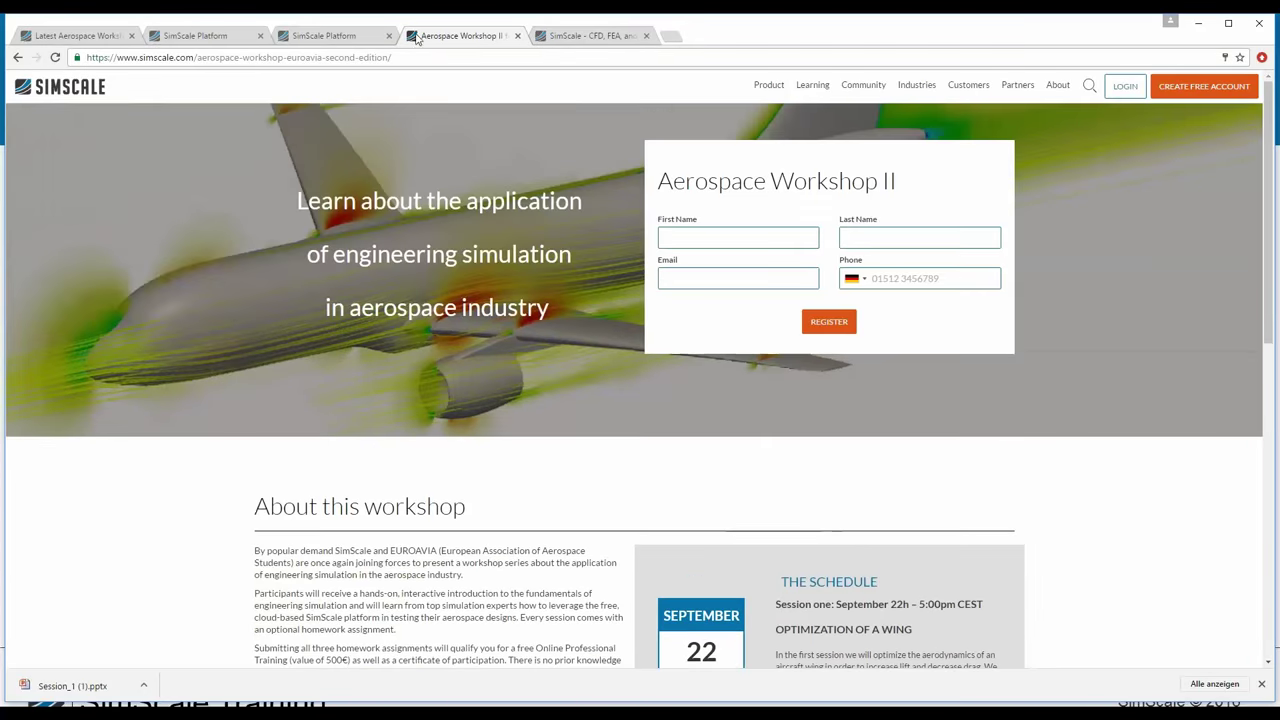
{"action": "type", "text": "forum.simsacle.co"}
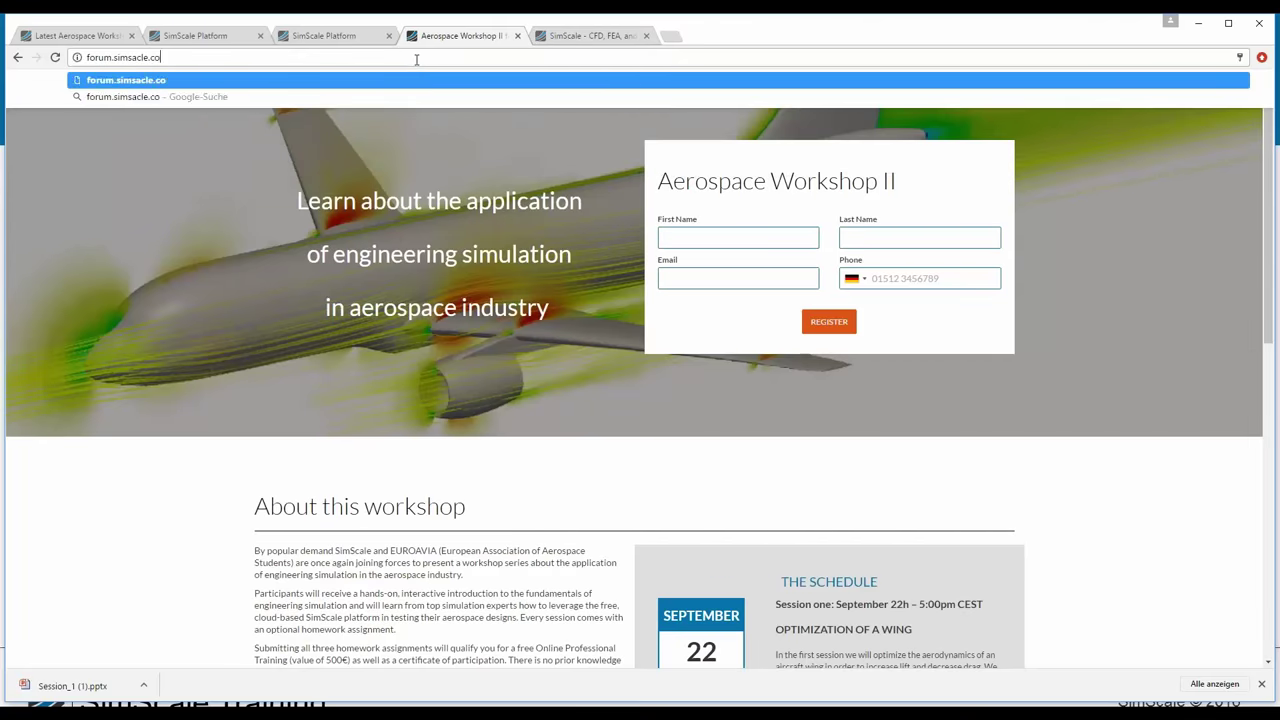
{"action": "key", "text": "BackSpace"}
{"action": "key", "text": "BackSpace"}
{"action": "key", "text": "BackSpace"}
{"action": "key", "text": "BackSpace"}
{"action": "key", "text": "BackSpace"}
{"action": "key", "text": "BackSpace"}
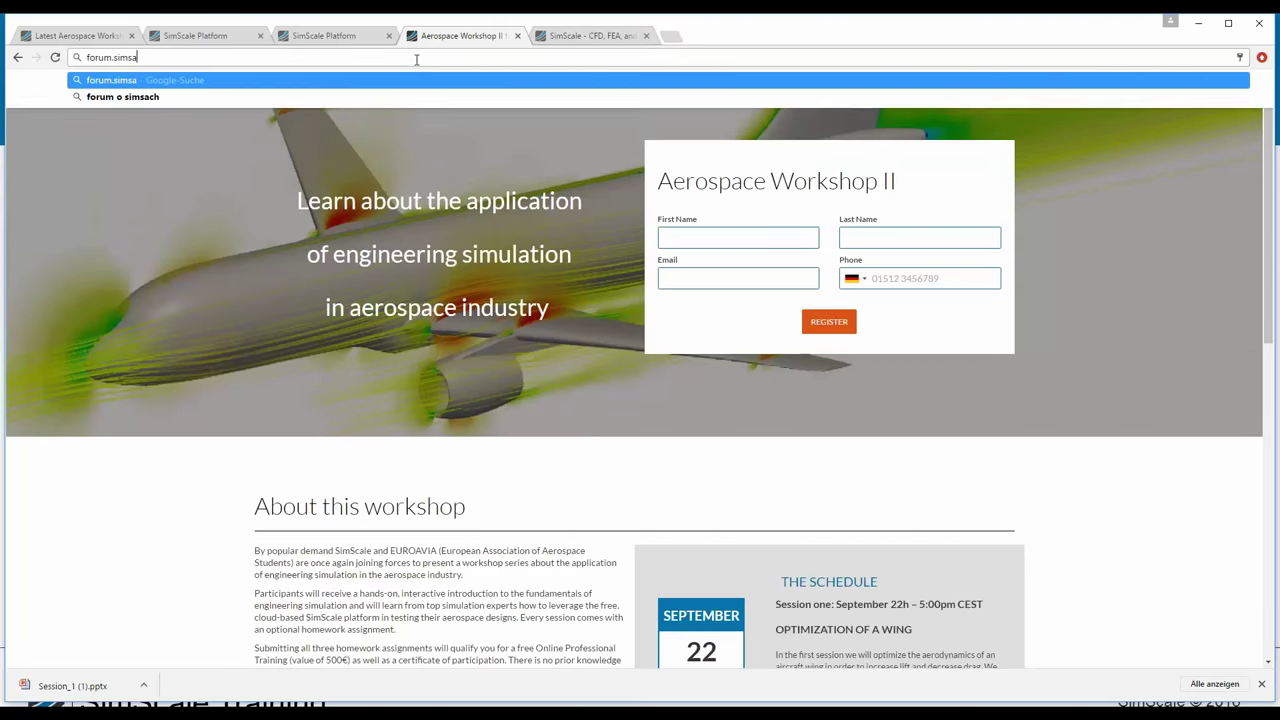
{"action": "type", "text": "le.com"}
{"action": "key", "text": "Return"}
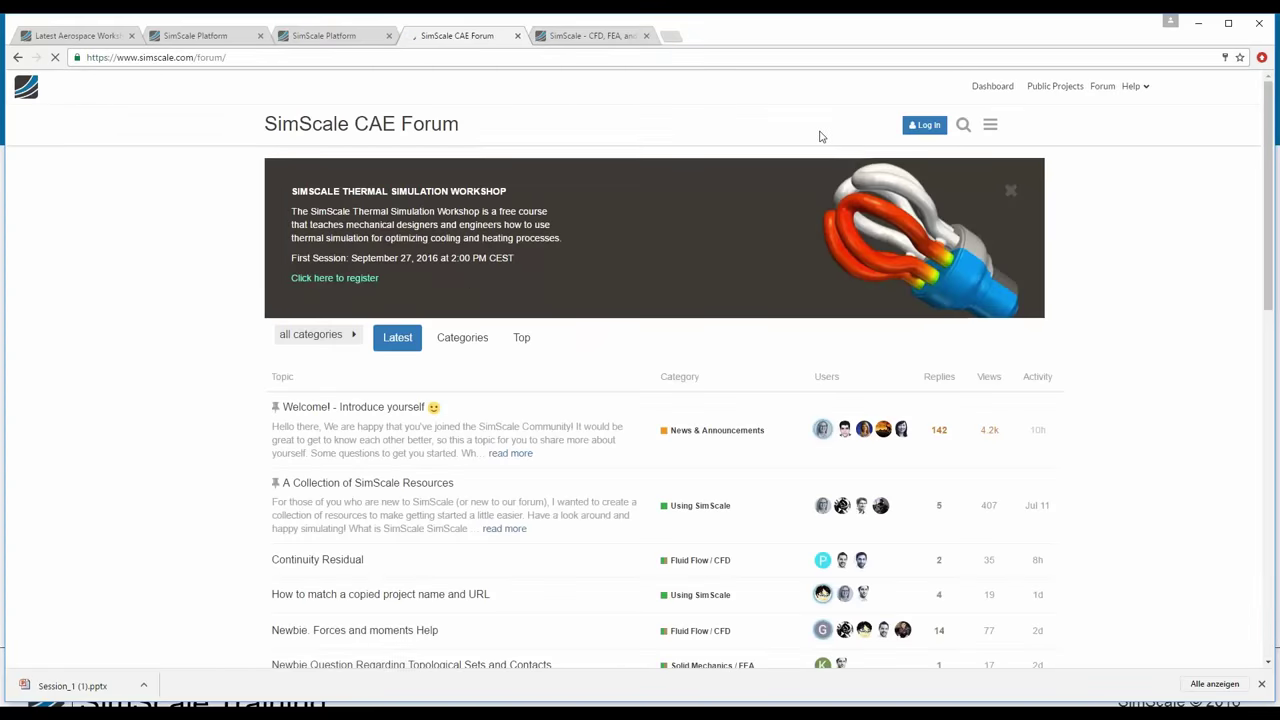
From the forum's categories, go to Aerospace Workshop and open the Workshop 2 Session-1 Homework: Optimization of a wing- Part-I Meshing topic
{"action": "left_click", "coordinate": [460, 337]}
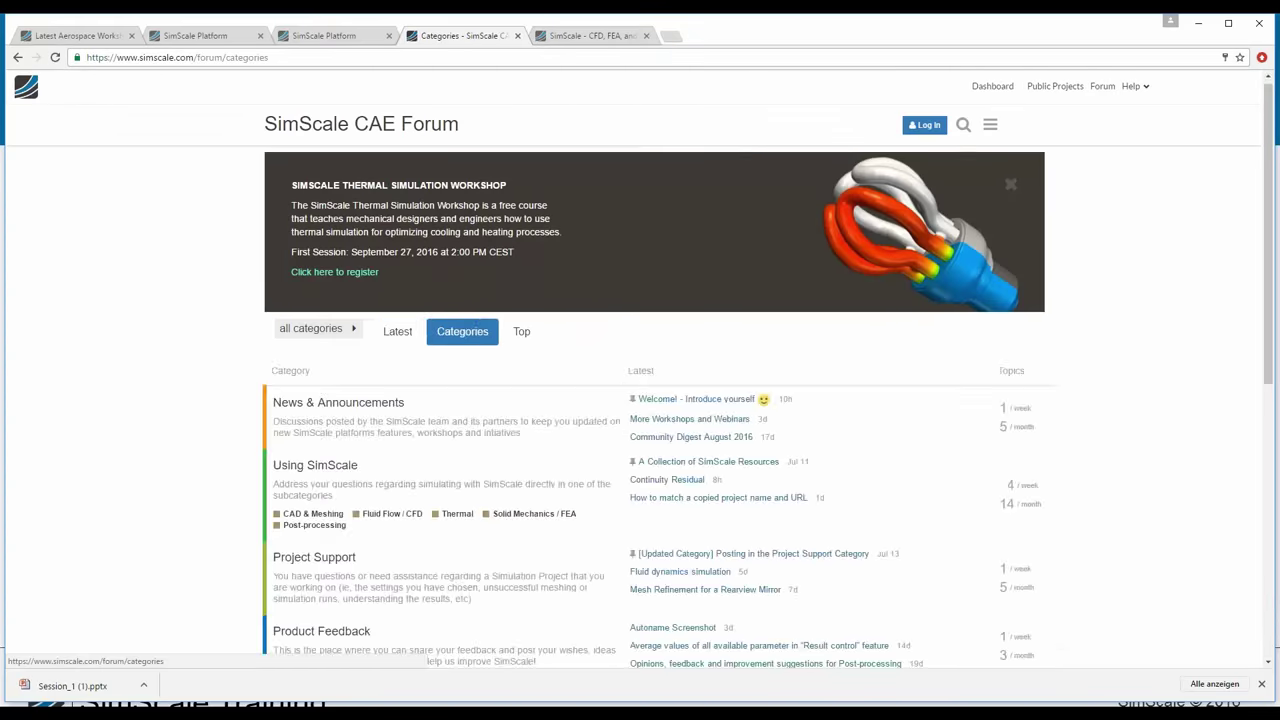
{"action": "scroll", "coordinate": [320, 376], "scroll_direction": "down", "scroll_amount": 3}
{"action": "scroll", "coordinate": [320, 376], "scroll_direction": "down", "scroll_amount": 1}
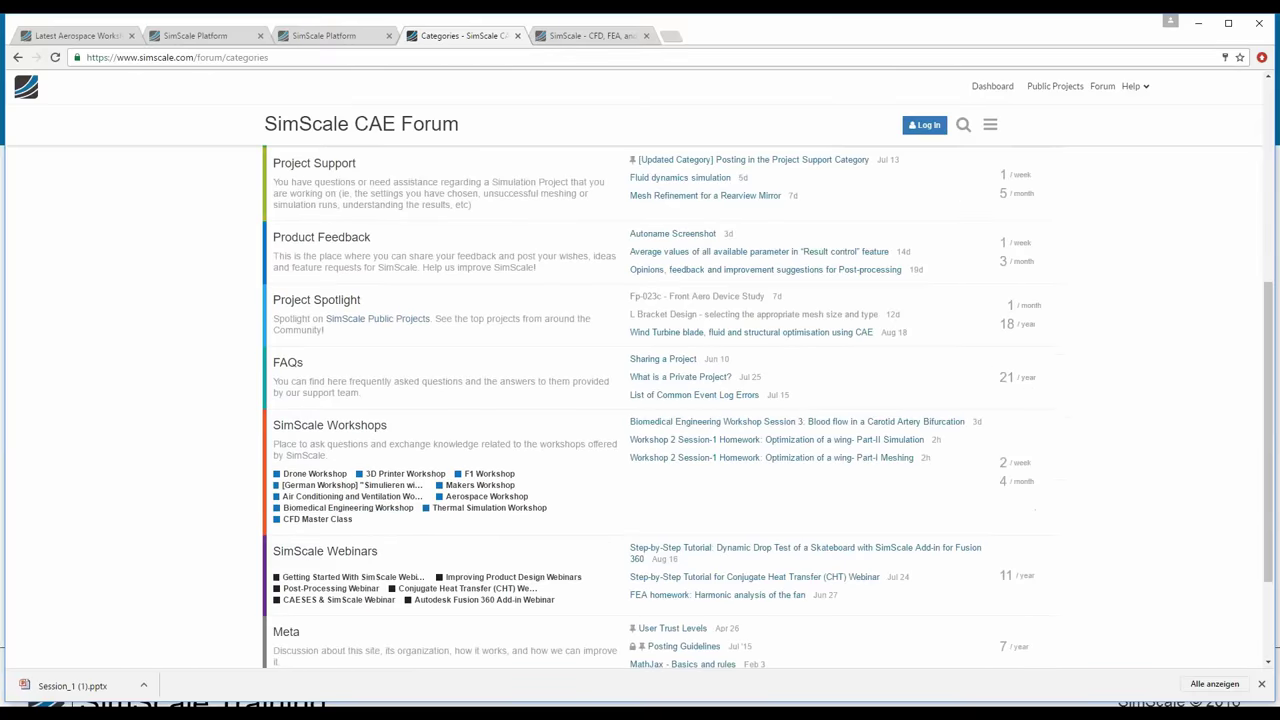
{"action": "left_click", "coordinate": [486, 496]}
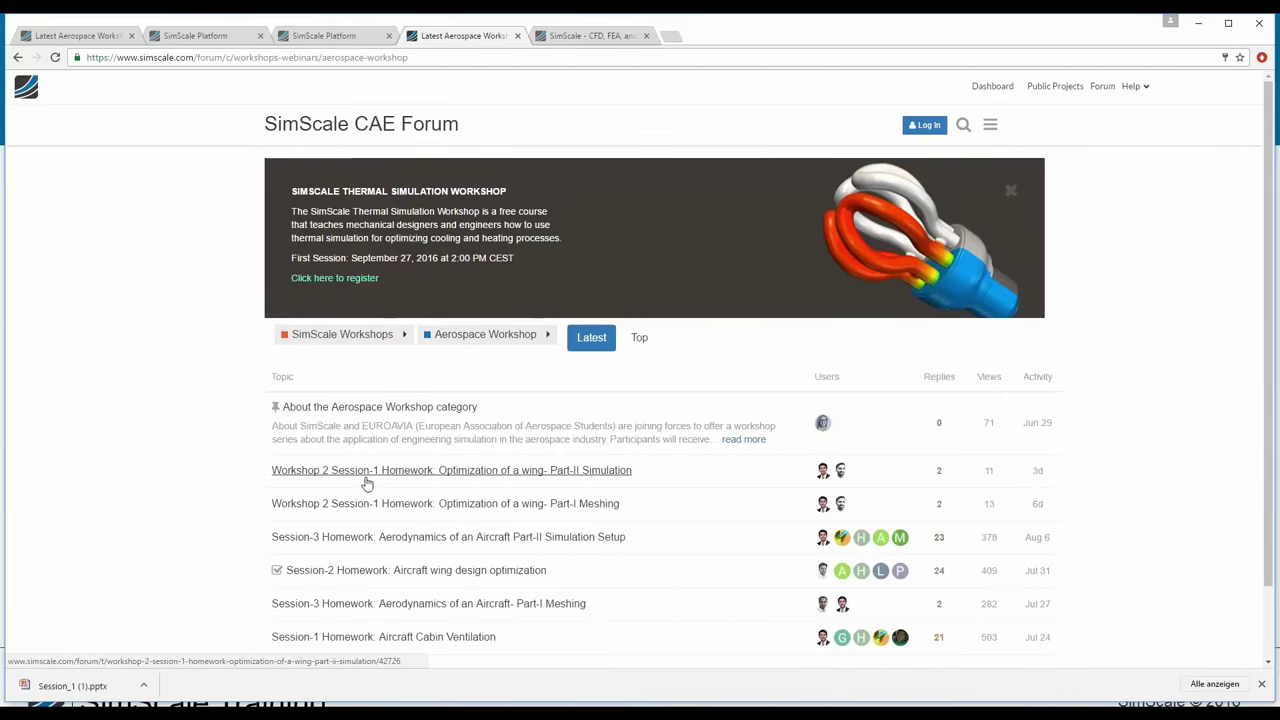
{"action": "left_click", "coordinate": [455, 504]}
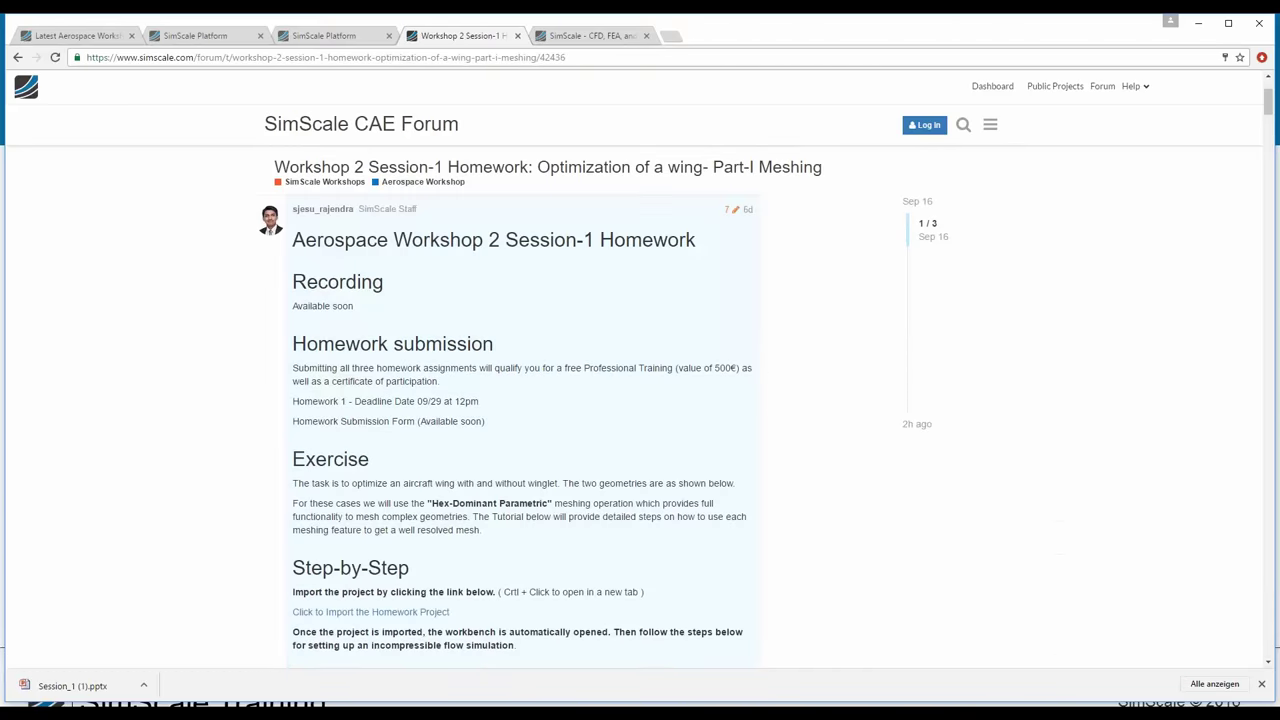
Highlight the text under Recording and the Homework Submission Form line in the homework post, one after the other
{"action": "left_click_drag", "start_coordinate": [354, 416], "coordinate": [286, 415]}
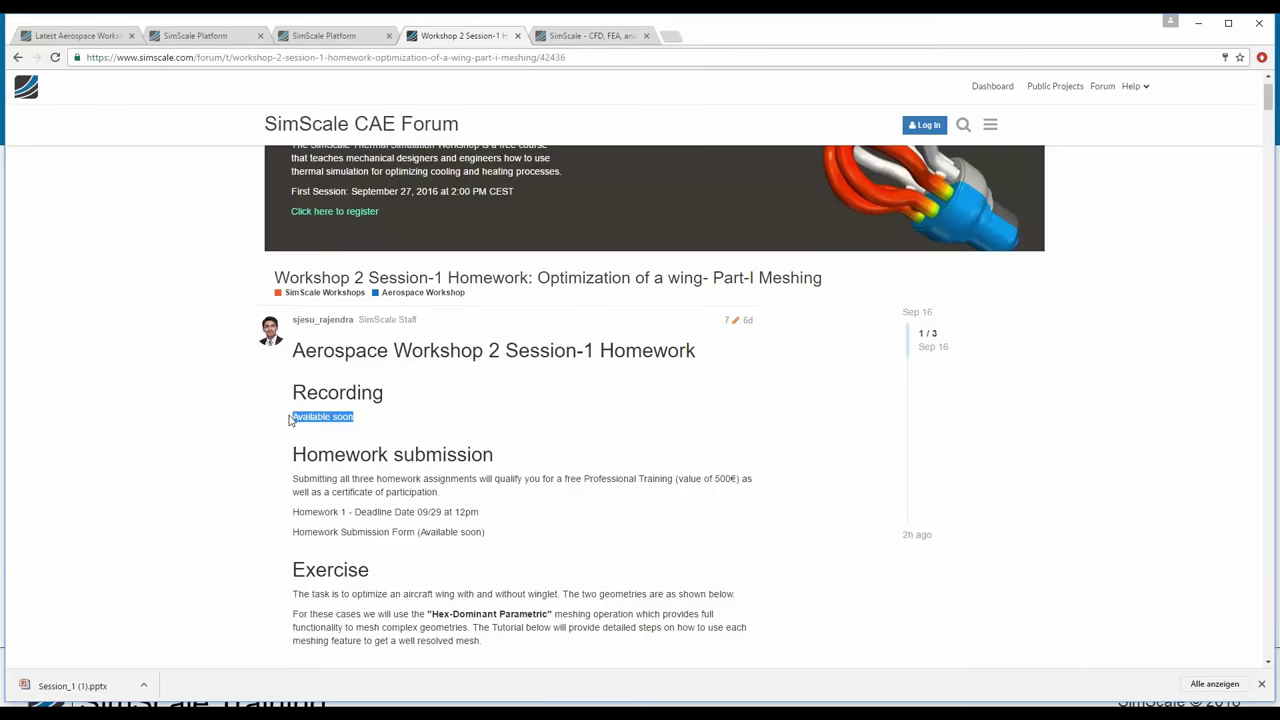
{"action": "scroll", "coordinate": [336, 414], "scroll_direction": "down", "scroll_amount": 1}
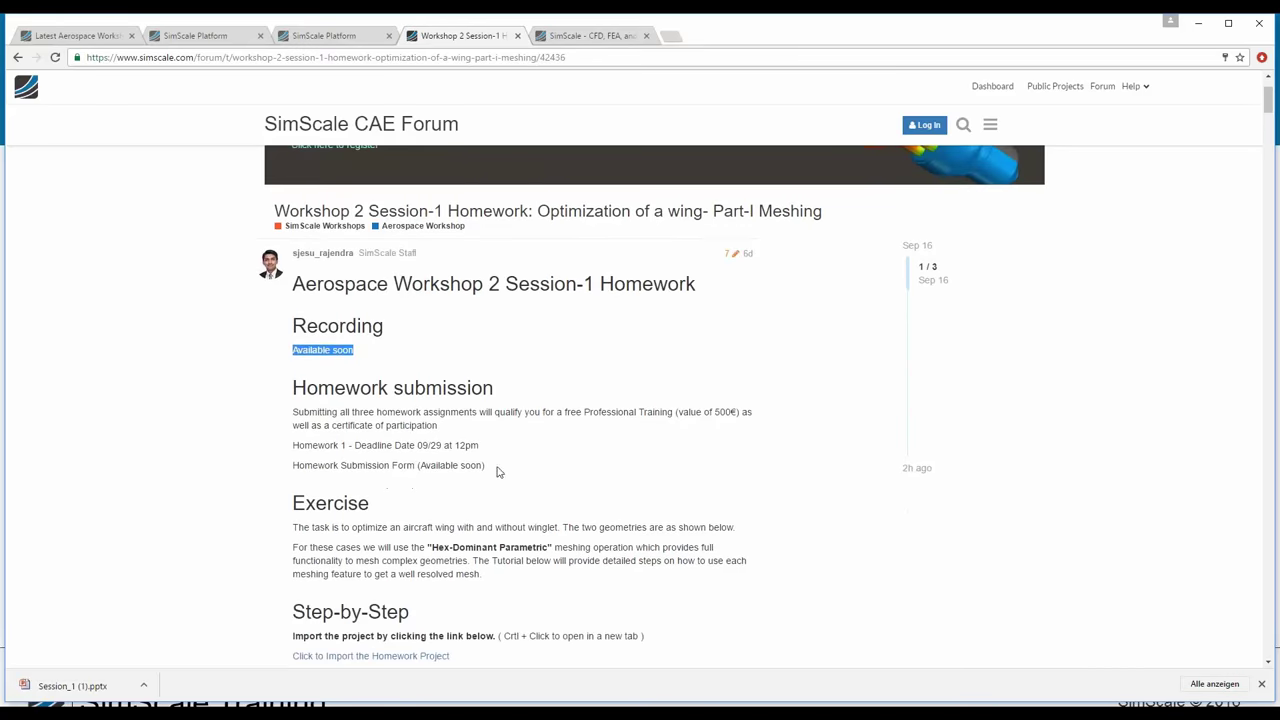
{"action": "left_click_drag", "start_coordinate": [486, 466], "coordinate": [262, 472]}
{"action": "left_click", "coordinate": [295, 466]}
{"action": "triple_click", "coordinate": [295, 466]}
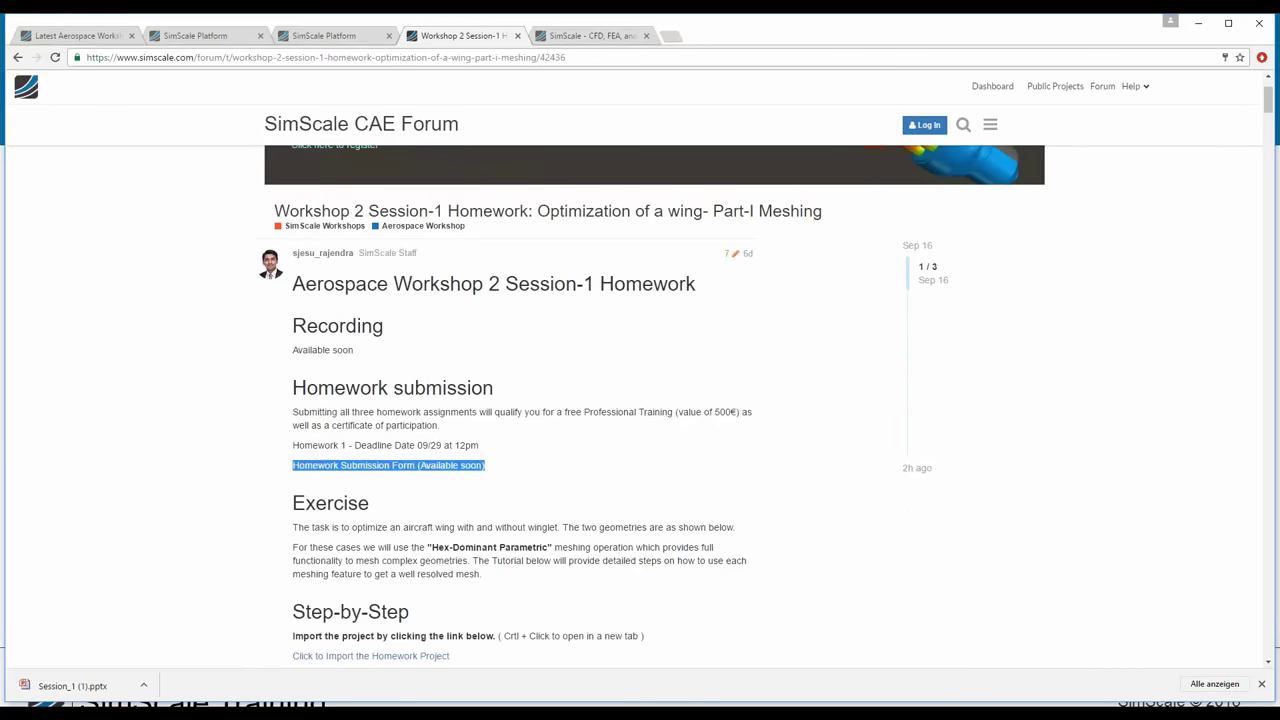
{"action": "left_click", "coordinate": [421, 468]}
Read through the step-by-step meshing tutorial down to the Homework Part-II link, briefly visiting the PowerPoint slide show's Homework assignment slide on the way
{"action": "scroll", "coordinate": [410, 262], "scroll_direction": "down", "scroll_amount": 3}
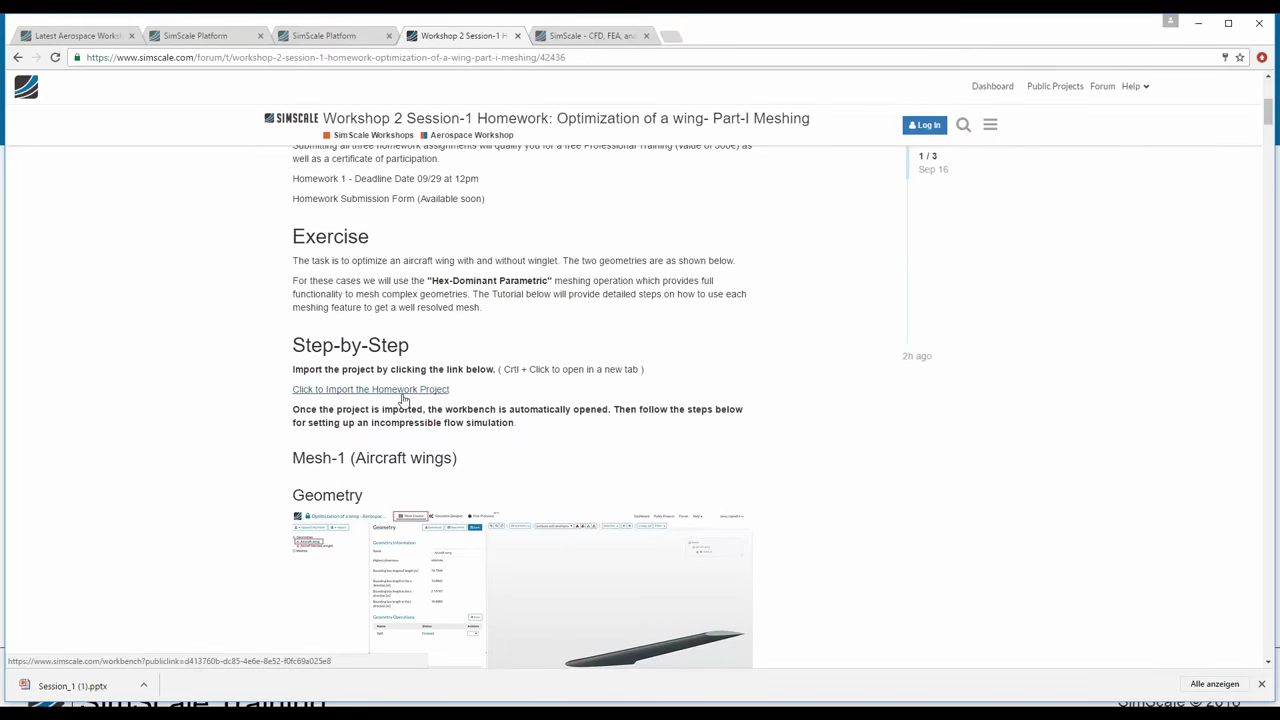
{"action": "scroll", "coordinate": [520, 400], "scroll_direction": "down", "scroll_amount": 15}
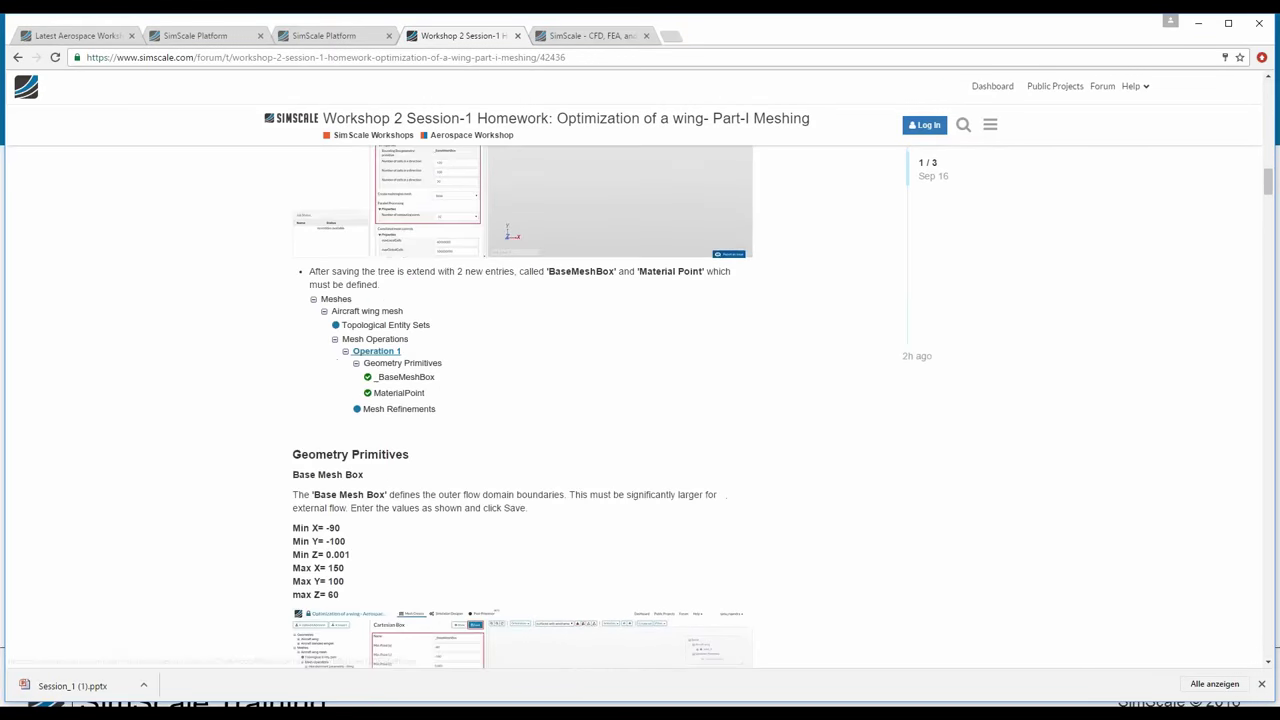
{"action": "scroll", "coordinate": [383, 397], "scroll_direction": "down", "scroll_amount": 8}
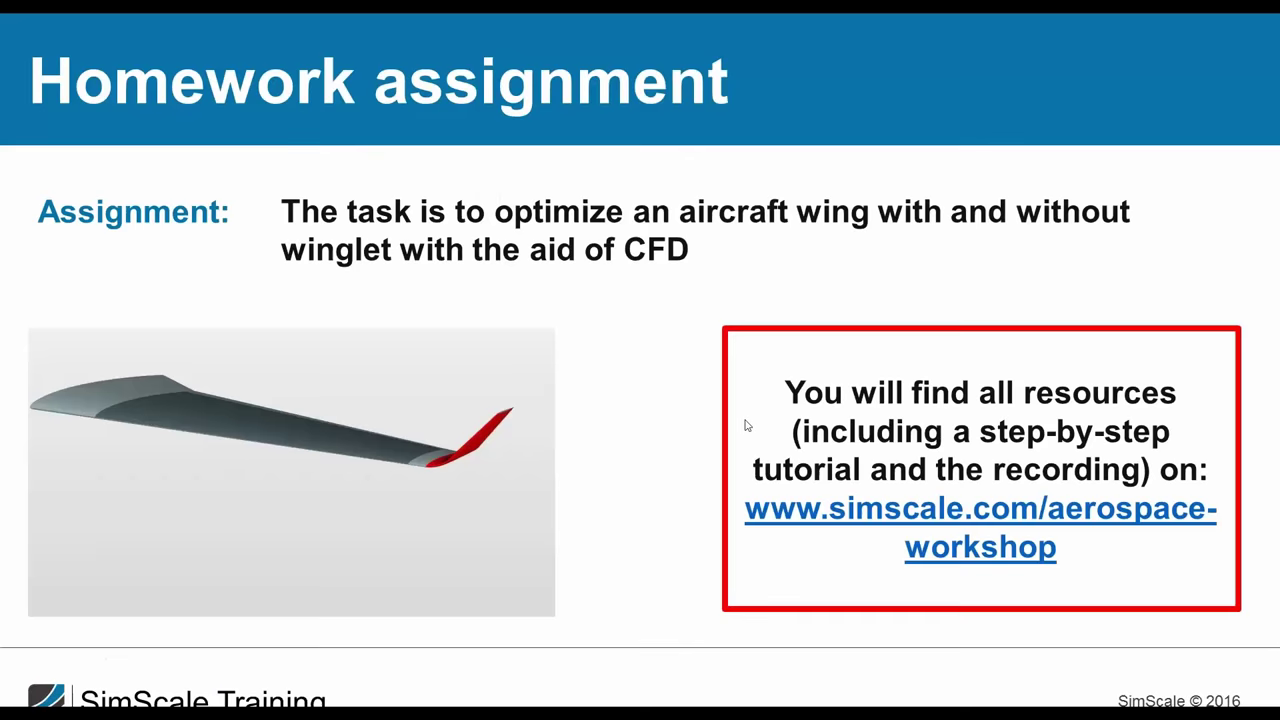
{"action": "left_click", "coordinate": [280, 660]}
{"action": "key", "text": "alt+Tab"}
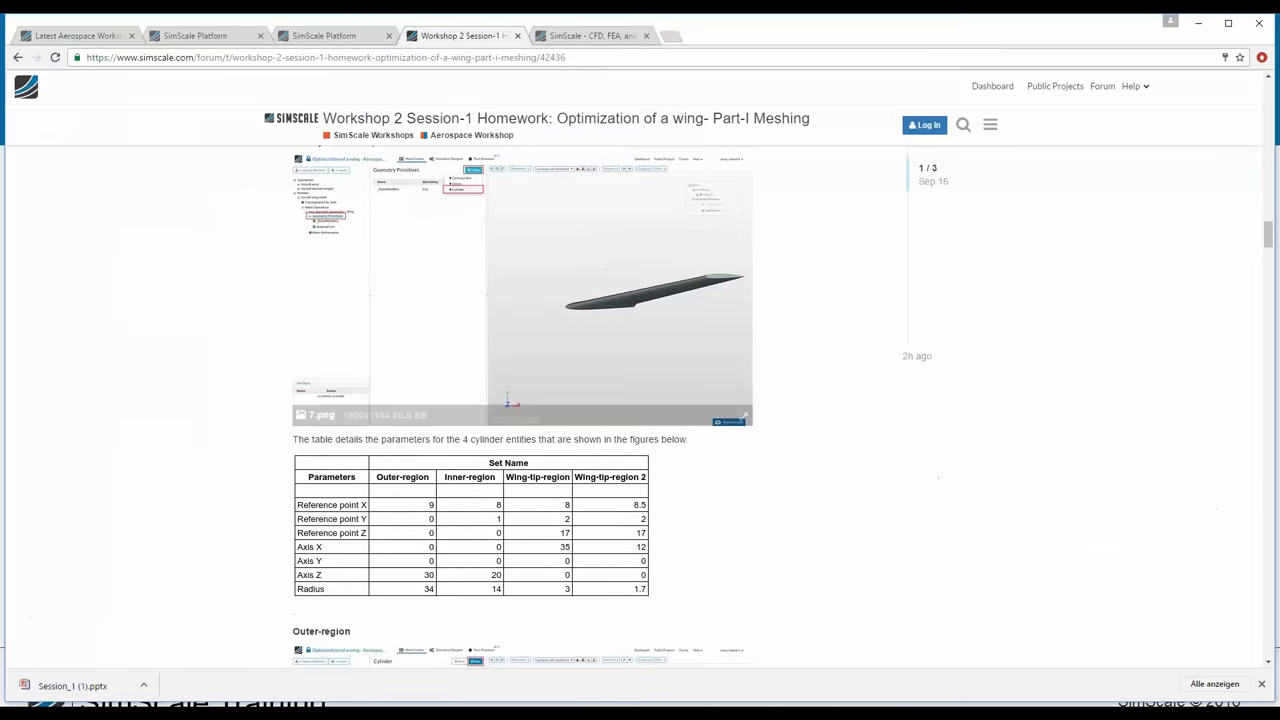
{"action": "scroll", "coordinate": [623, 406], "scroll_direction": "down", "scroll_amount": 8}
{"action": "scroll", "coordinate": [639, 492], "scroll_direction": "down", "scroll_amount": 15}
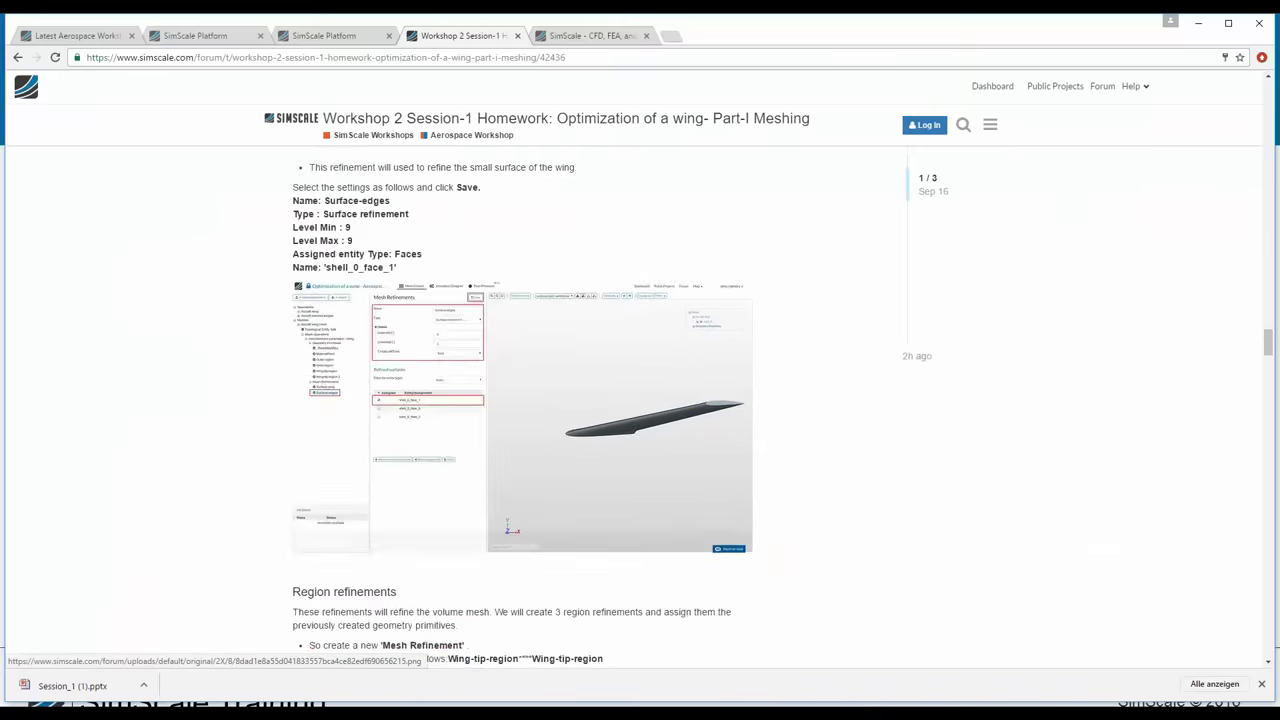
{"action": "scroll", "coordinate": [639, 492], "scroll_direction": "down", "scroll_amount": 20}
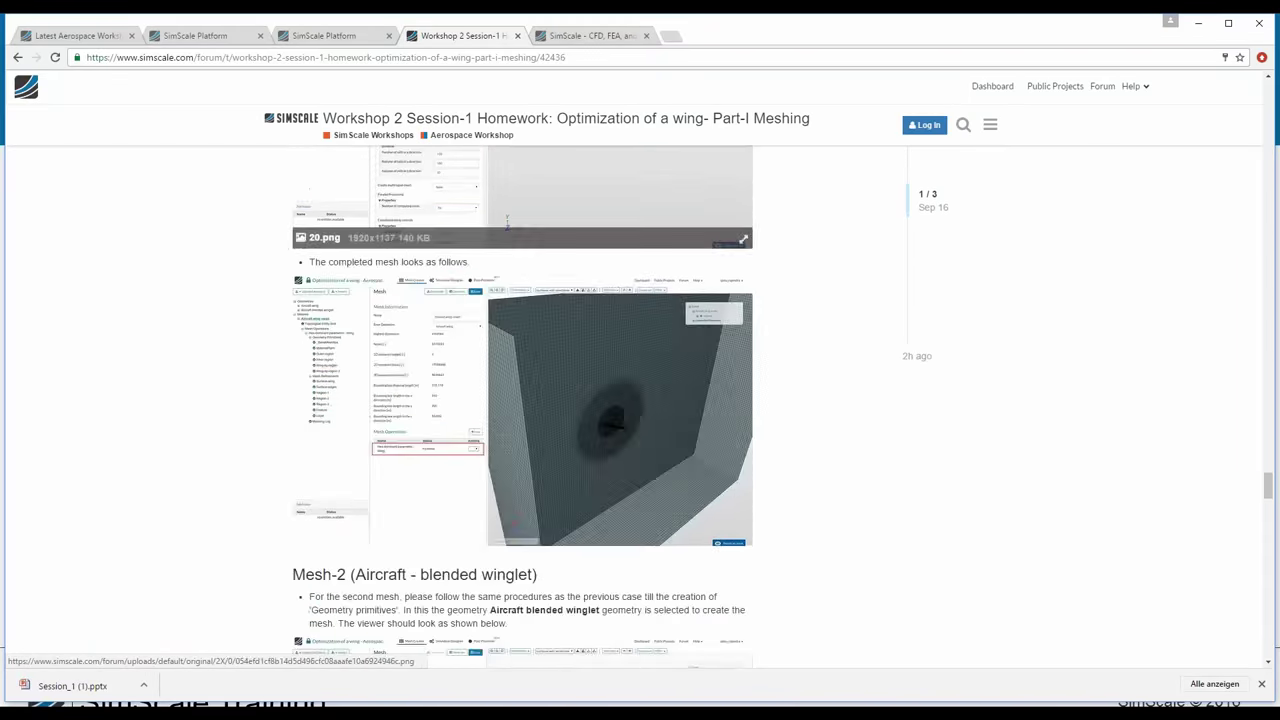
{"action": "scroll", "coordinate": [771, 452], "scroll_direction": "down", "scroll_amount": 15}
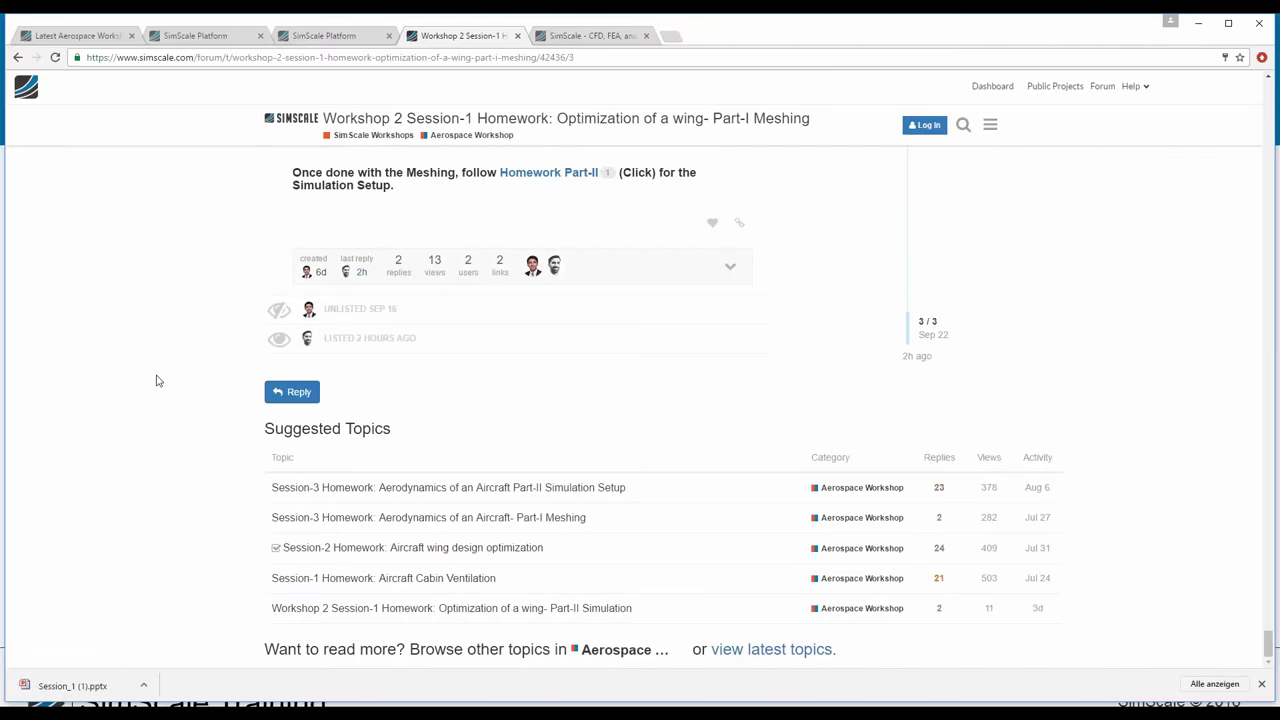
Switch to the PowerPoint slide show and advance from the Homework assignment slide to the closing slide with the social media channels
{"action": "key", "text": "alt+Tab"}
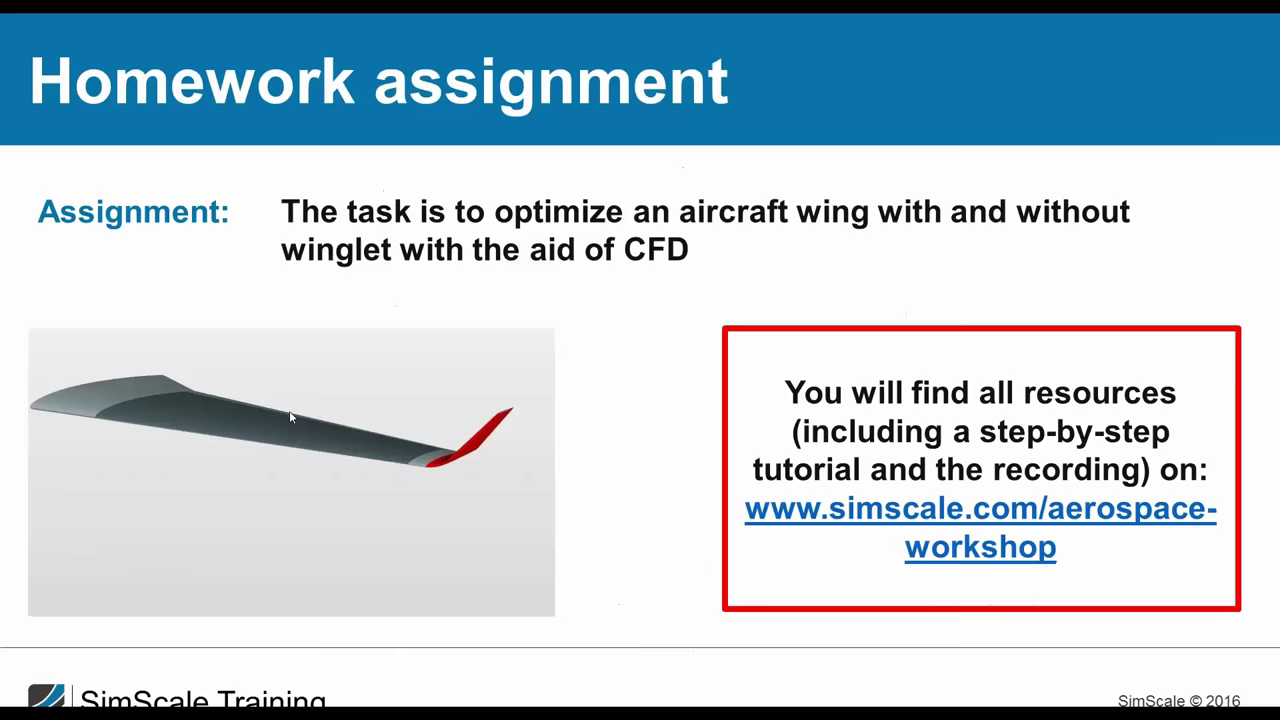
{"action": "left_click", "coordinate": [661, 377]}
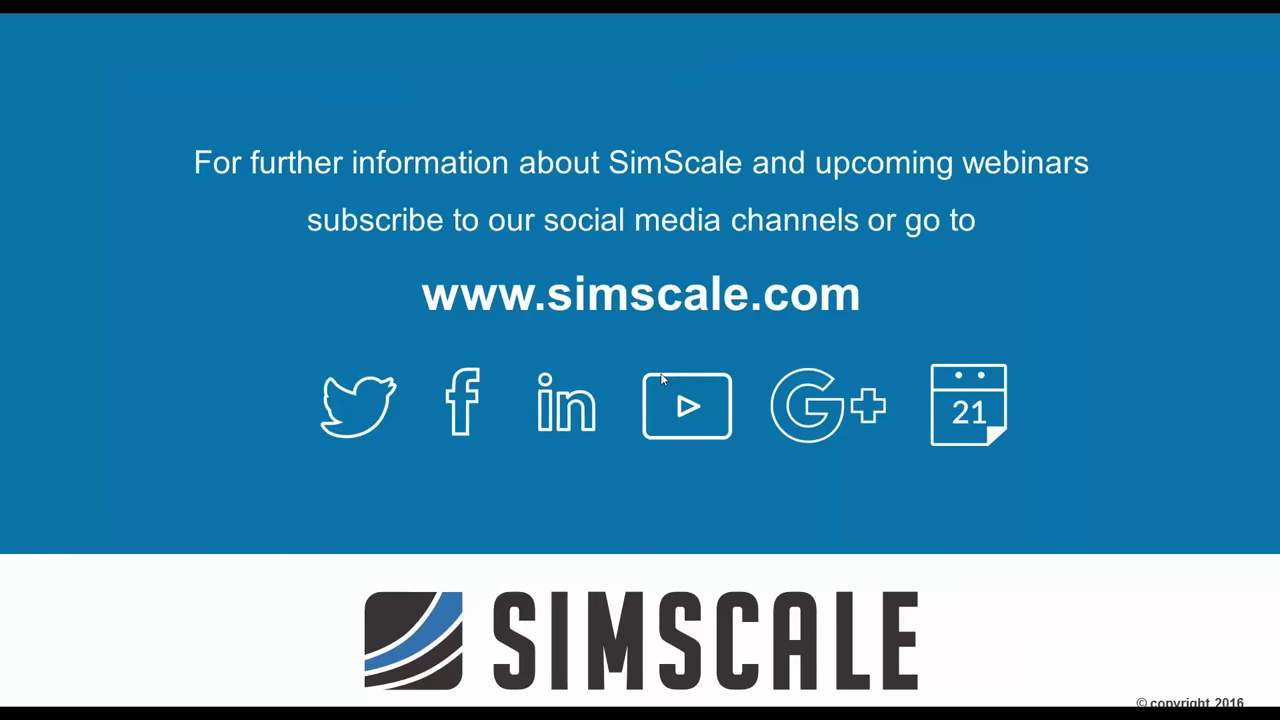